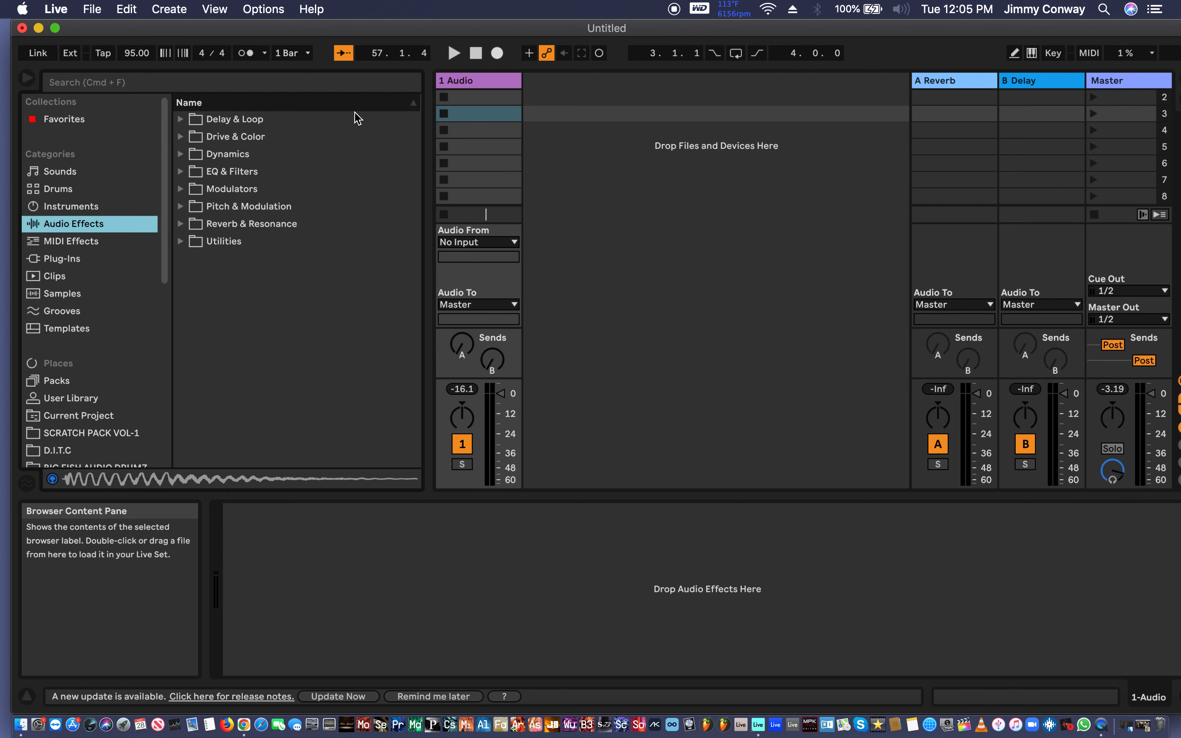
Load the Loopcloud Drum VST3 plug-in by Loopmasters onto a new track in the Live set
{"action": "left_click", "coordinate": [64, 259]}
{"action": "scroll", "coordinate": [332, 243], "scroll_direction": "up", "scroll_amount": 10}
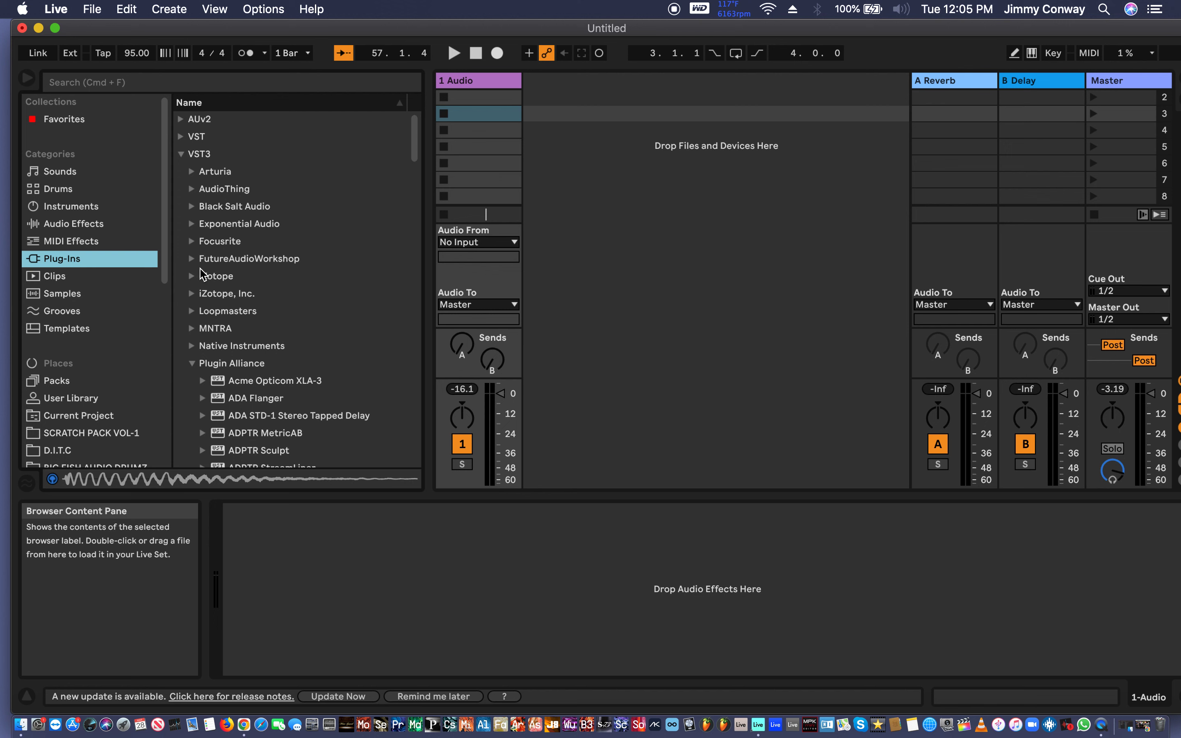
{"action": "left_click", "coordinate": [193, 365]}
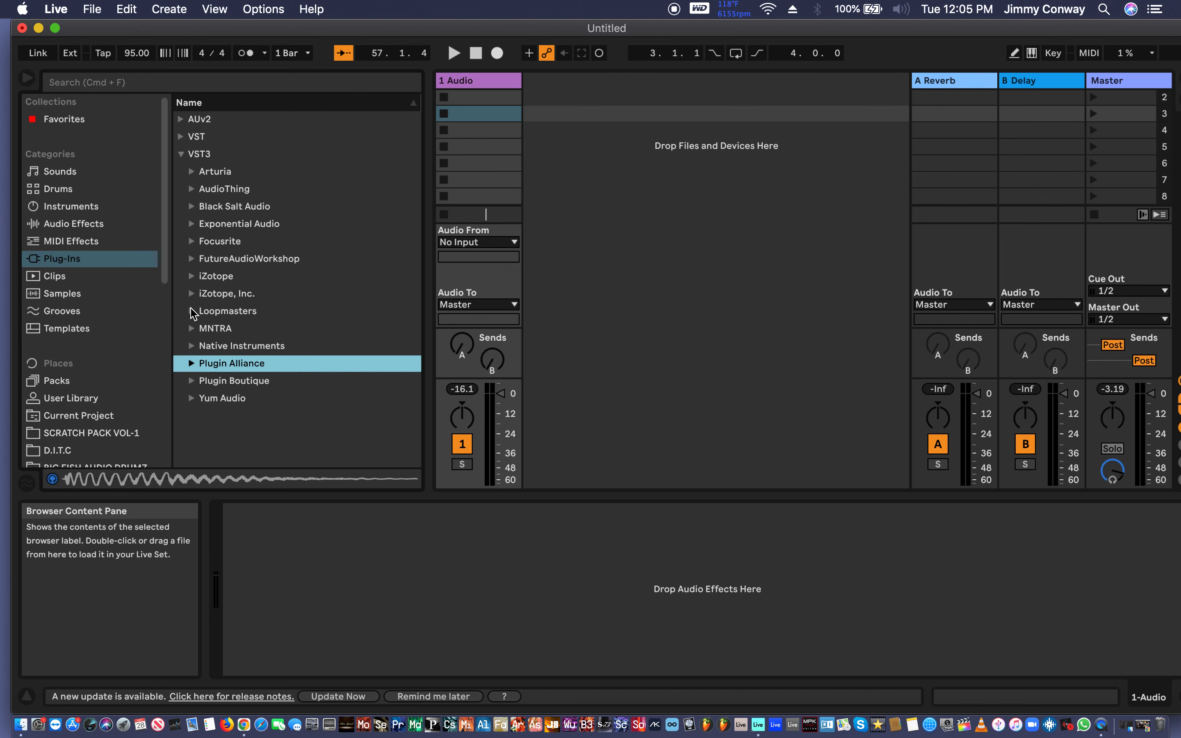
{"action": "left_click", "coordinate": [192, 311]}
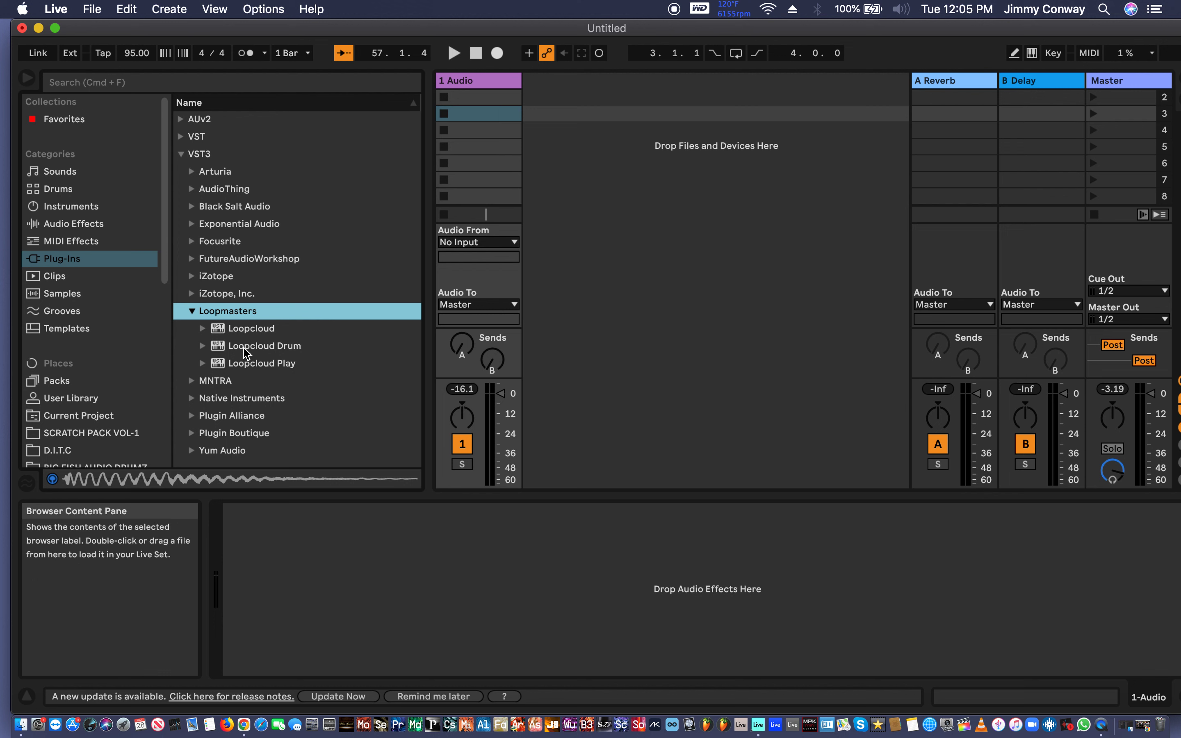
{"action": "left_click_drag", "start_coordinate": [246, 351], "coordinate": [688, 192]}
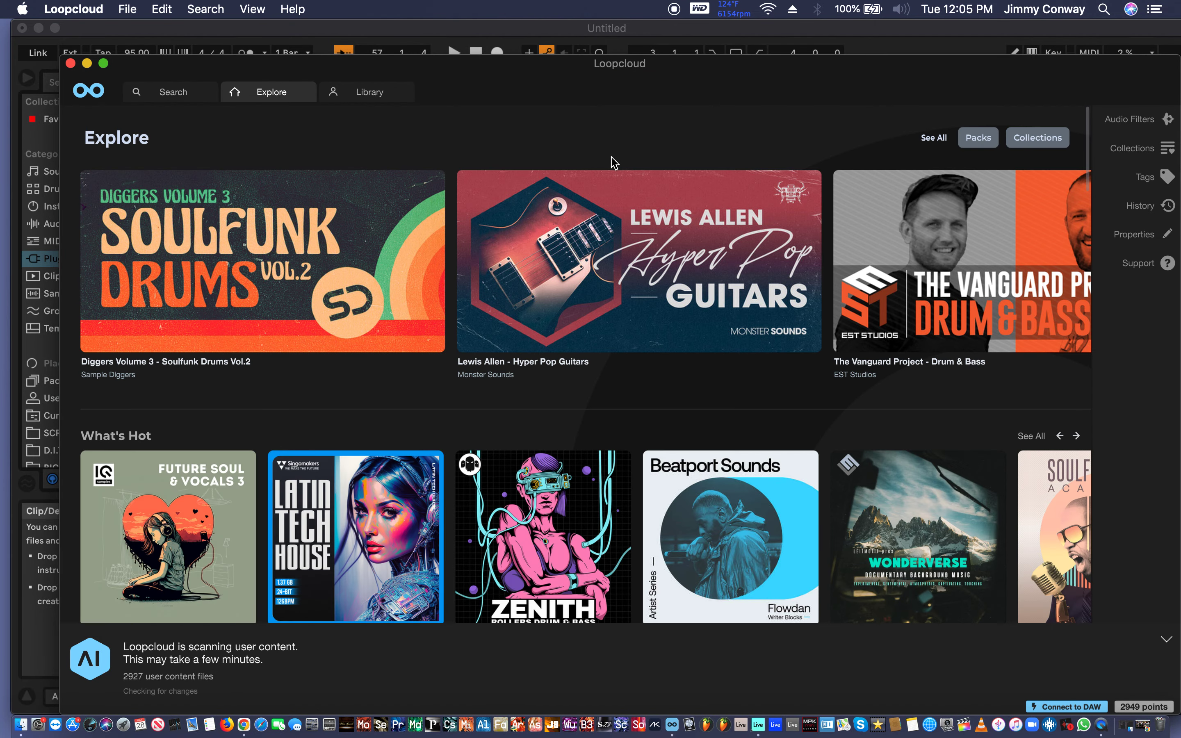
Audition the Lofi Marimba Ensemble loop from the 813 Hypercolor Silence pack in the Loopcloud library and look through the other sample packs
{"action": "mouse_move", "coordinate": [614, 215]}
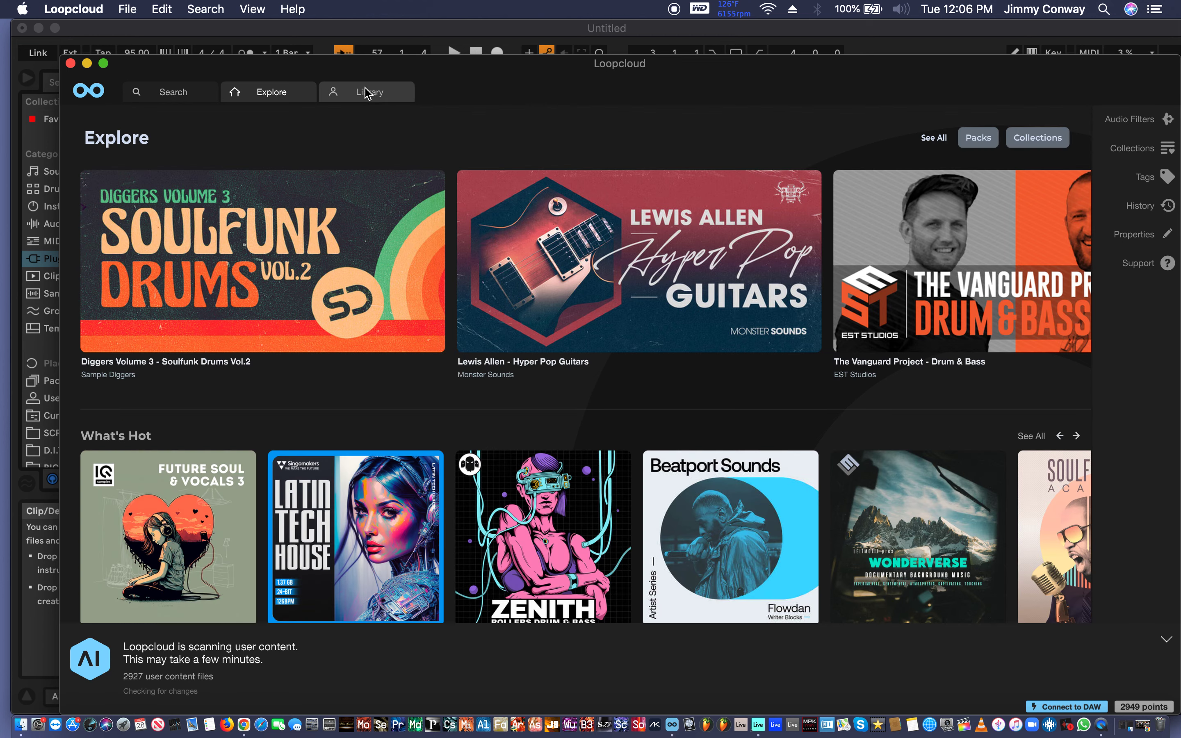
{"action": "mouse_move", "coordinate": [536, 295]}
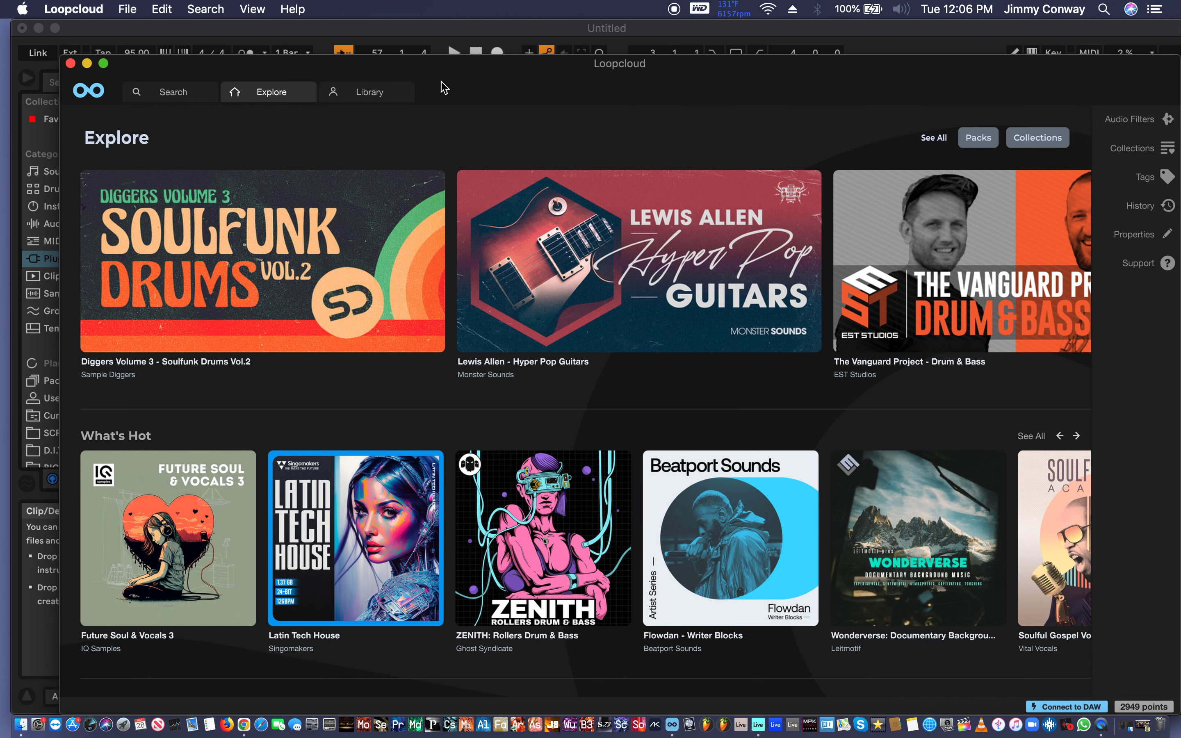
{"action": "left_click", "coordinate": [396, 100]}
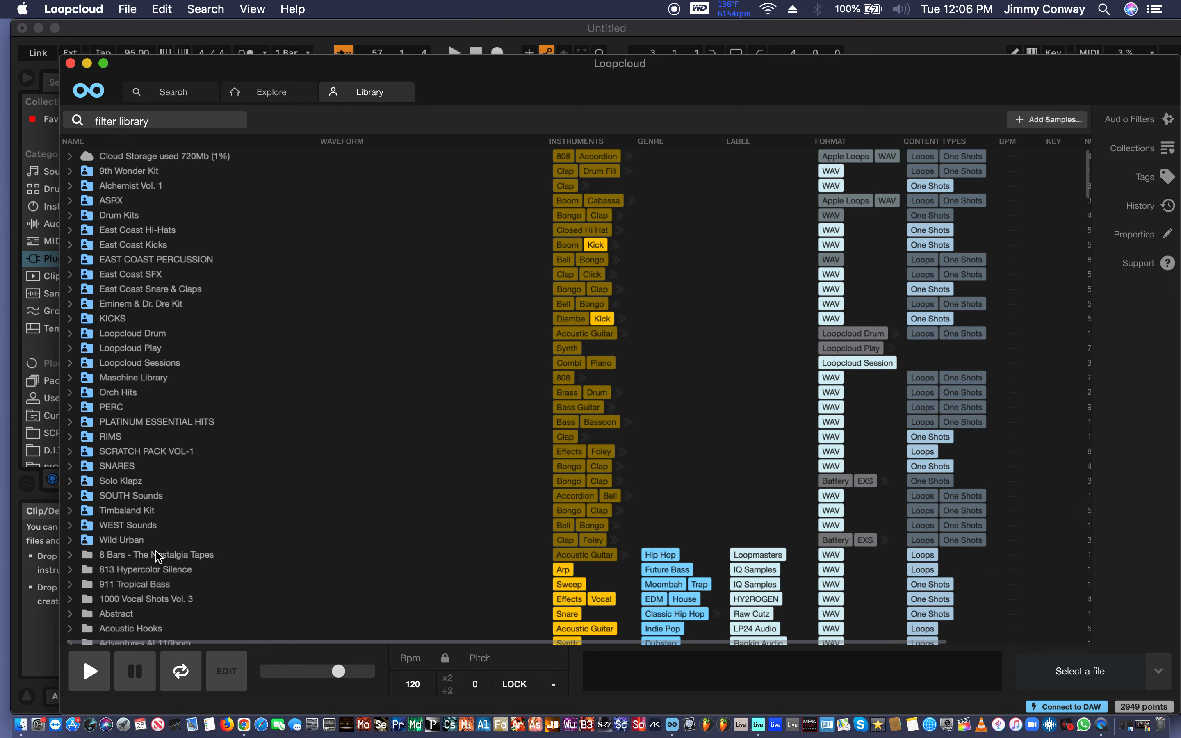
{"action": "scroll", "coordinate": [156, 556], "scroll_direction": "down", "scroll_amount": 6}
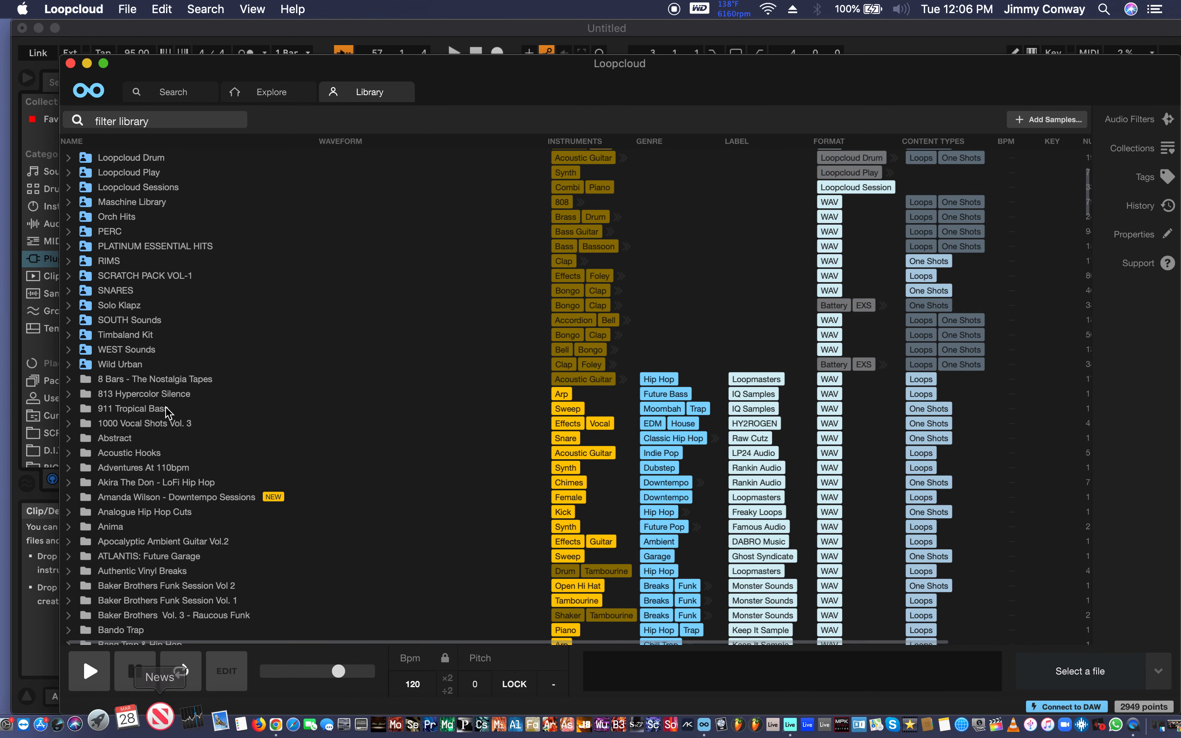
{"action": "left_click", "coordinate": [70, 395]}
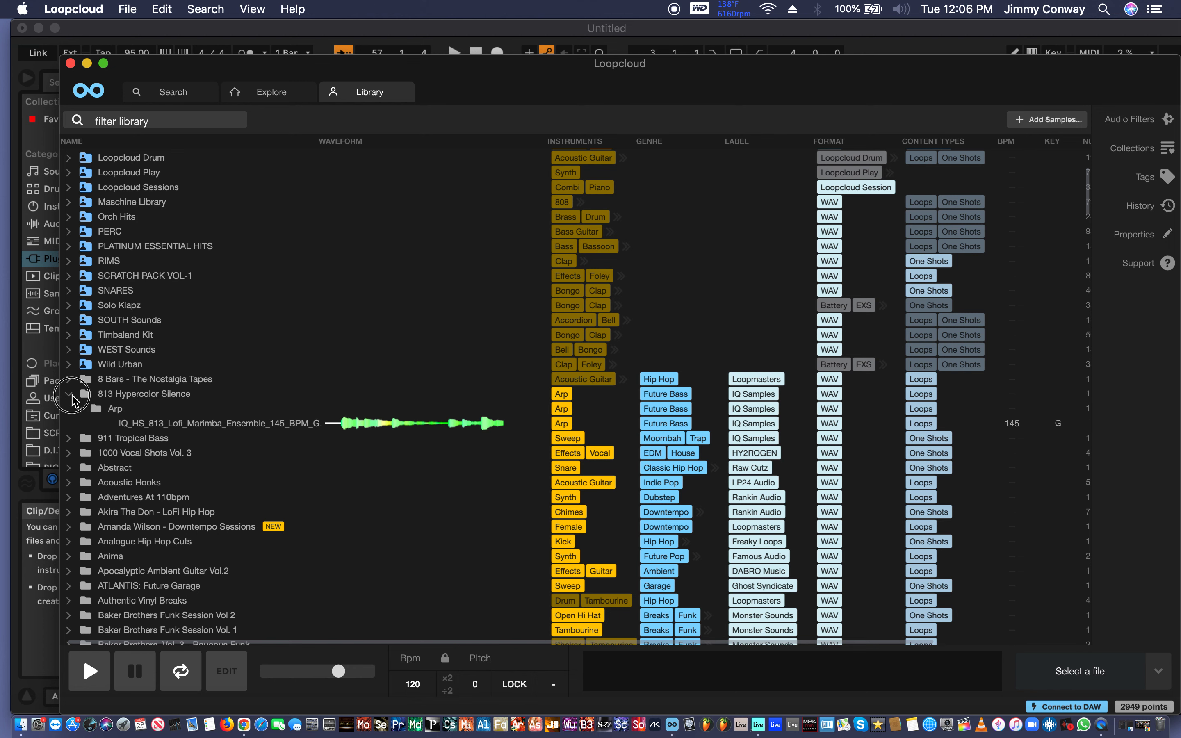
{"action": "left_click", "coordinate": [385, 429]}
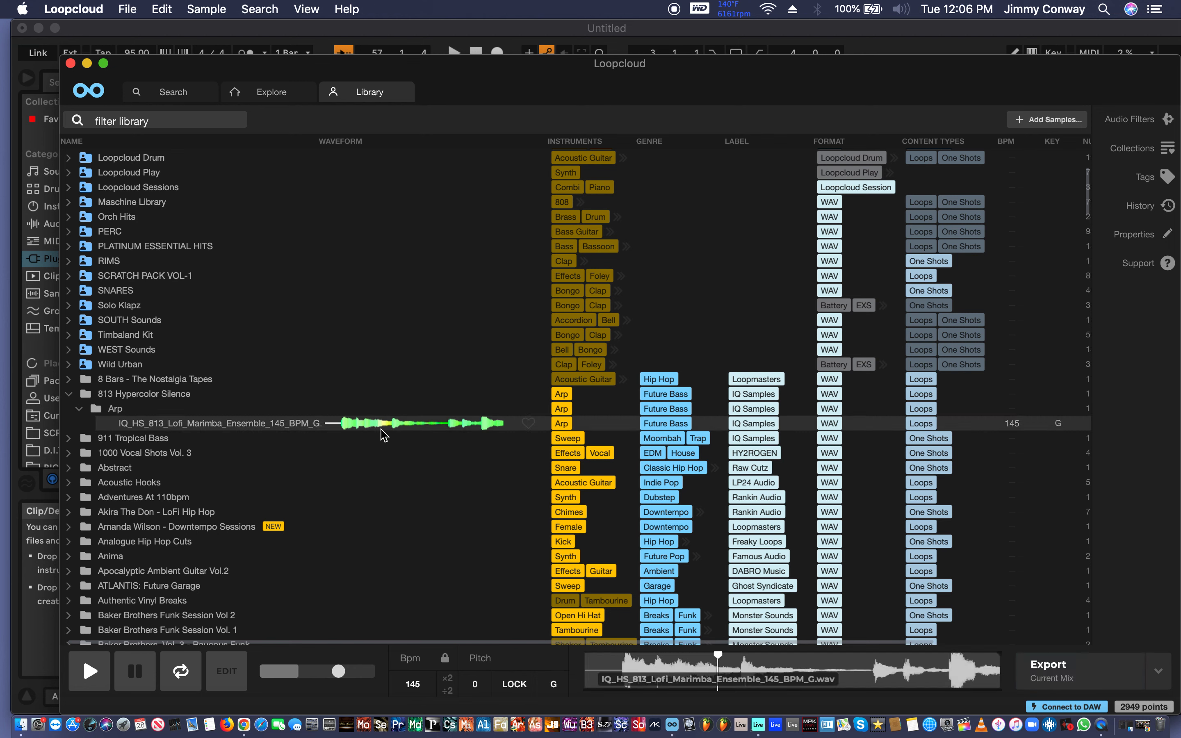
{"action": "left_click", "coordinate": [137, 682]}
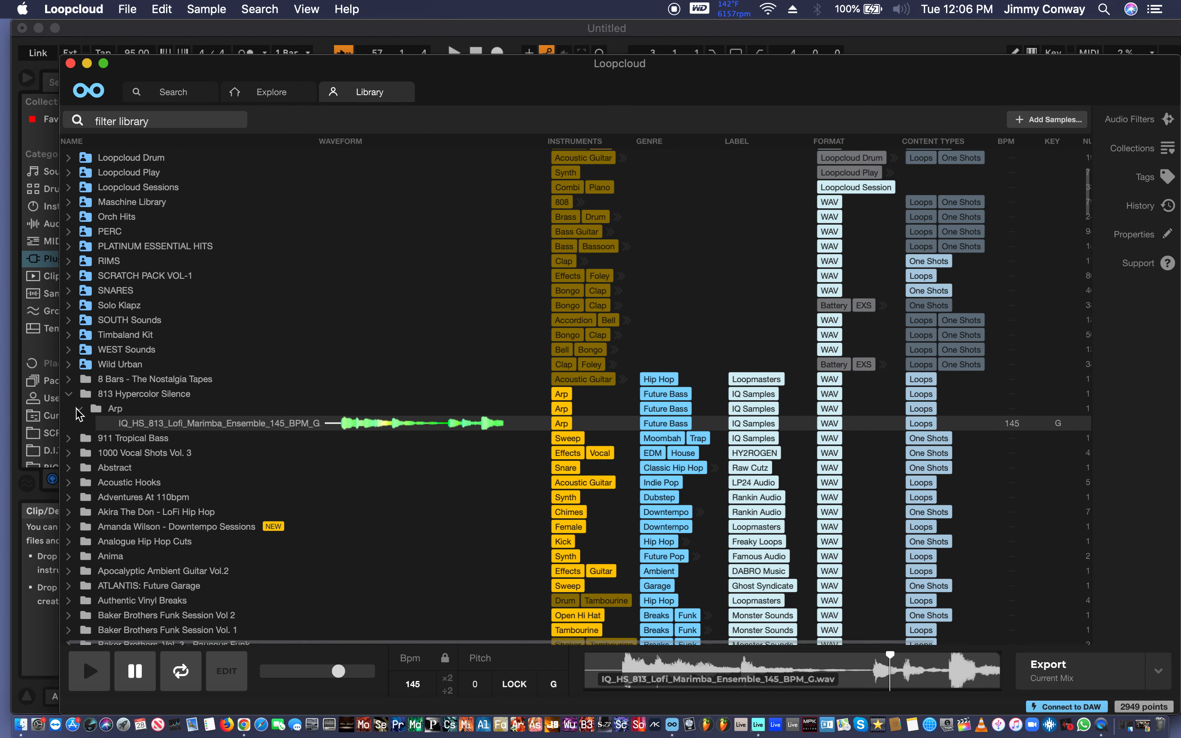
{"action": "scroll", "coordinate": [80, 322], "scroll_direction": "up", "scroll_amount": 3}
{"action": "scroll", "coordinate": [79, 322], "scroll_direction": "down", "scroll_amount": 1}
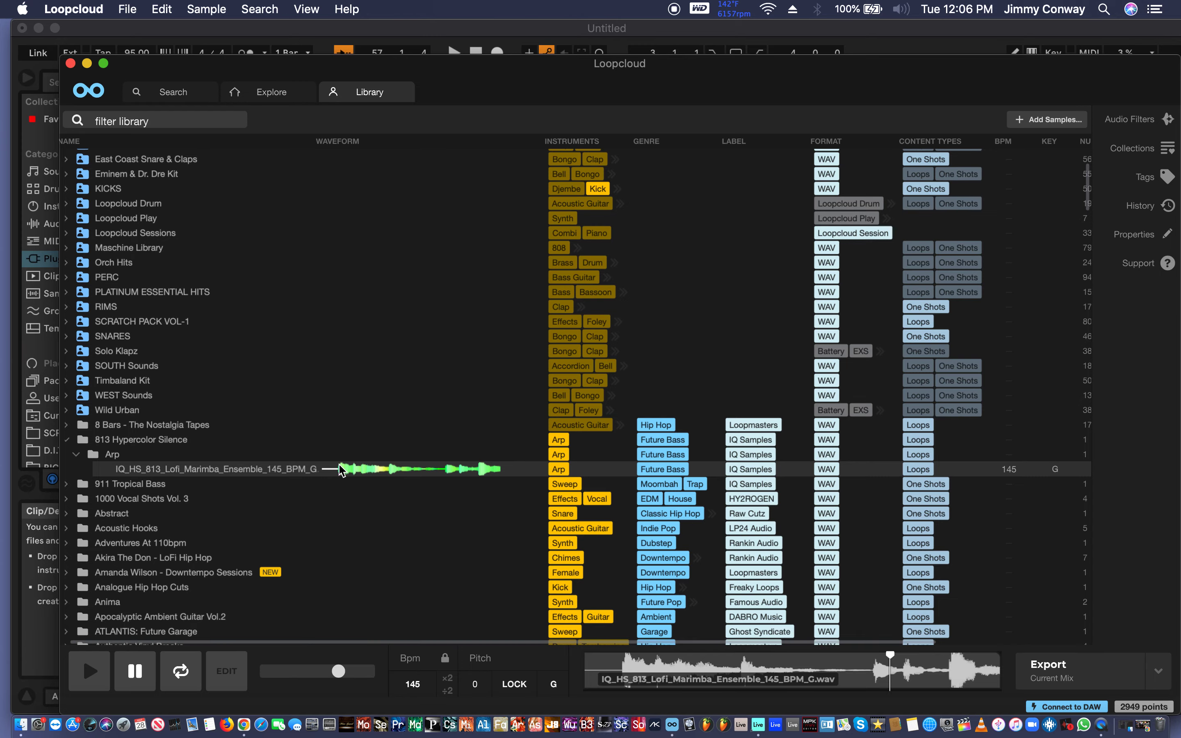
{"action": "scroll", "coordinate": [215, 208], "scroll_direction": "down", "scroll_amount": 20}
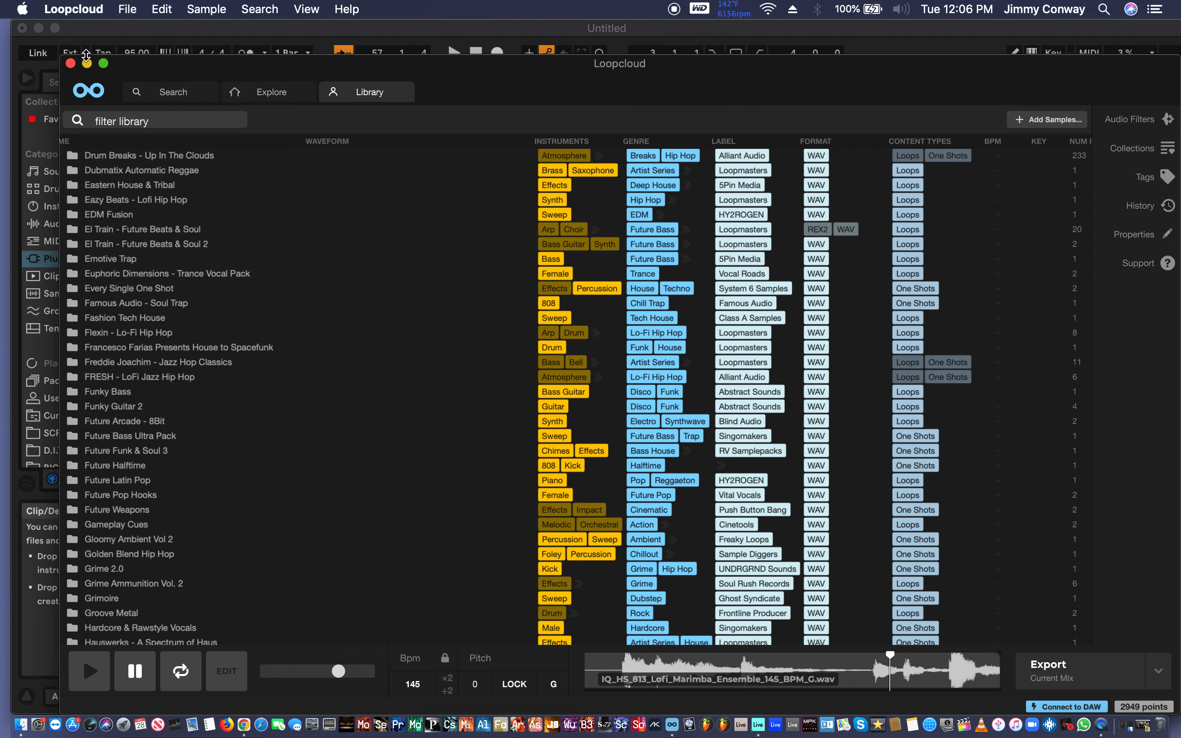
Move the Loopcloud window out of the way and bring the Loopcloud Drum plug-in window to the front over Live
{"action": "left_click", "coordinate": [119, 62]}
{"action": "left_click_drag", "start_coordinate": [119, 62], "coordinate": [823, 649]}
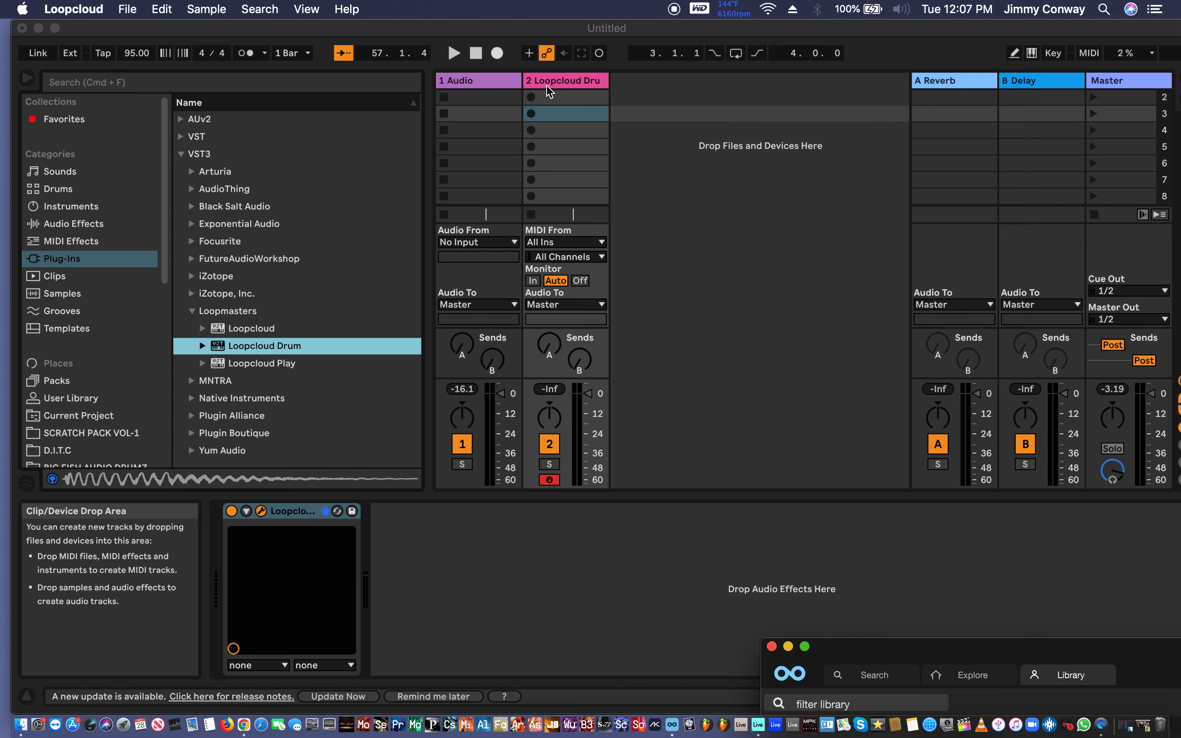
{"action": "left_click", "coordinate": [564, 82]}
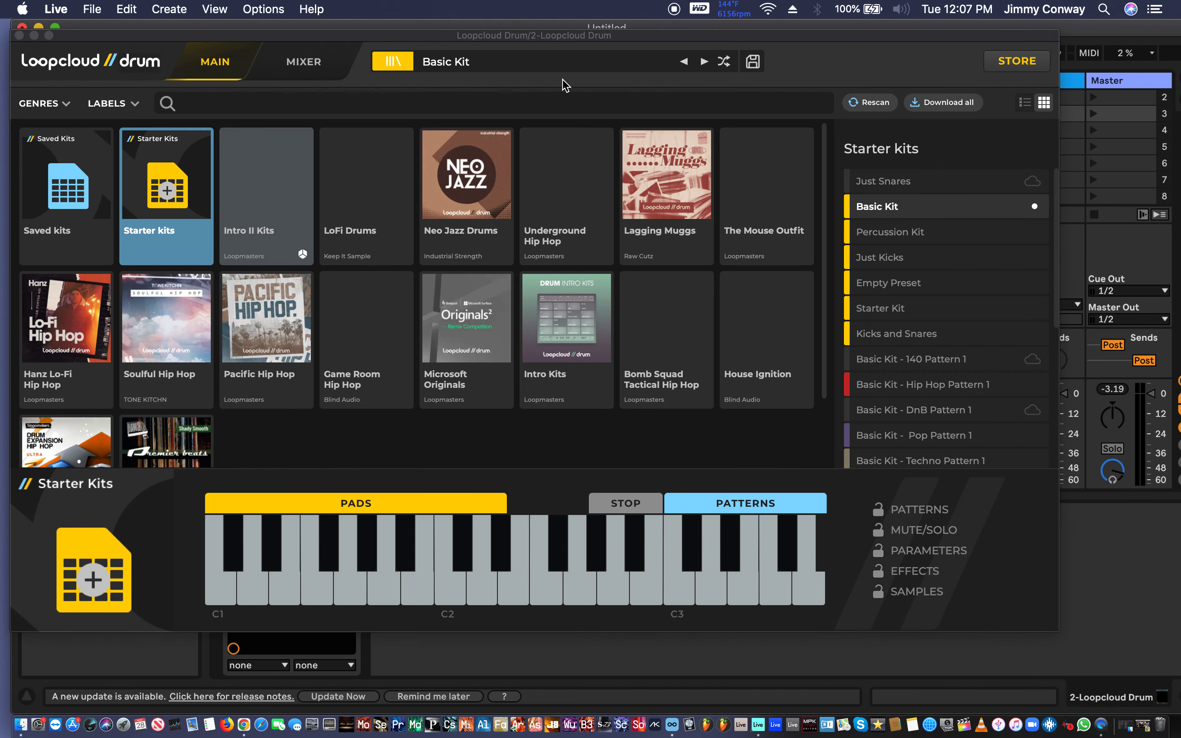
{"action": "left_click_drag", "start_coordinate": [448, 44], "coordinate": [584, 33]}
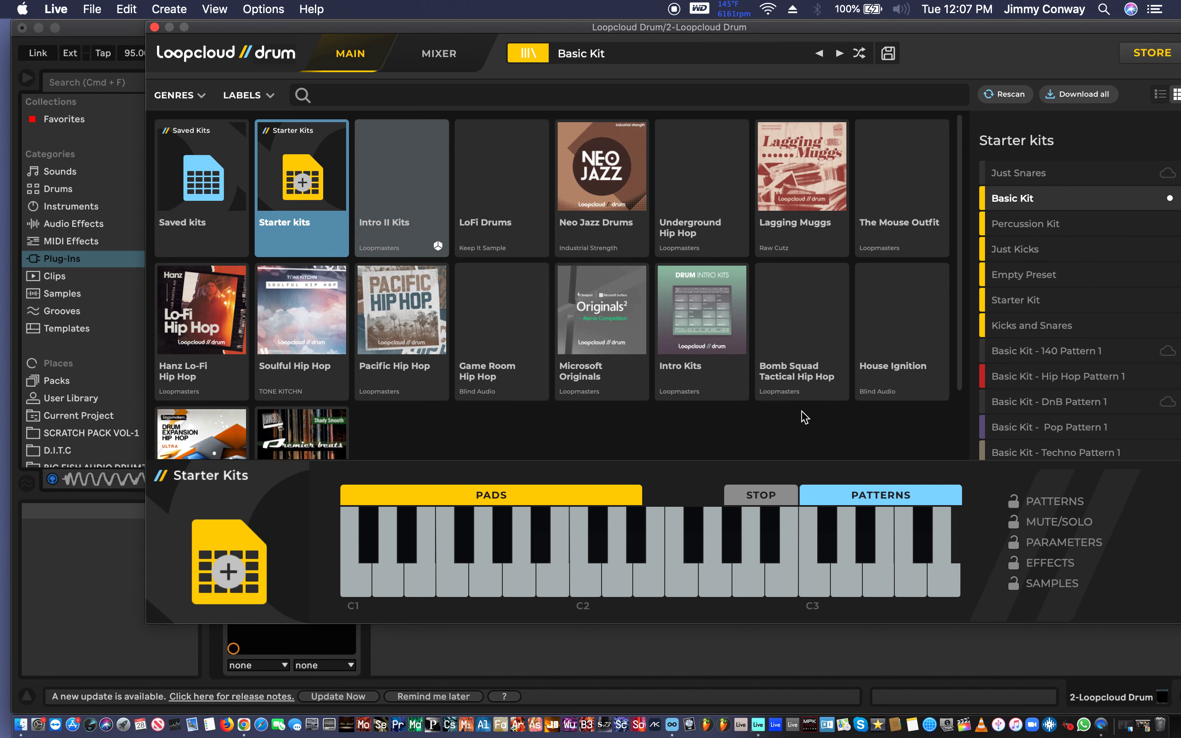
Look through the owned drum kits in both grid and list view, and check the pad view of Basic Kit
{"action": "scroll", "coordinate": [701, 293], "scroll_direction": "down", "scroll_amount": 1}
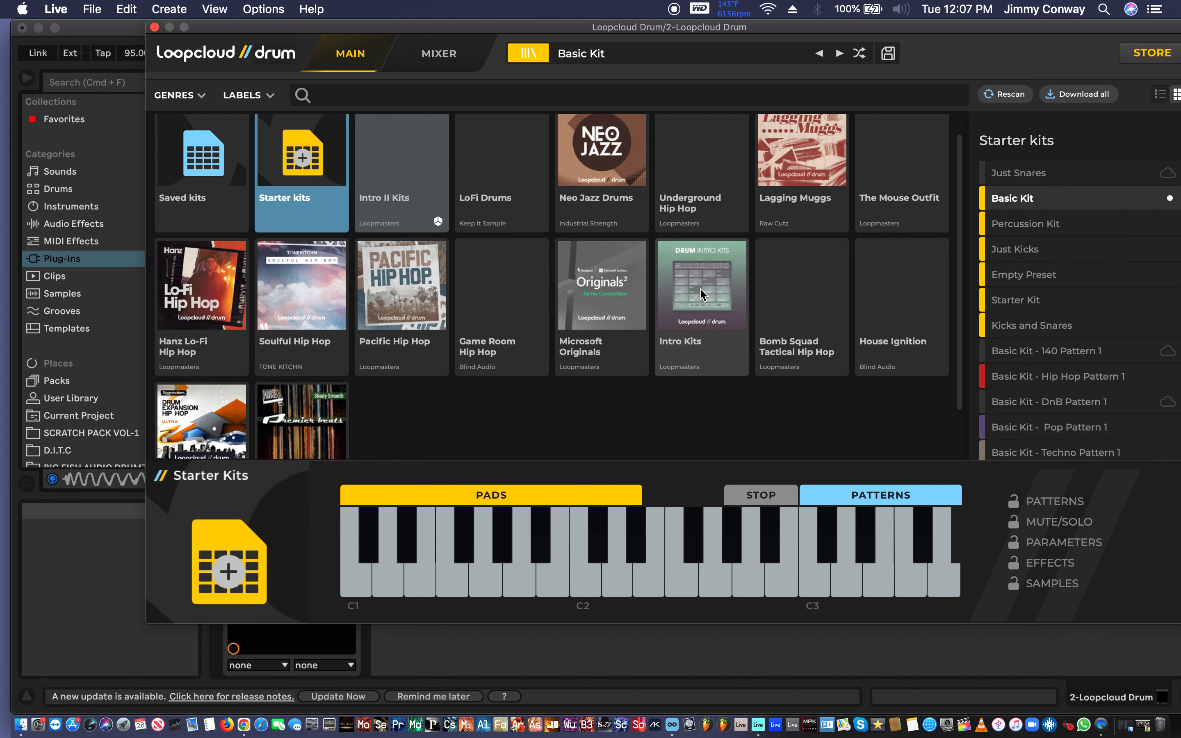
{"action": "scroll", "coordinate": [701, 288], "scroll_direction": "down", "scroll_amount": 1}
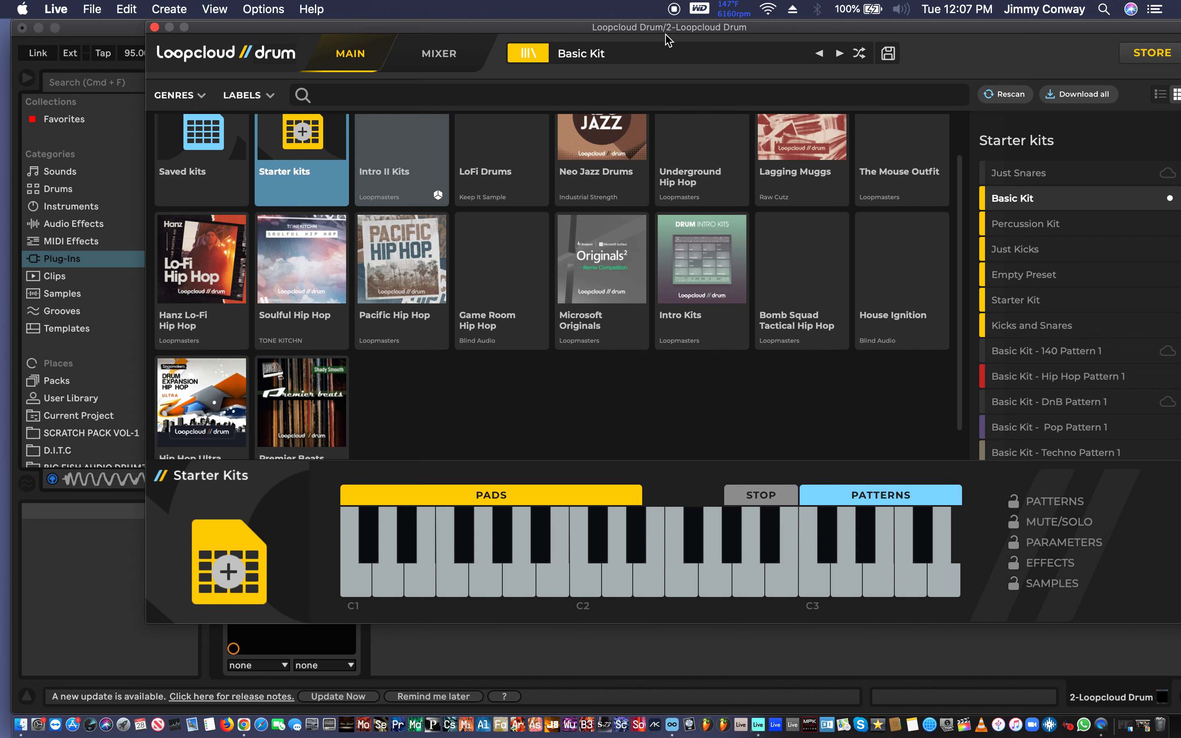
{"action": "left_click_drag", "start_coordinate": [672, 29], "coordinate": [637, 30]}
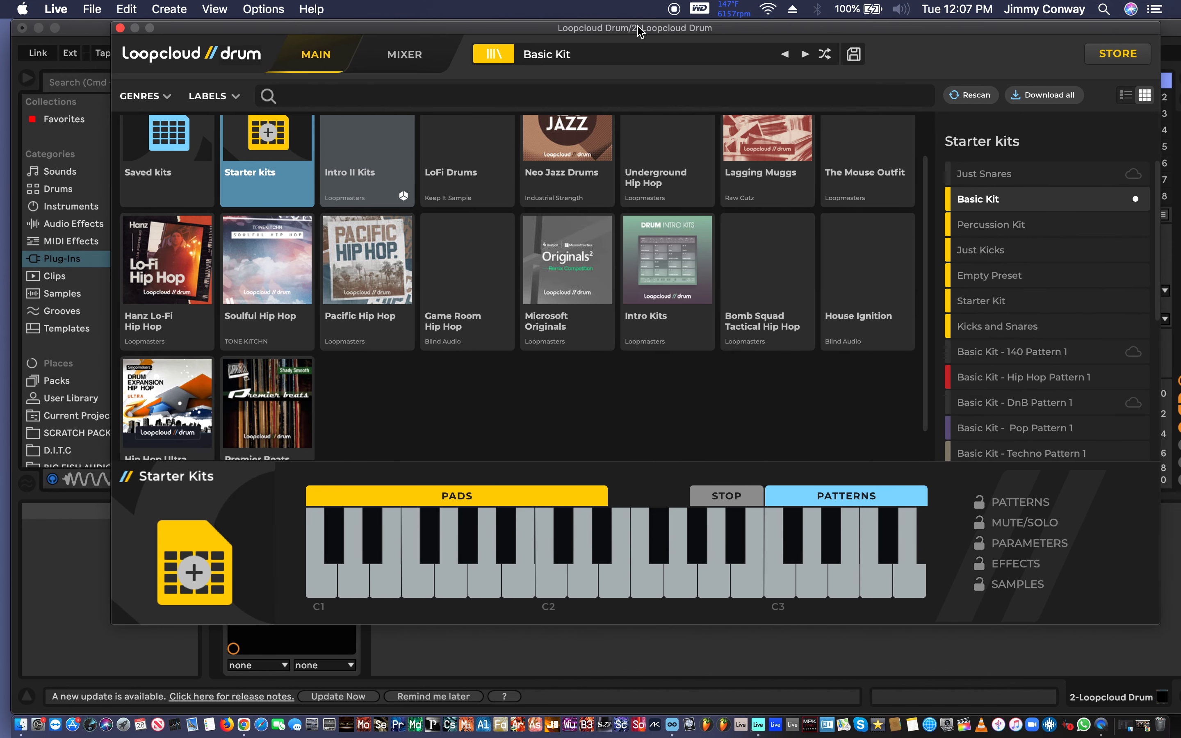
{"action": "left_click", "coordinate": [1145, 99]}
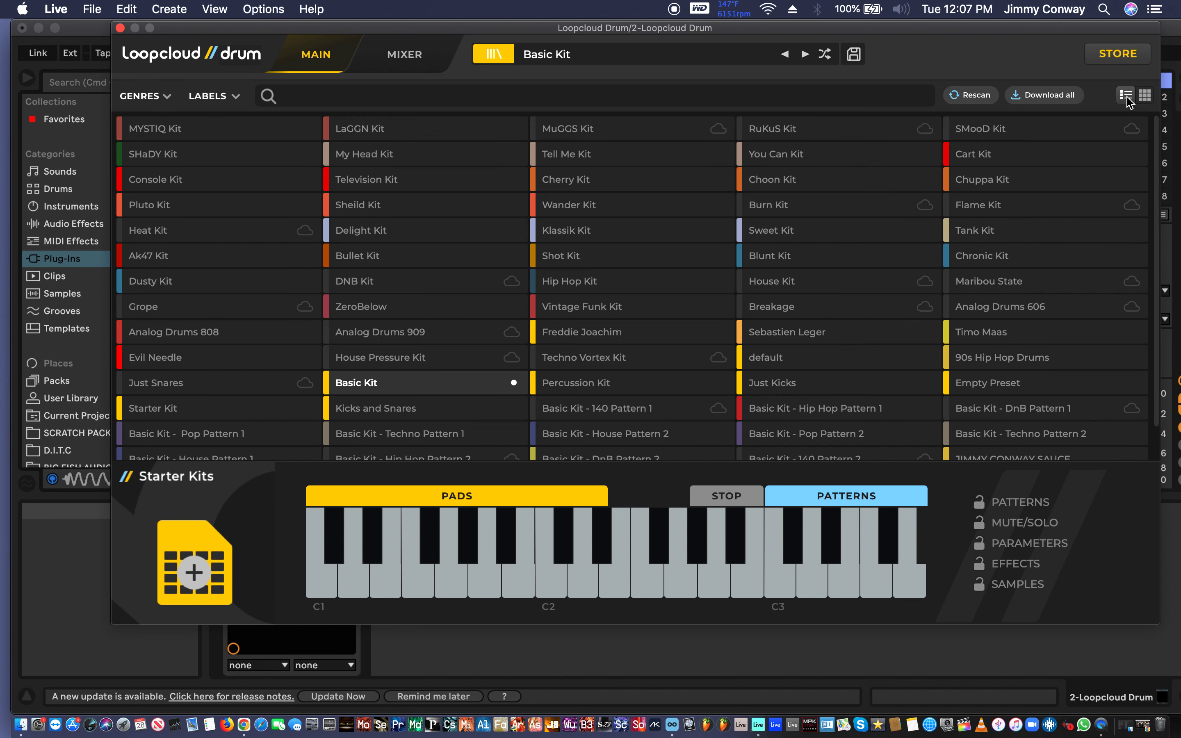
{"action": "left_click", "coordinate": [1144, 96]}
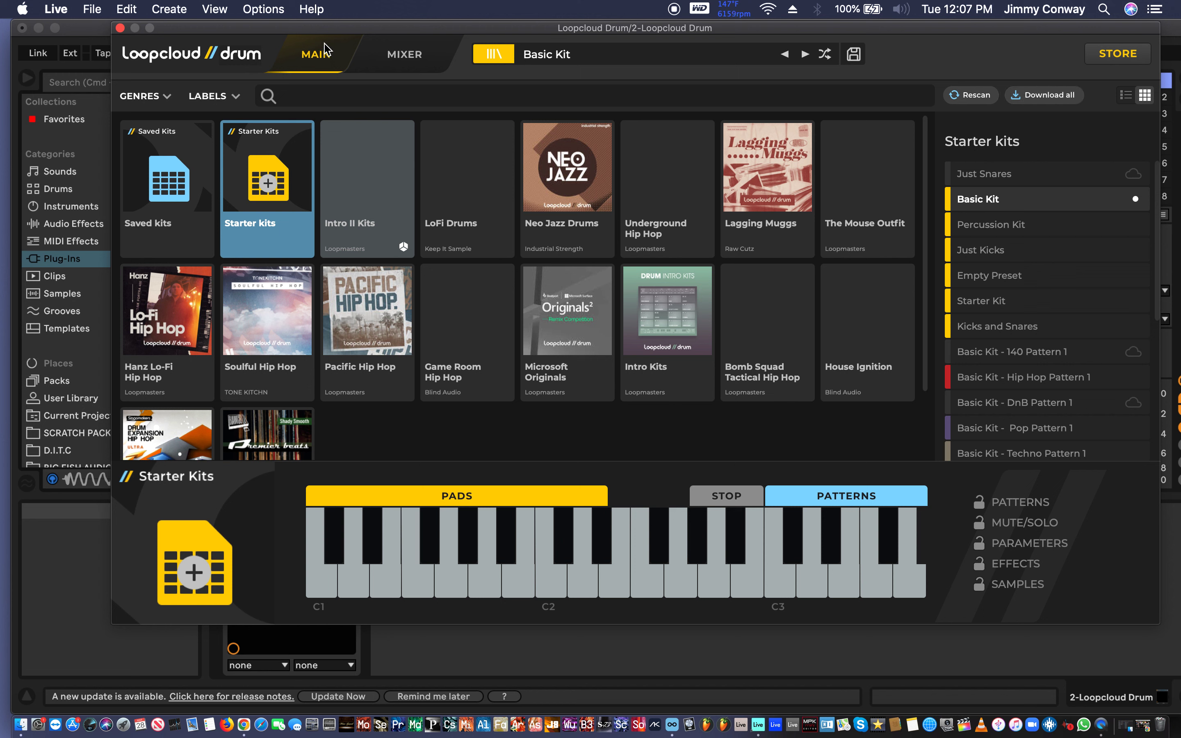
{"action": "left_click", "coordinate": [564, 47]}
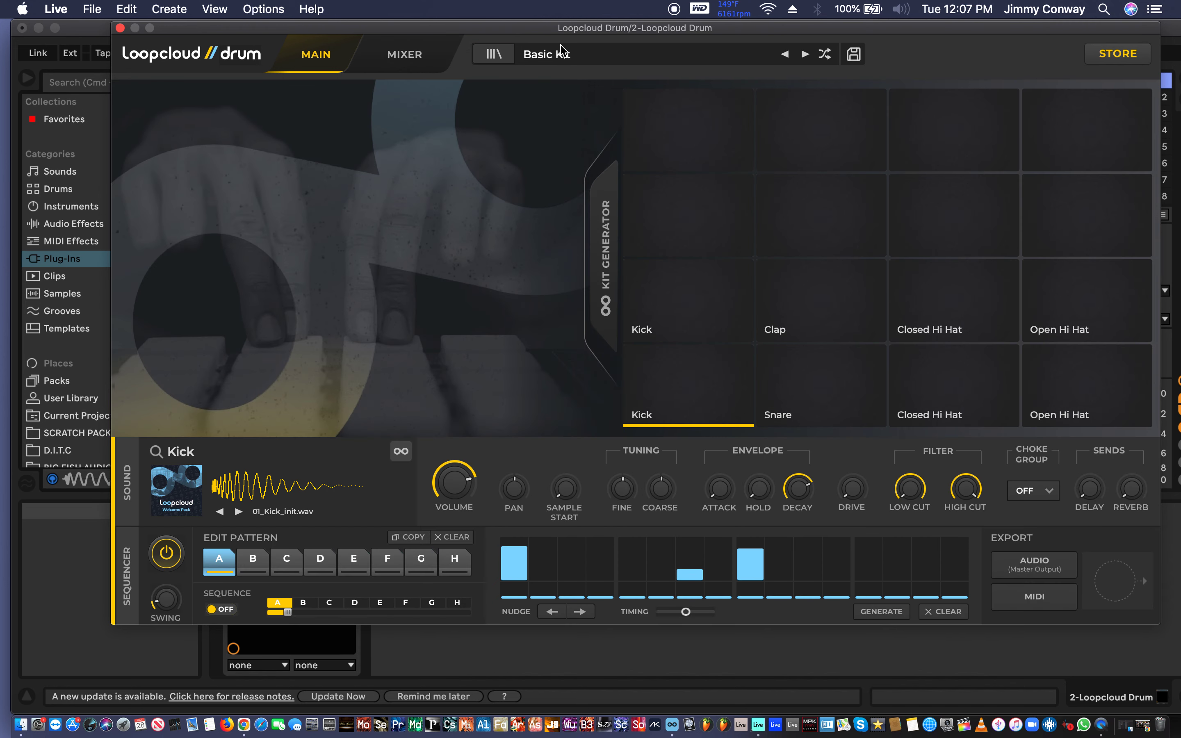
{"action": "left_click", "coordinate": [559, 57]}
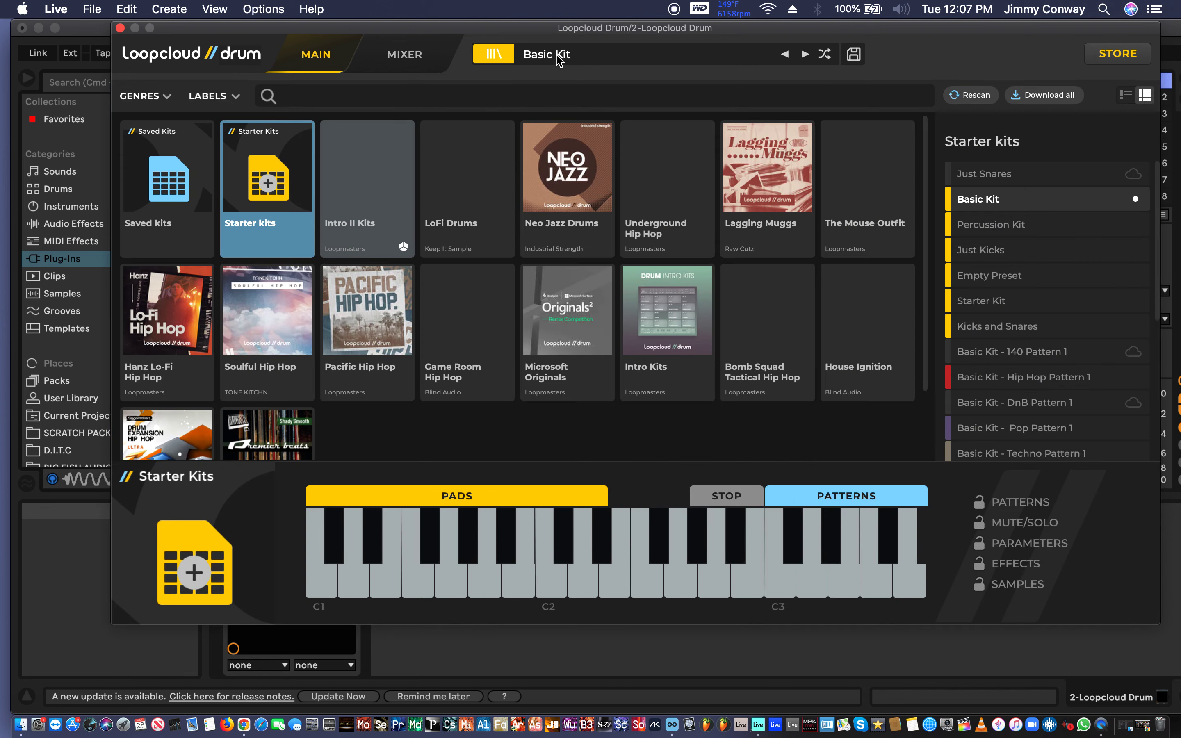
Open the Loopcloud Drum store and filter its packs by the Hip Hop genre
{"action": "left_click", "coordinate": [1119, 54]}
{"action": "left_click", "coordinate": [1118, 54]}
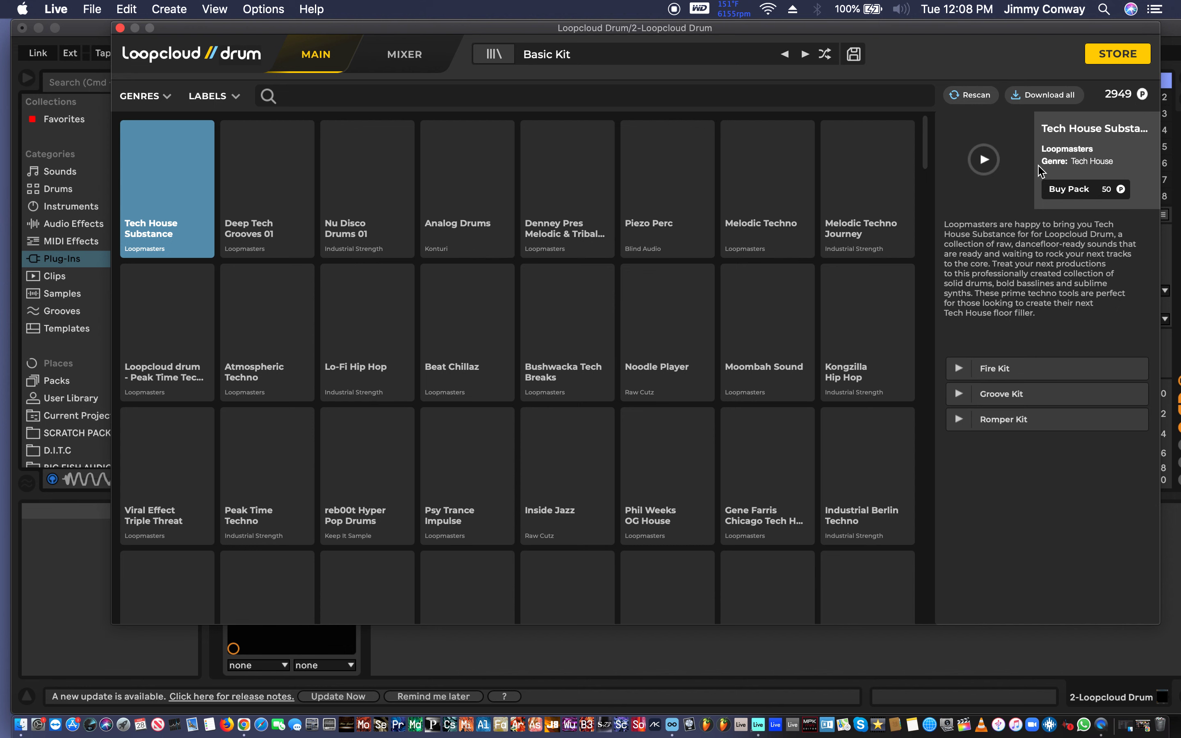
{"action": "scroll", "coordinate": [738, 204], "scroll_direction": "down", "scroll_amount": 2}
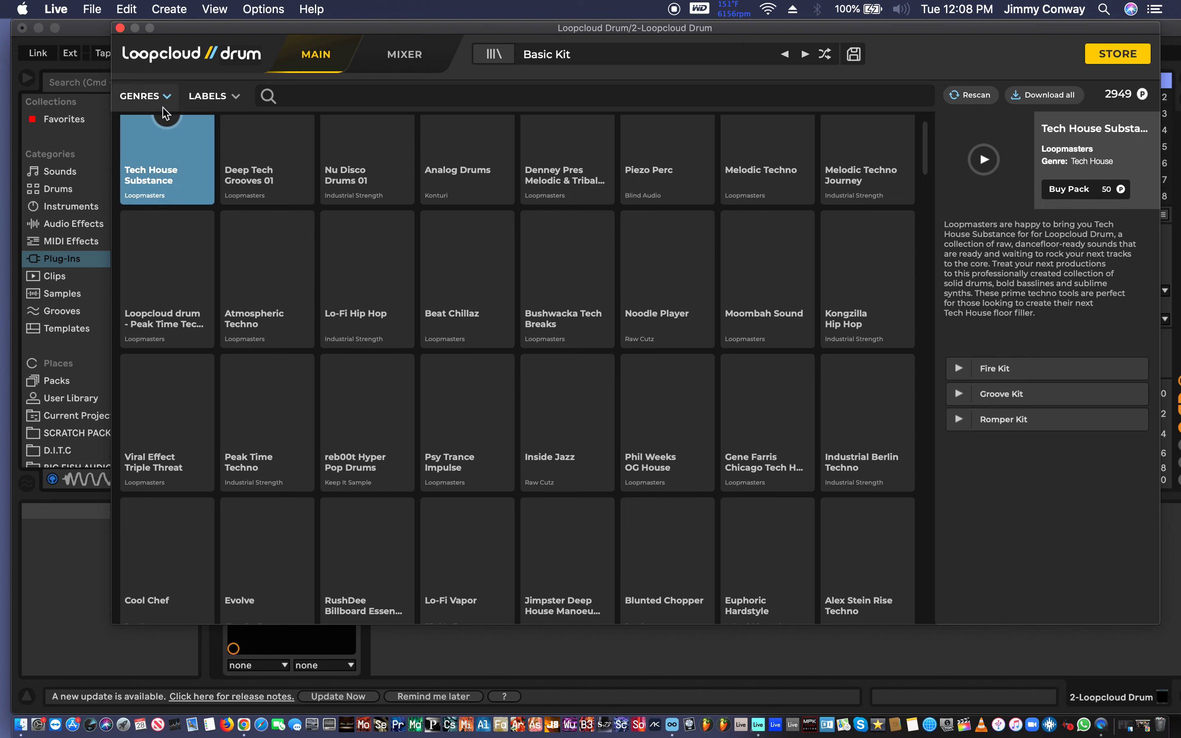
{"action": "left_click", "coordinate": [164, 94]}
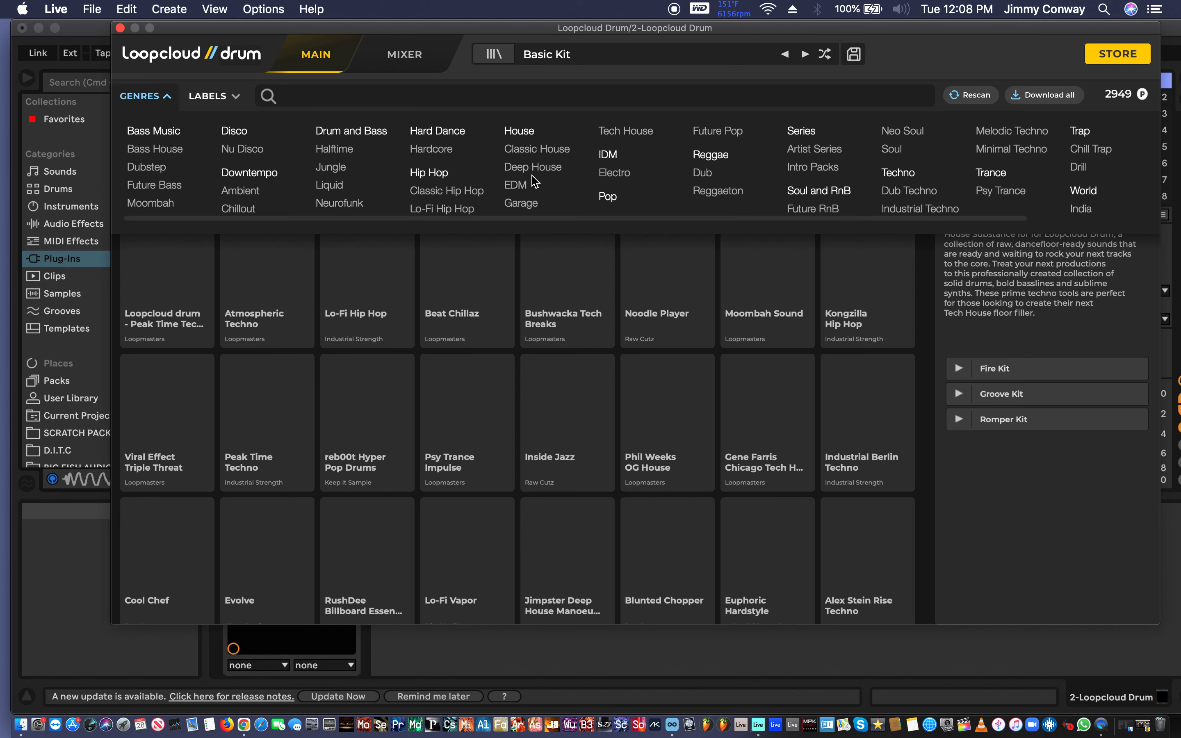
{"action": "left_click", "coordinate": [428, 173]}
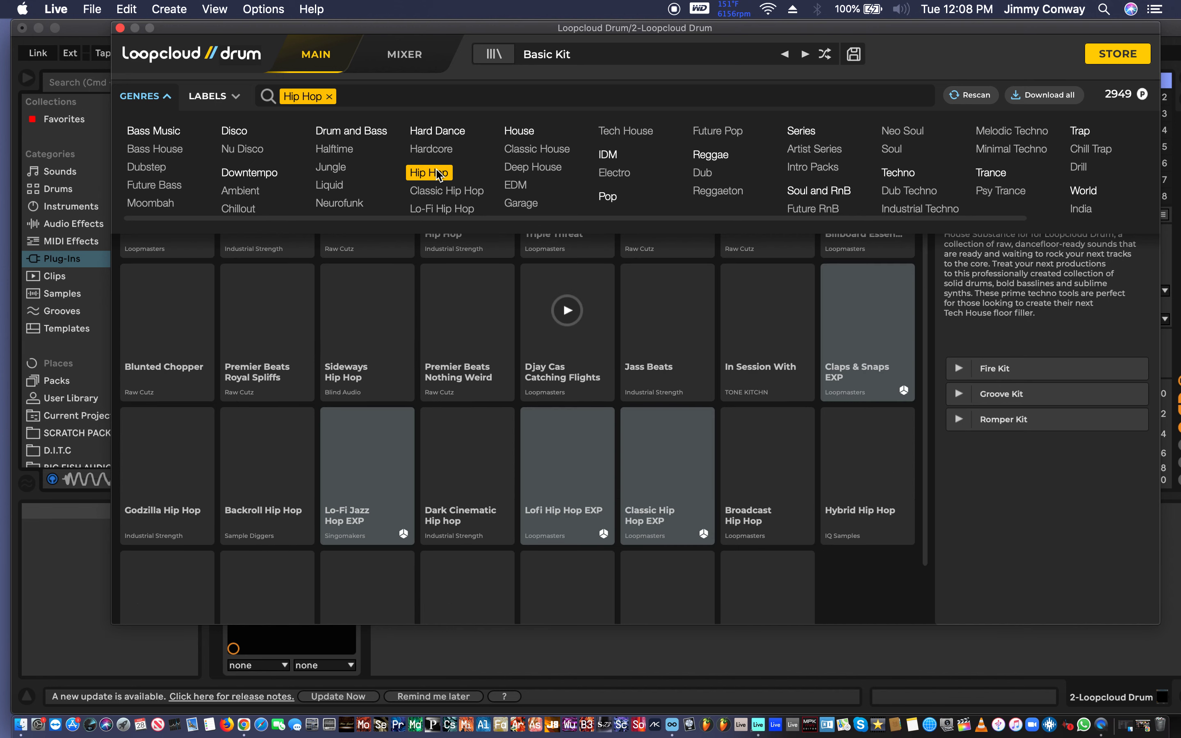
{"action": "mouse_move", "coordinate": [581, 444]}
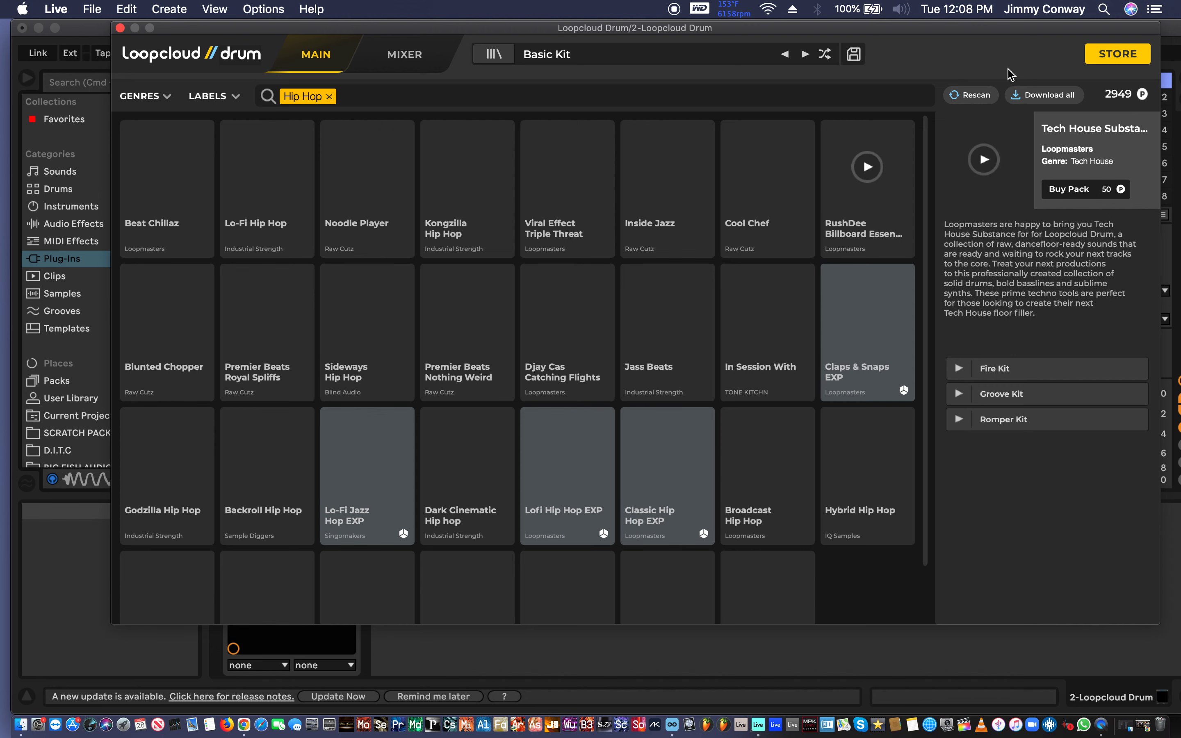
{"action": "left_click", "coordinate": [493, 54]}
{"action": "left_click", "coordinate": [494, 55]}
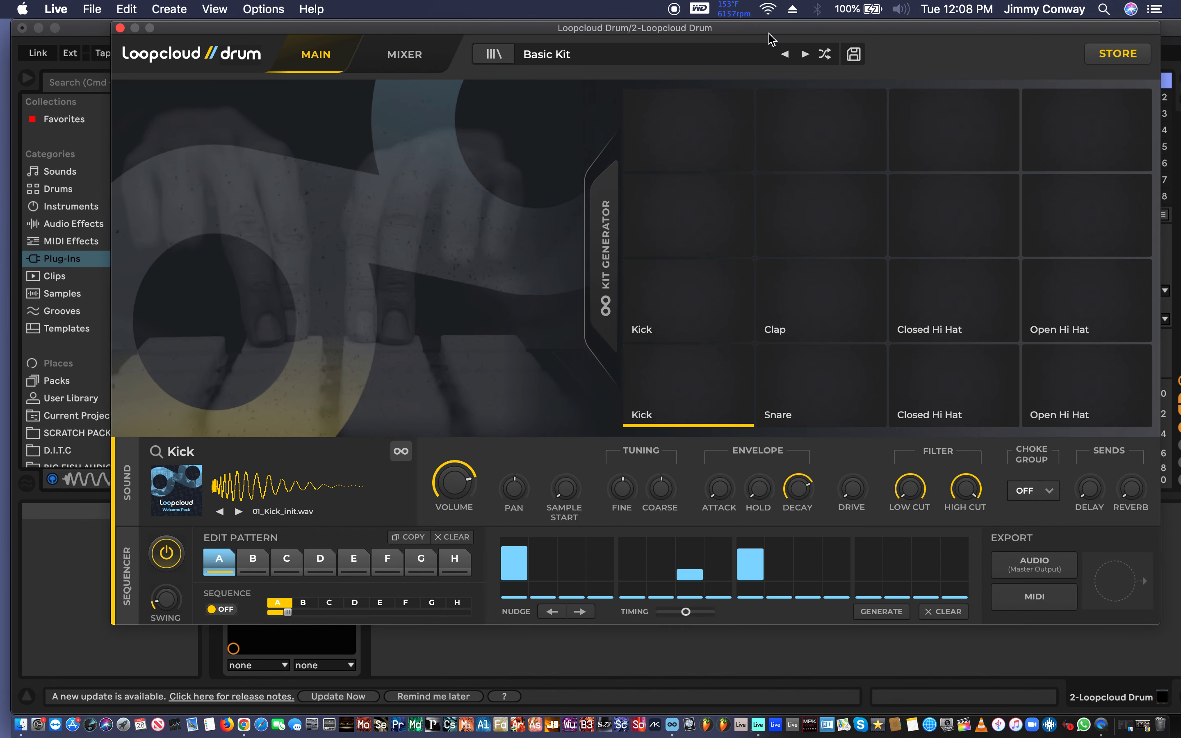
{"action": "left_click", "coordinate": [1123, 53]}
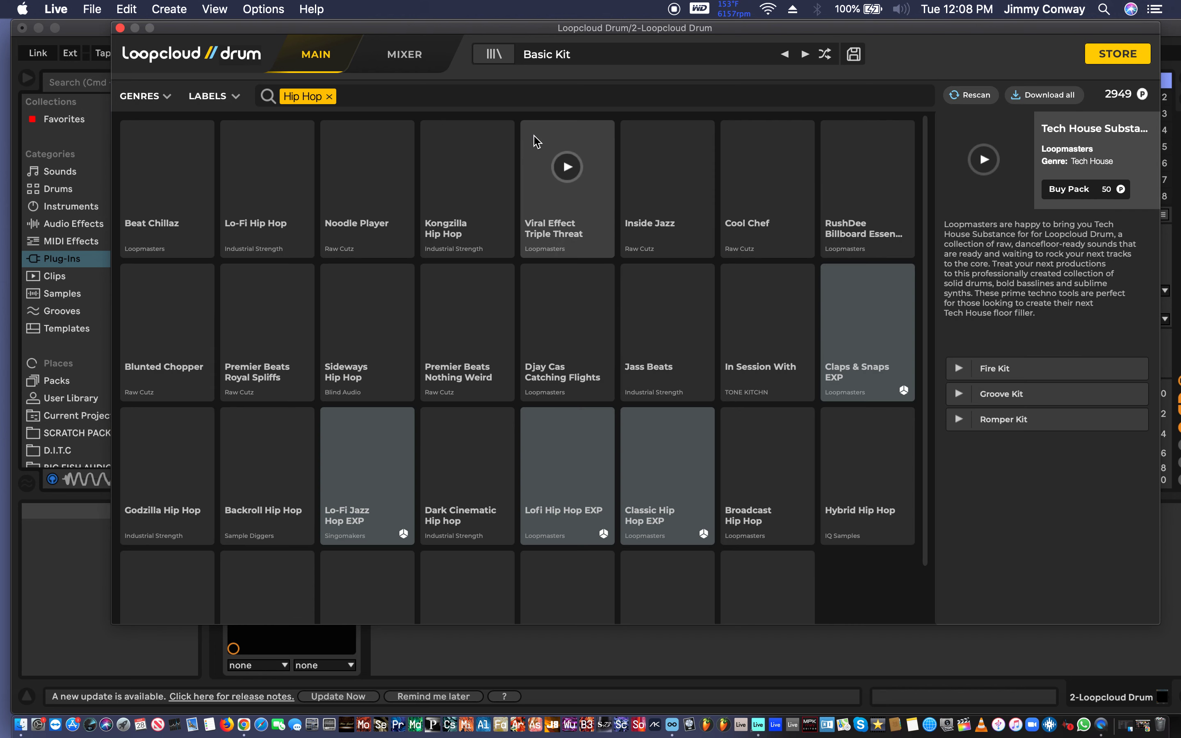
Select the Jass Beats pack and preview its Avenue Kit, Night Out Kit and With Ease Kit
{"action": "scroll", "coordinate": [389, 282], "scroll_direction": "down", "scroll_amount": 1}
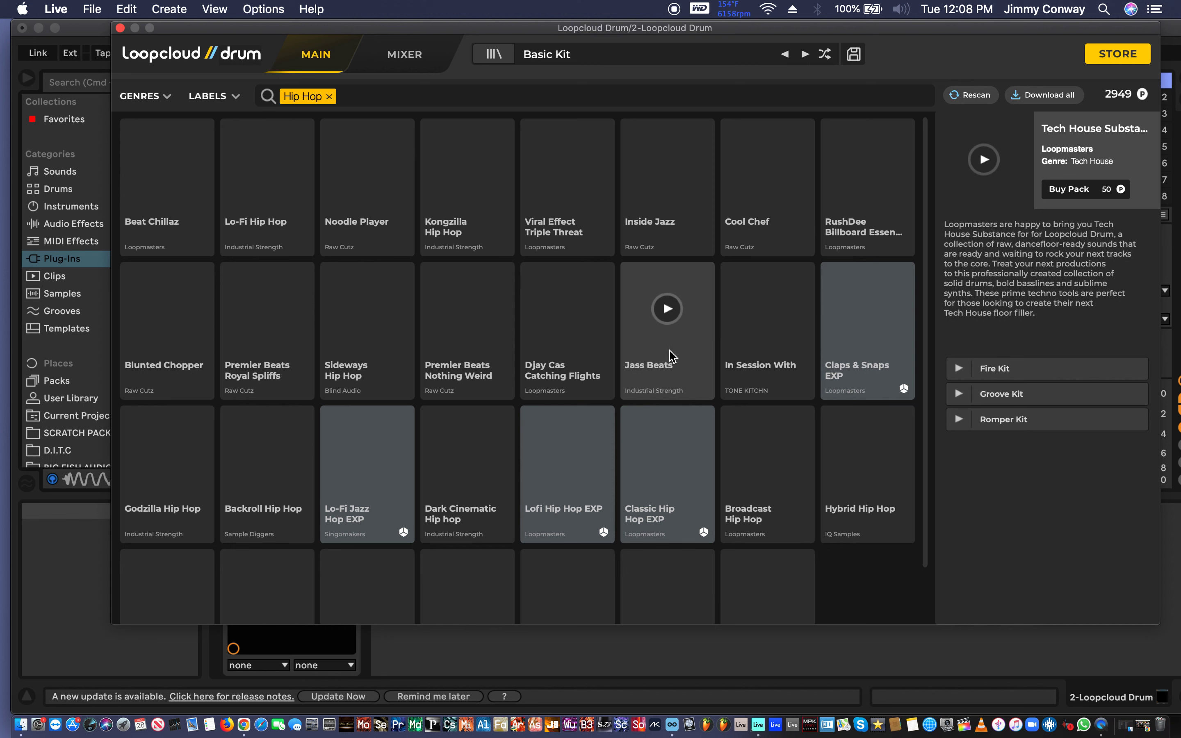
{"action": "left_click", "coordinate": [672, 370]}
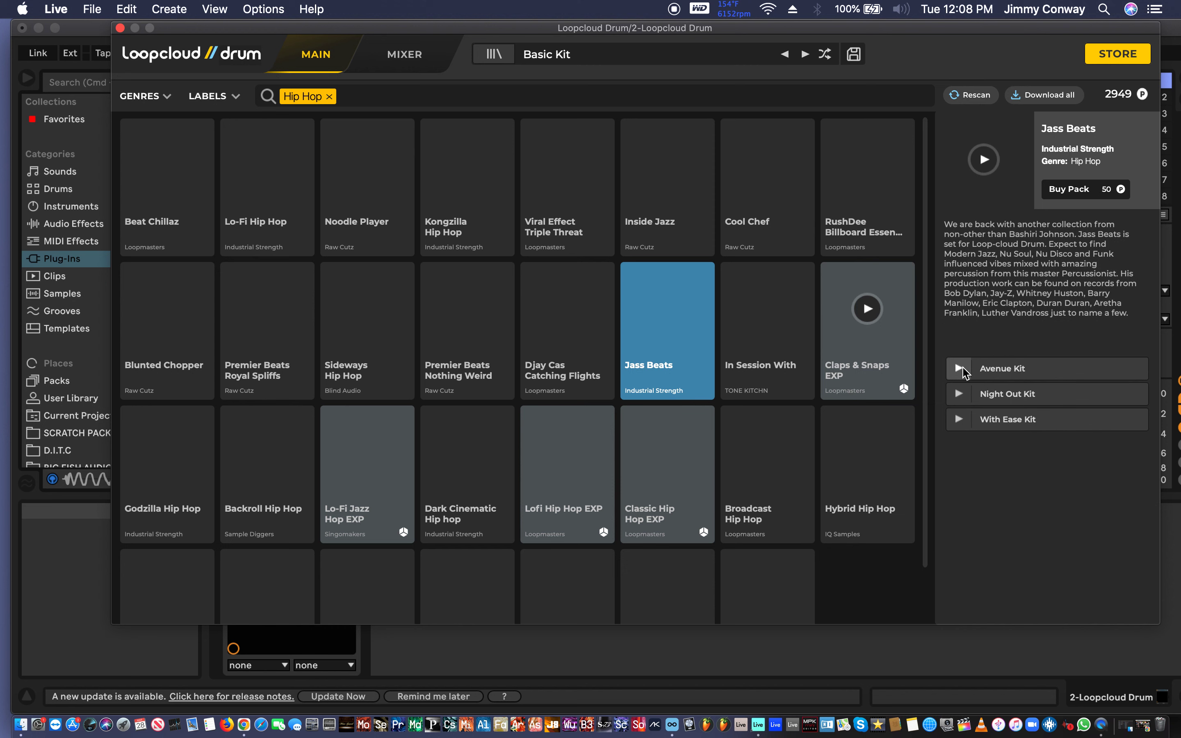
{"action": "left_click", "coordinate": [961, 370]}
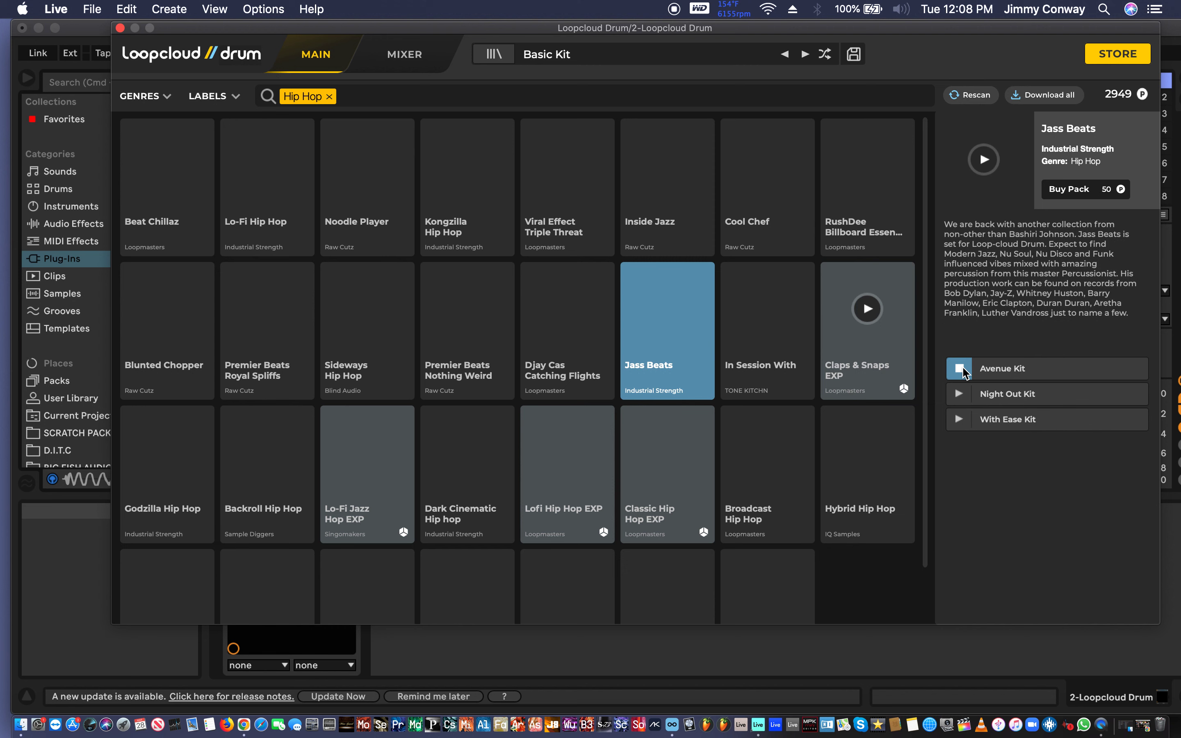
{"action": "left_click", "coordinate": [959, 394]}
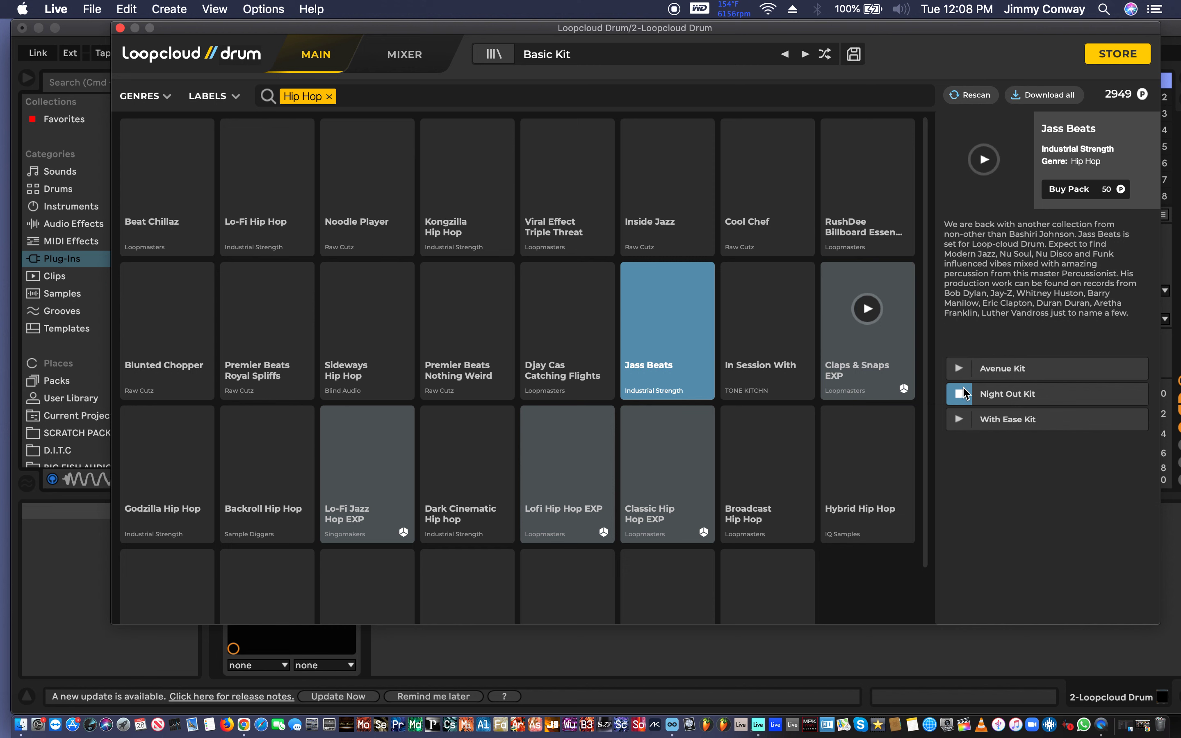
{"action": "left_click", "coordinate": [961, 421]}
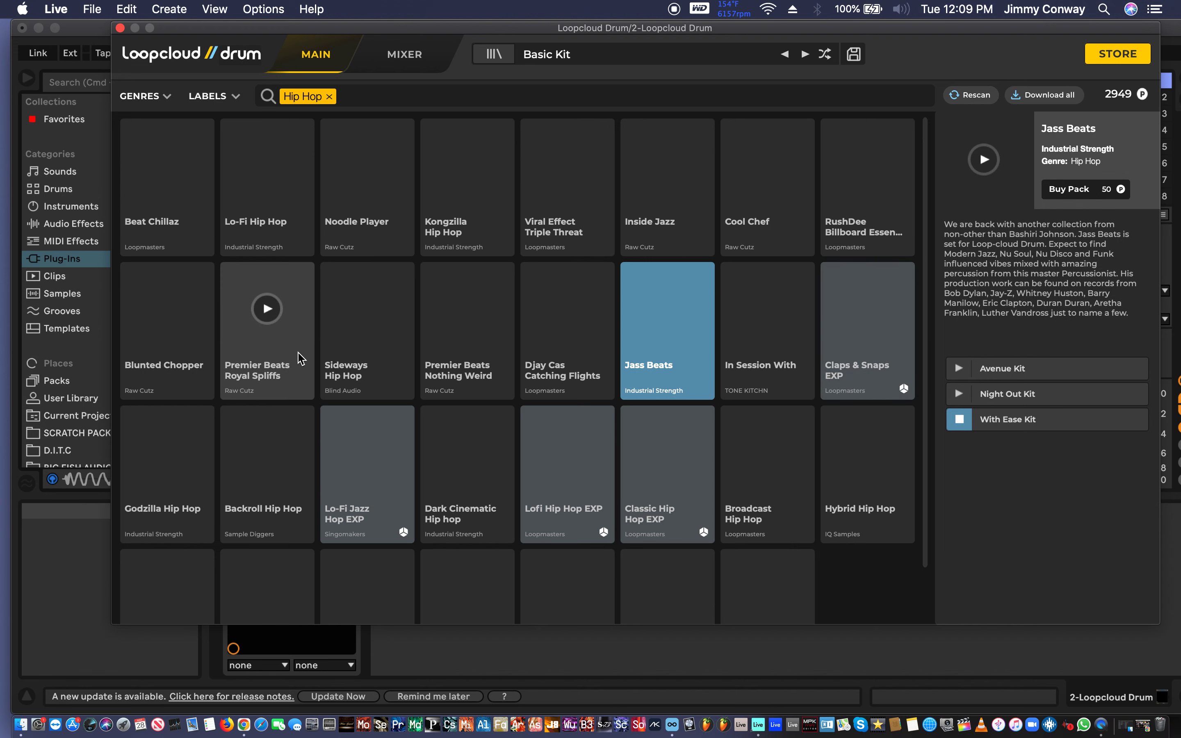
Select the Chilled Hip Hop pack and preview its Bloom Kit, Isolation Kit and Smoke Signals Kit
{"action": "scroll", "coordinate": [303, 352], "scroll_direction": "down", "scroll_amount": 3}
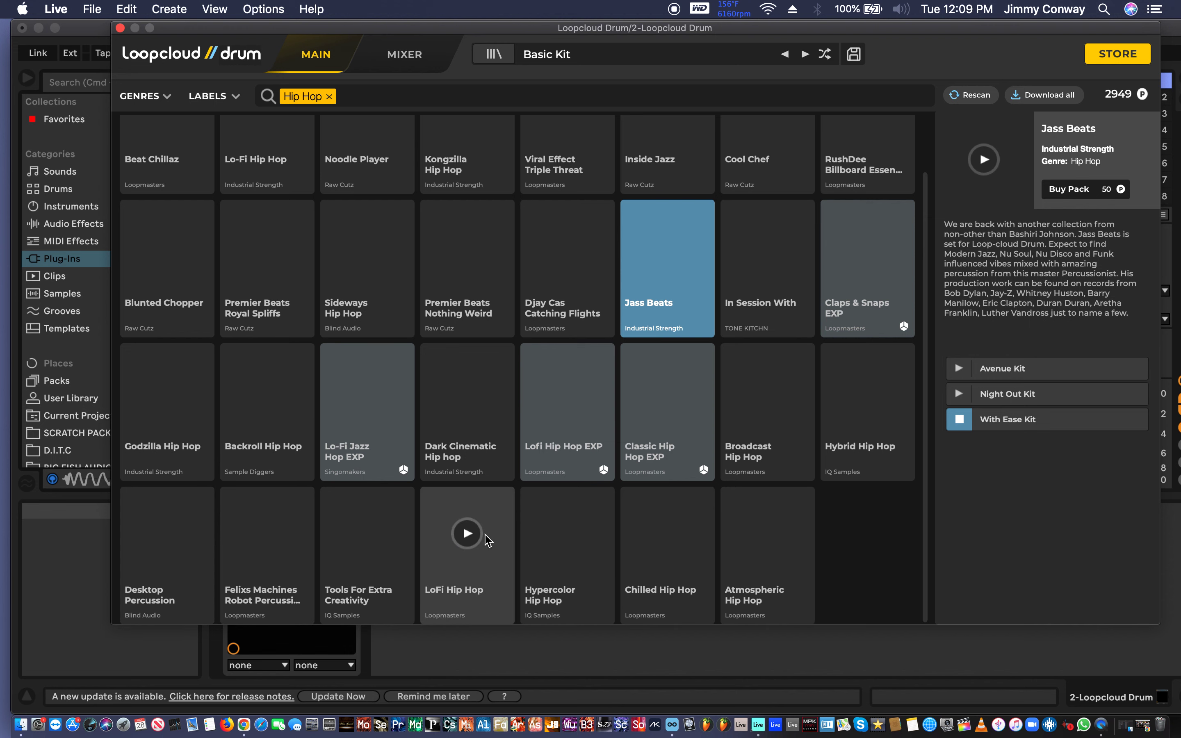
{"action": "left_click", "coordinate": [641, 570]}
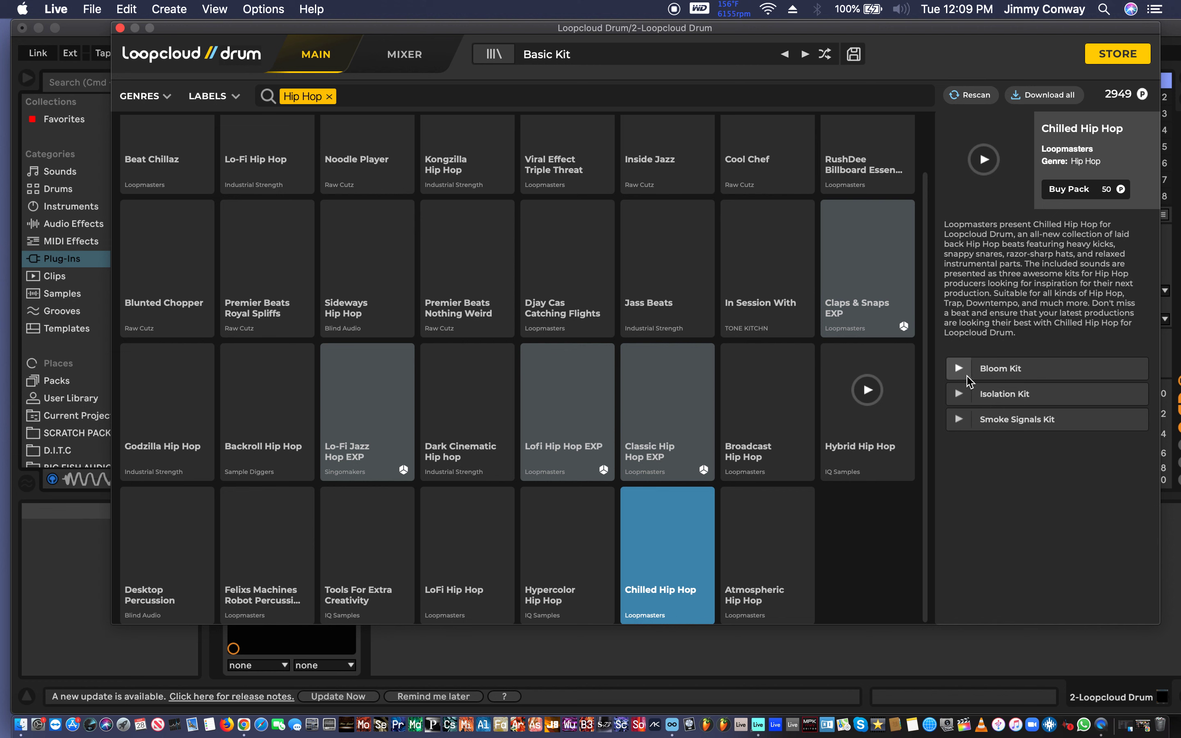
{"action": "left_click", "coordinate": [962, 374]}
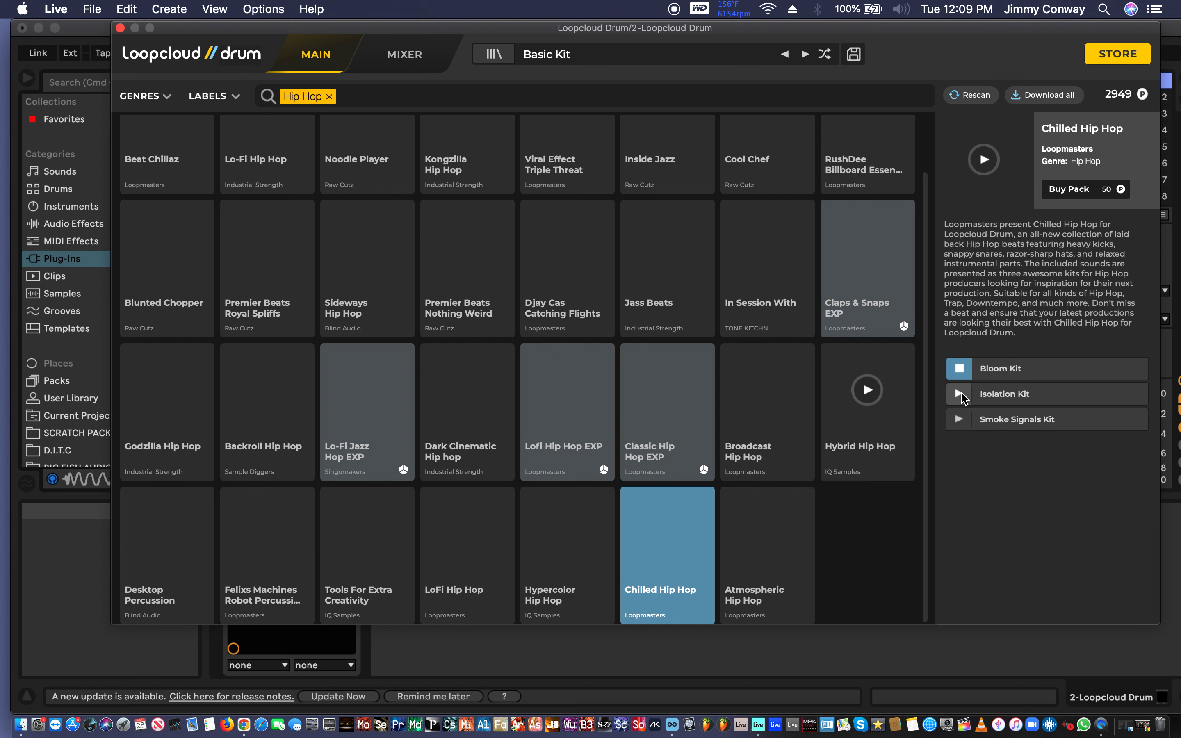
{"action": "left_click", "coordinate": [961, 395]}
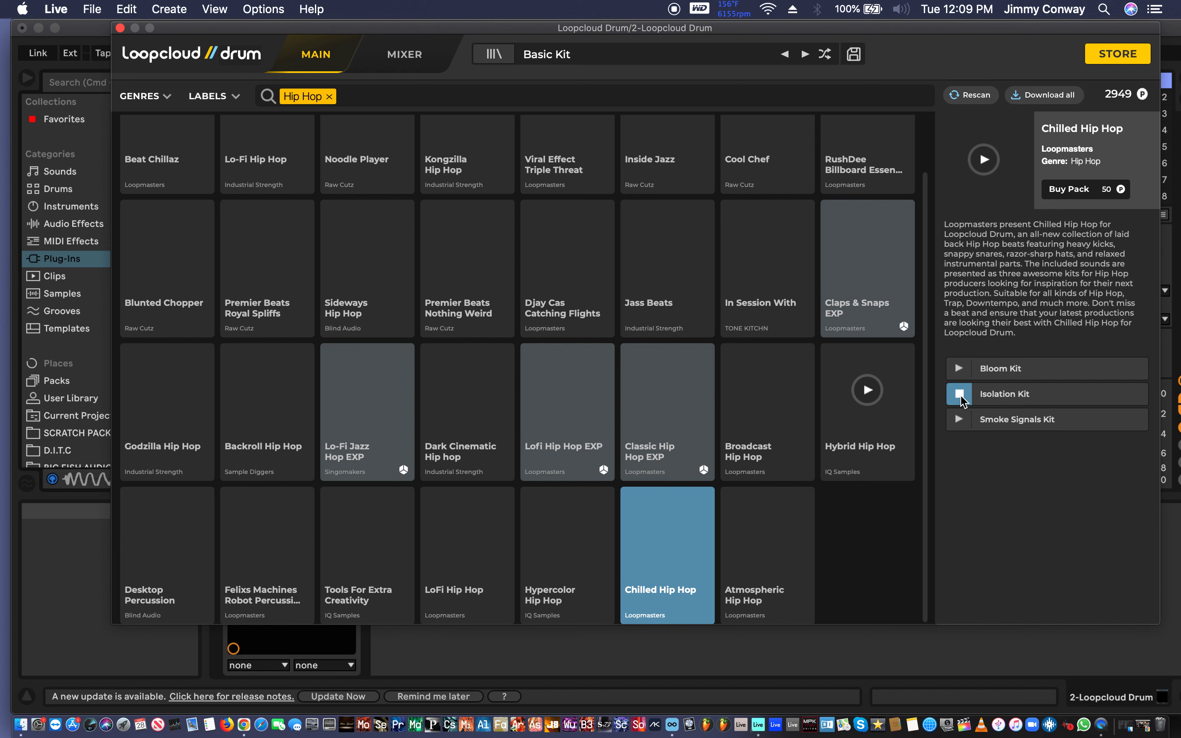
{"action": "left_click", "coordinate": [965, 428]}
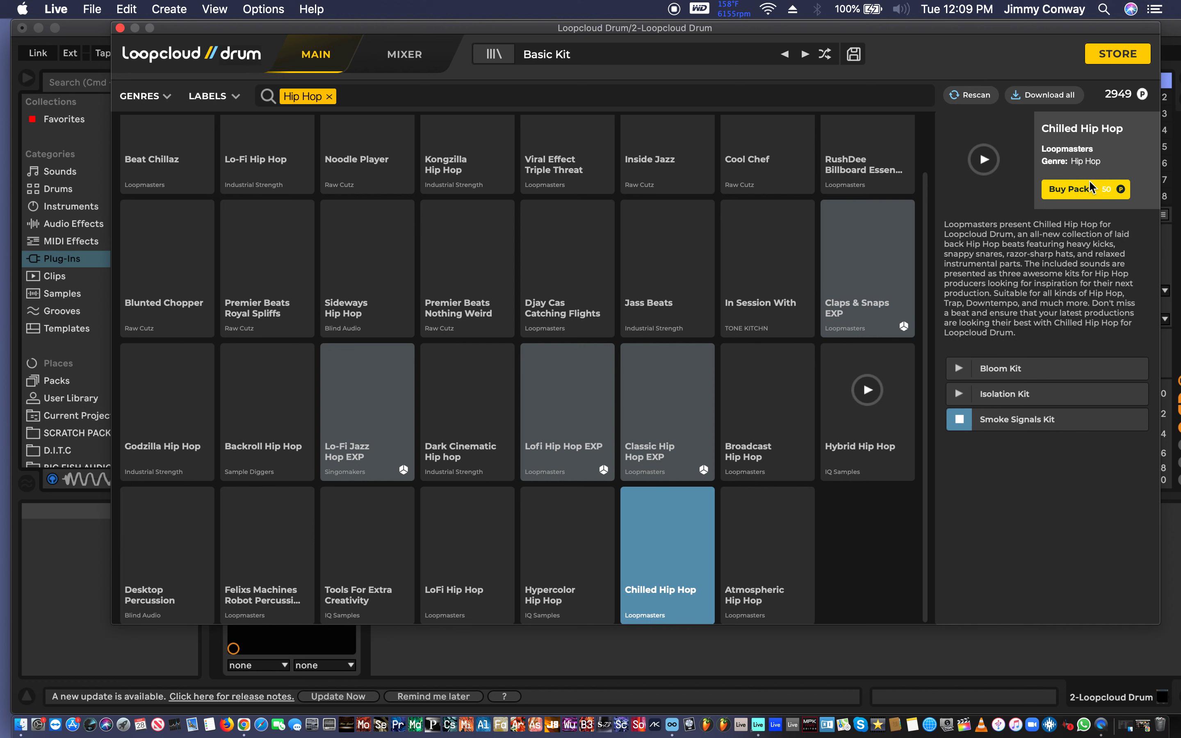
{"action": "left_click", "coordinate": [959, 428]}
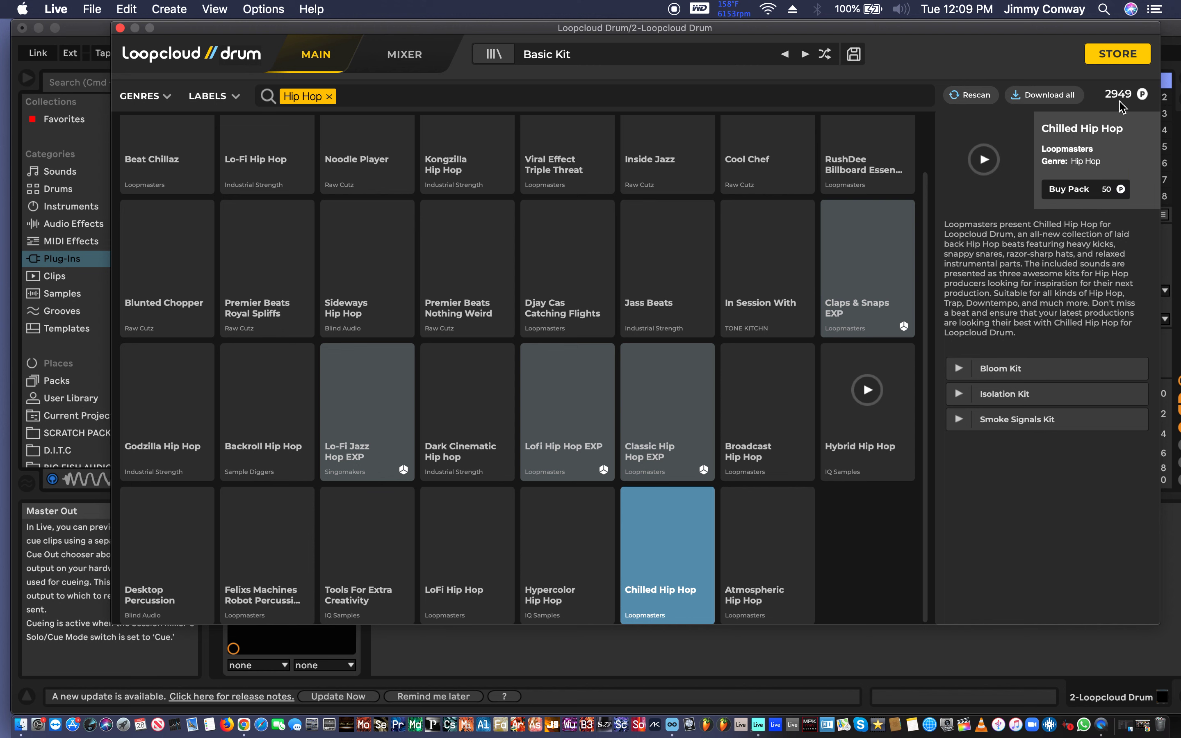
Buy the Chilled Hip Hop pack for 50 points and load it into the plug-in
{"action": "left_click", "coordinate": [1086, 195]}
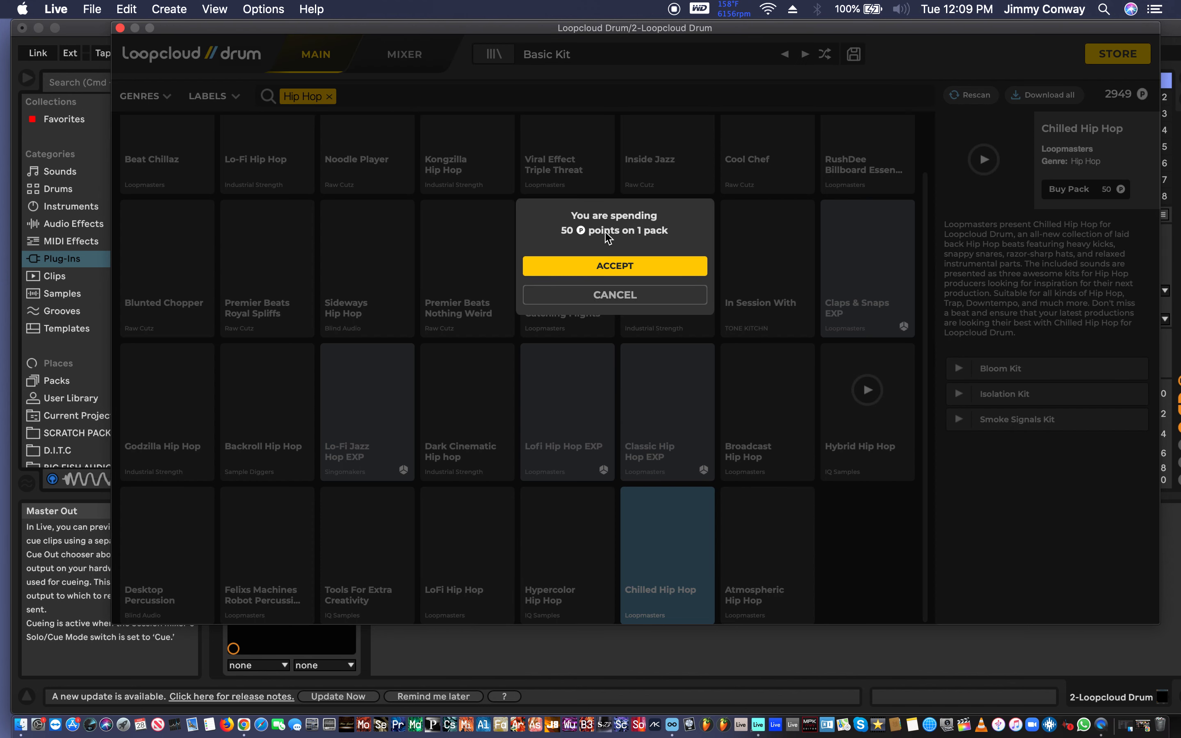
{"action": "left_click", "coordinate": [586, 269]}
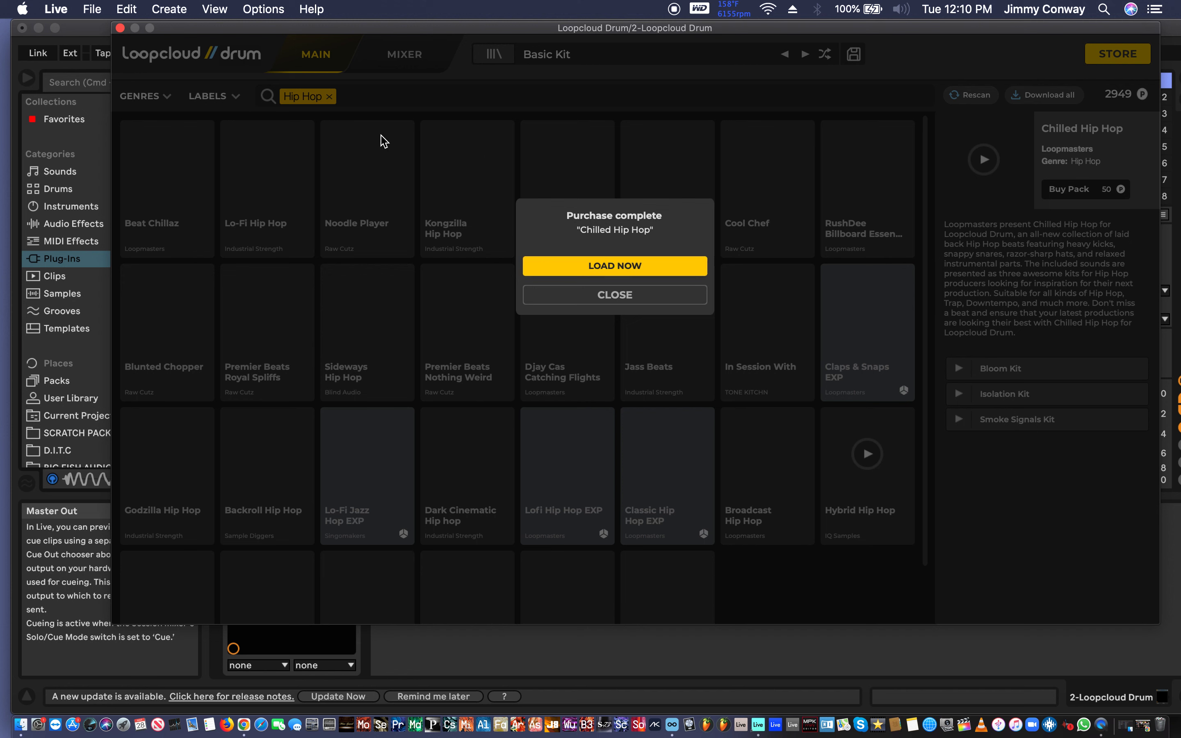
{"action": "left_click", "coordinate": [619, 266]}
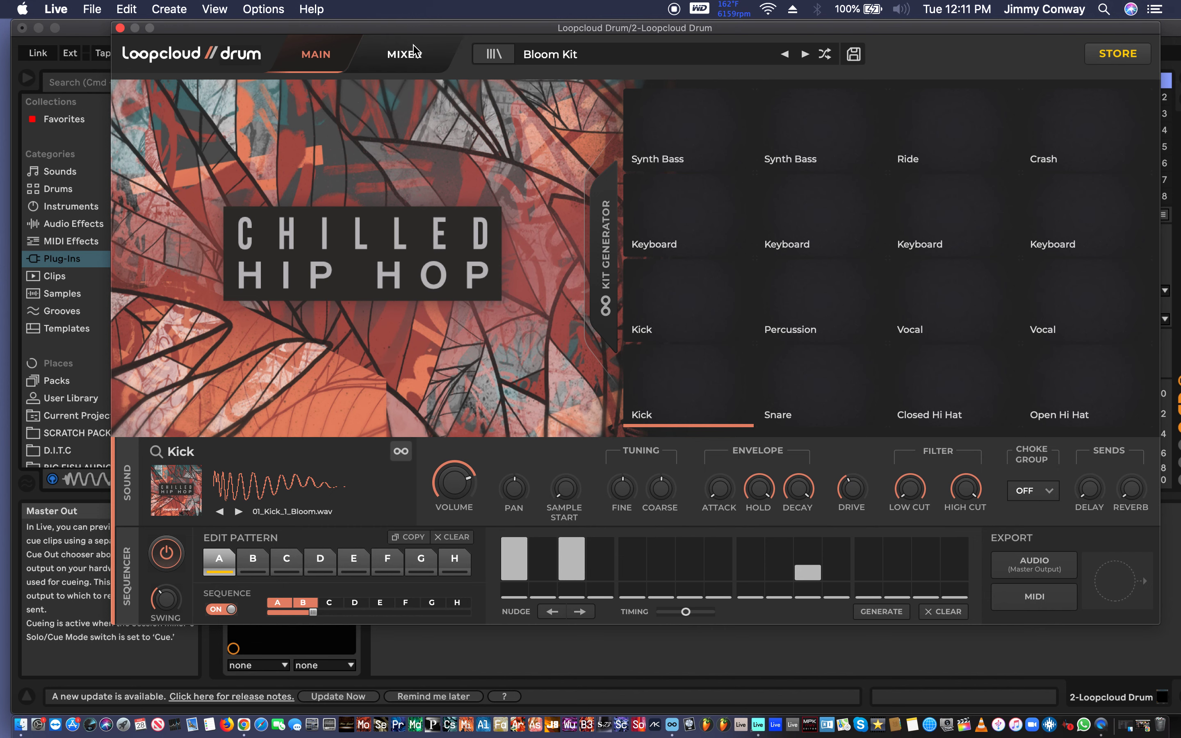
Load the Isolation Kit of the owned Chilled Hip Hop pack and return to its pad view
{"action": "left_click", "coordinate": [493, 55]}
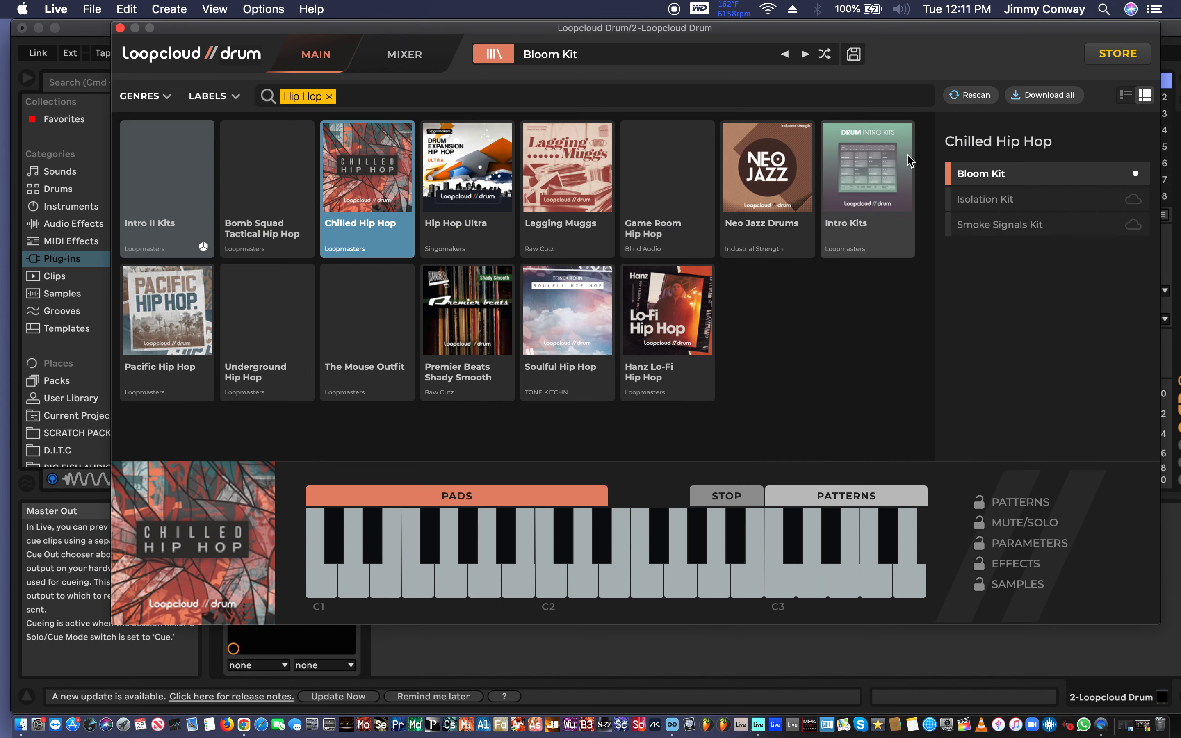
{"action": "left_click", "coordinate": [1011, 201]}
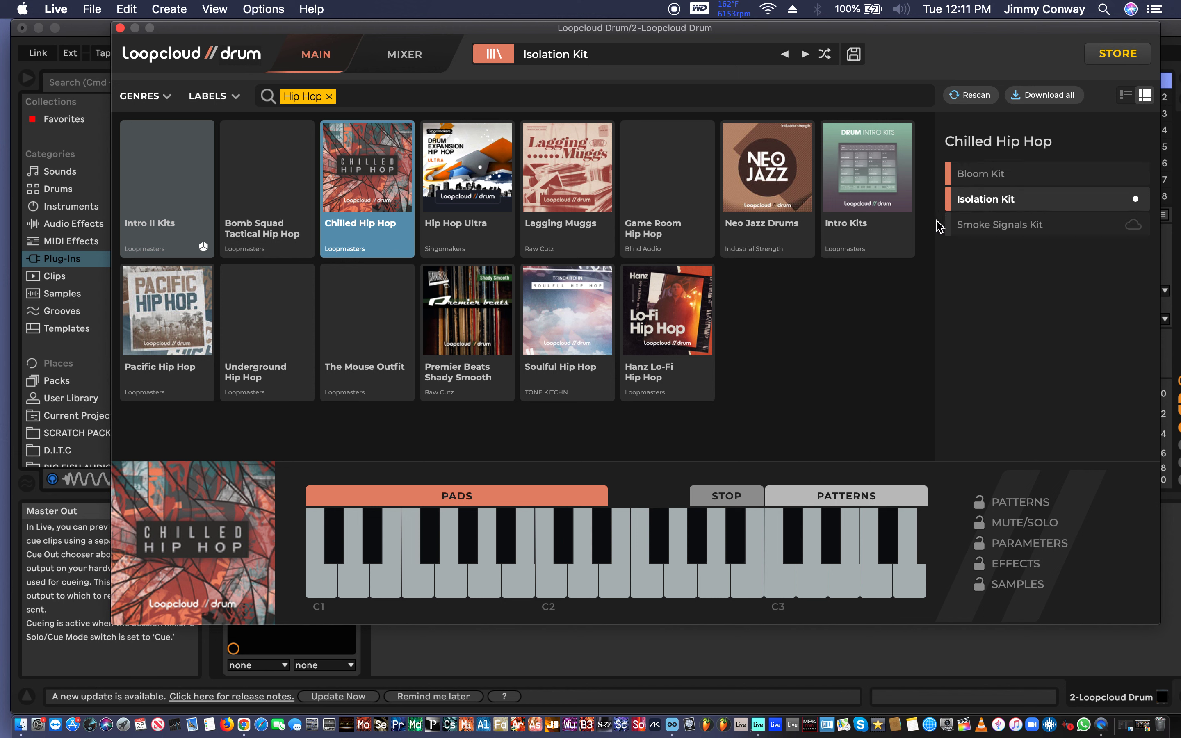
{"action": "double_click", "coordinate": [991, 200]}
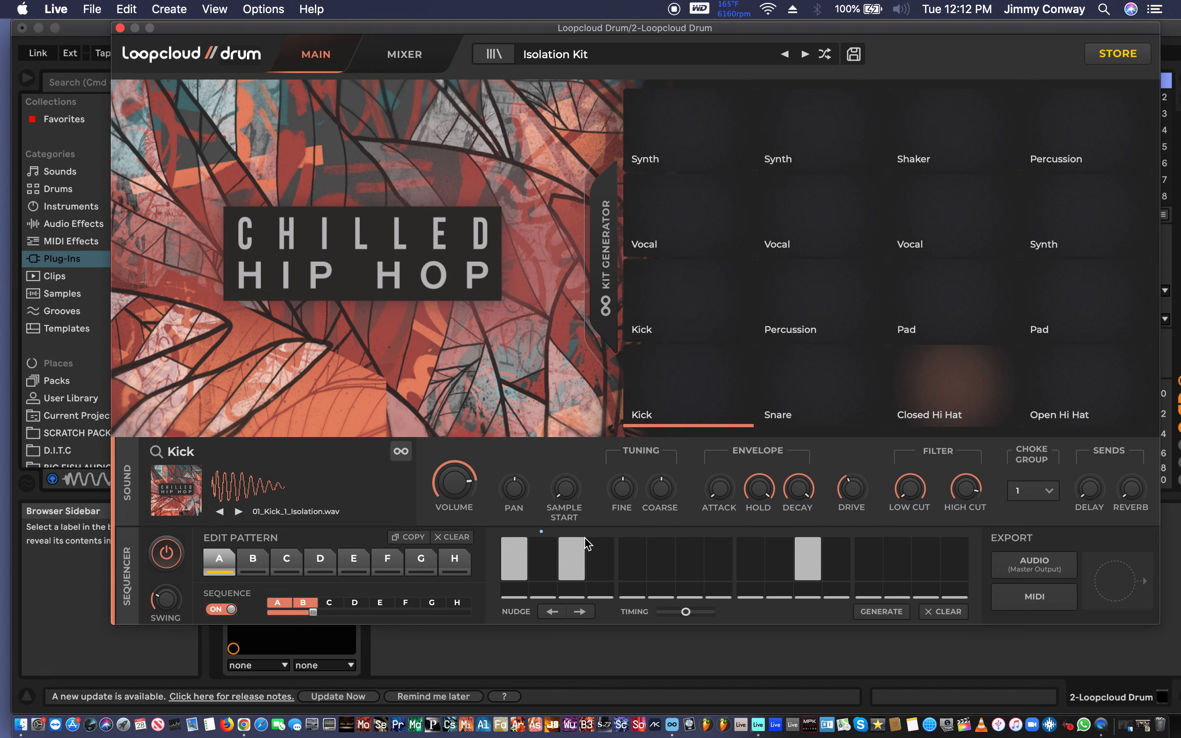
Toggle the eleventh kick step of pattern A off and on, and select the Snare pad
{"action": "left_click", "coordinate": [813, 557]}
{"action": "left_click", "coordinate": [814, 557]}
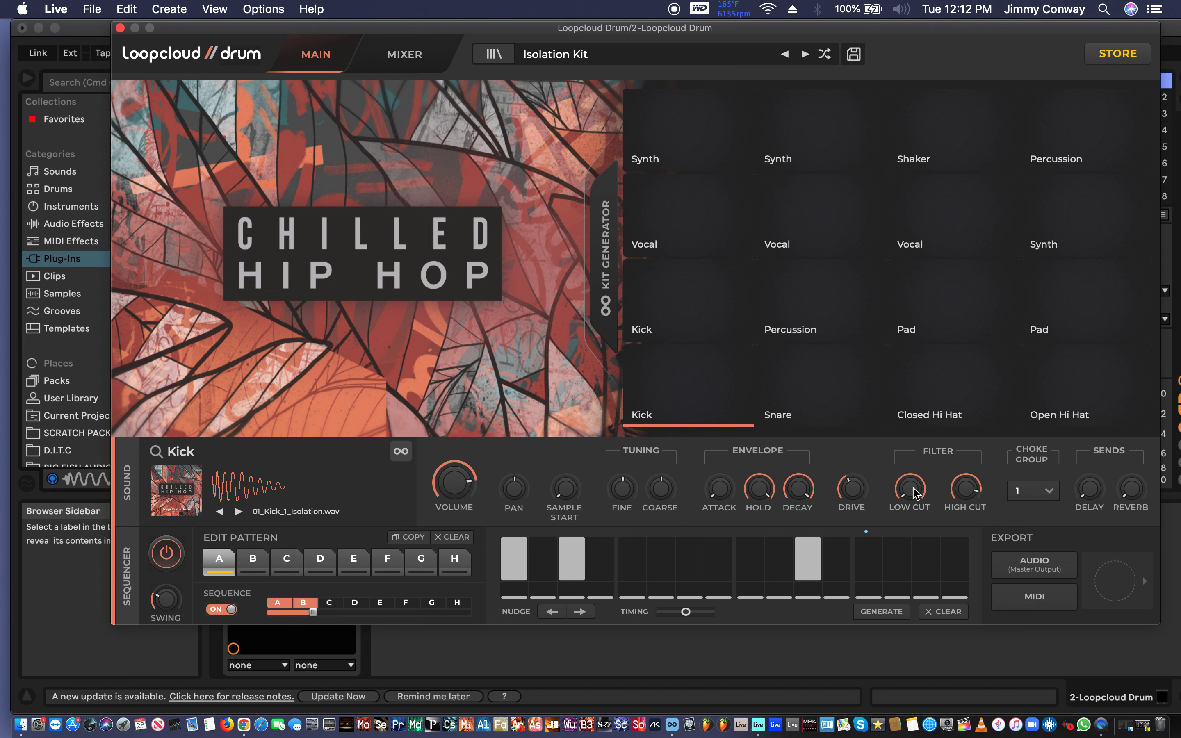
{"action": "left_click", "coordinate": [694, 405]}
{"action": "mouse_move", "coordinate": [767, 390]}
{"action": "left_click", "coordinate": [802, 397]}
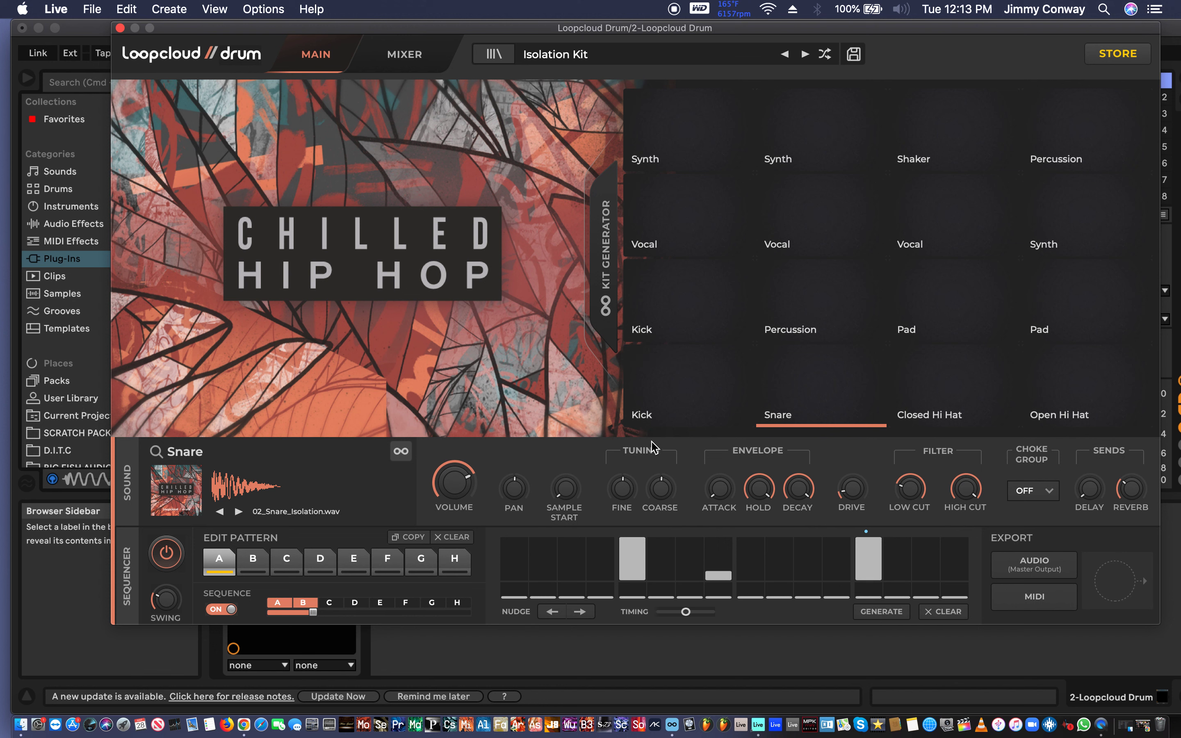
Start MIDI CC learn for the Snare pad's volume and lower that volume to -12.4 dB
{"action": "right_click", "coordinate": [459, 486]}
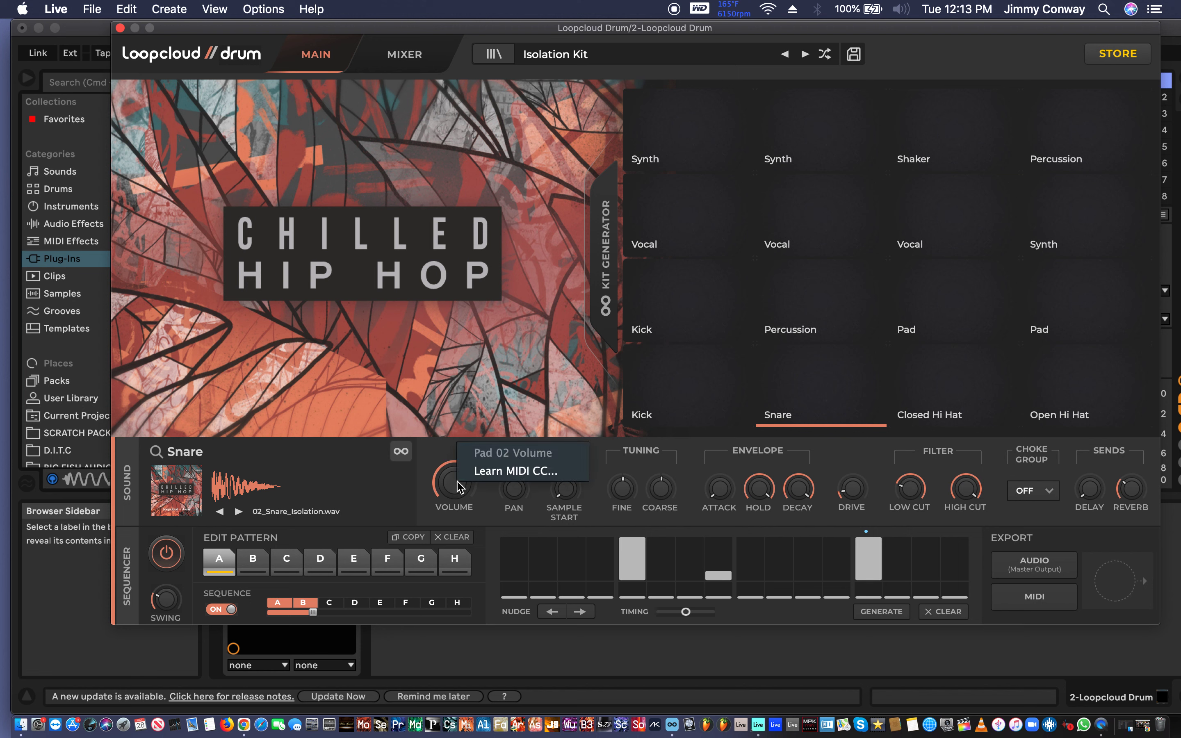
{"action": "left_click", "coordinate": [501, 473]}
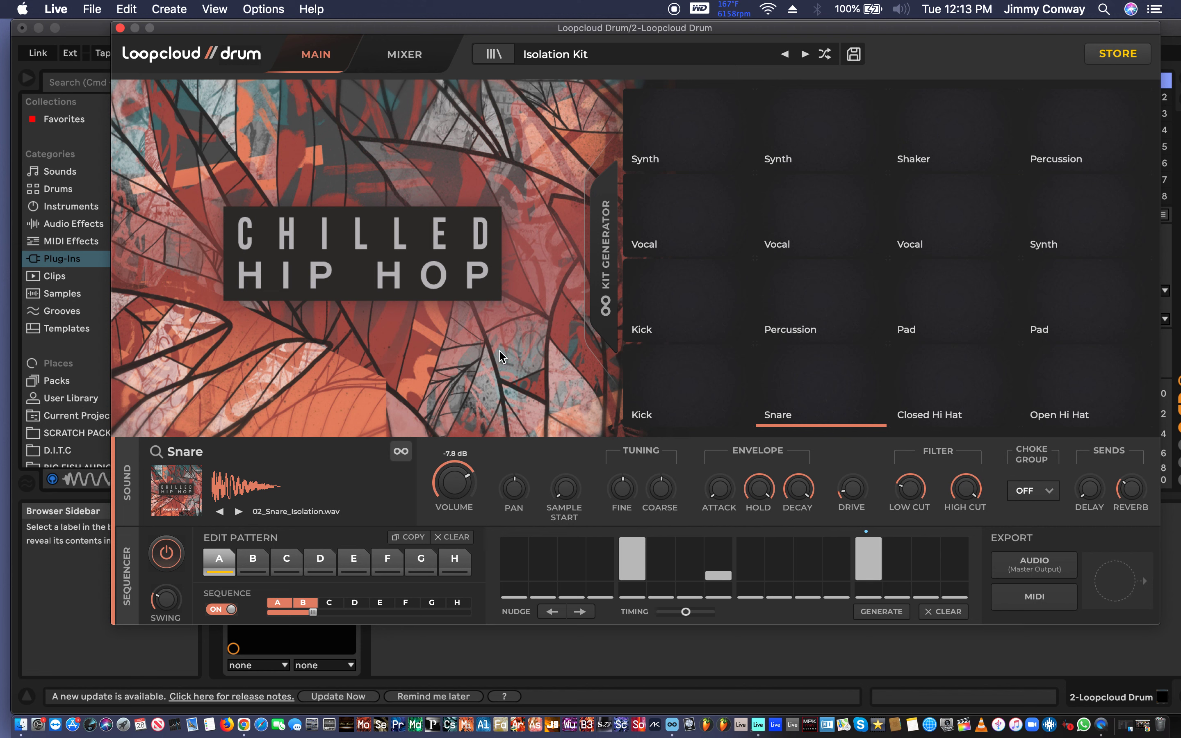
{"action": "mouse_move", "coordinate": [695, 119]}
{"action": "mouse_move", "coordinate": [793, 404]}
Try later sample start settings on the Snare pad while auditioning it, and return the sample start to zero
{"action": "left_click", "coordinate": [216, 488]}
{"action": "left_click_drag", "start_coordinate": [565, 492], "coordinate": [581, 389]}
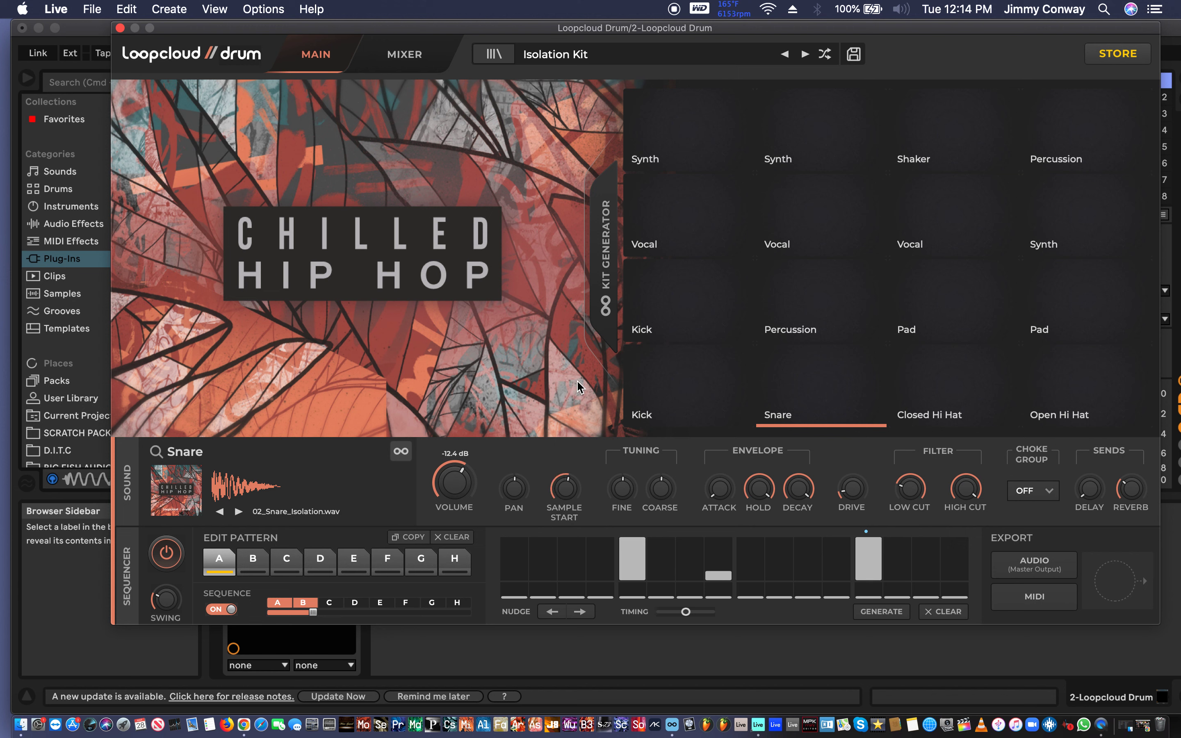
{"action": "left_click", "coordinate": [239, 451]}
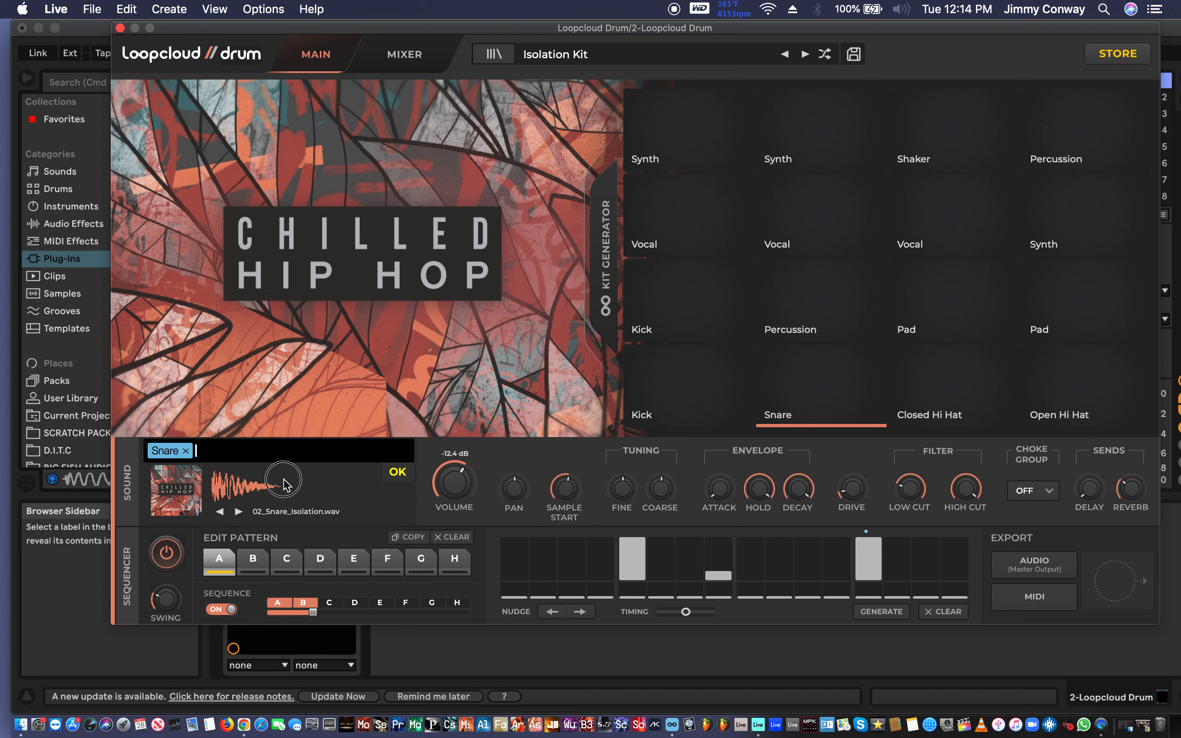
{"action": "left_click", "coordinate": [397, 472]}
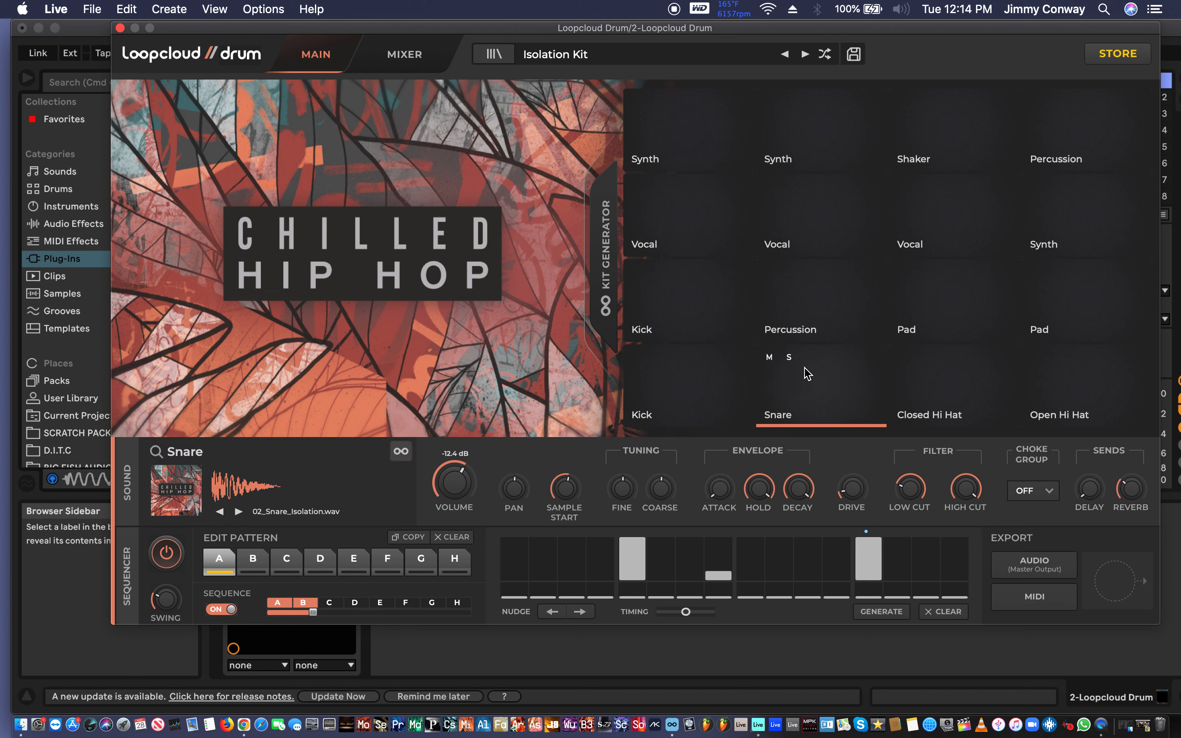
{"action": "left_click", "coordinate": [823, 397]}
{"action": "left_click", "coordinate": [823, 395]}
{"action": "left_click", "coordinate": [815, 393]}
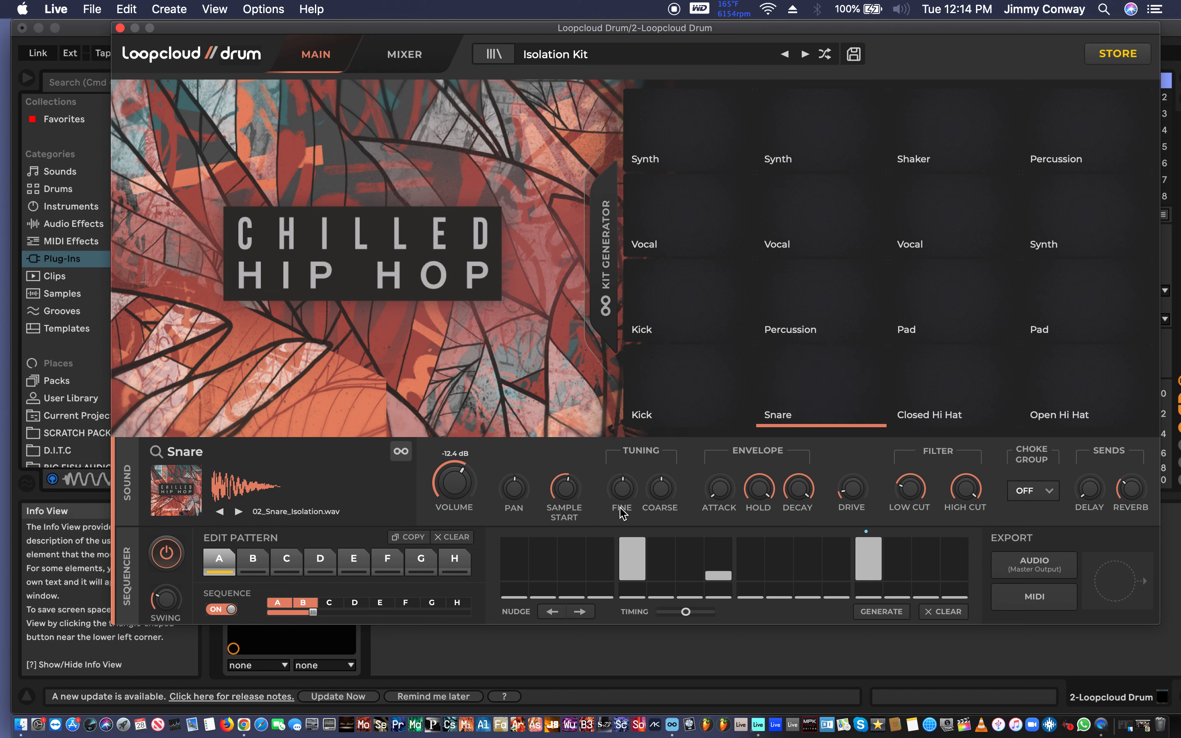
{"action": "left_click_drag", "start_coordinate": [565, 487], "coordinate": [554, 426]}
{"action": "left_click", "coordinate": [845, 405]}
{"action": "left_click", "coordinate": [846, 405]}
{"action": "left_click_drag", "start_coordinate": [566, 487], "coordinate": [665, 737]}
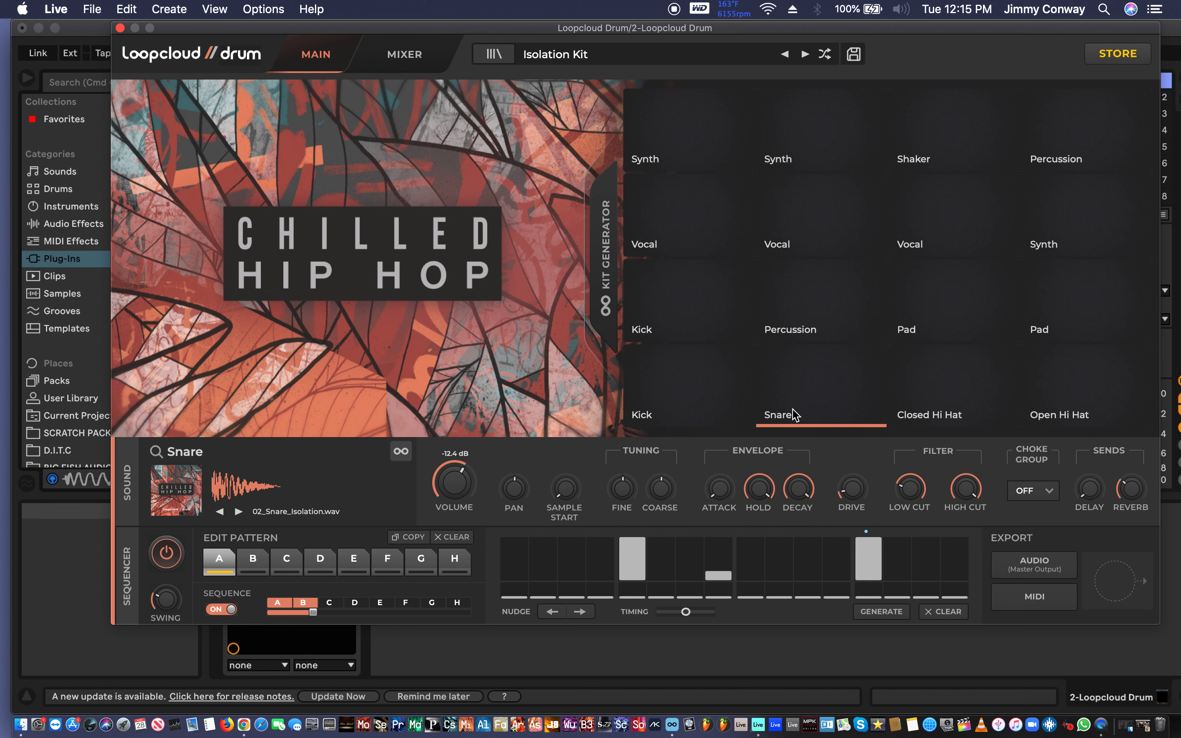
Try out the Snare pad's attack, low cut, high cut and delay send, and restore their settings
{"action": "left_click", "coordinate": [719, 495]}
{"action": "left_click_drag", "start_coordinate": [718, 497], "coordinate": [719, 496]}
{"action": "left_click", "coordinate": [787, 386]}
{"action": "left_click_drag", "start_coordinate": [715, 496], "coordinate": [733, 585]}
{"action": "left_click_drag", "start_coordinate": [911, 490], "coordinate": [868, 472]}
{"action": "left_click_drag", "start_coordinate": [974, 492], "coordinate": [904, 454]}
{"action": "left_click_drag", "start_coordinate": [1095, 487], "coordinate": [1079, 402]}
Switch the sequencer off and on again, and check the clear option for the edited pattern
{"action": "left_click", "coordinate": [167, 553]}
{"action": "left_click", "coordinate": [169, 558]}
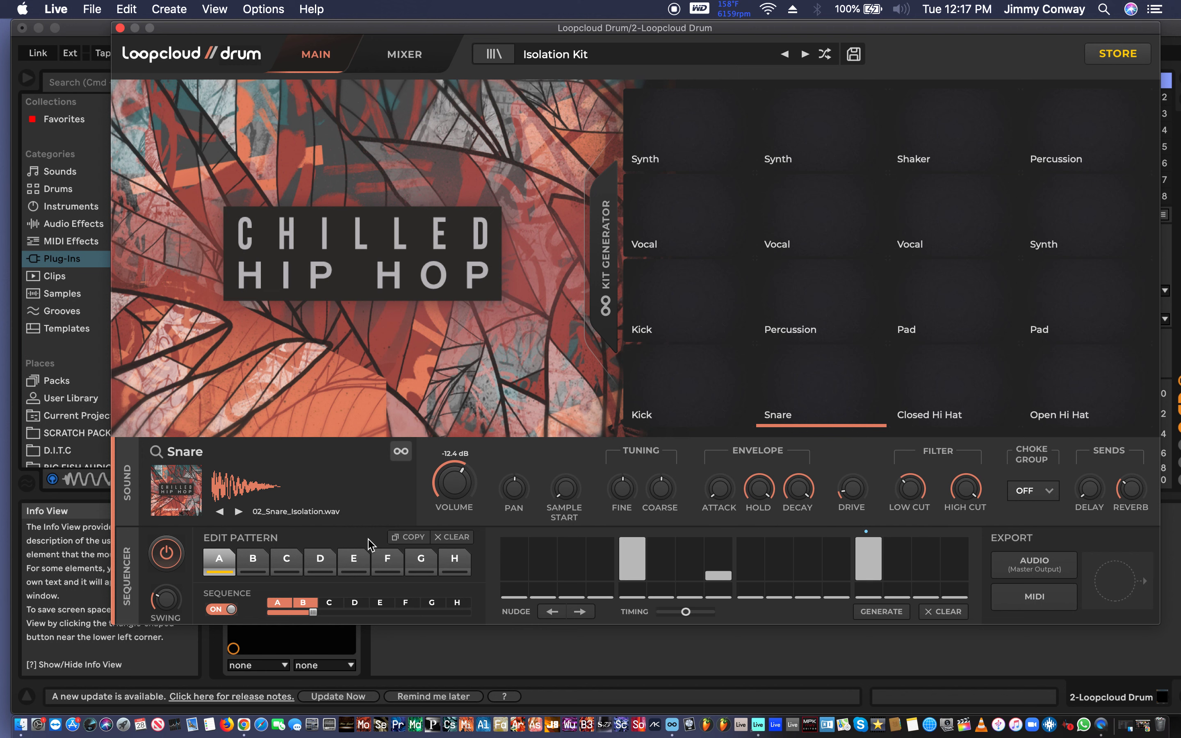
{"action": "left_click", "coordinate": [446, 538]}
{"action": "left_click", "coordinate": [487, 539]}
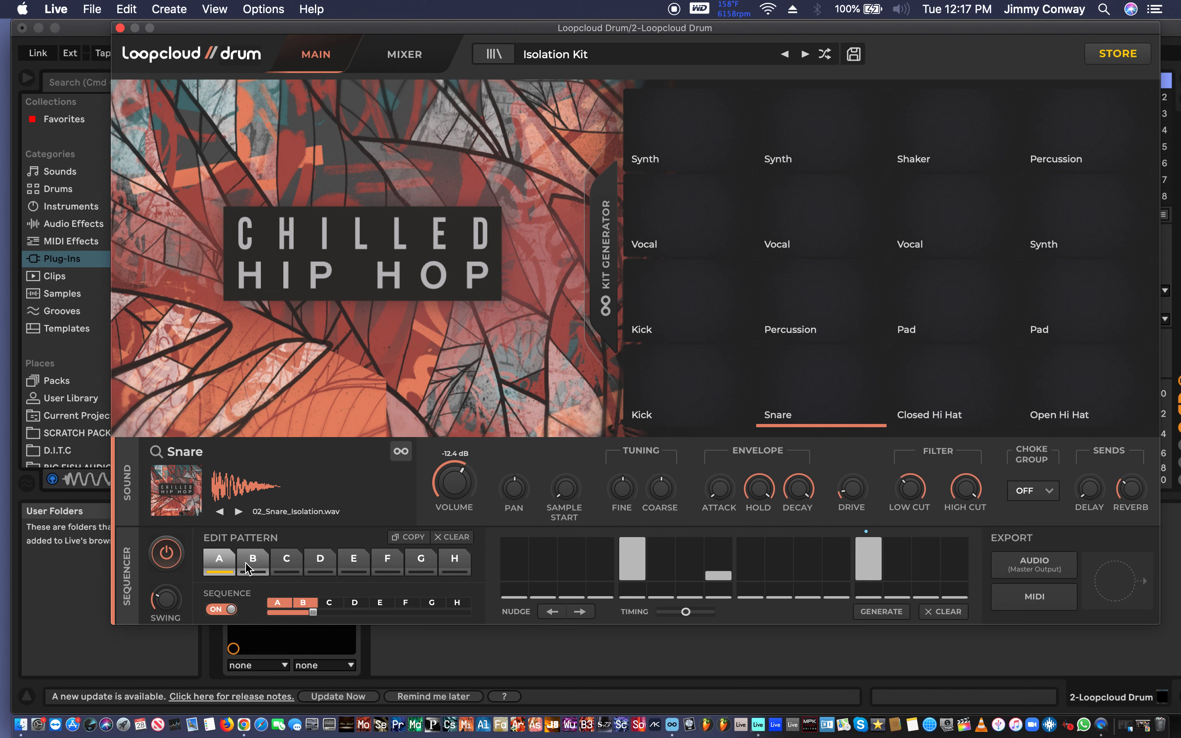
Turn sequence playback off, step through patterns A to H one by one, and turn sequence playback on again
{"action": "left_click", "coordinate": [215, 559]}
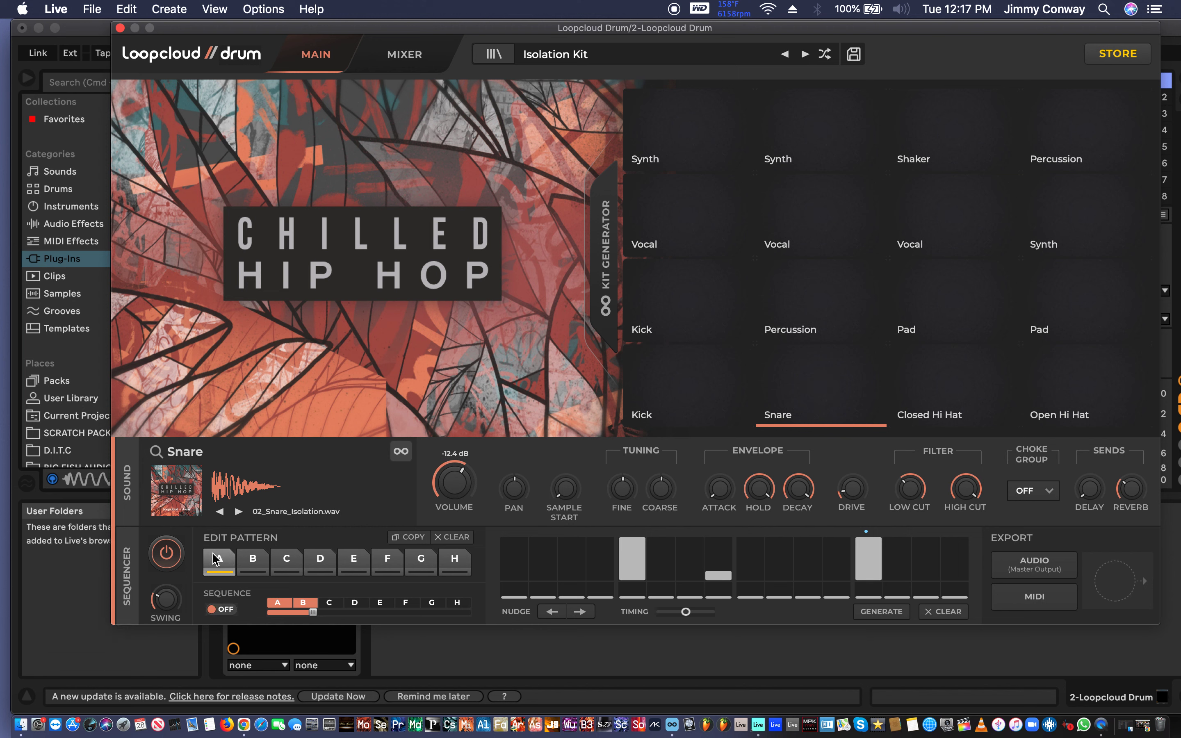
{"action": "left_click", "coordinate": [261, 566]}
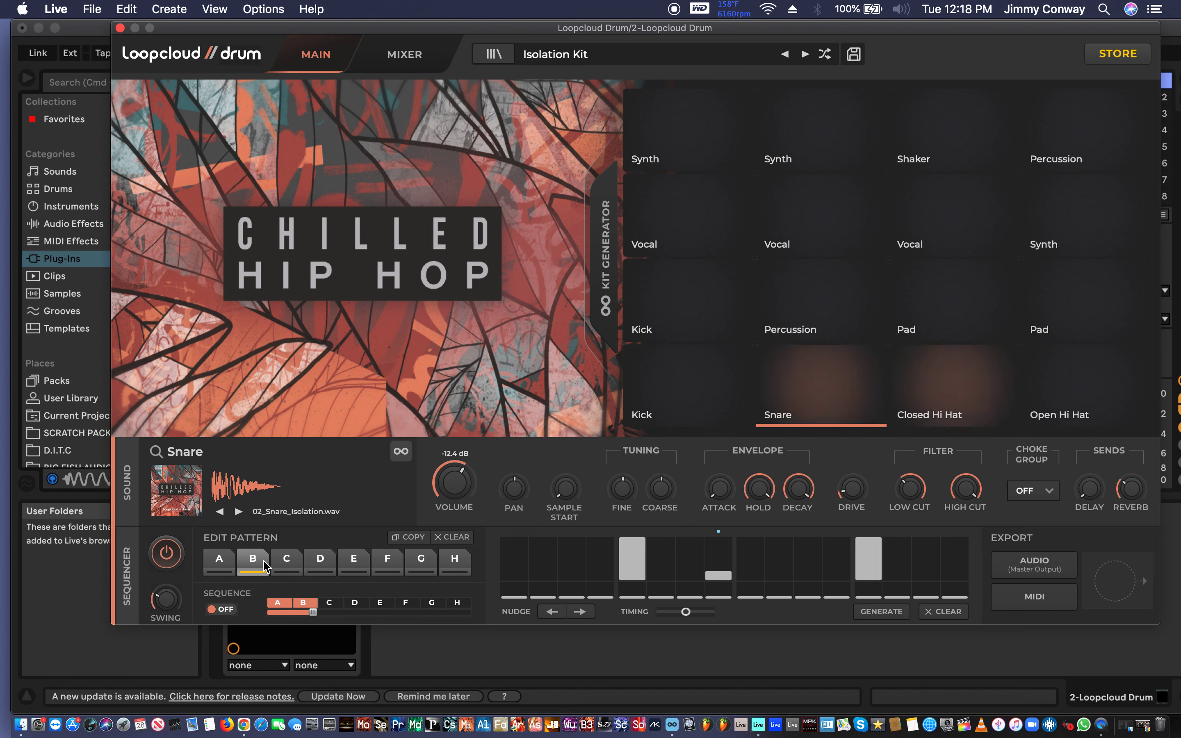
{"action": "left_click", "coordinate": [279, 564]}
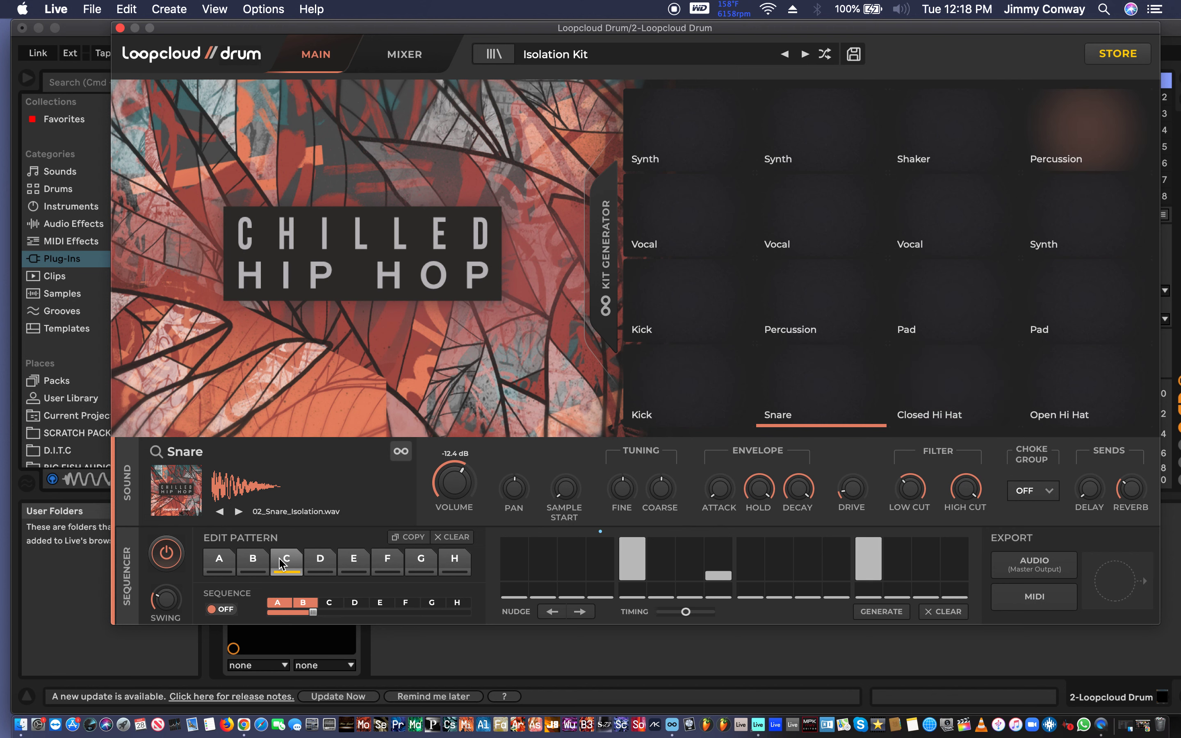
{"action": "left_click", "coordinate": [326, 563]}
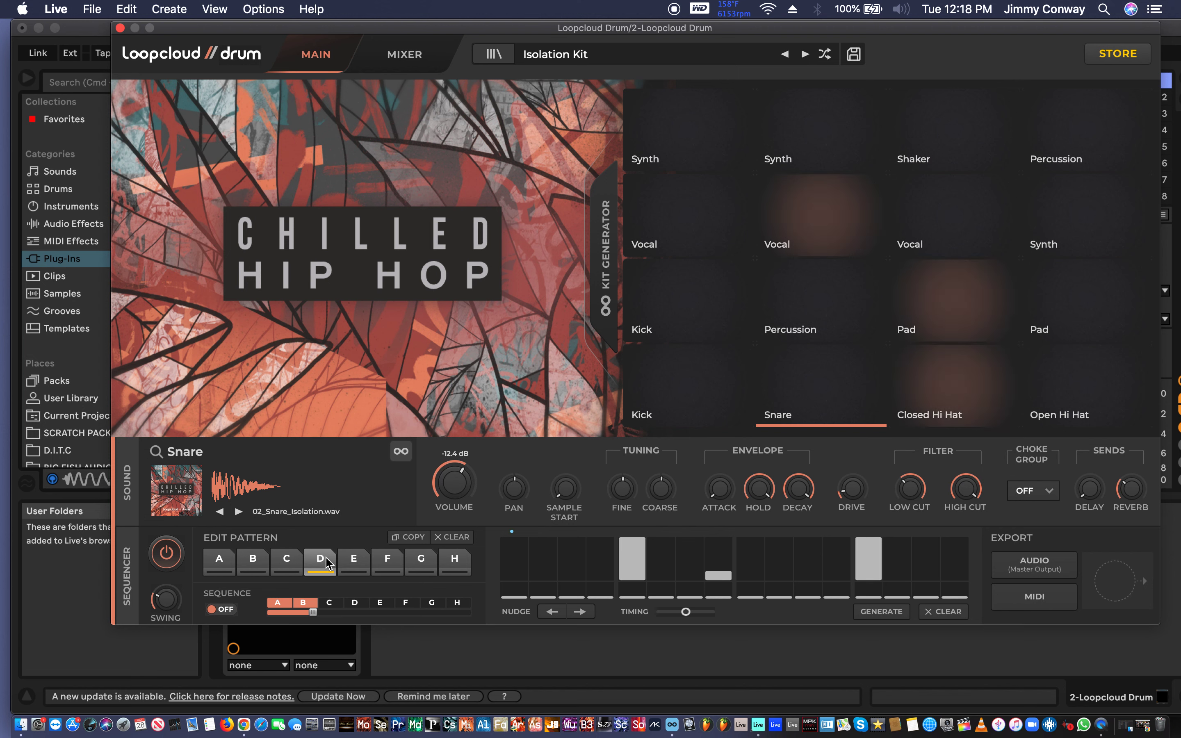
{"action": "left_click", "coordinate": [355, 563]}
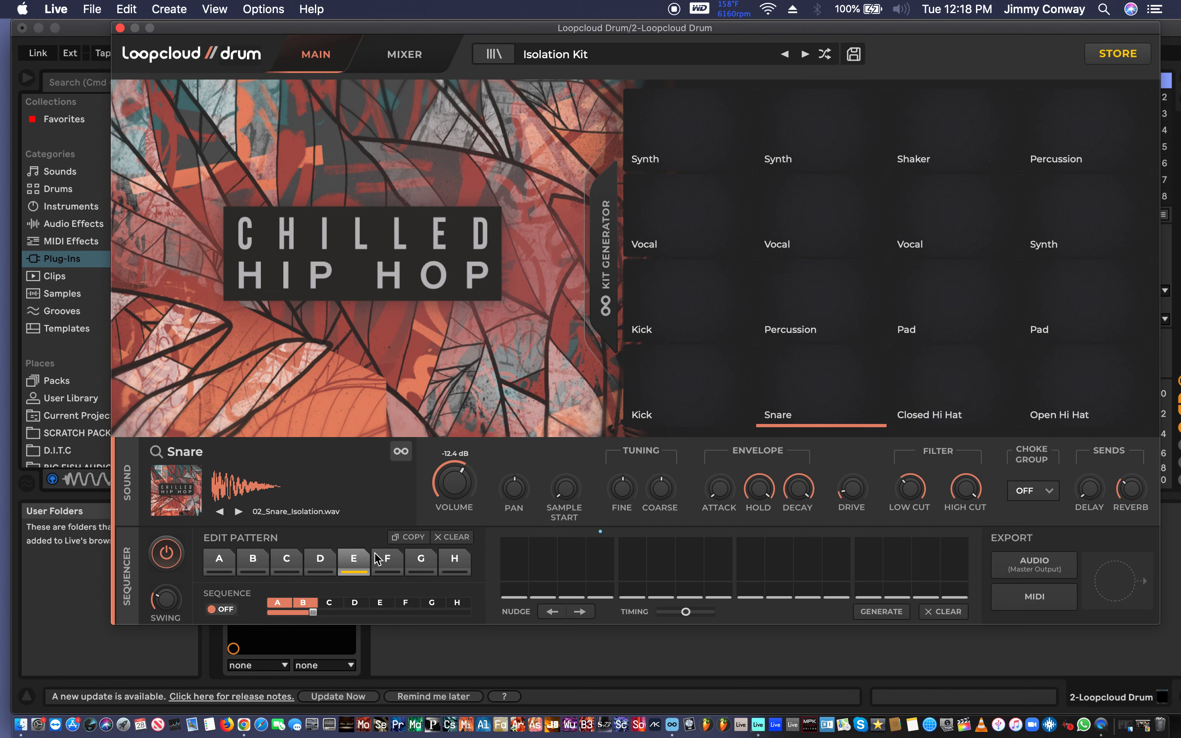
{"action": "left_click", "coordinate": [386, 561]}
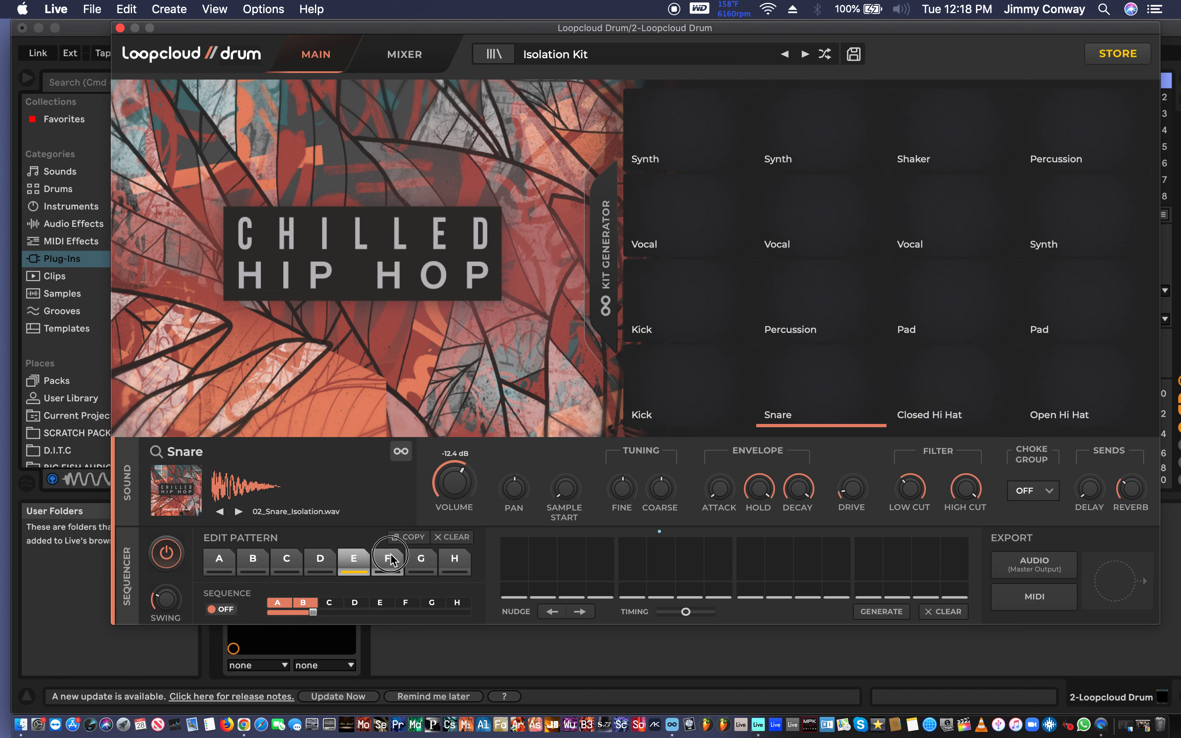
{"action": "left_click", "coordinate": [421, 561]}
{"action": "left_click", "coordinate": [450, 562]}
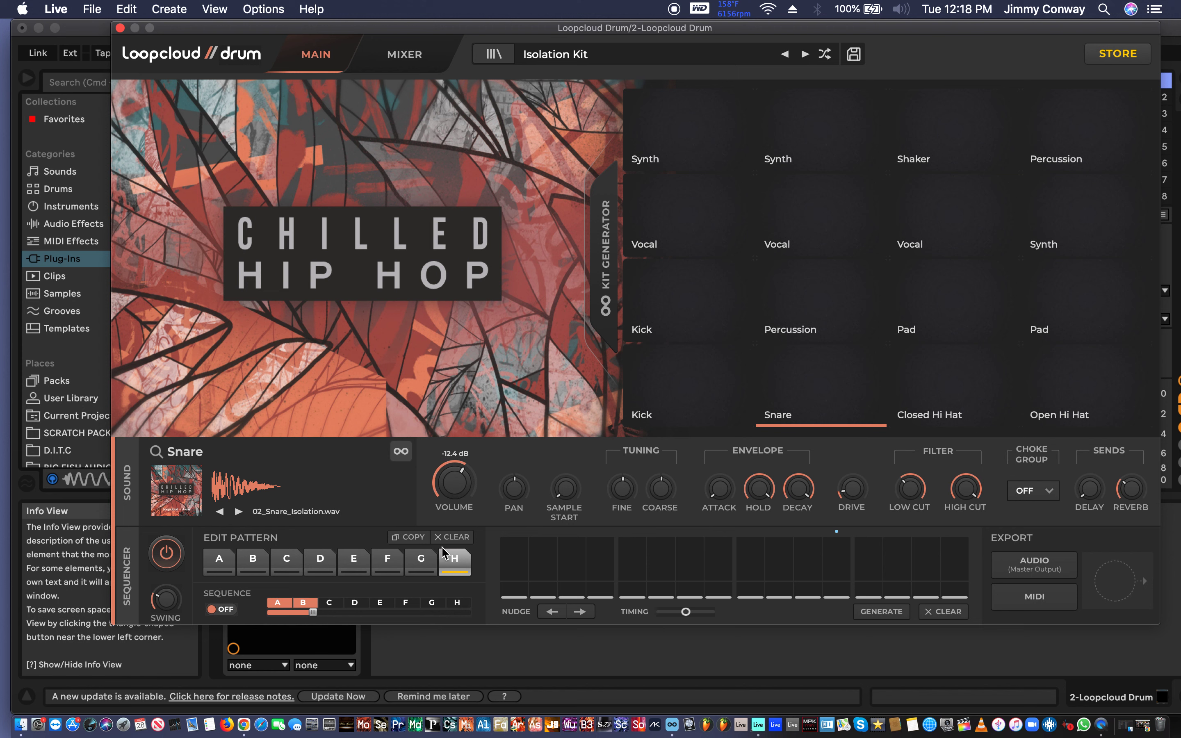
{"action": "left_click", "coordinate": [212, 611]}
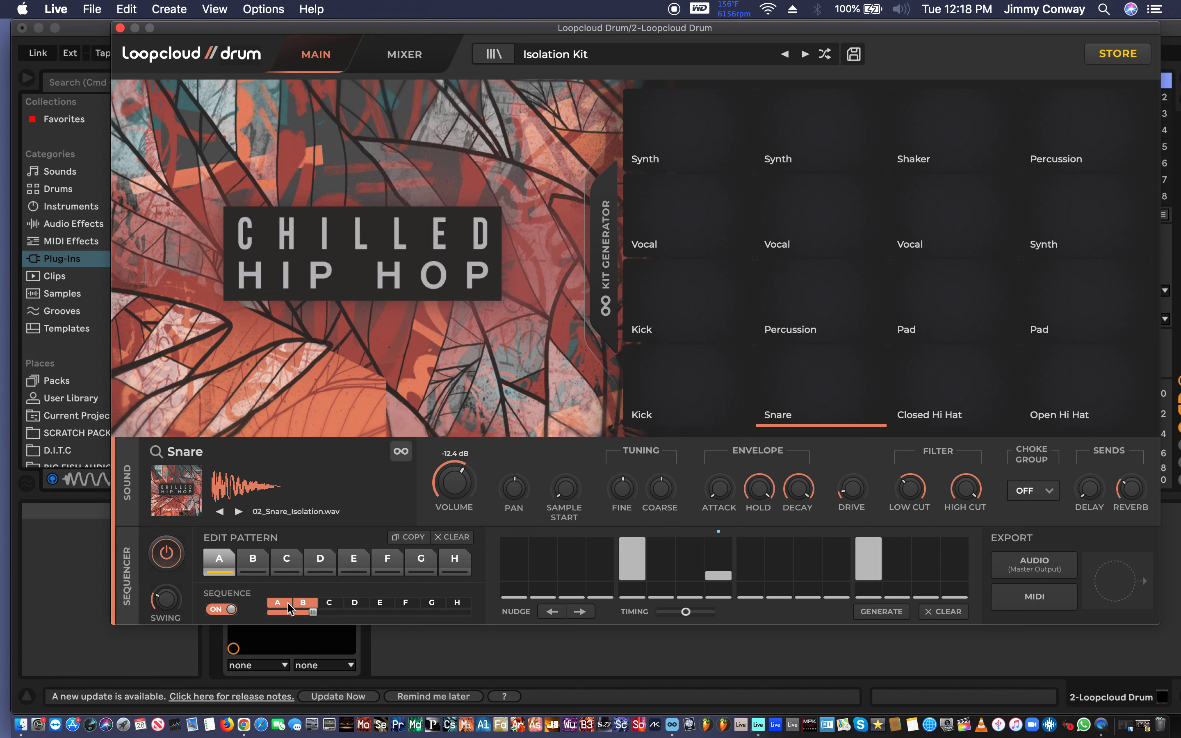
Try adjusting the end of the A–B pattern sequence
{"action": "left_click", "coordinate": [312, 615]}
{"action": "left_click", "coordinate": [312, 614]}
{"action": "mouse_move", "coordinate": [312, 613]}
{"action": "left_mouse_down"}
{"action": "mouse_move", "coordinate": [361, 611]}
{"action": "mouse_move", "coordinate": [300, 612]}
{"action": "mouse_move", "coordinate": [321, 603]}
{"action": "left_mouse_up"}
Play and compare the programmed steps of the Closed Hi Hat, Snare and Kick pads
{"action": "left_click", "coordinate": [944, 386]}
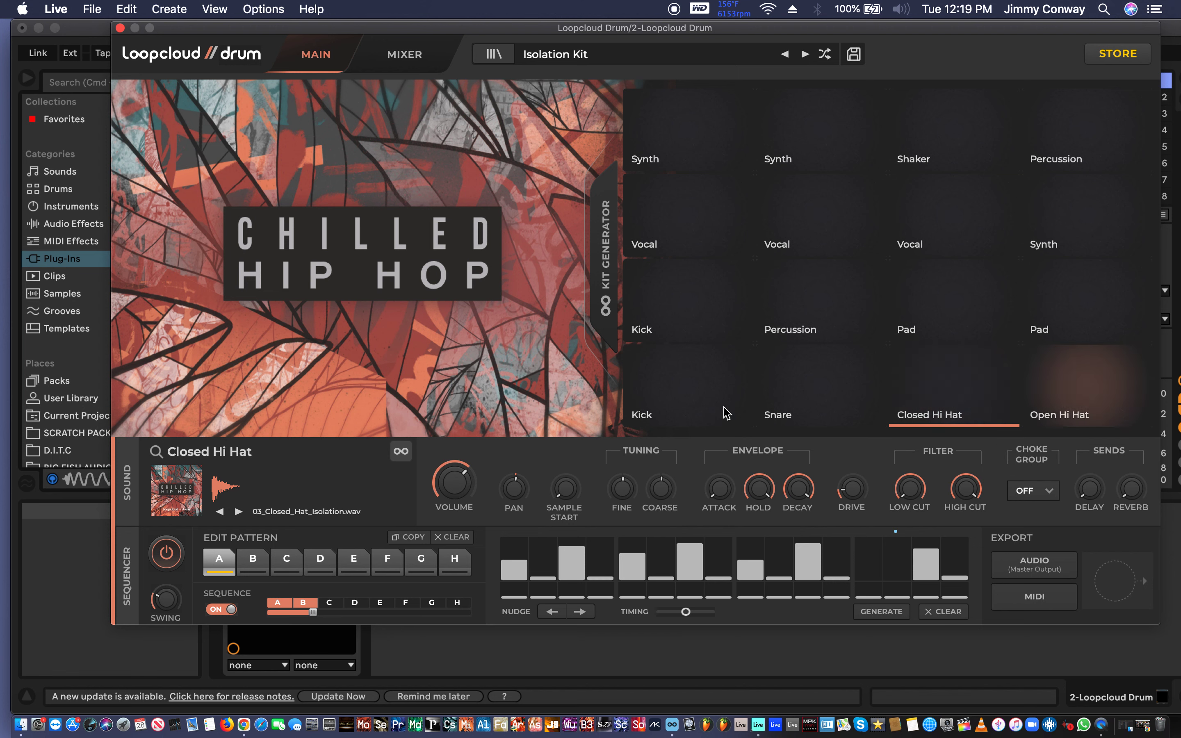
{"action": "left_click", "coordinate": [794, 382]}
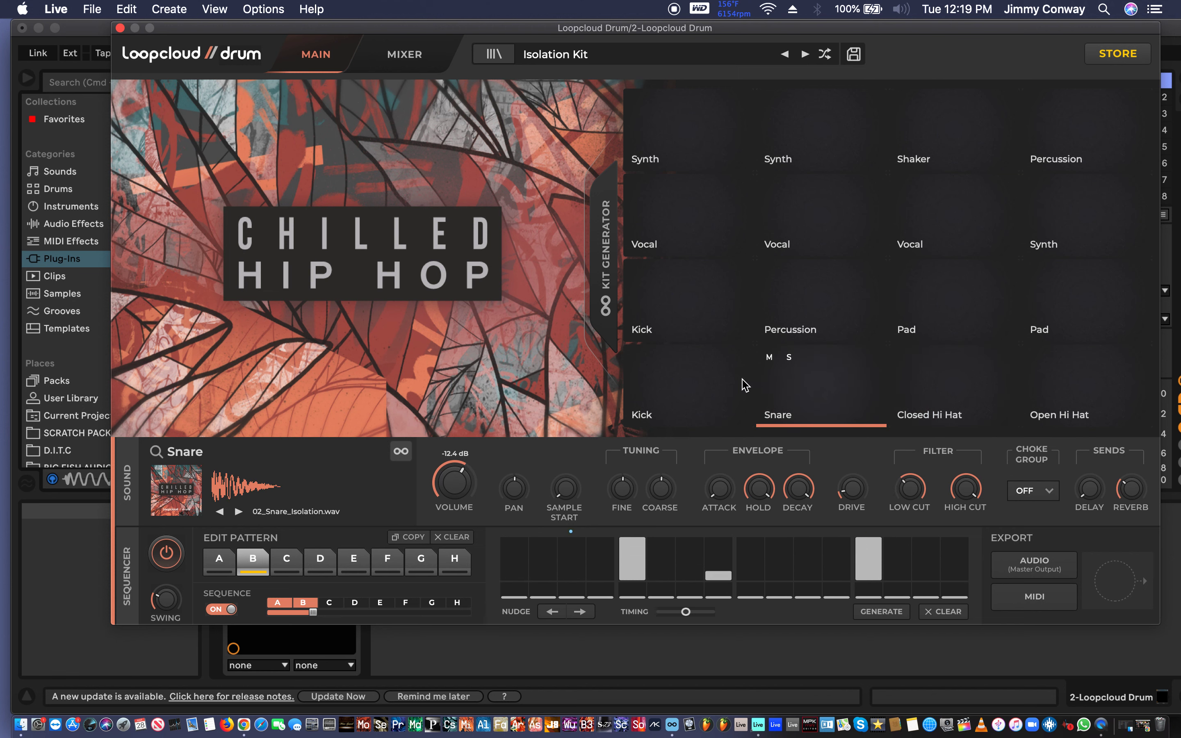
{"action": "left_click", "coordinate": [697, 385]}
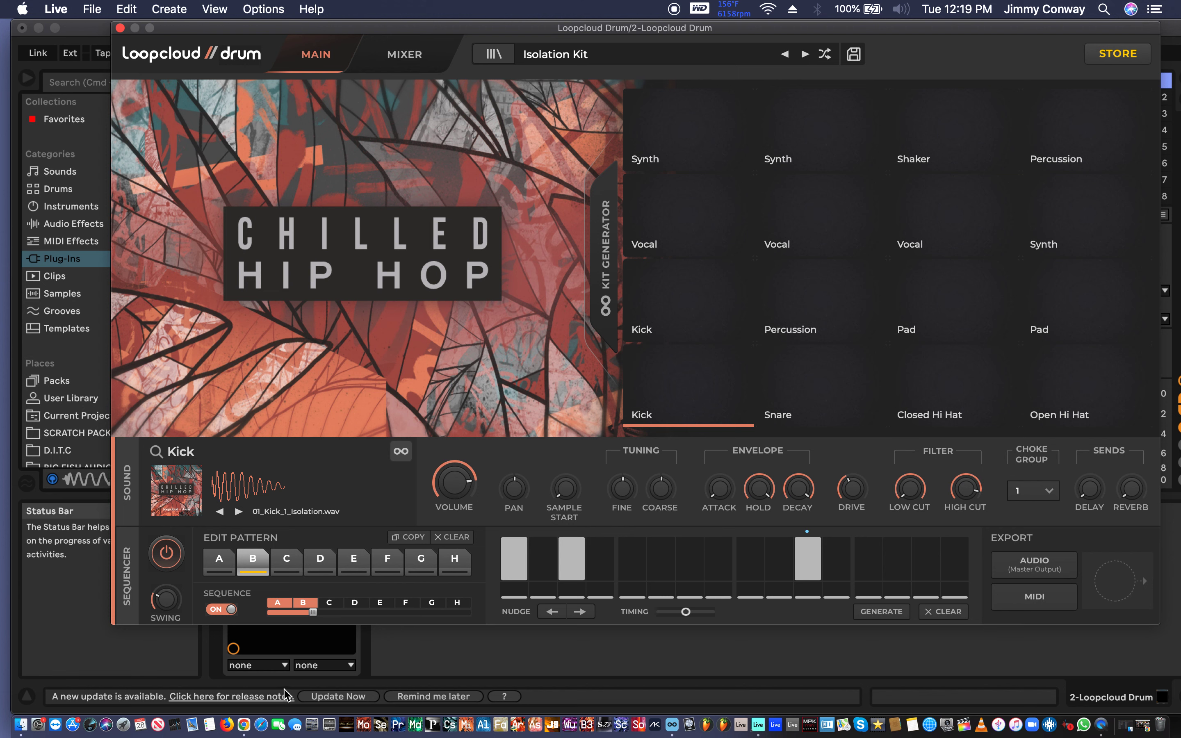
Extend the pattern sequence so that it runs from A through D
{"action": "left_click", "coordinate": [314, 613]}
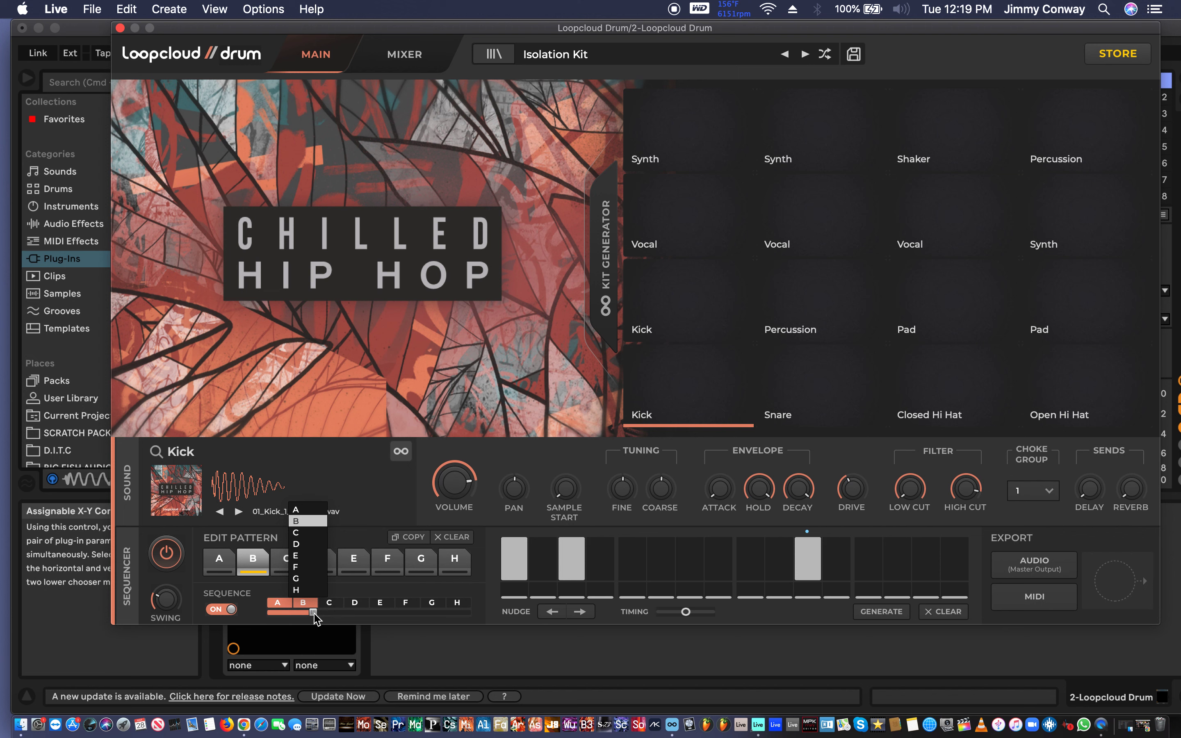
{"action": "left_click_drag", "start_coordinate": [316, 619], "coordinate": [364, 619]}
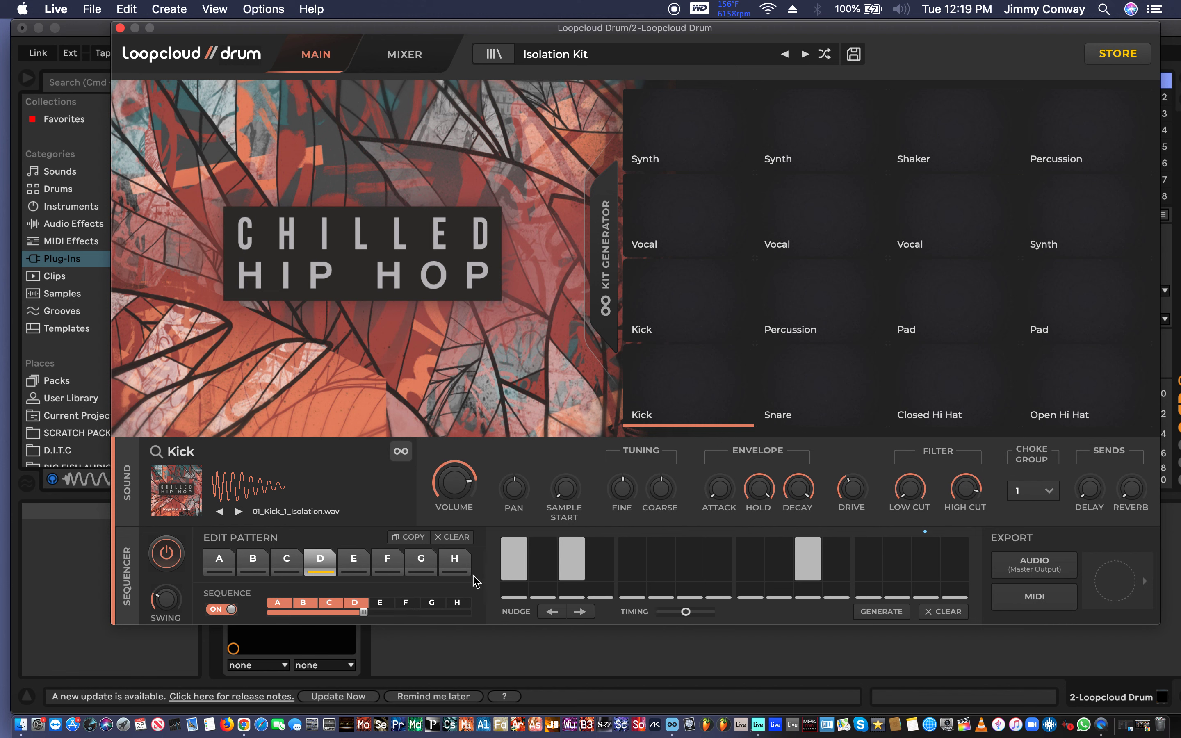
With sequence playback off, choose pattern E for editing and add a full-velocity Closed Hi Hat hit on step 1
{"action": "left_click", "coordinate": [354, 564]}
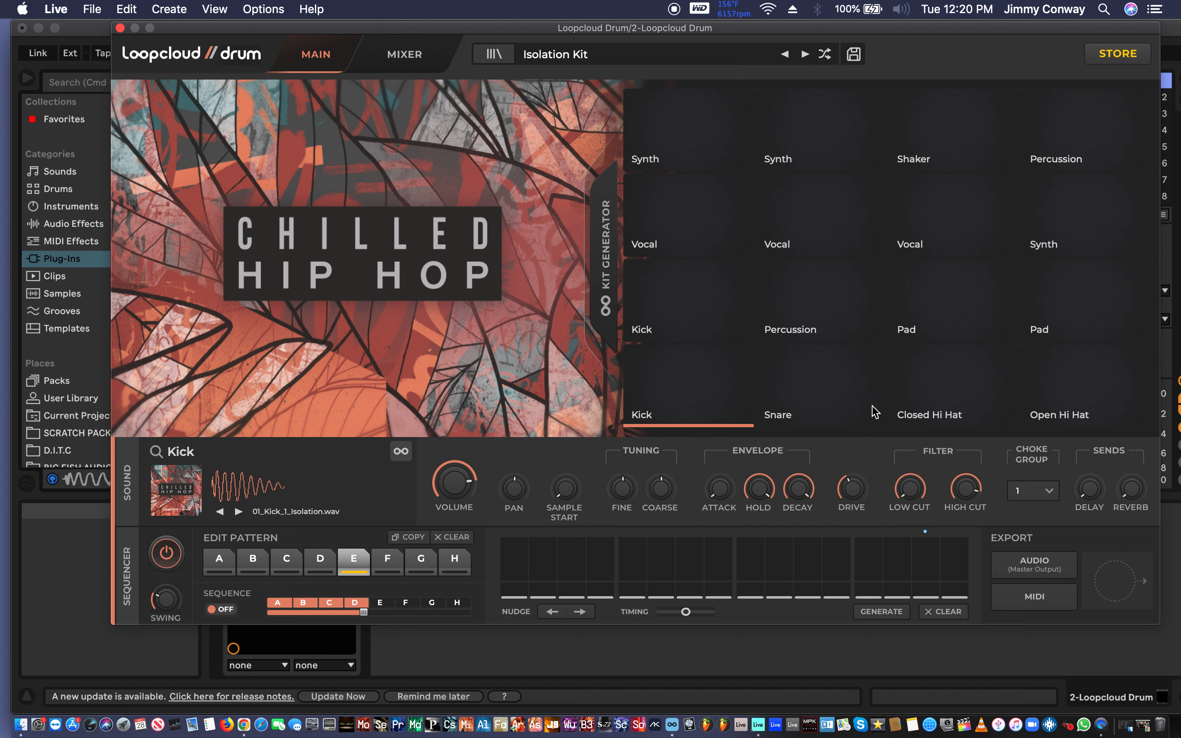
{"action": "left_click", "coordinate": [931, 388]}
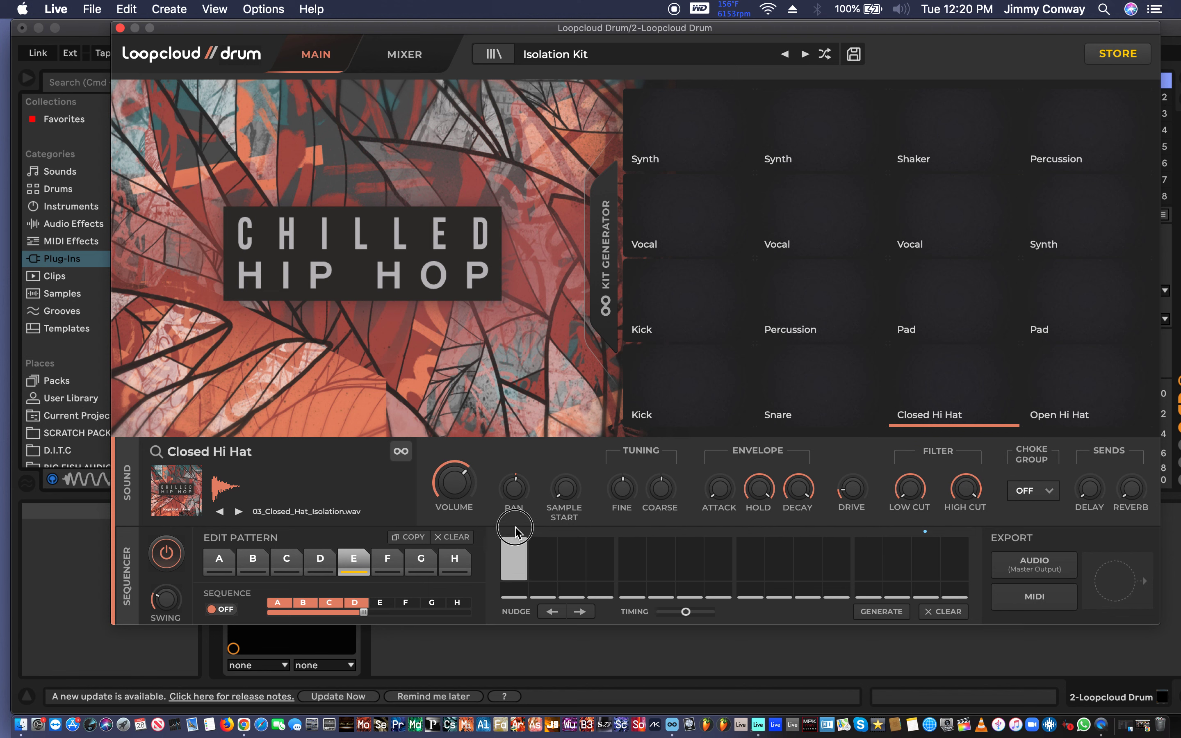
{"action": "left_click", "coordinate": [512, 562]}
{"action": "left_click_drag", "start_coordinate": [513, 562], "coordinate": [521, 542]}
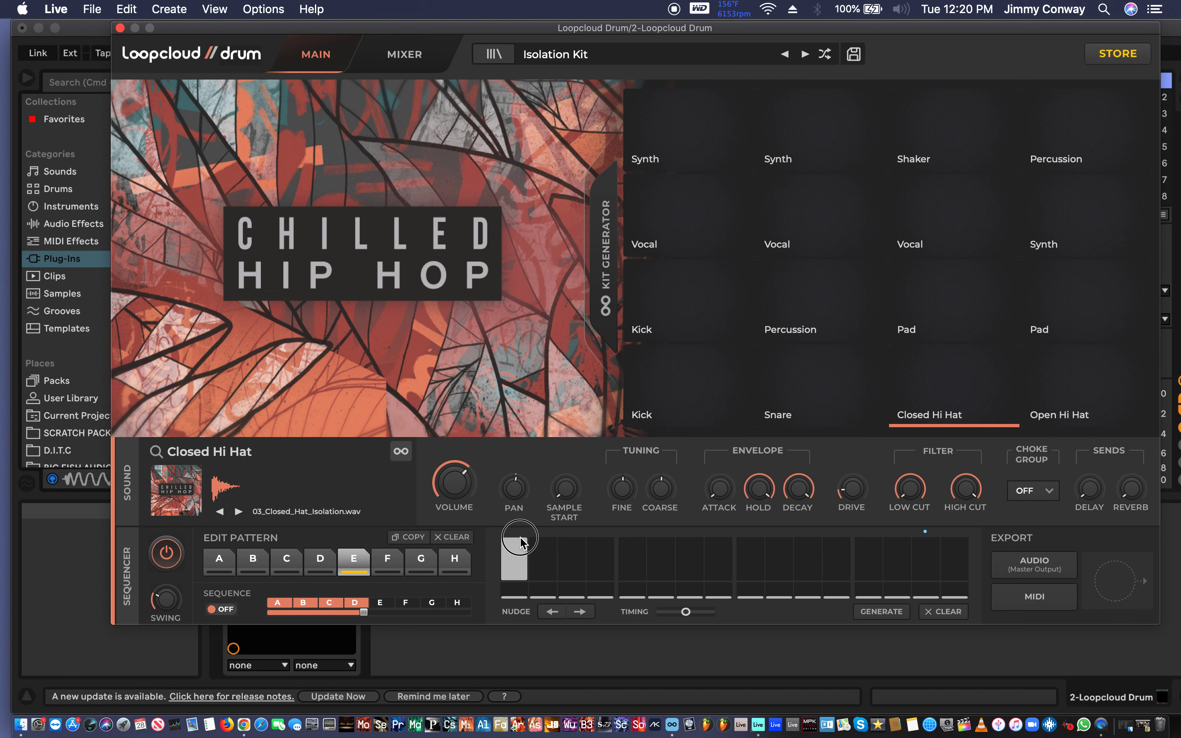
{"action": "left_click_drag", "start_coordinate": [521, 541], "coordinate": [521, 539]}
{"action": "left_click_drag", "start_coordinate": [522, 538], "coordinate": [524, 539]}
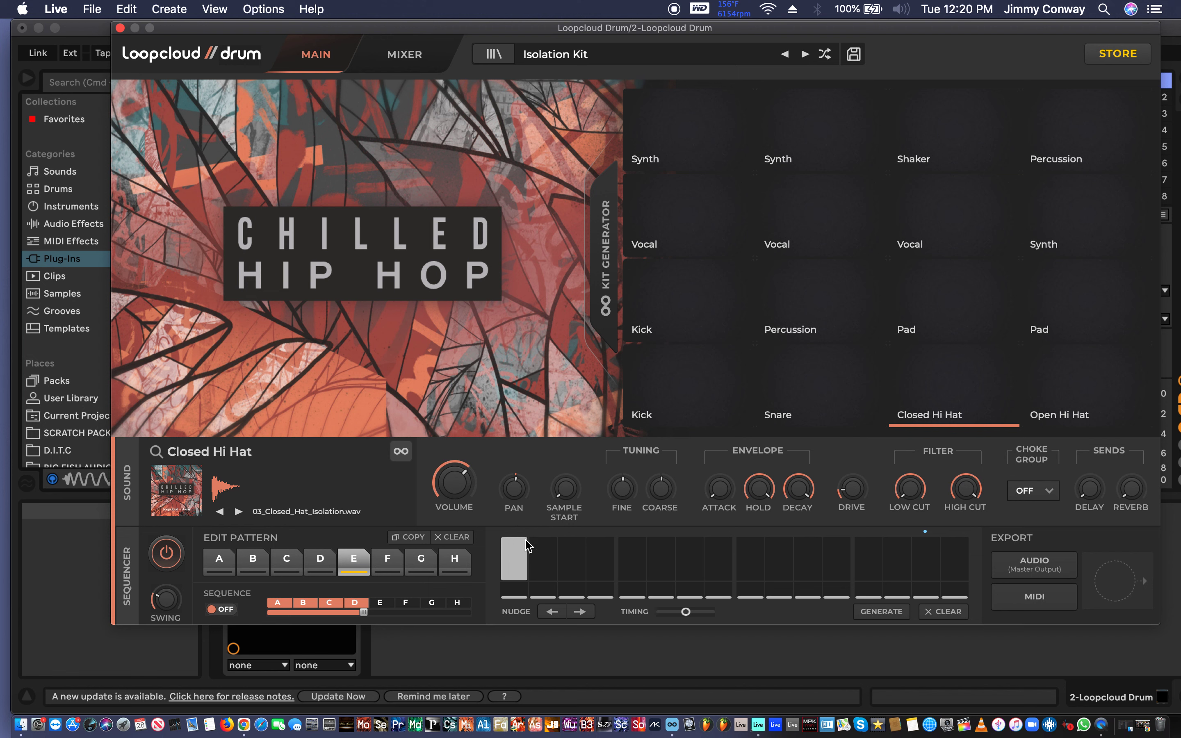
Add Closed Hi Hat hits to pattern E: softer ones on steps 3, 7, 11 and 15, louder ones on steps 5, 9 and 13
{"action": "left_click", "coordinate": [575, 564]}
{"action": "left_click", "coordinate": [574, 569]}
{"action": "left_click", "coordinate": [629, 544]}
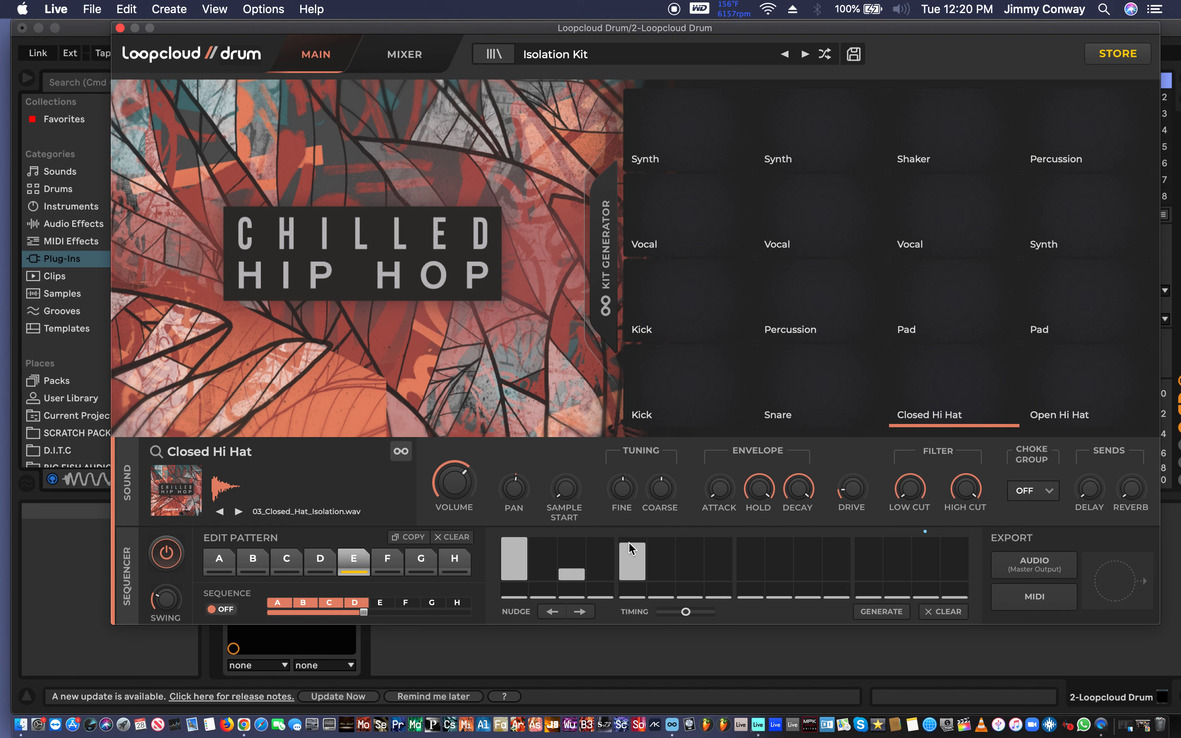
{"action": "left_click", "coordinate": [686, 565]}
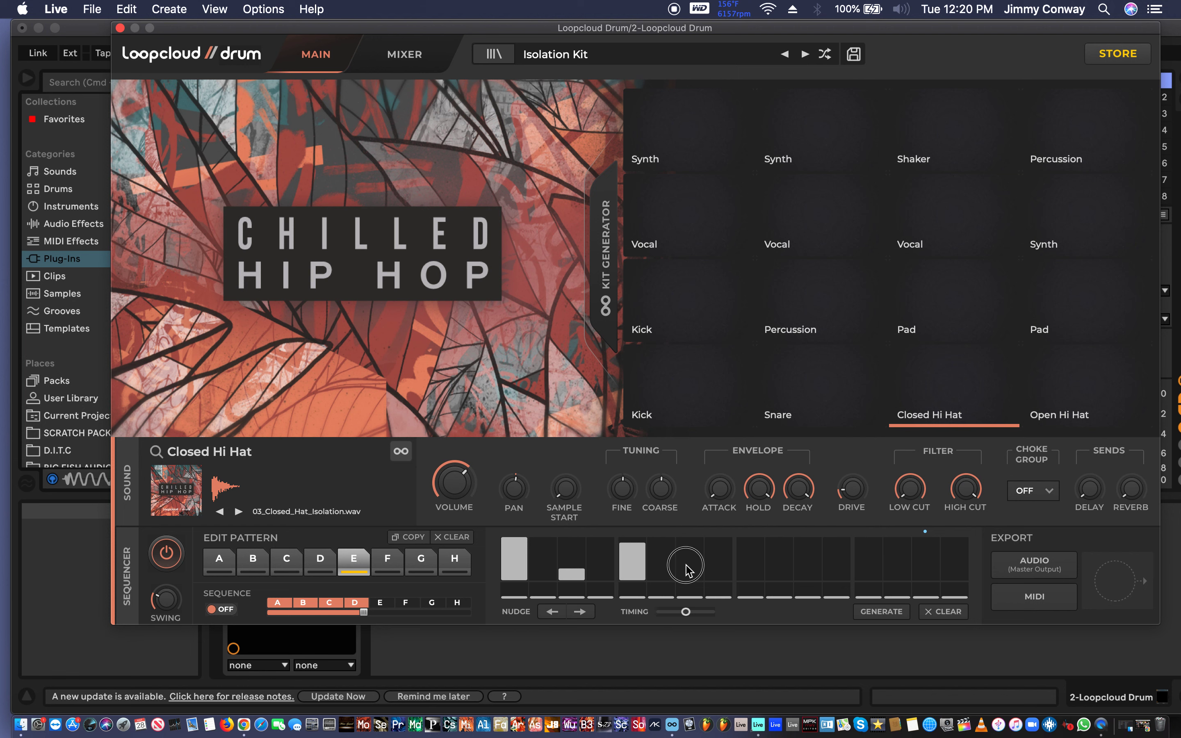
{"action": "left_click", "coordinate": [752, 543]}
{"action": "left_click", "coordinate": [804, 566]}
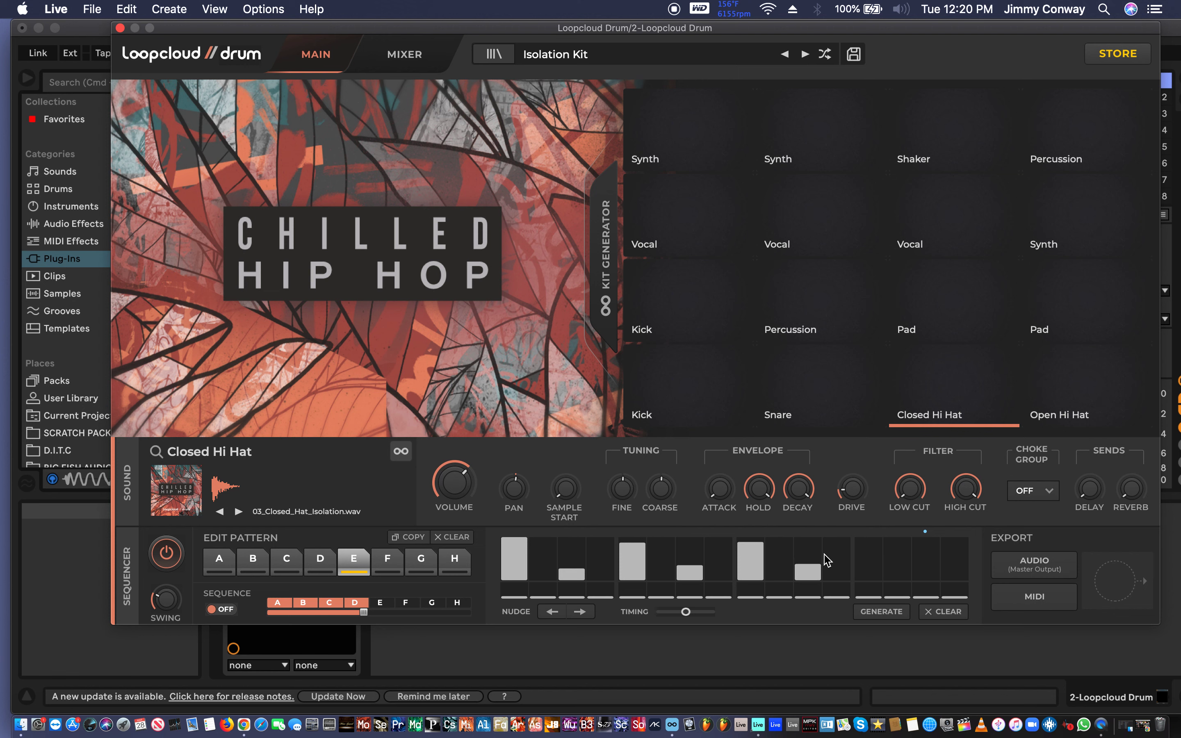
{"action": "left_click", "coordinate": [872, 553]}
{"action": "left_click_drag", "start_coordinate": [874, 557], "coordinate": [875, 545]}
{"action": "left_click", "coordinate": [928, 566]}
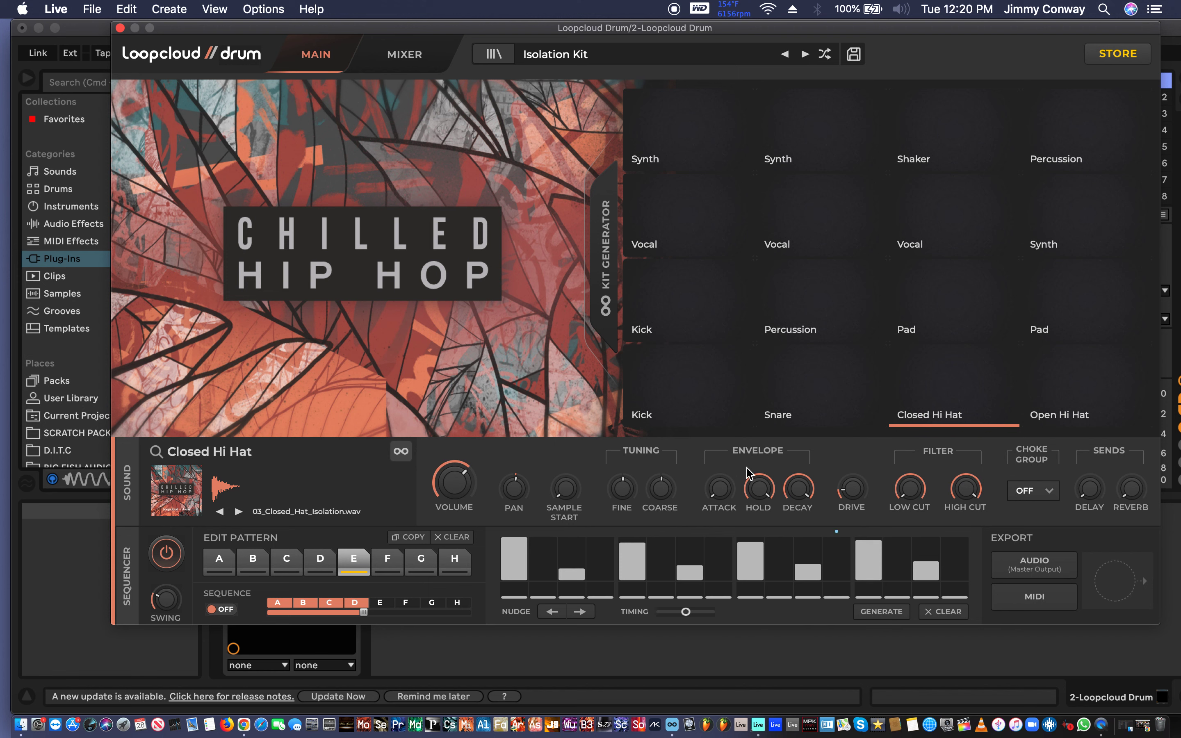
Add loud Snare hits on steps 5 and 13 of pattern E
{"action": "left_click", "coordinate": [801, 393]}
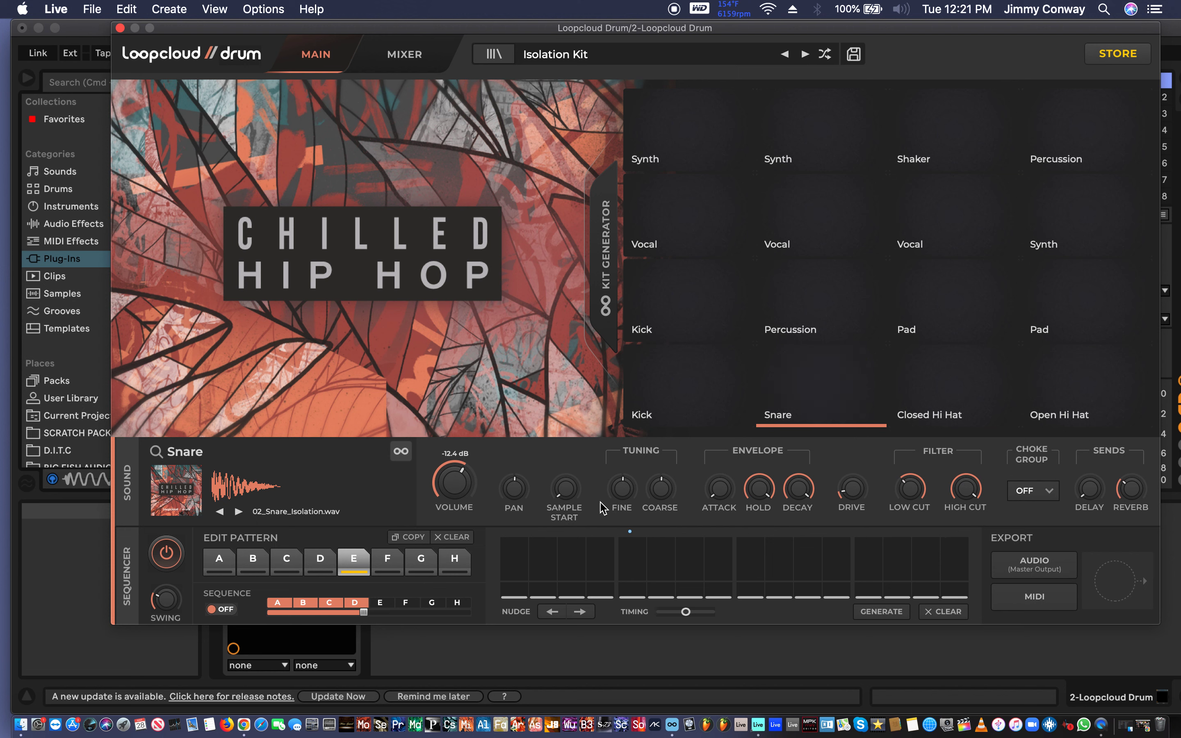
{"action": "left_click", "coordinate": [632, 541]}
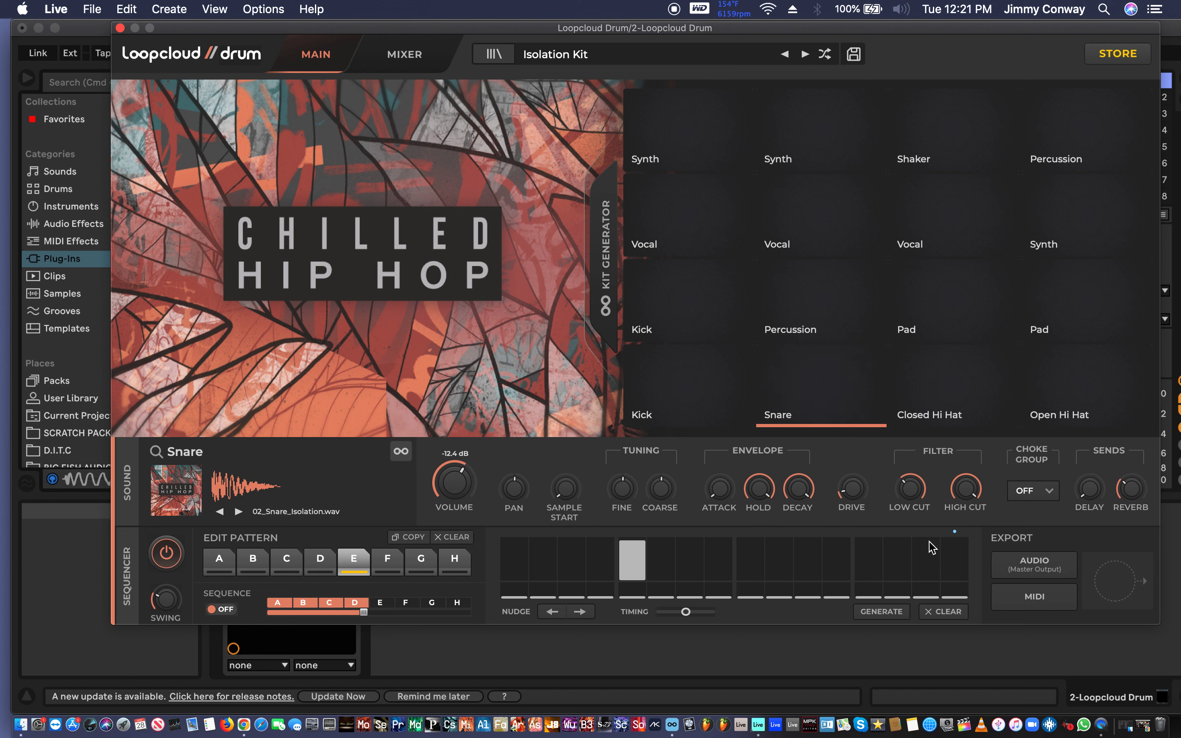
{"action": "left_click", "coordinate": [874, 544]}
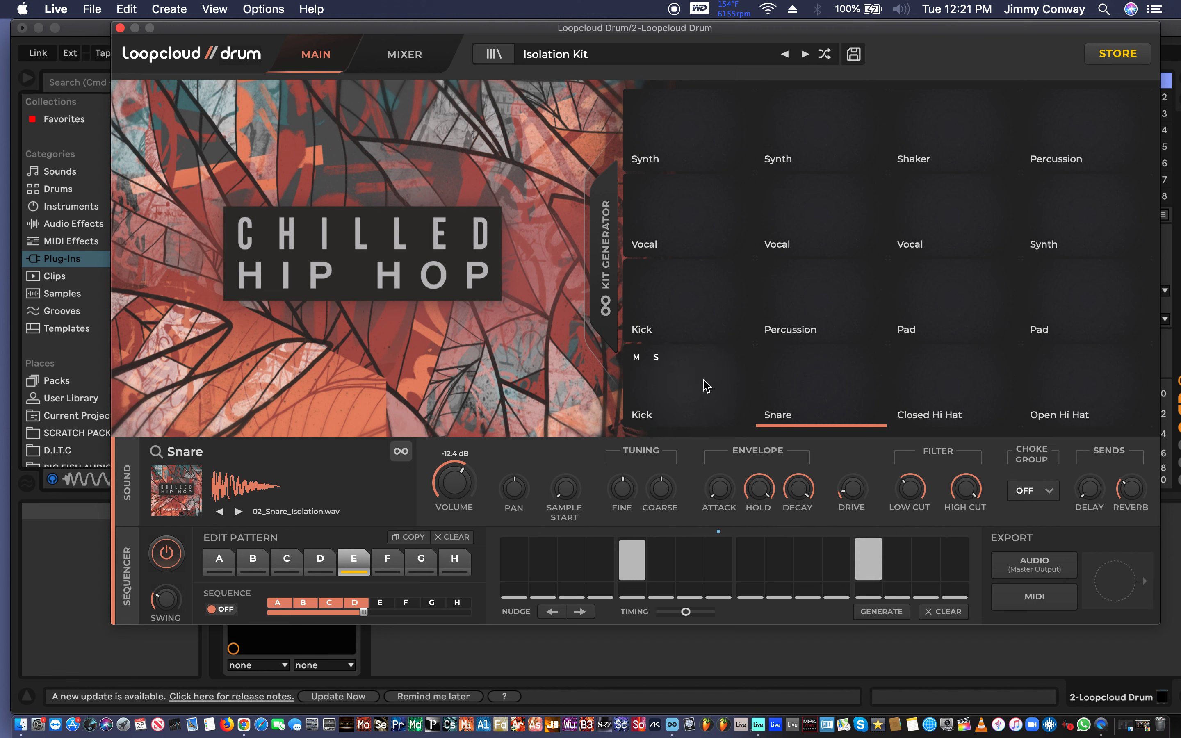
Add Kick hits from the bottom-row Kick pad on steps 1, 3, 7 and 9 of pattern E
{"action": "left_click", "coordinate": [692, 387]}
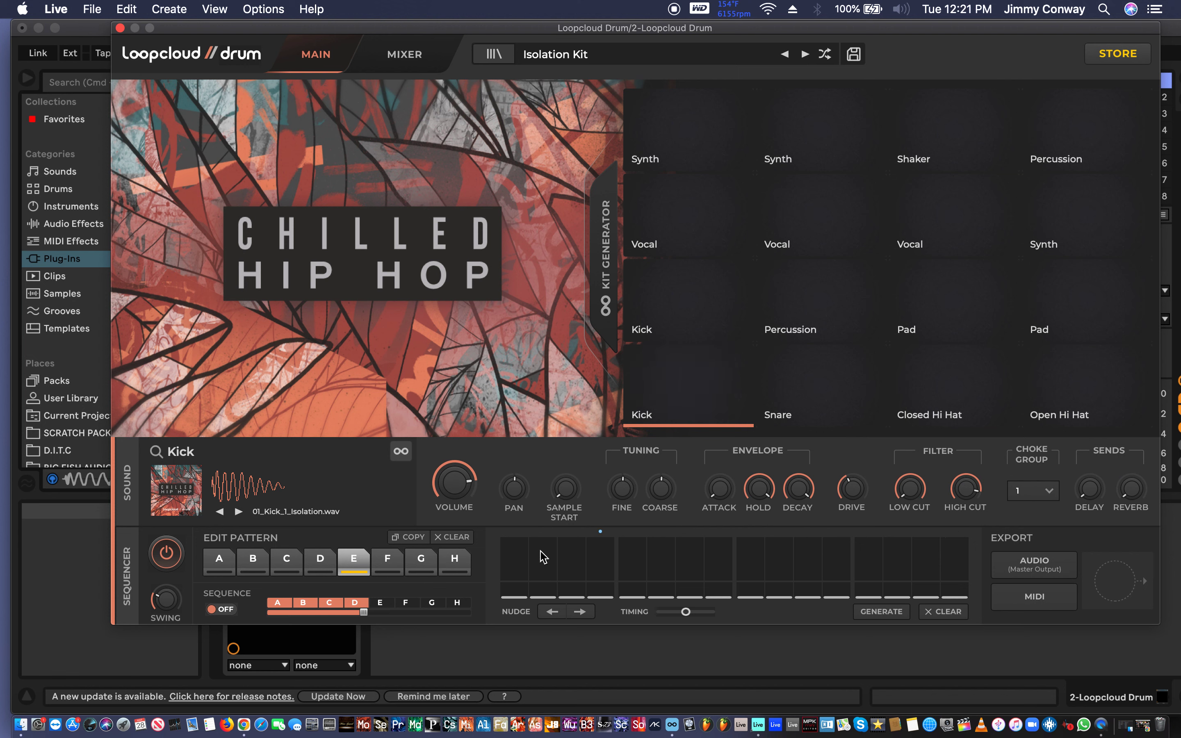
{"action": "left_click", "coordinate": [517, 554]}
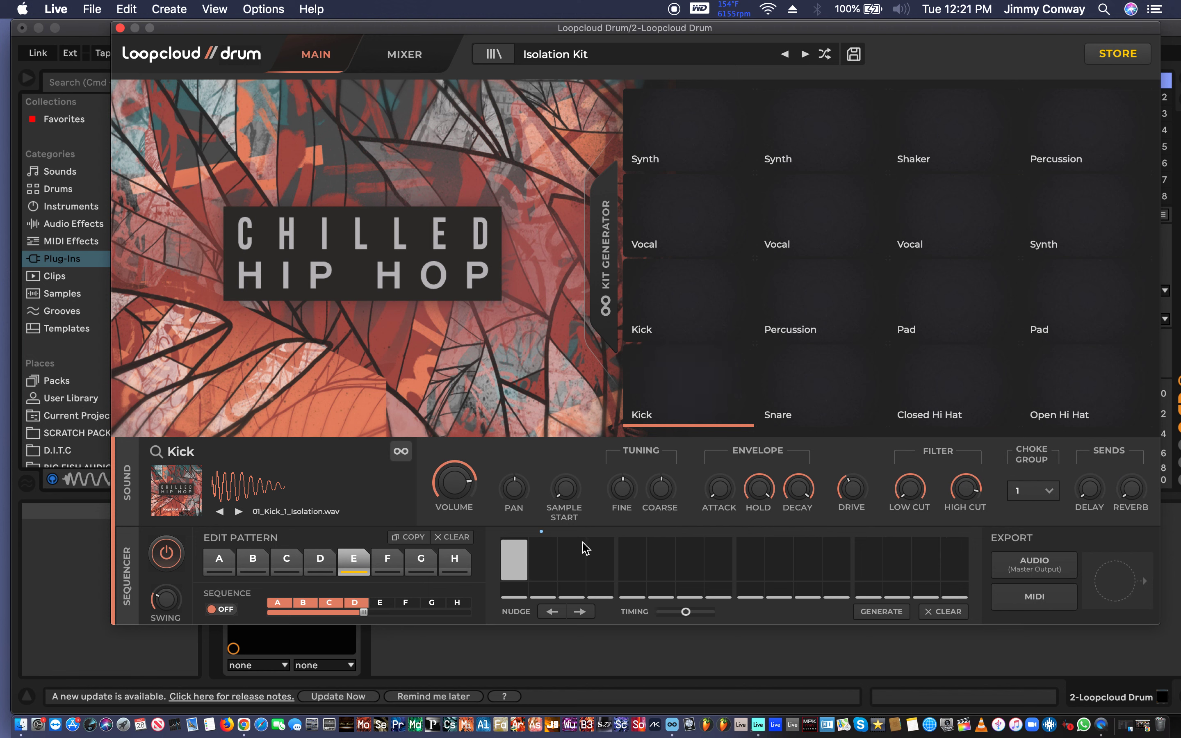
{"action": "left_click", "coordinate": [576, 557]}
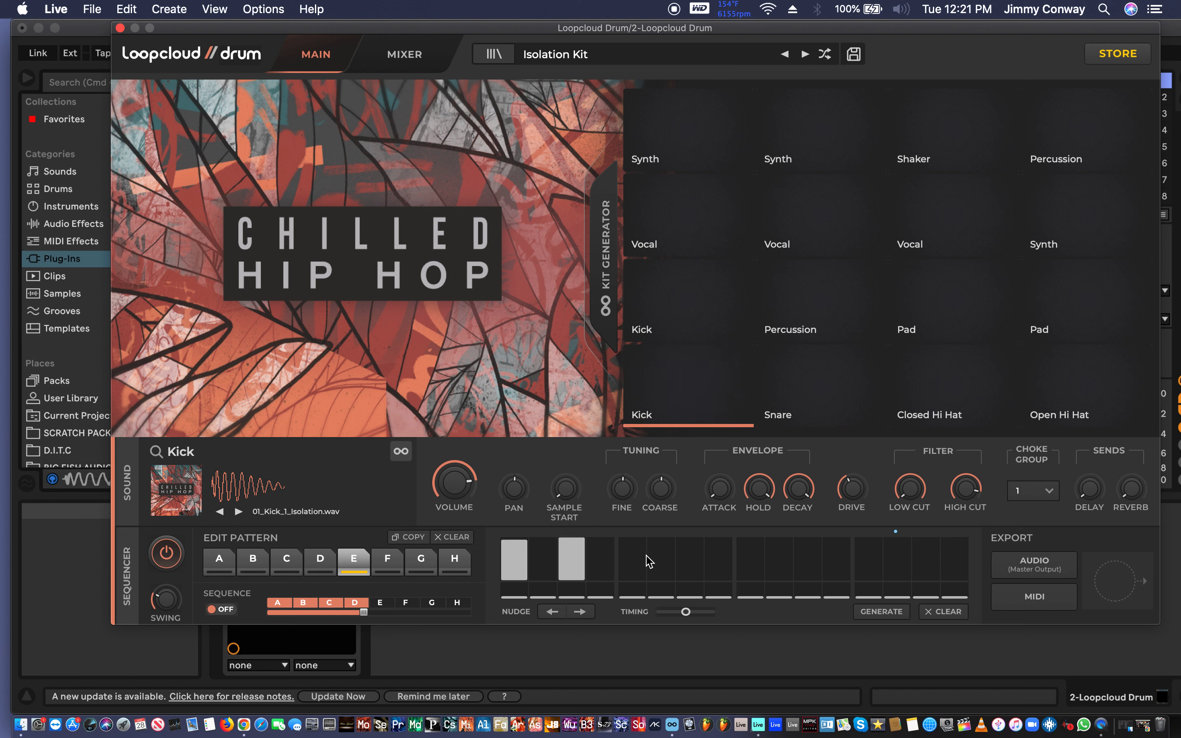
{"action": "left_click", "coordinate": [691, 552]}
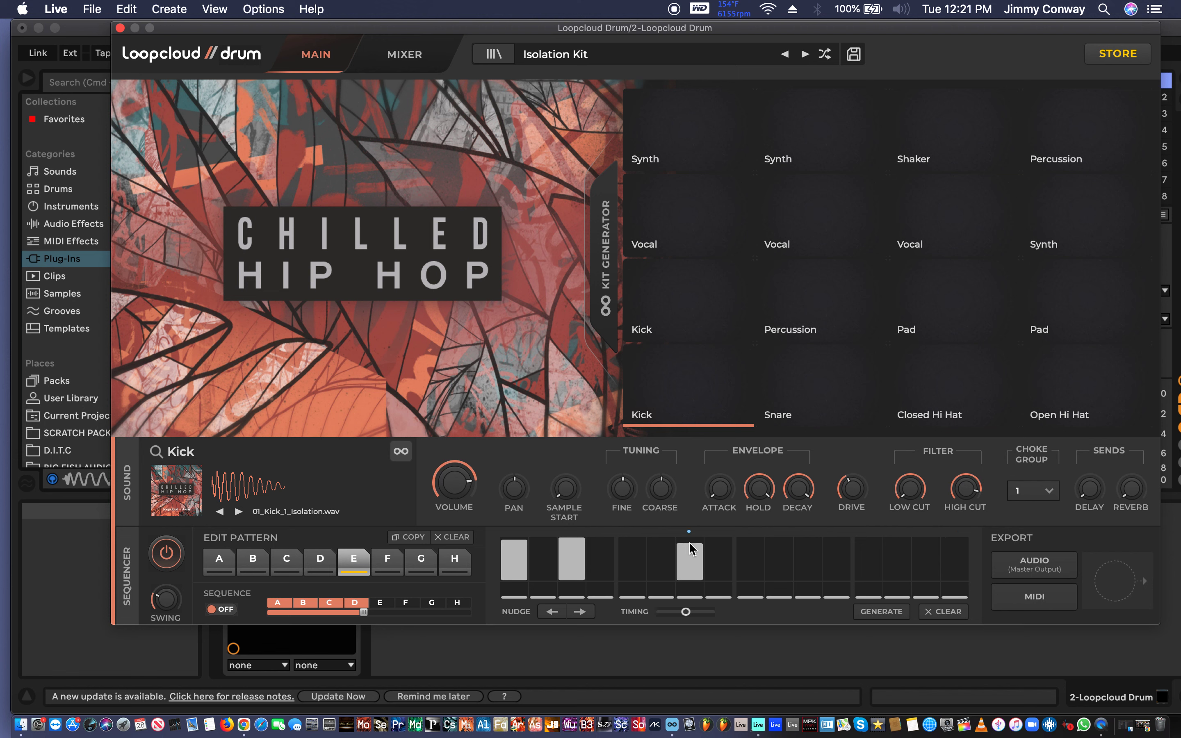
{"action": "mouse_move", "coordinate": [698, 403]}
{"action": "left_click", "coordinate": [747, 554]}
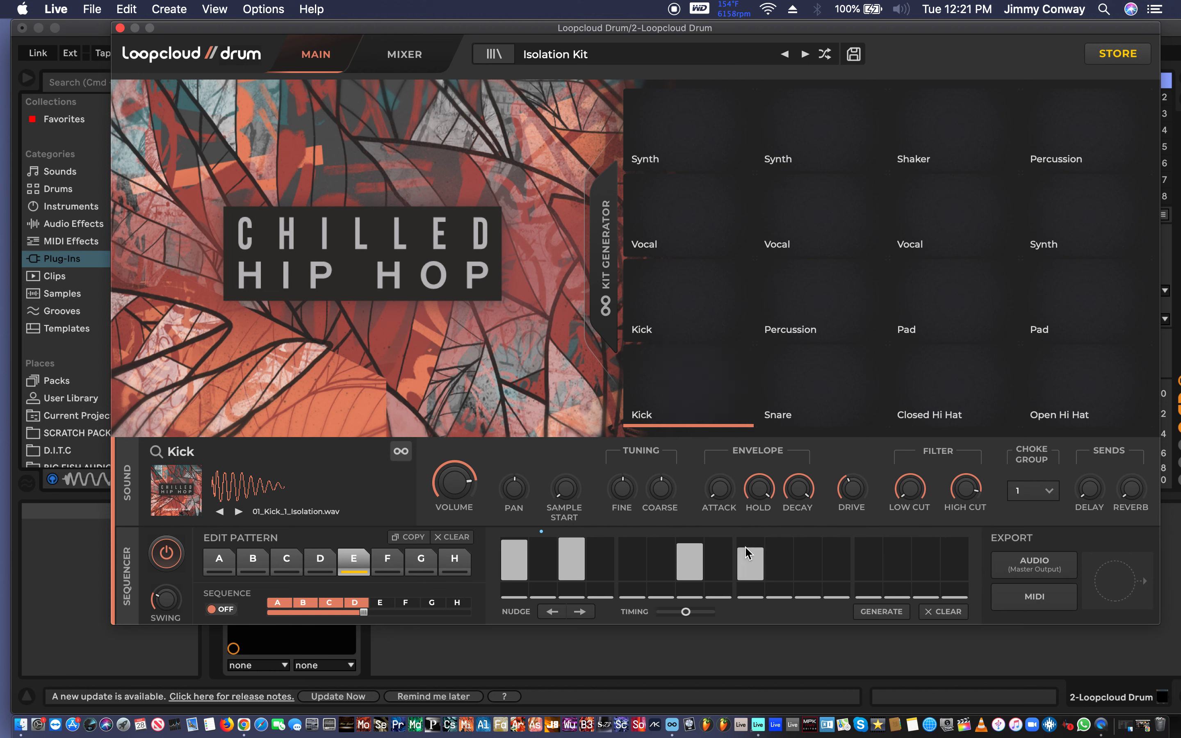
Replace the step 7 kick with a softer one on step 8, and add kicks on steps 11 and 14 plus a softer one on 16
{"action": "left_click", "coordinate": [689, 549]}
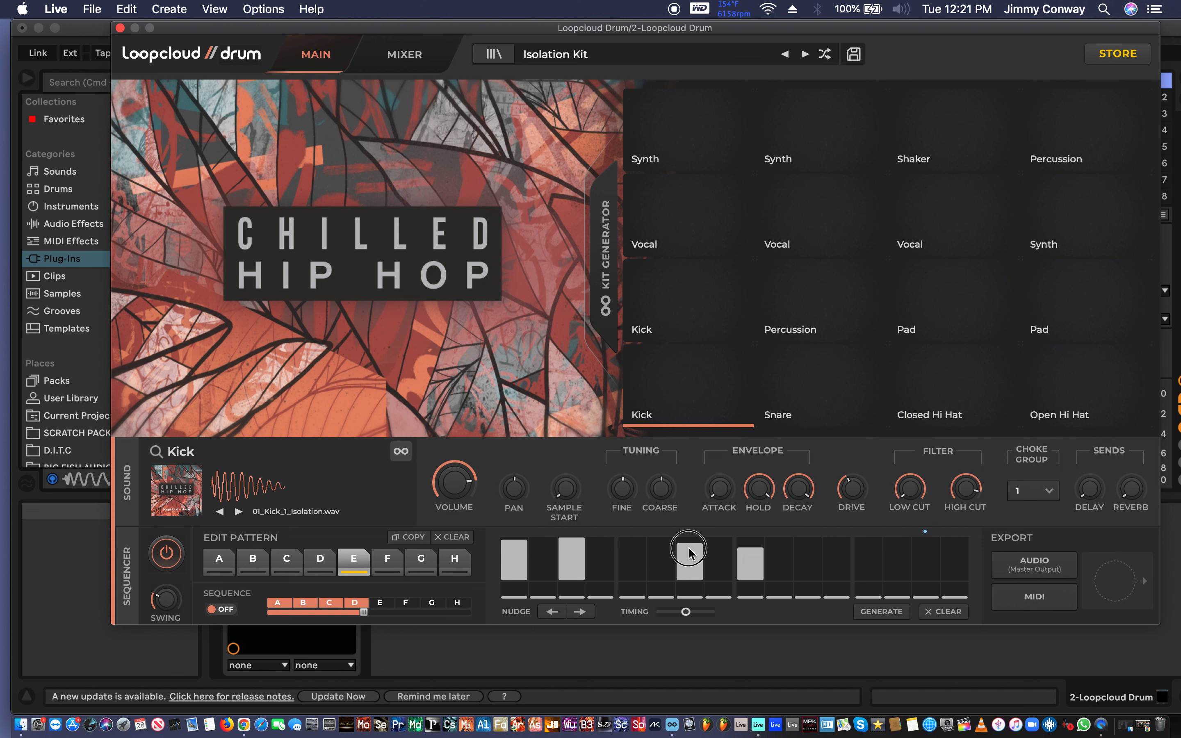
{"action": "left_click", "coordinate": [720, 567]}
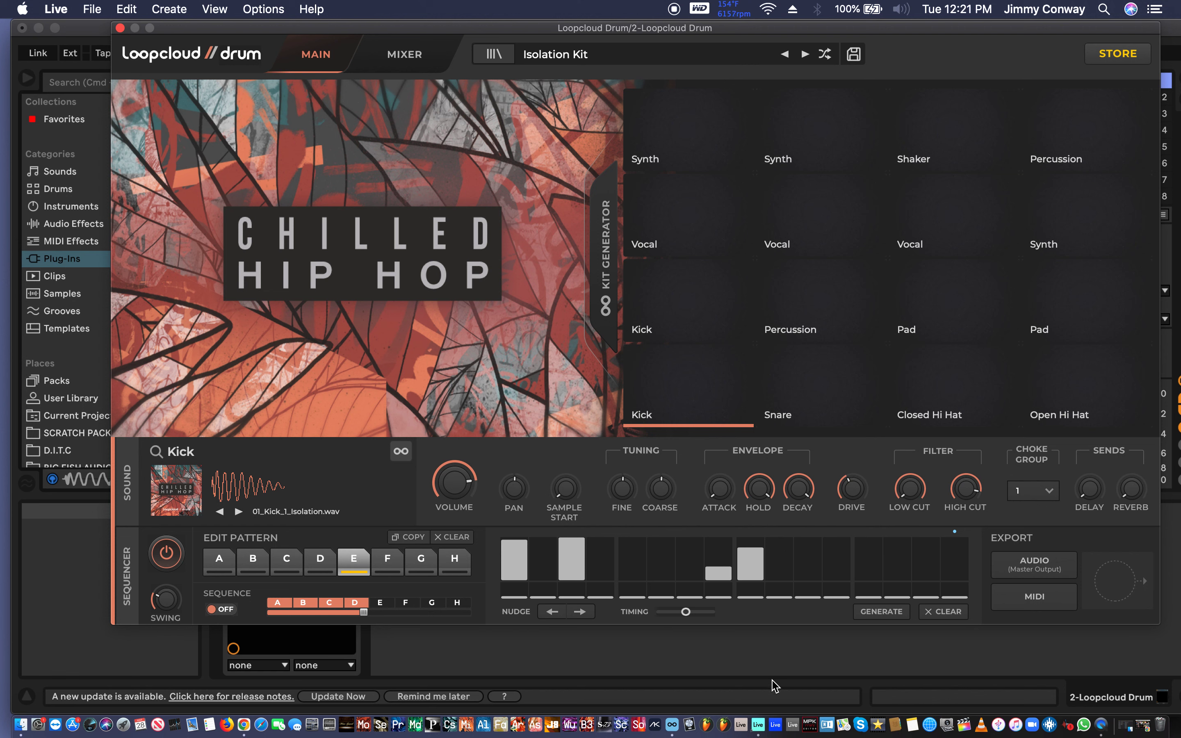
{"action": "left_click", "coordinate": [811, 548]}
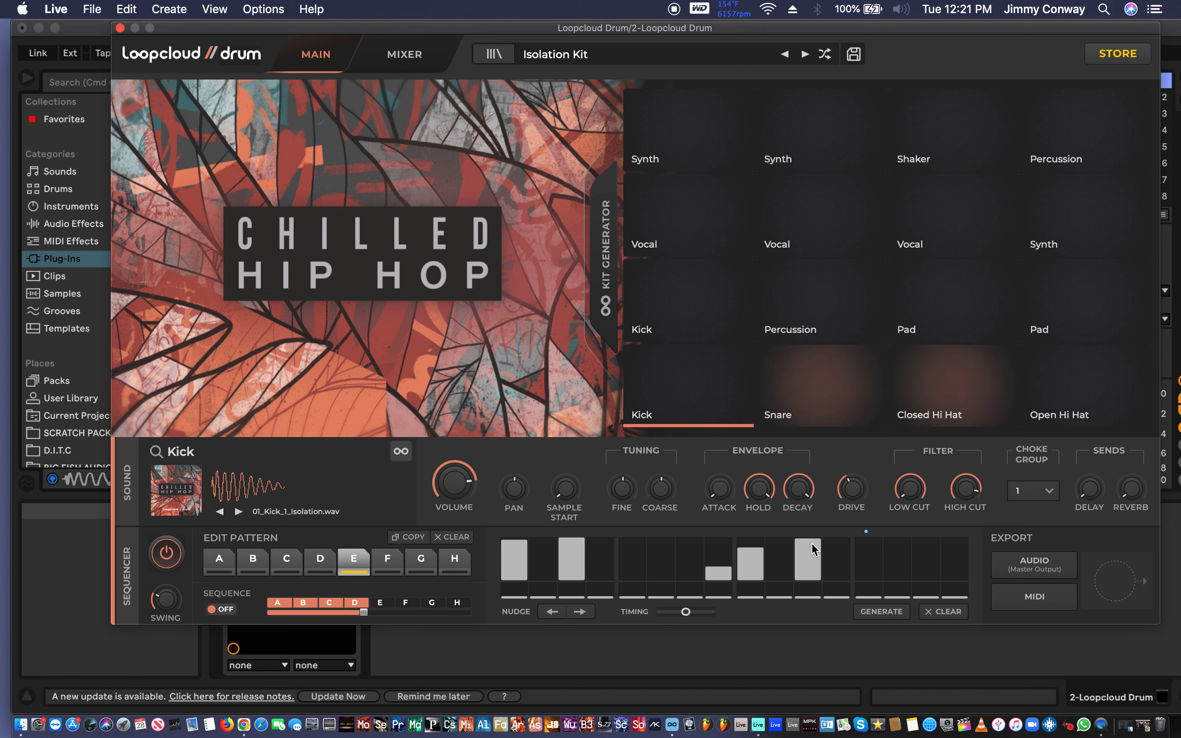
{"action": "left_click", "coordinate": [958, 565]}
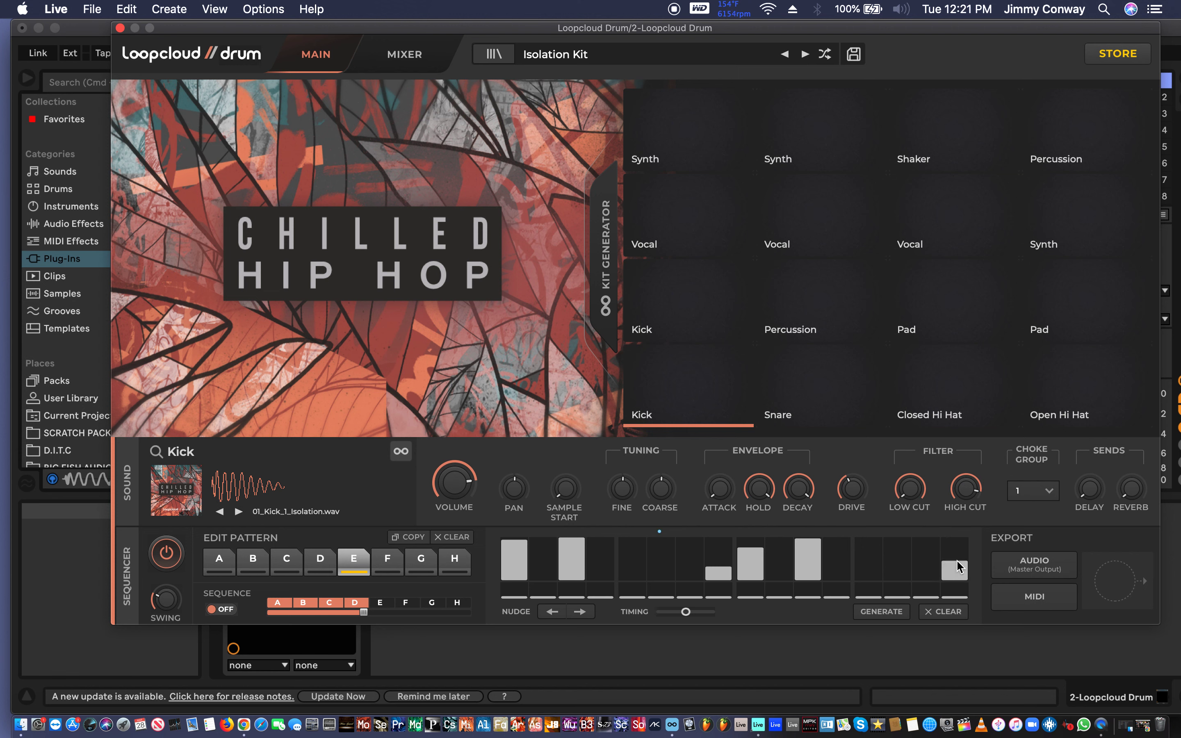
{"action": "left_click", "coordinate": [902, 543]}
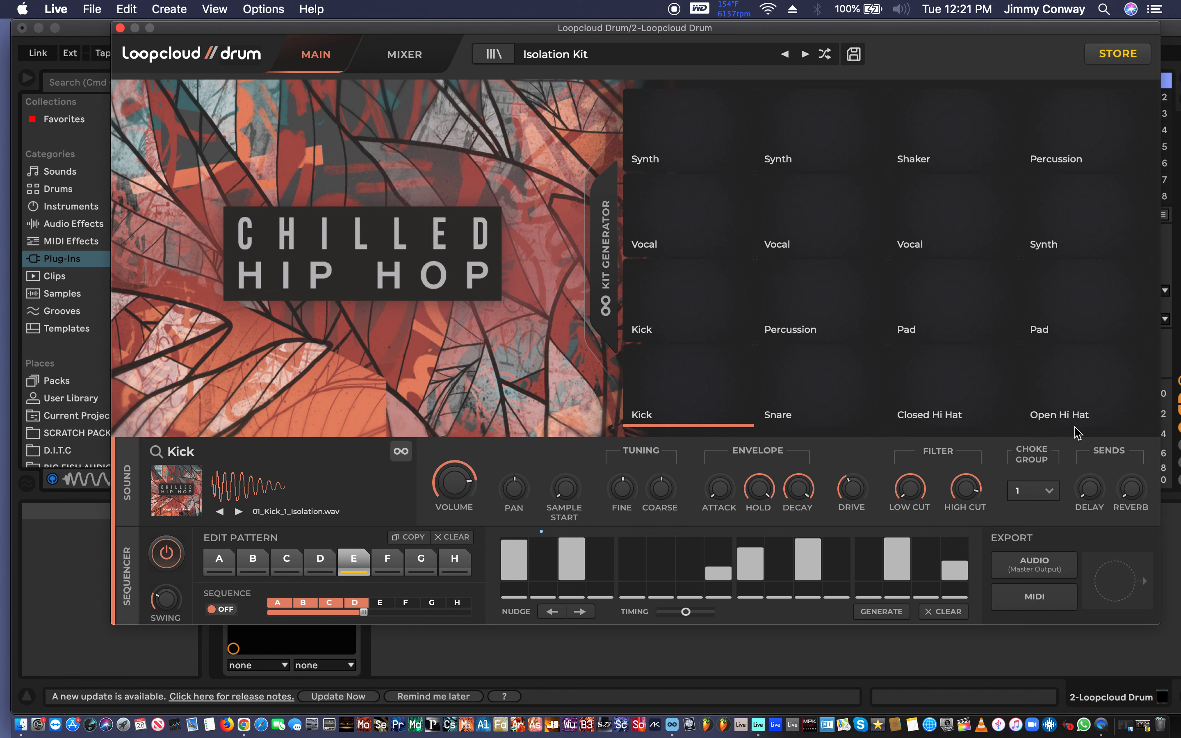
Add an Open Hi Hat hit on step 14 of pattern E
{"action": "left_click", "coordinate": [1074, 407]}
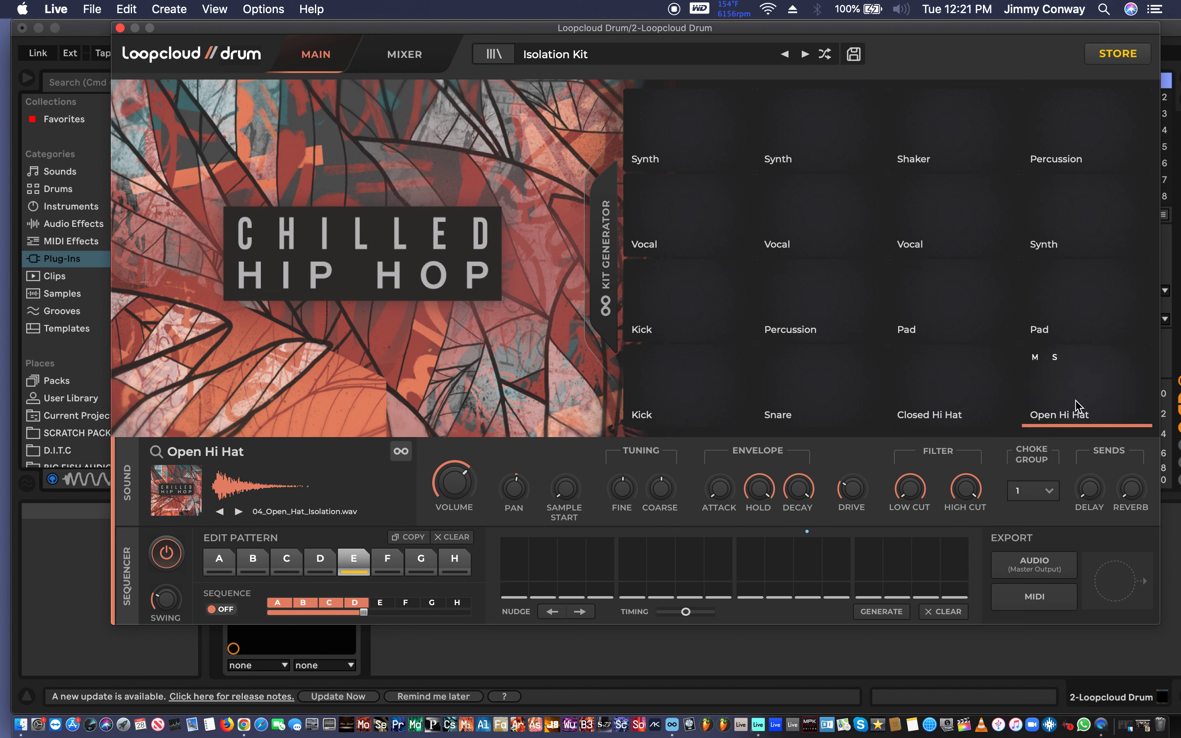
{"action": "left_click", "coordinate": [1076, 405]}
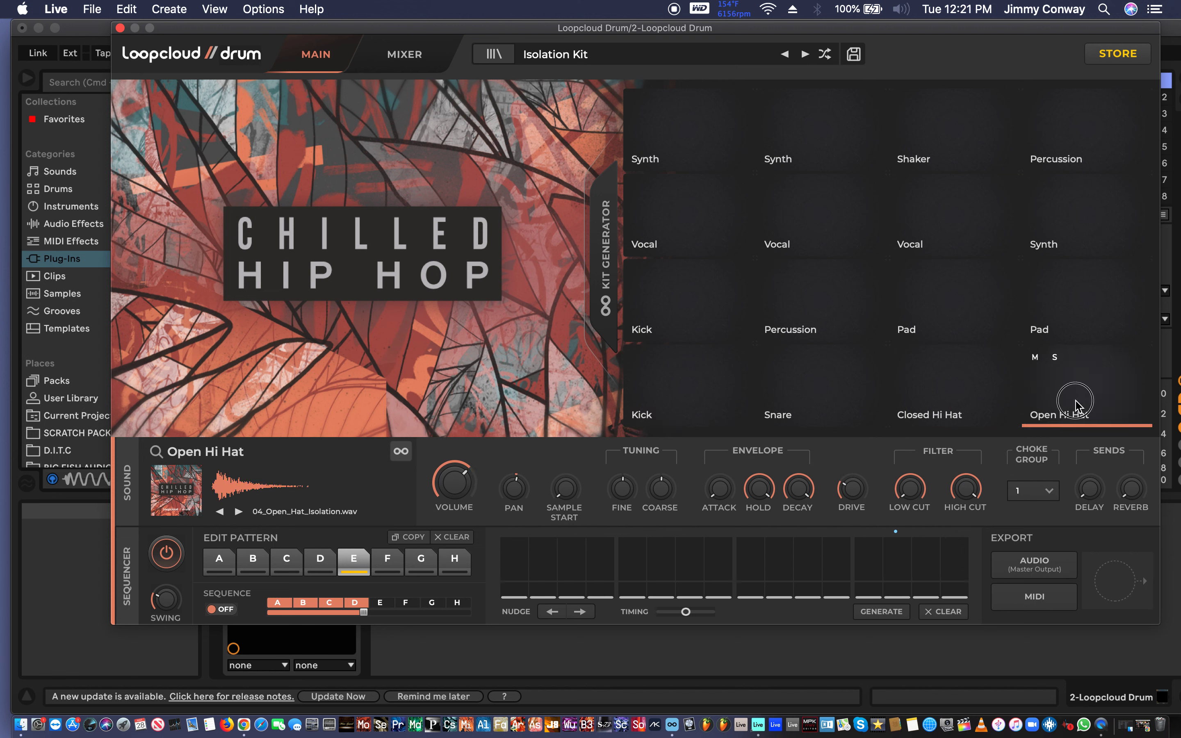
{"action": "left_click", "coordinate": [899, 554]}
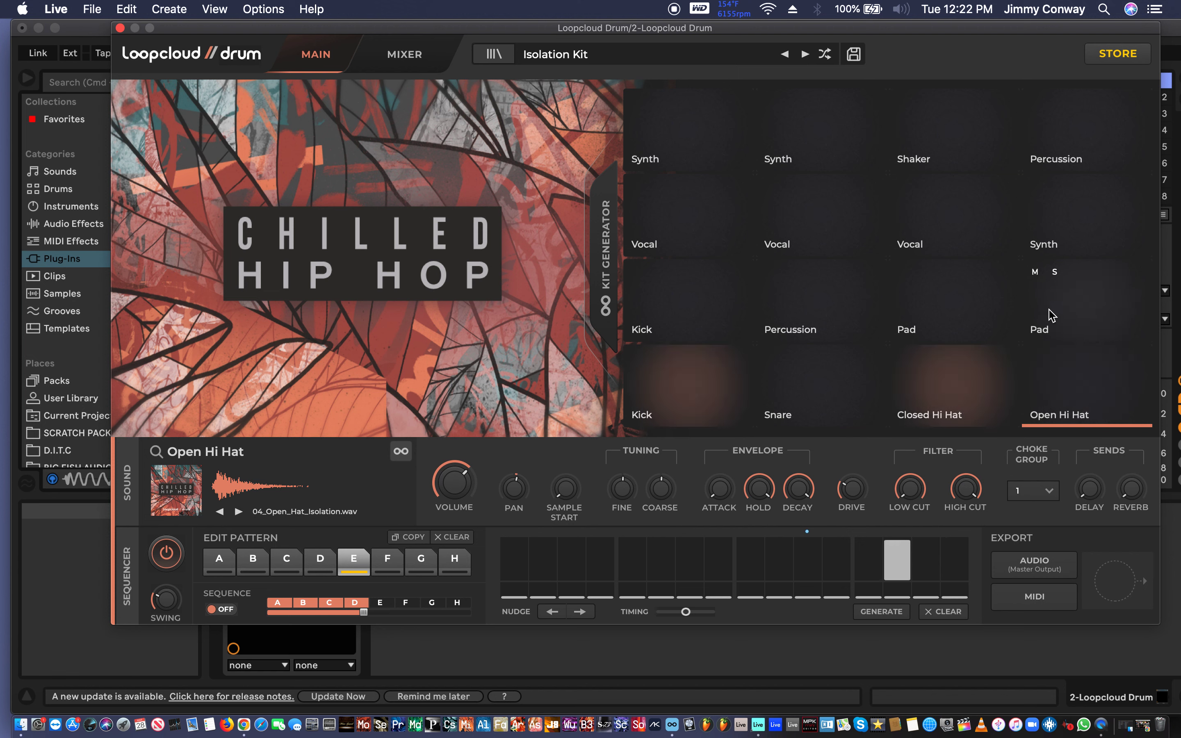
Add hits for the Percussion pad beside the second-row Kick on steps 5 and 13 of pattern E
{"action": "left_click", "coordinate": [816, 301]}
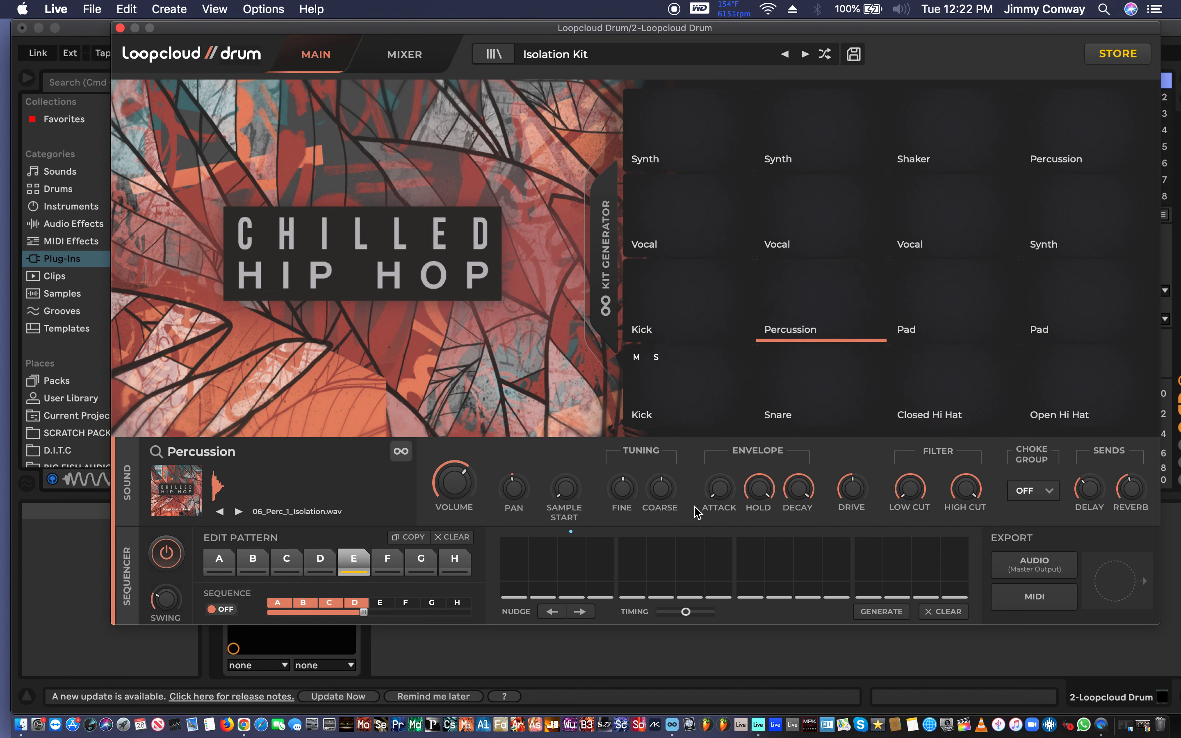
{"action": "left_click", "coordinate": [633, 552]}
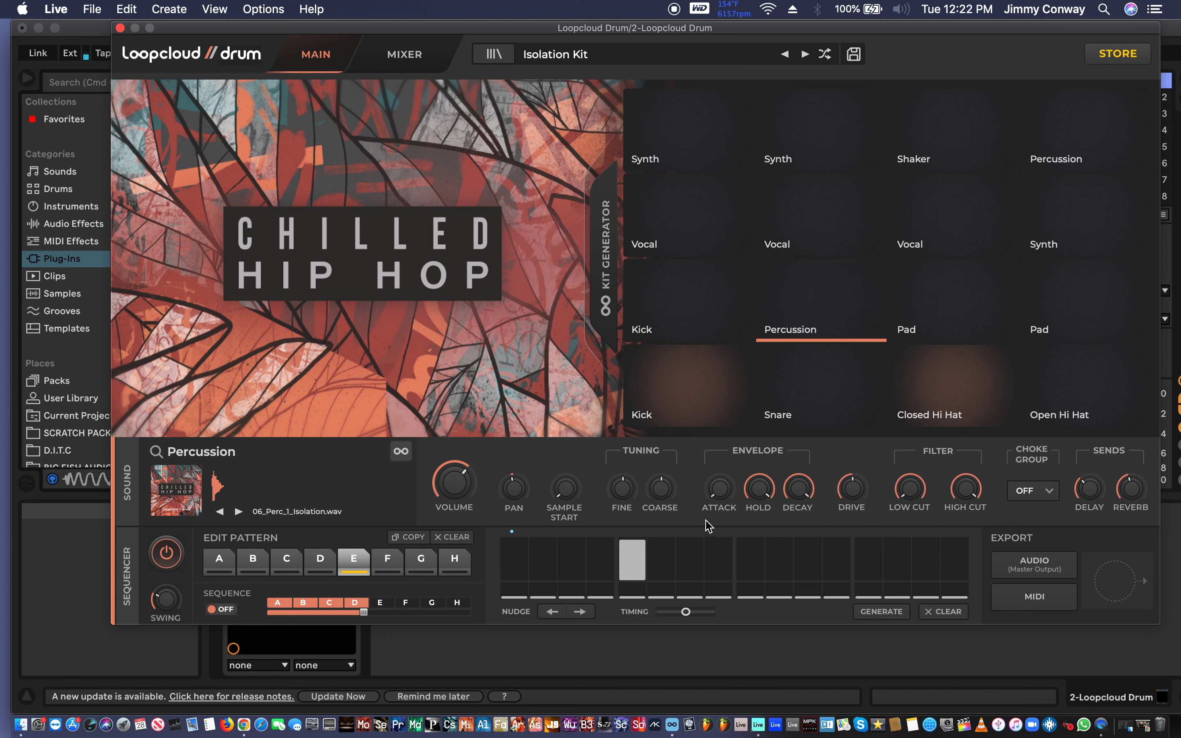
{"action": "left_click", "coordinate": [874, 551]}
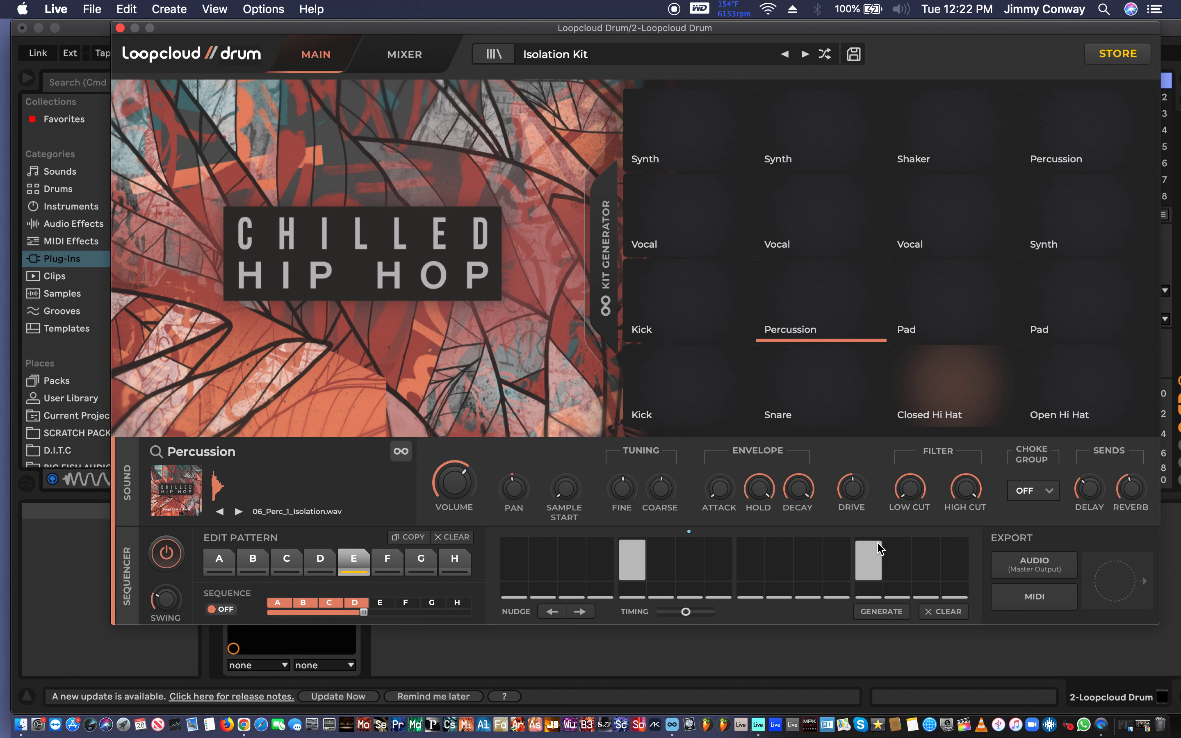
Copy pattern E to pattern F and keep F selected for editing
{"action": "mouse_move", "coordinate": [794, 367]}
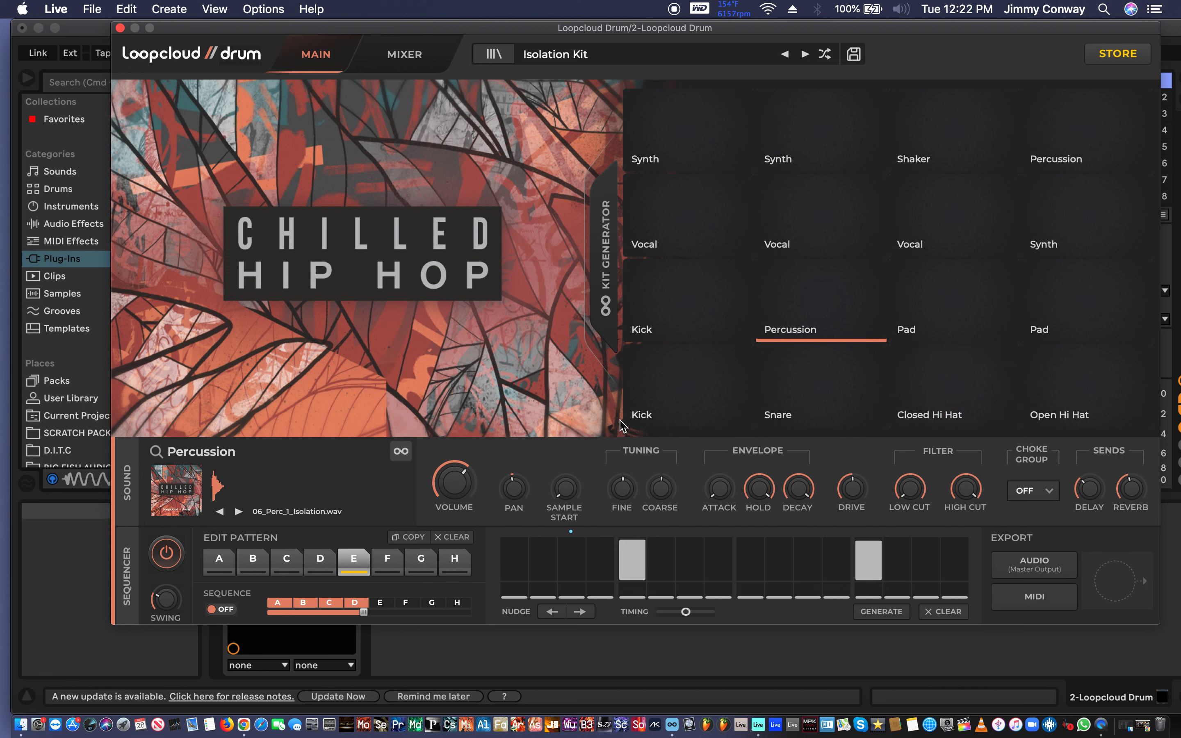
{"action": "left_click", "coordinate": [412, 537]}
{"action": "left_click", "coordinate": [388, 559]}
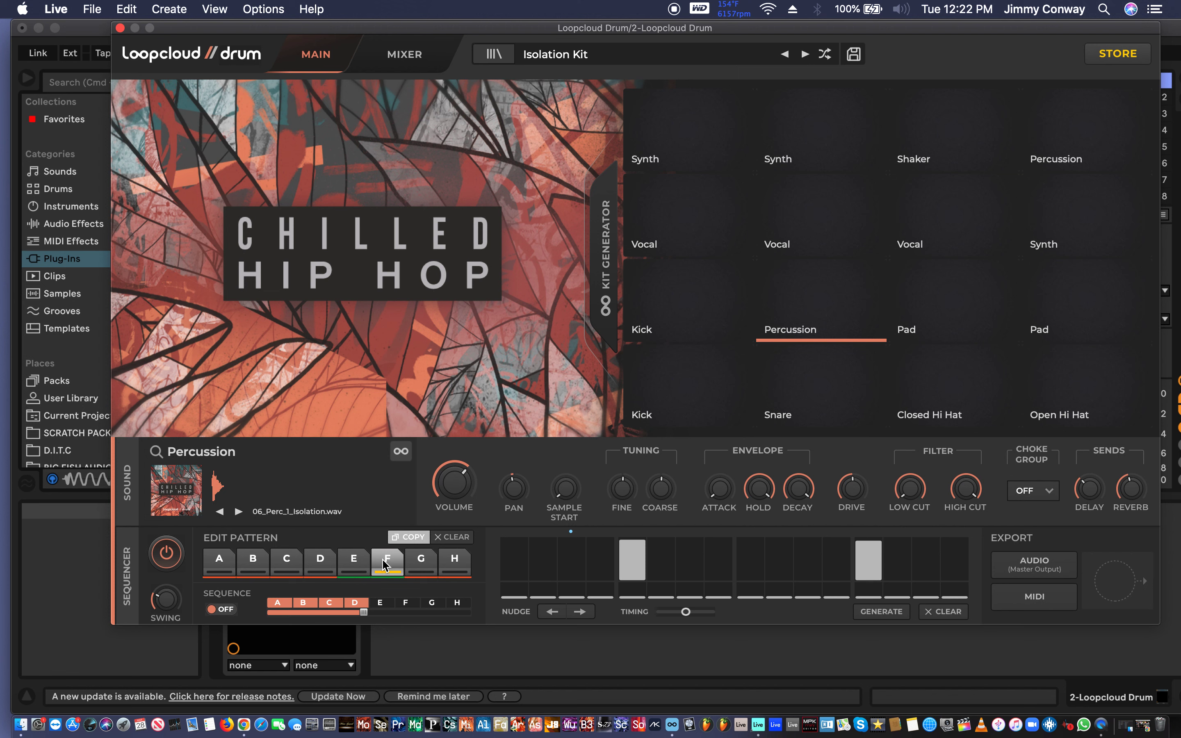
{"action": "left_click", "coordinate": [389, 562]}
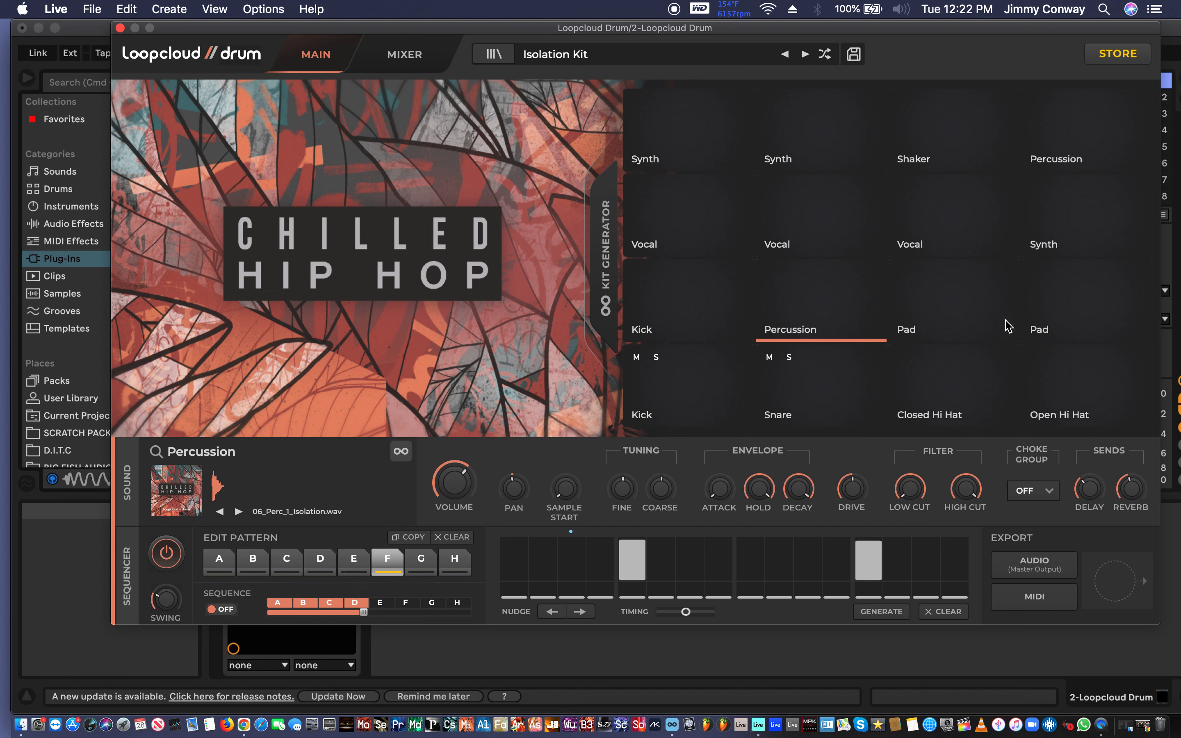
Add Closed Hi Hat hits on steps 14 and 16 of pattern F, lower steps 13 and 14 slightly, and raise step 15
{"action": "left_click", "coordinate": [940, 378]}
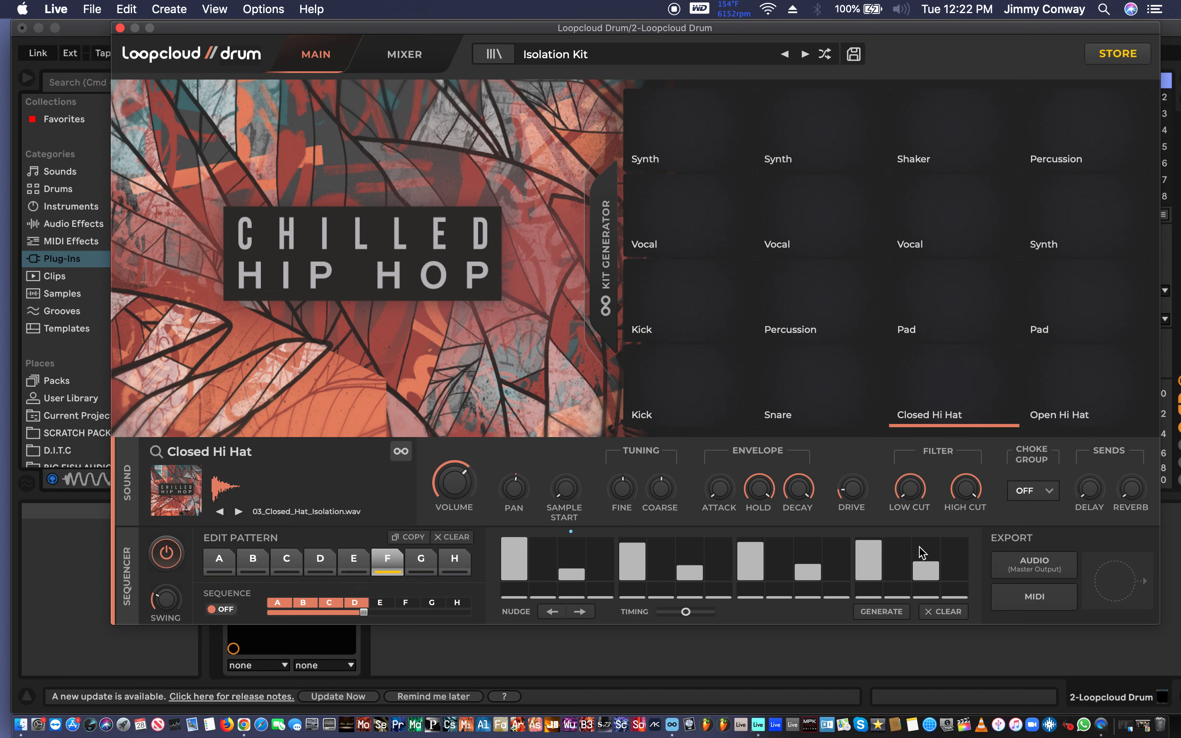
{"action": "left_click", "coordinate": [892, 550]}
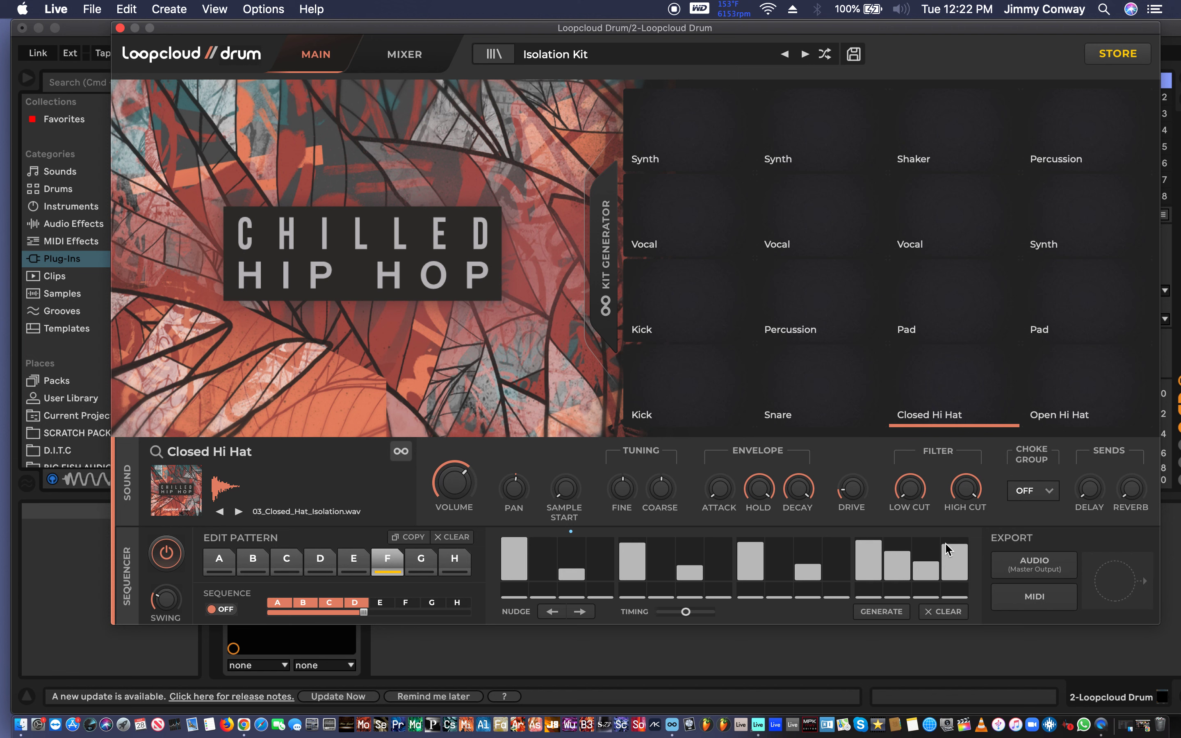
{"action": "left_click", "coordinate": [900, 557]}
{"action": "left_click", "coordinate": [907, 558]}
{"action": "left_click", "coordinate": [869, 545]}
{"action": "left_click", "coordinate": [870, 547]}
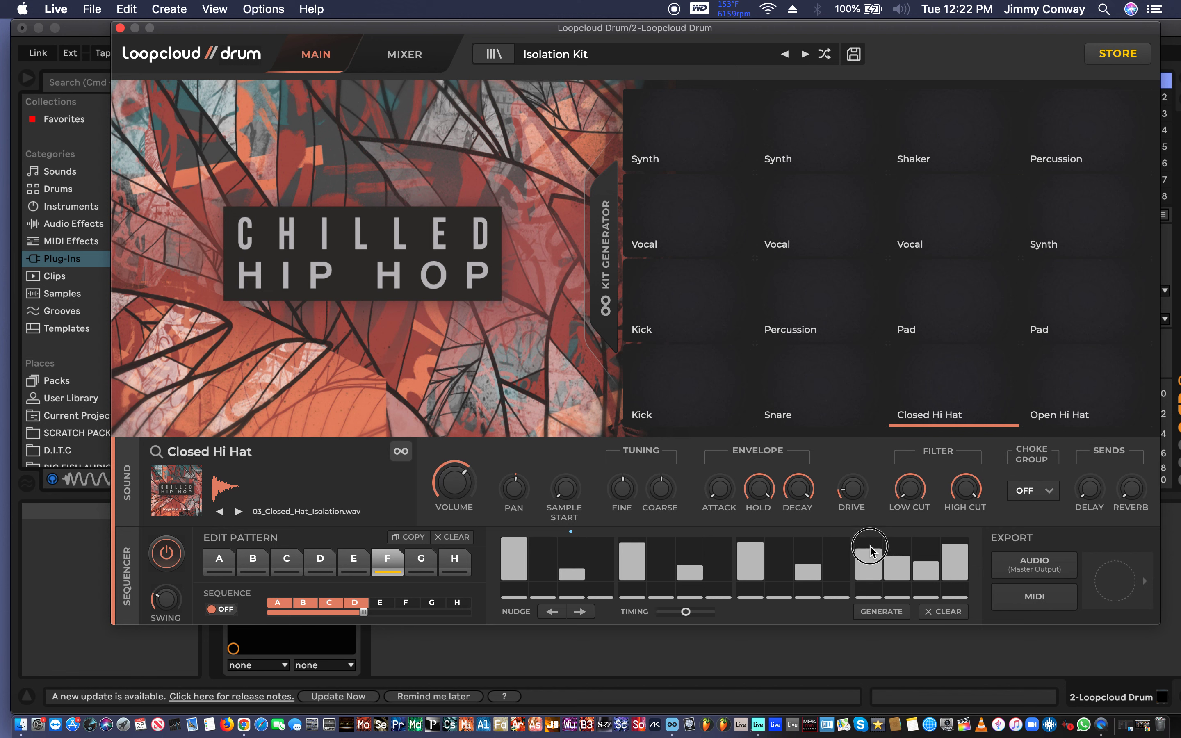
{"action": "left_click_drag", "start_coordinate": [871, 544], "coordinate": [934, 554]}
{"action": "left_click", "coordinate": [932, 570]}
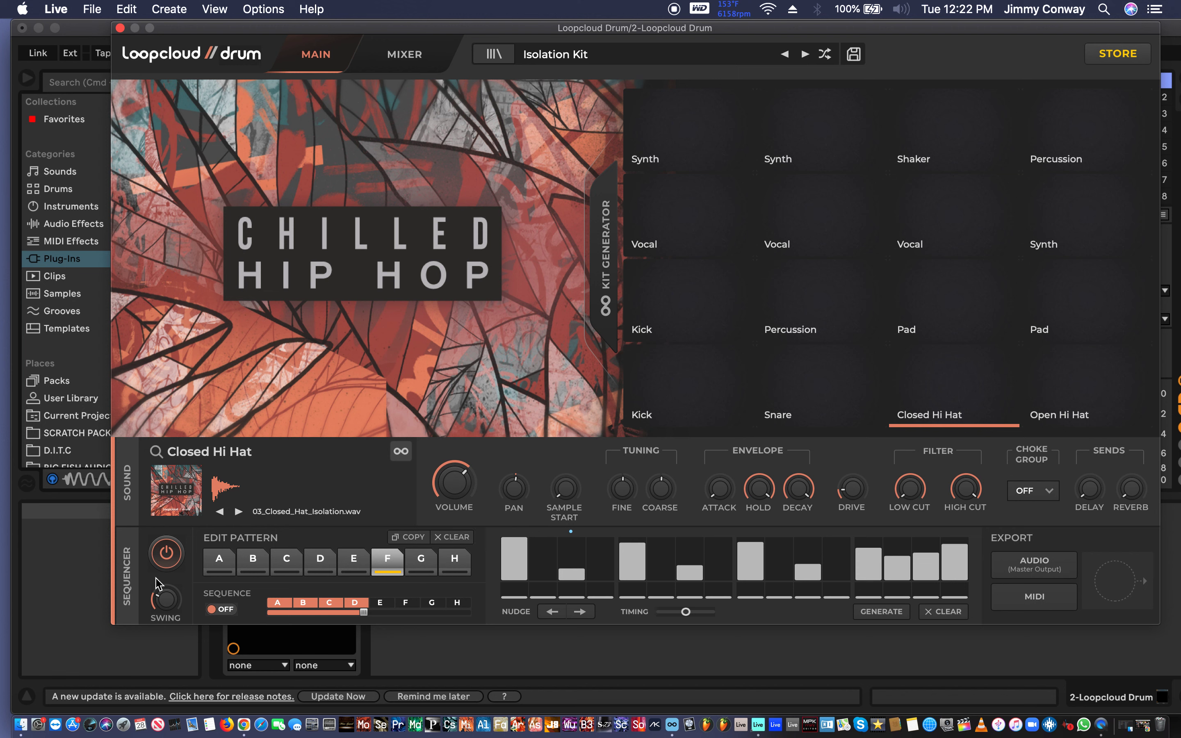
Raise the sequencer swing to about 70 % during playback, and bring it back down to a moderate amount
{"action": "left_click_drag", "start_coordinate": [167, 607], "coordinate": [176, 548]}
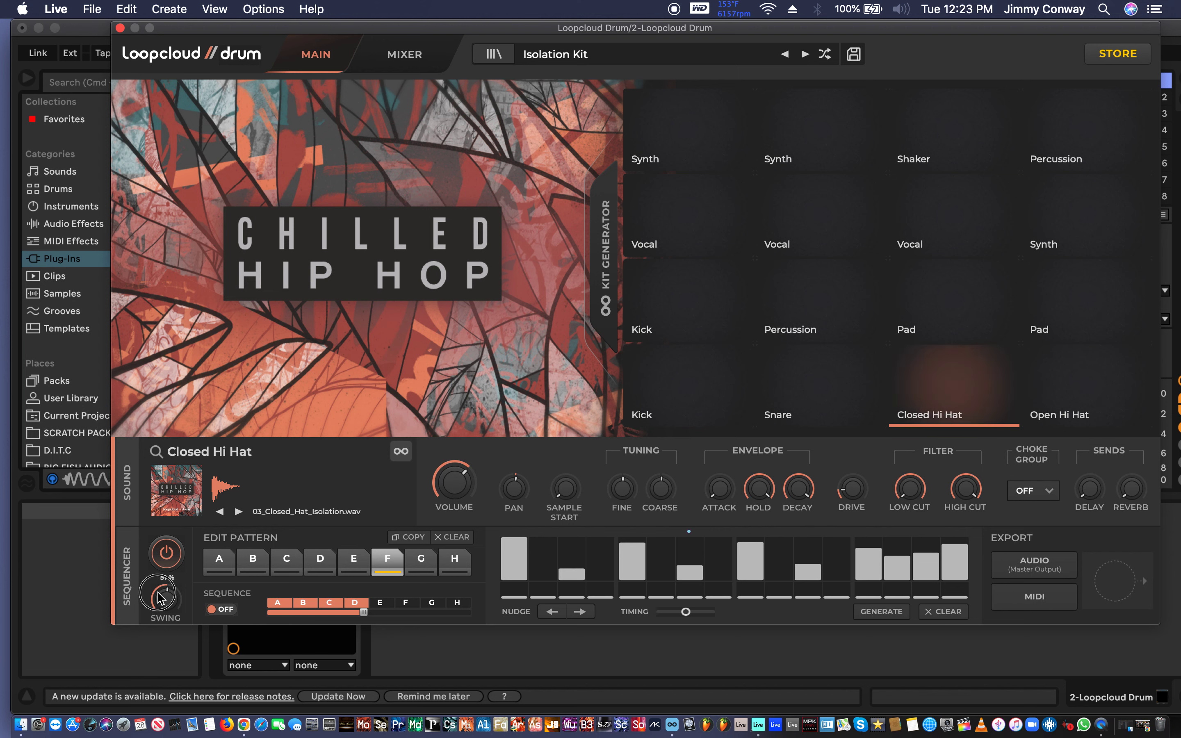
{"action": "mouse_move", "coordinate": [150, 566]}
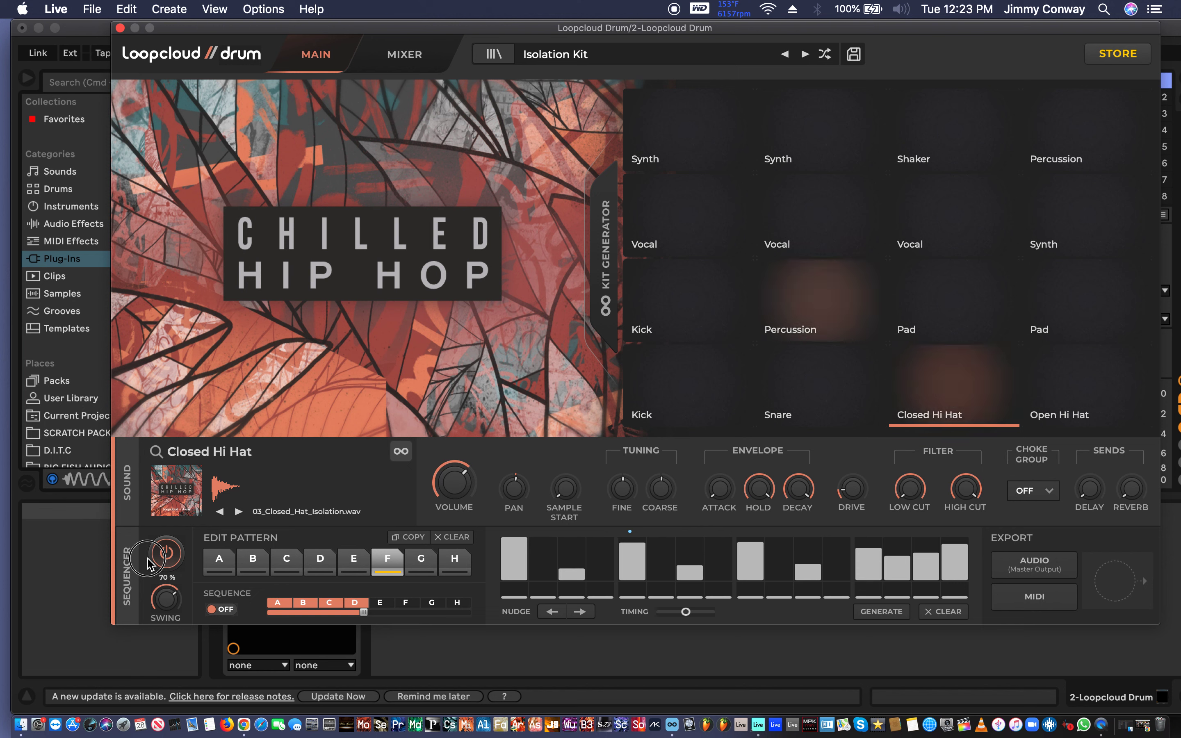
{"action": "left_click_drag", "start_coordinate": [150, 567], "coordinate": [140, 611]}
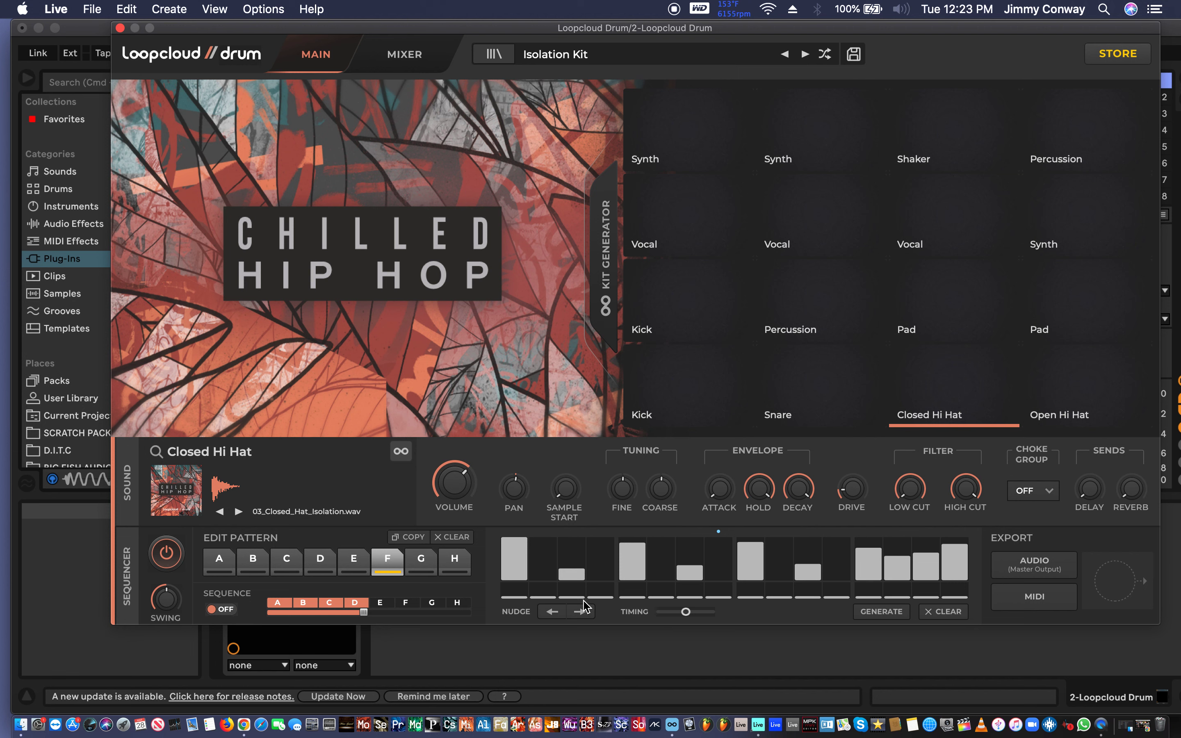
Nudge pattern F's bottom-row Kick hits two steps earlier, and compare them with the Kick hits in pattern E
{"action": "left_click", "coordinate": [665, 406]}
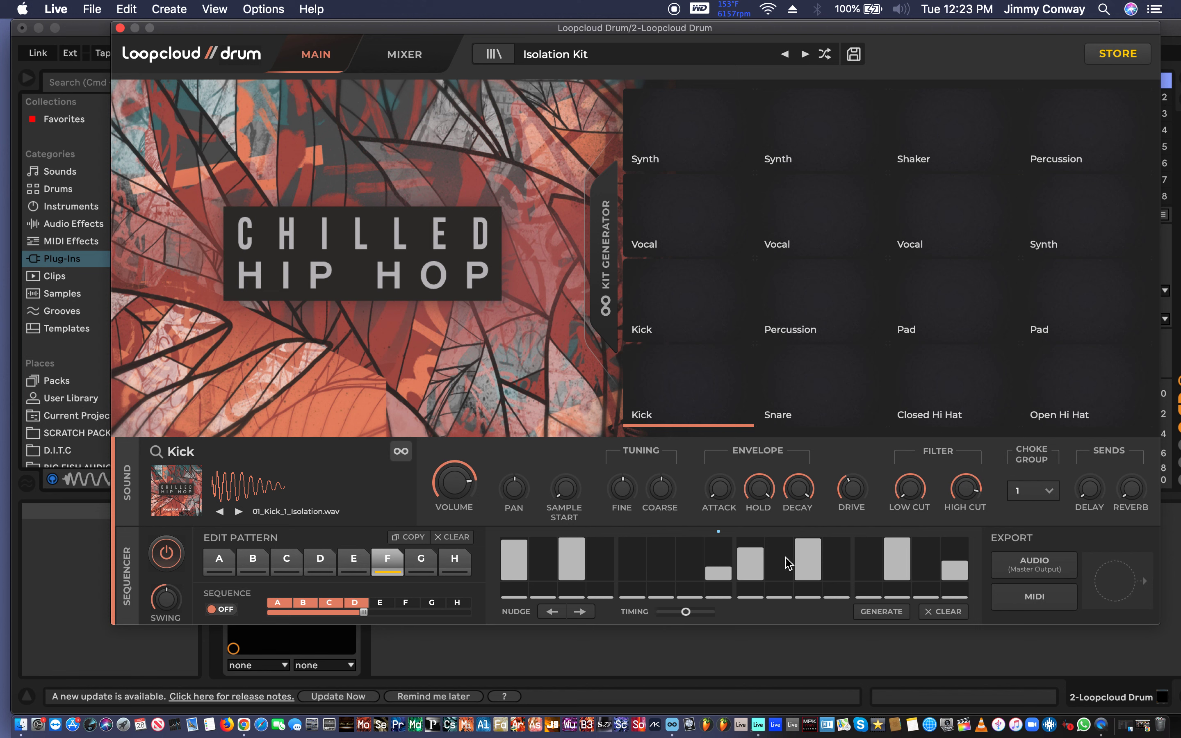
{"action": "left_click", "coordinate": [554, 612]}
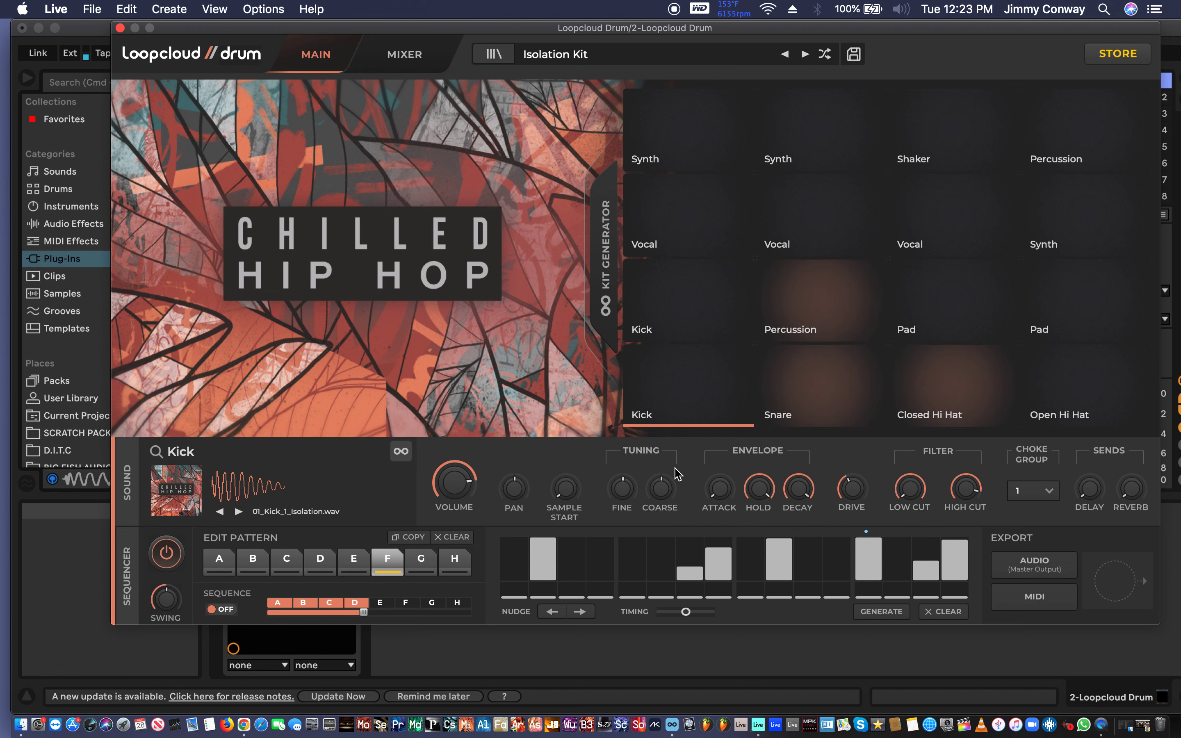
{"action": "left_click", "coordinate": [553, 612]}
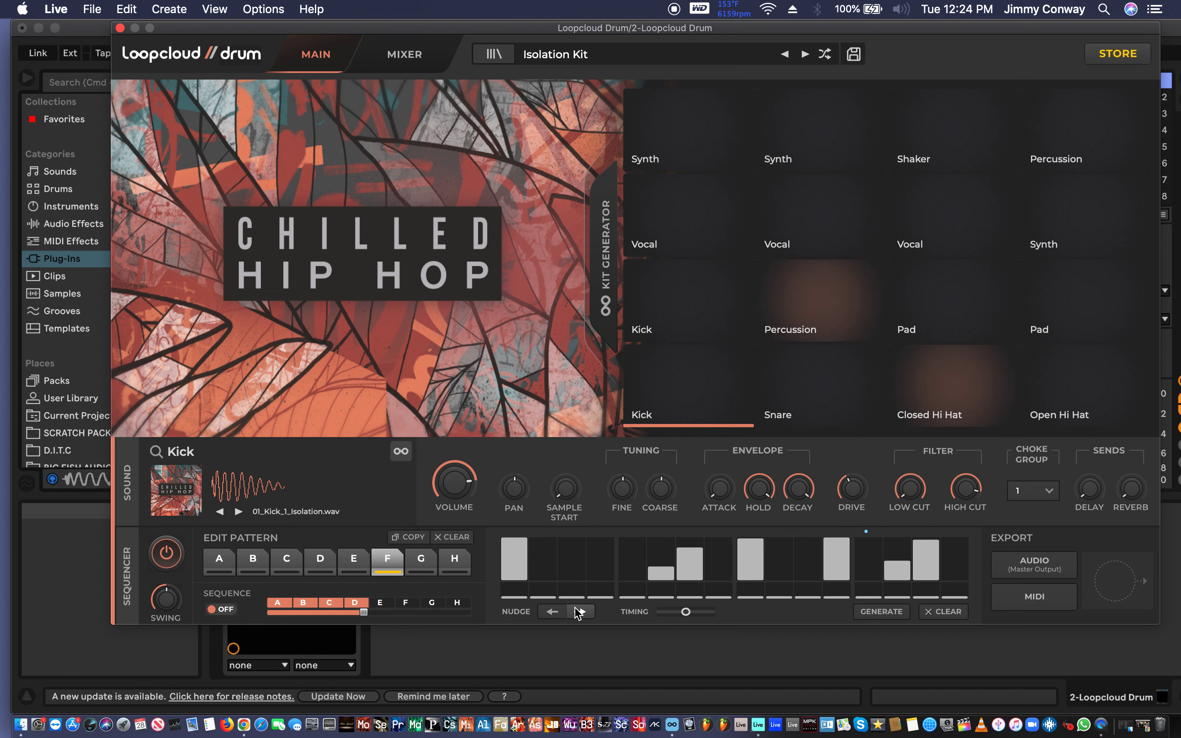
{"action": "left_click", "coordinate": [354, 562]}
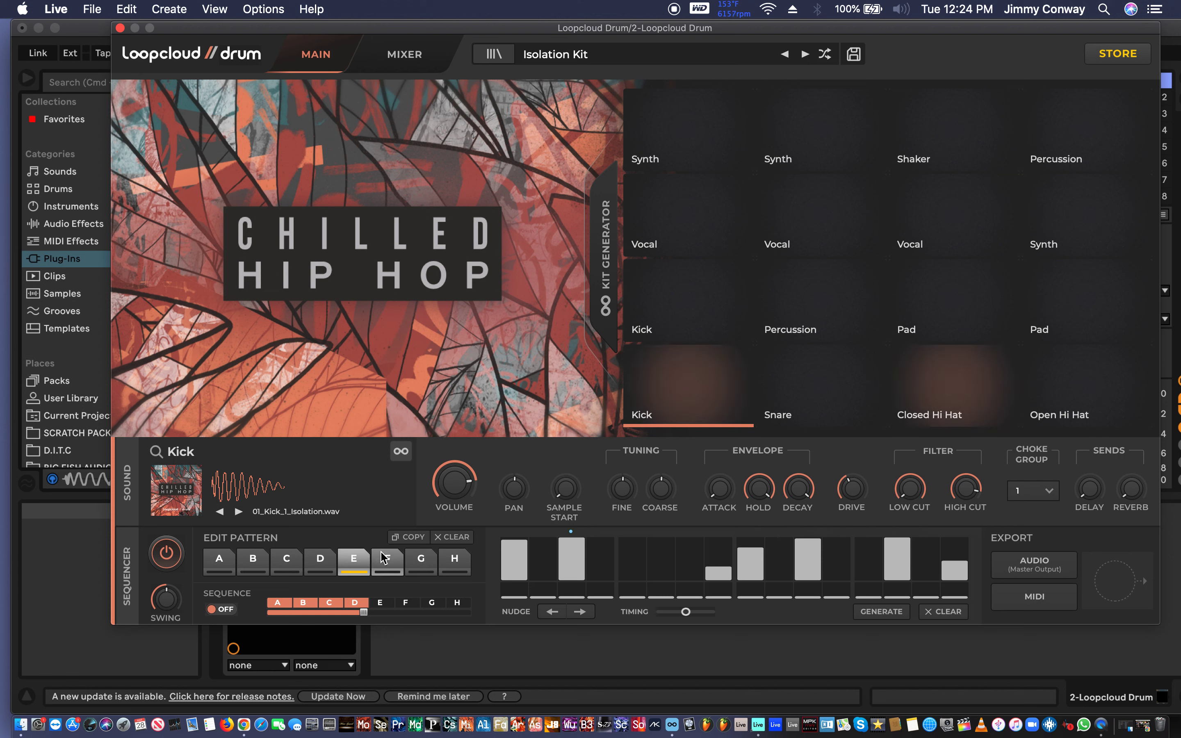
{"action": "left_click", "coordinate": [388, 564]}
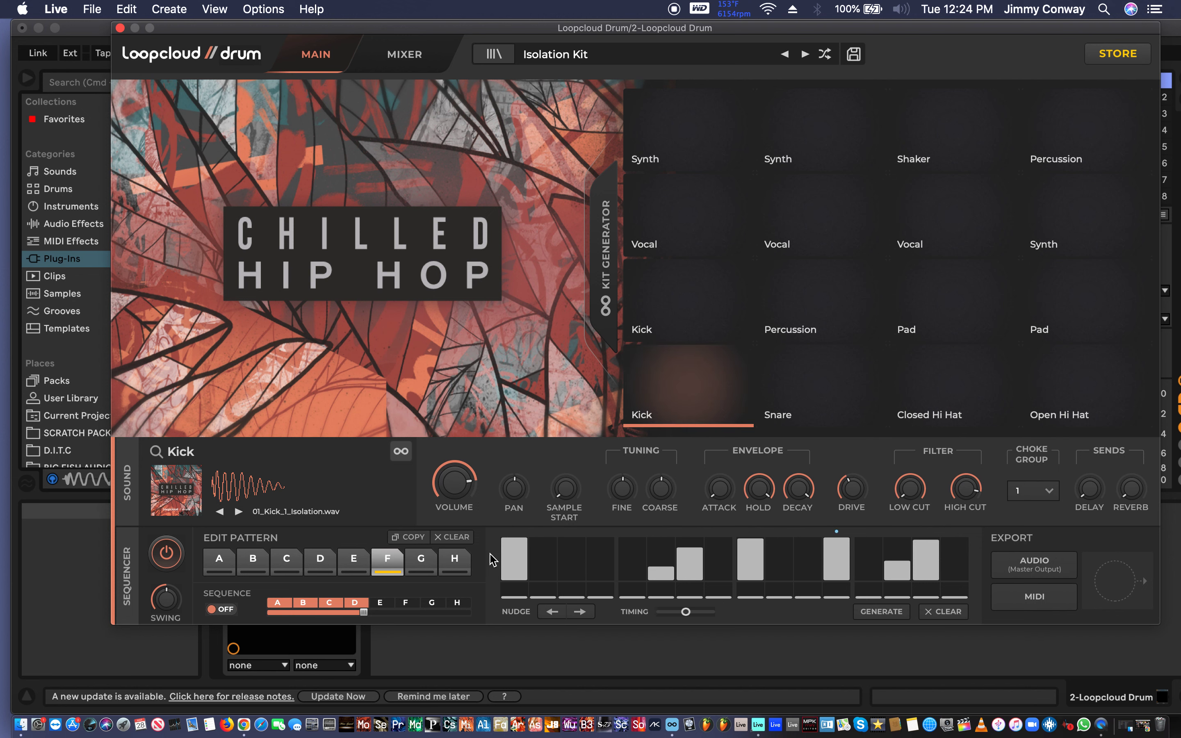
Shift pattern F's Kick hits four more steps earlier, and move them back one step later
{"action": "left_click", "coordinate": [580, 612]}
{"action": "left_click", "coordinate": [545, 615]}
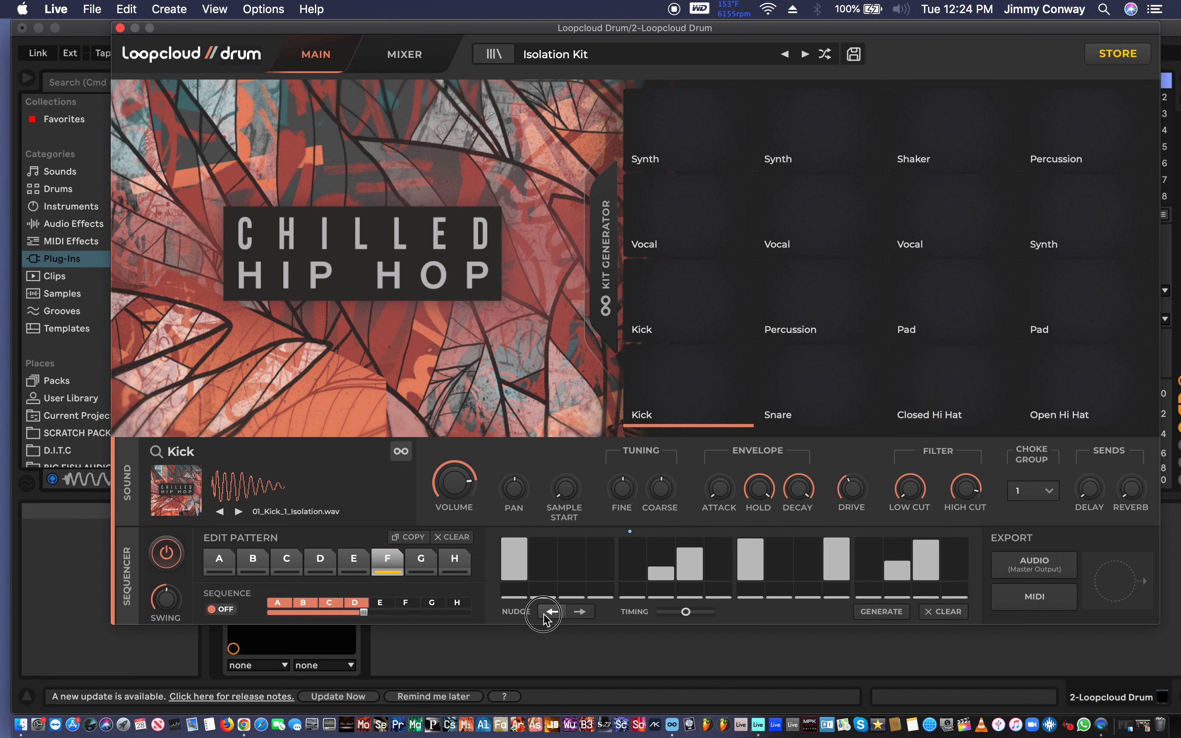
{"action": "left_click", "coordinate": [545, 616]}
{"action": "left_click", "coordinate": [545, 615]}
{"action": "left_click", "coordinate": [545, 615]}
{"action": "left_click", "coordinate": [545, 615]}
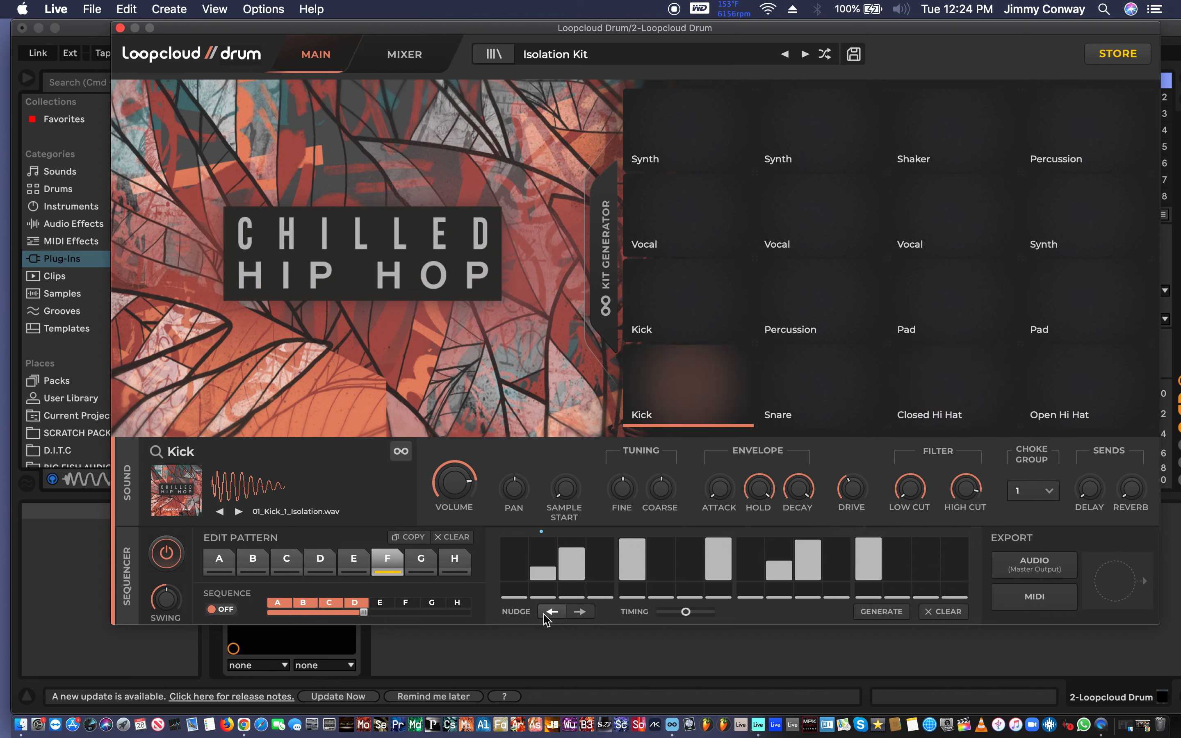
{"action": "left_click", "coordinate": [580, 612]}
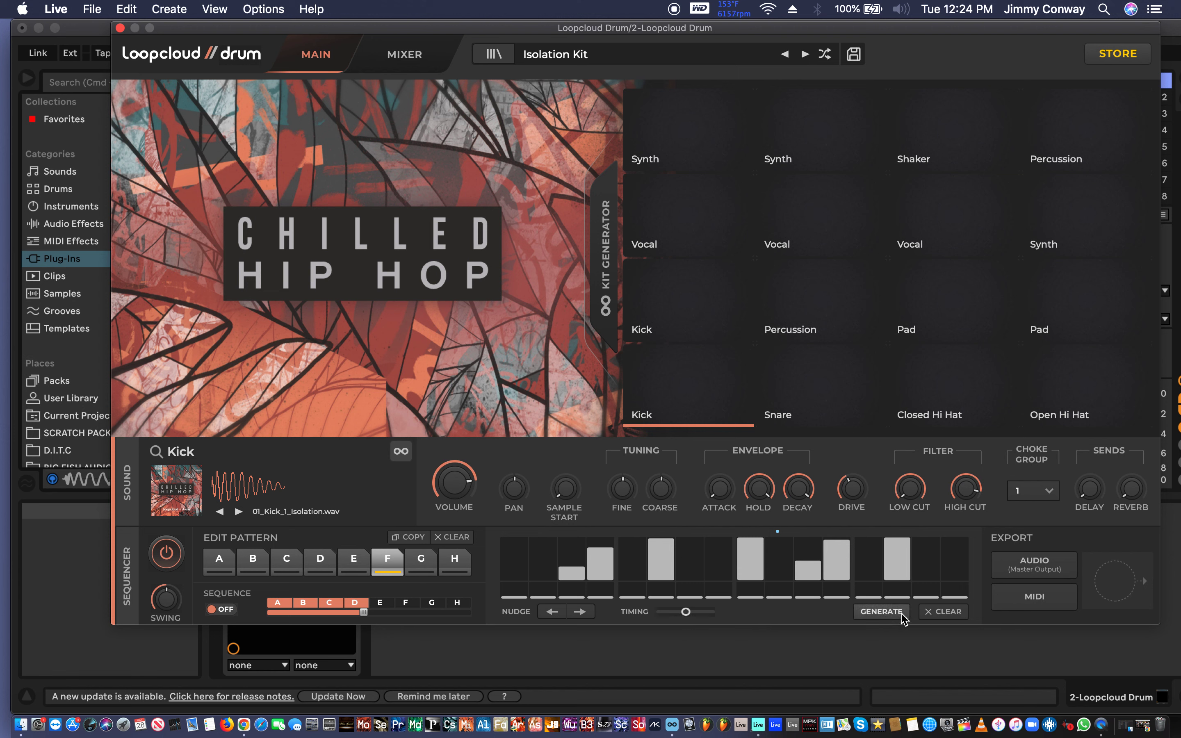
Generate random Closed Hi Hat sequences in pattern G five times, keeping the last one
{"action": "left_click", "coordinate": [929, 389]}
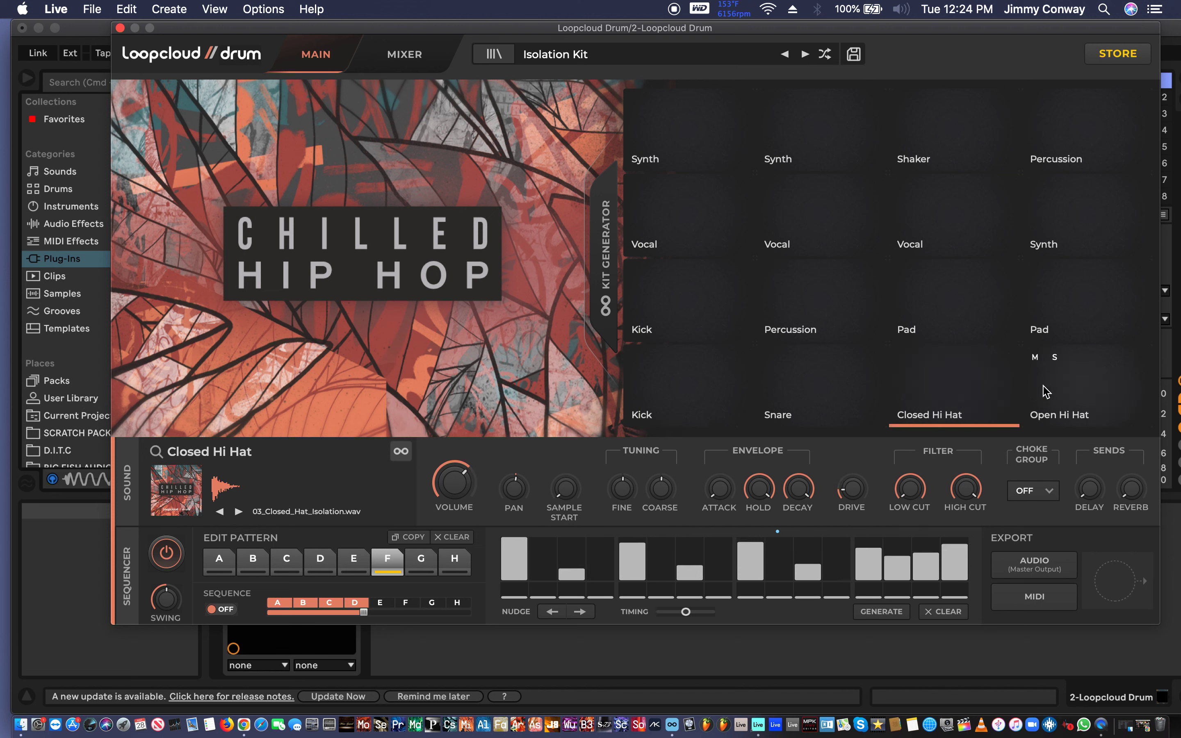
{"action": "left_click", "coordinate": [422, 562]}
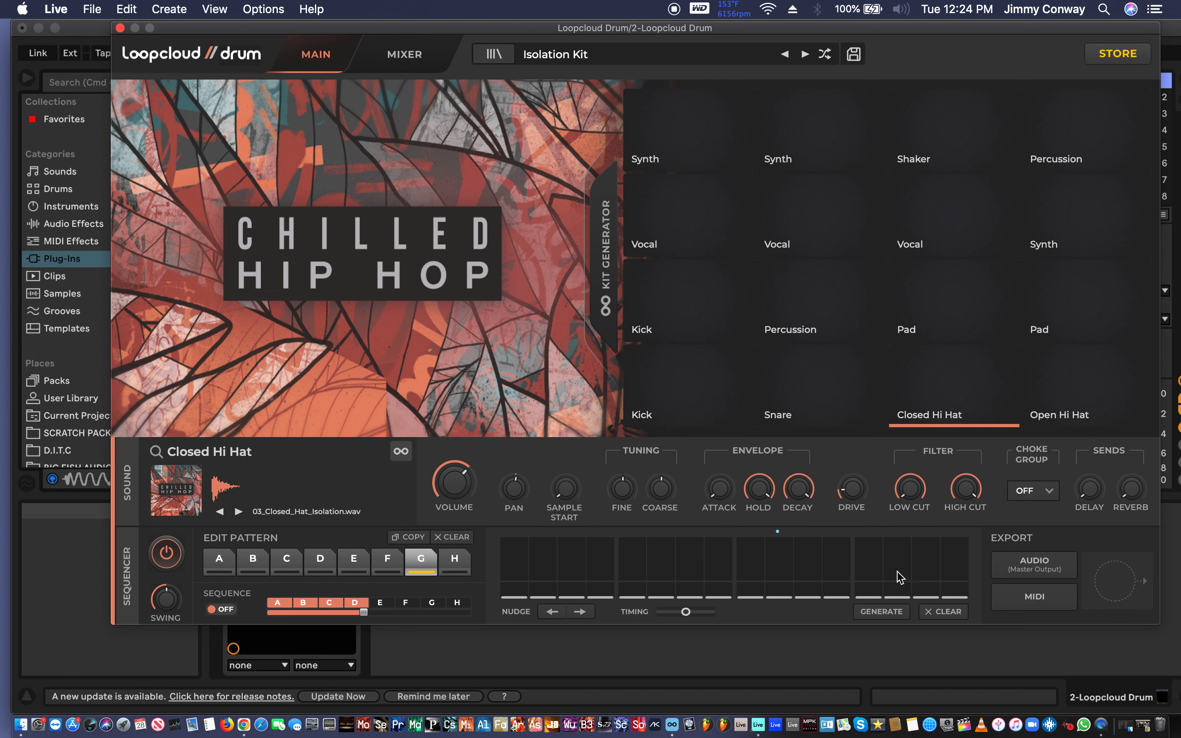
{"action": "left_click", "coordinate": [882, 611]}
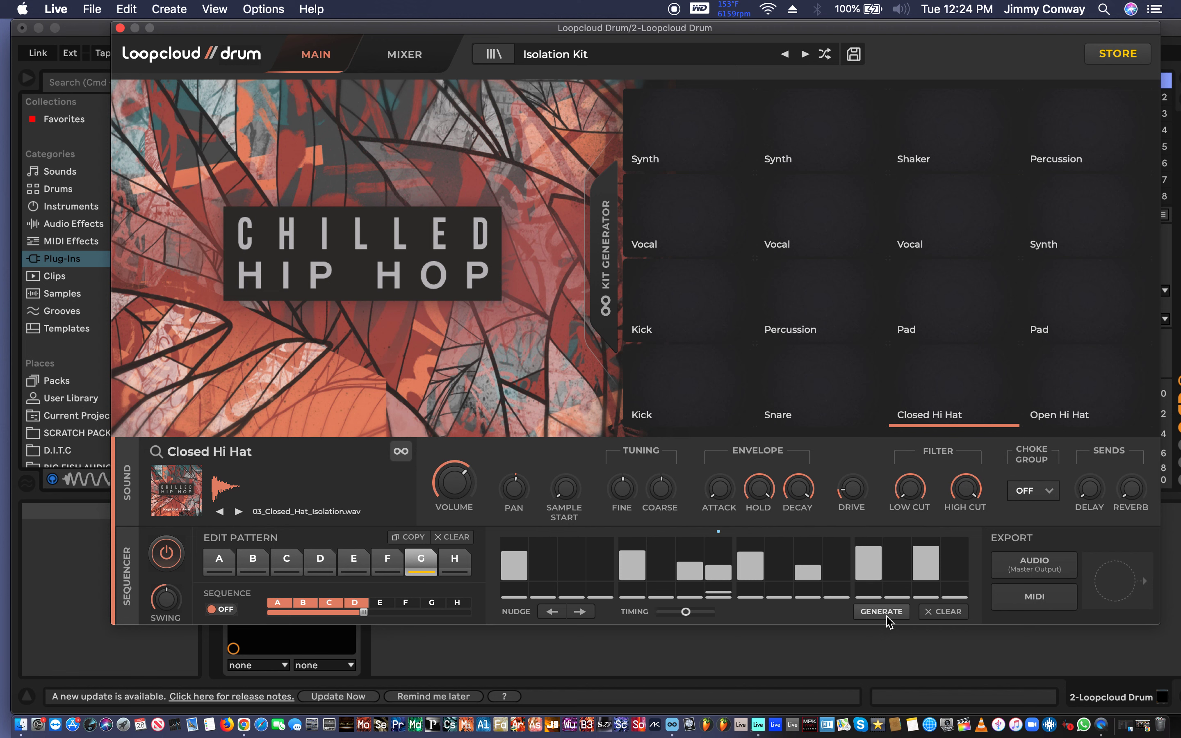
{"action": "left_click", "coordinate": [883, 611]}
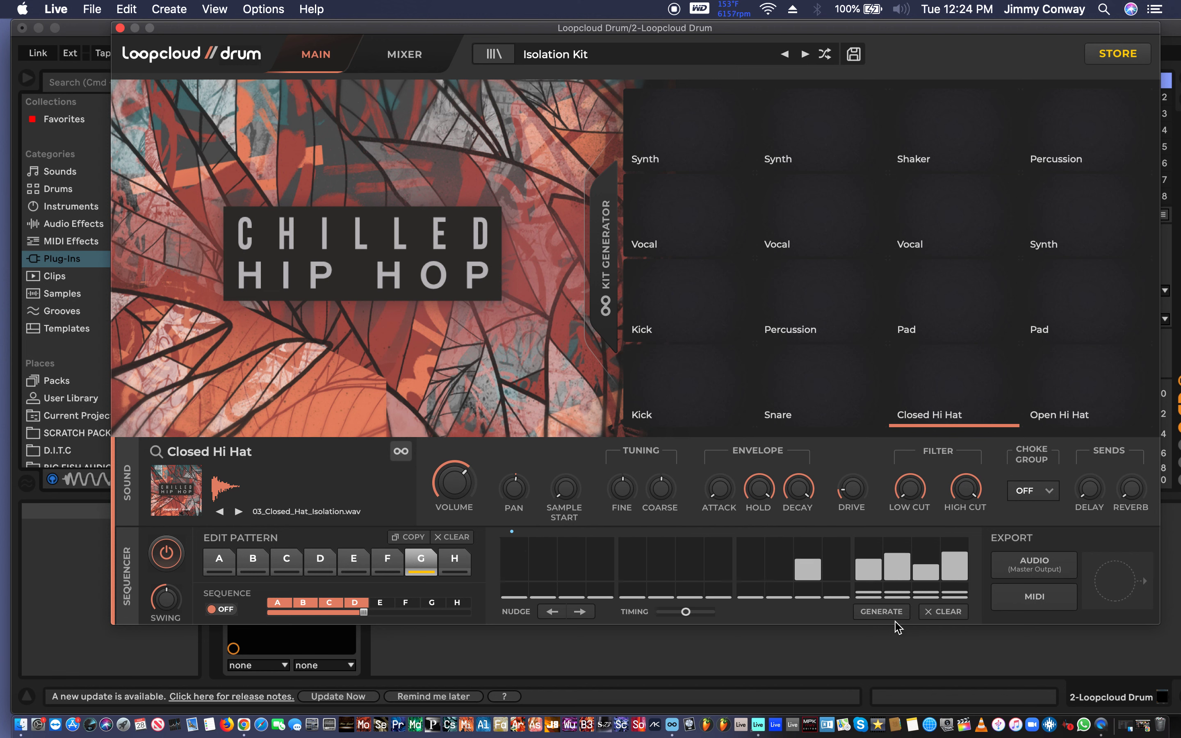
{"action": "left_click", "coordinate": [895, 613]}
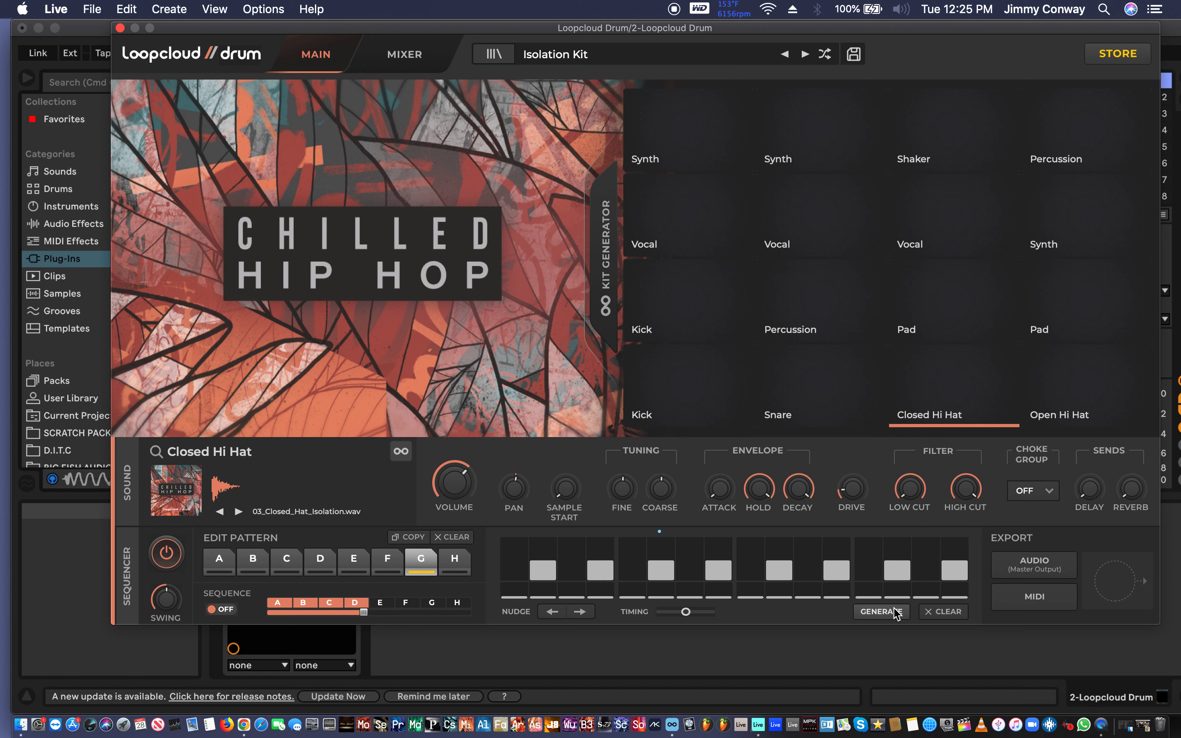
{"action": "left_click", "coordinate": [896, 613]}
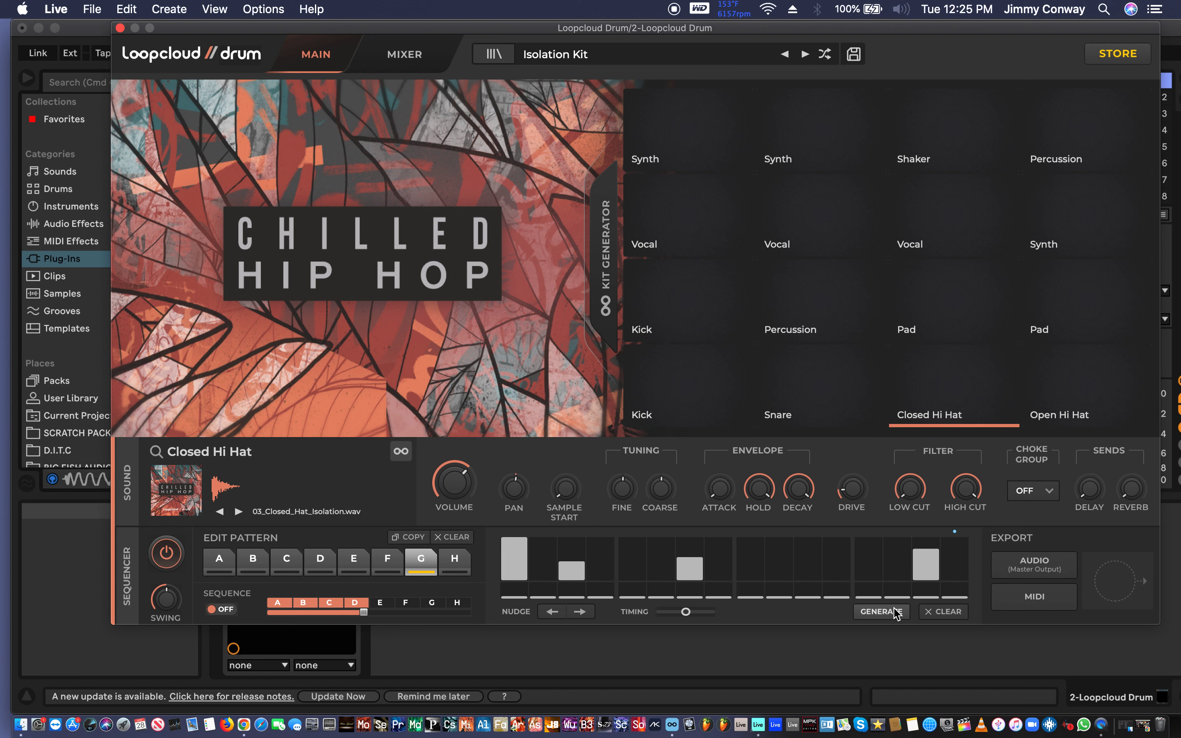
{"action": "left_click", "coordinate": [896, 613]}
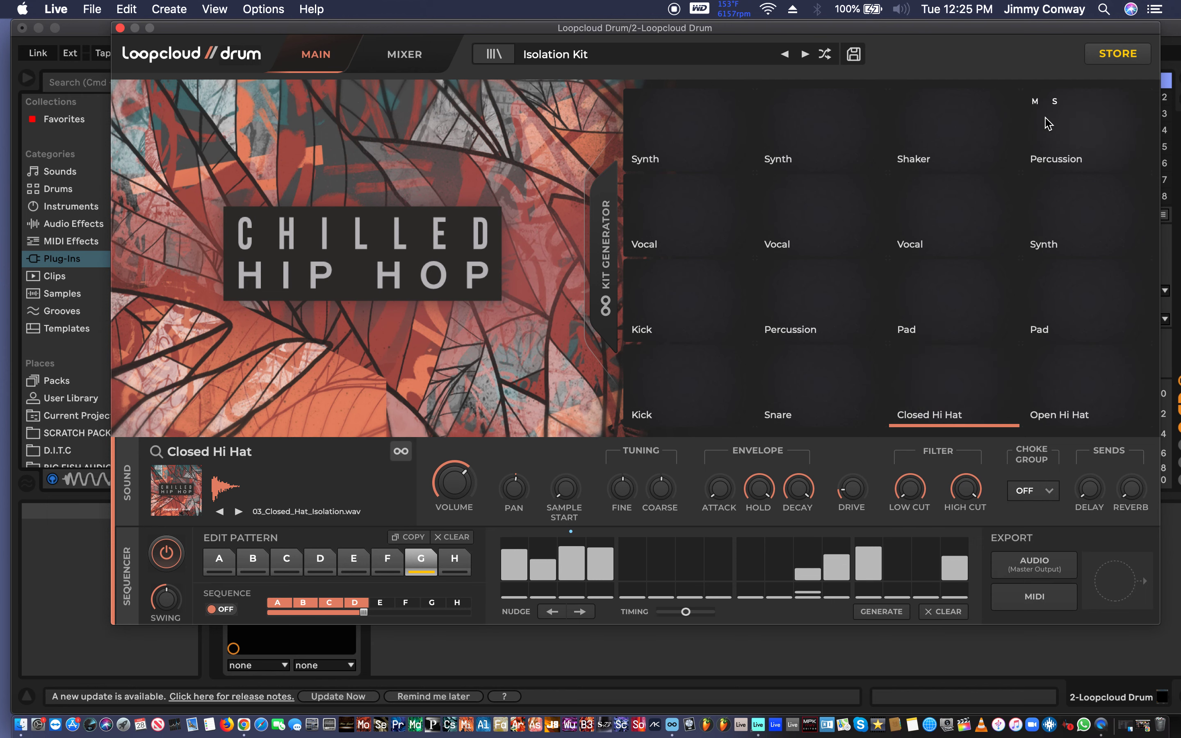
Export the pattern's master output as audio and drop the WAV into Live's empty mixer area as a new audio track
{"action": "left_click_drag", "start_coordinate": [1030, 33], "coordinate": [576, 82]}
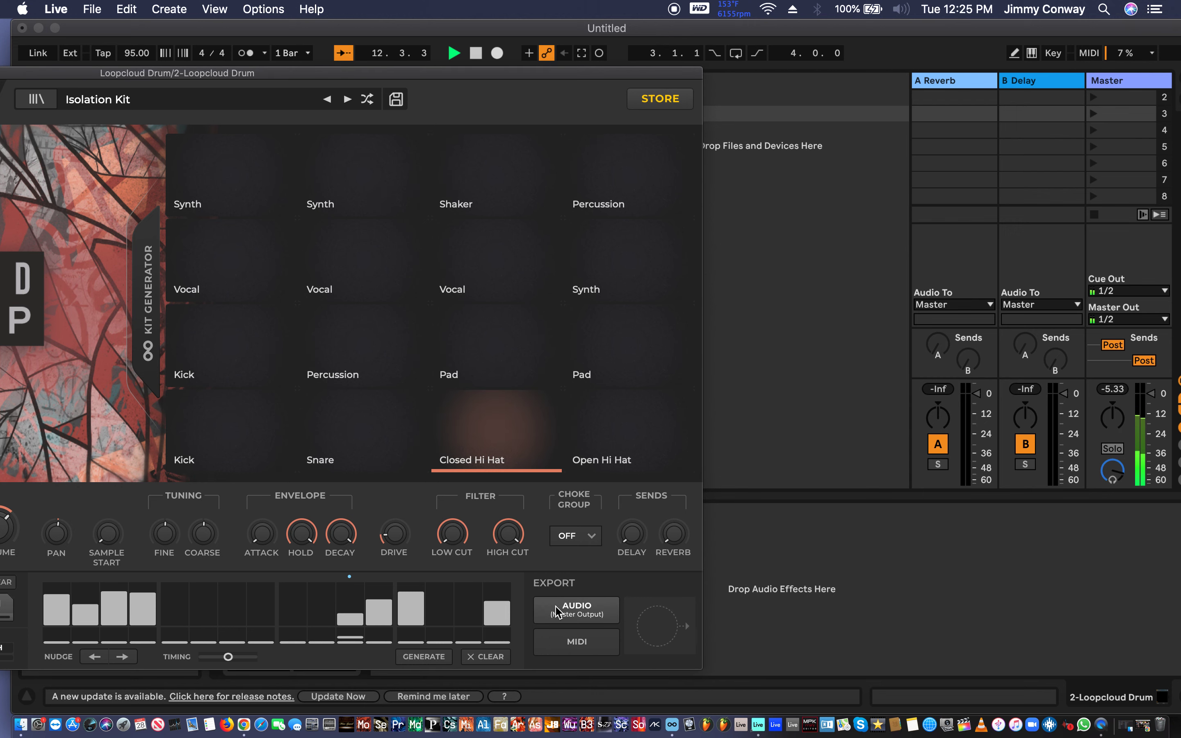
{"action": "left_click_drag", "start_coordinate": [576, 611], "coordinate": [781, 200]}
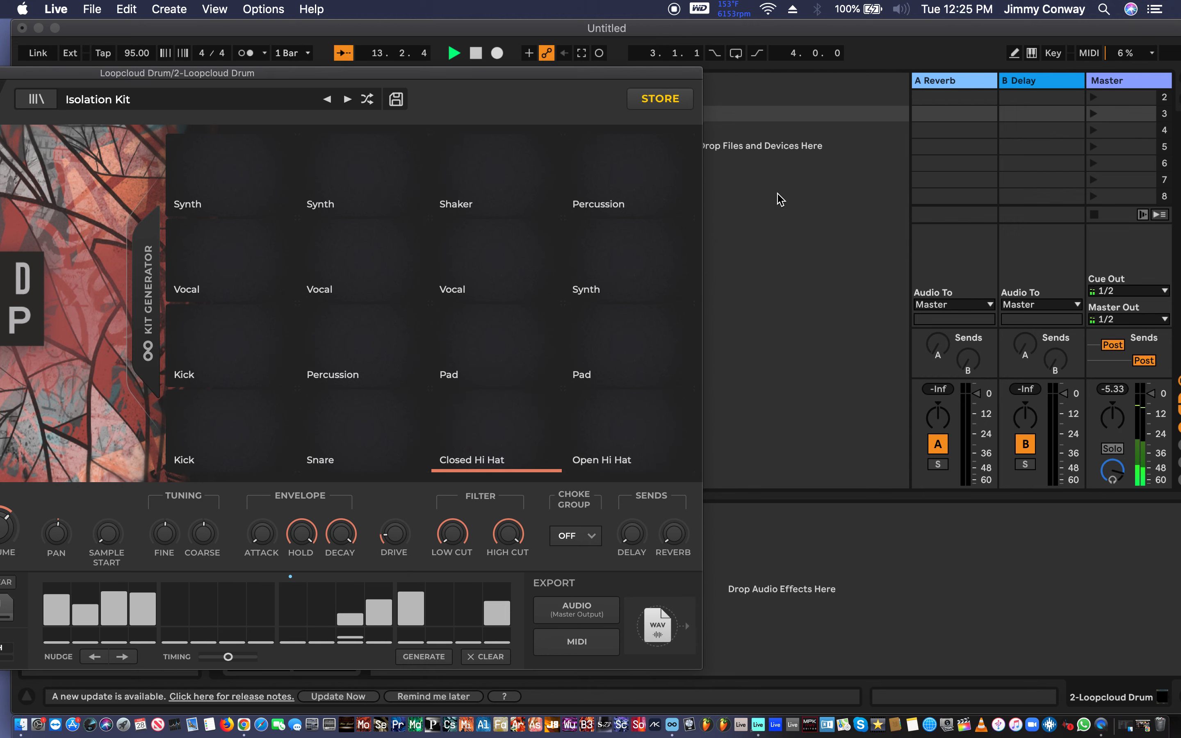
{"action": "left_click", "coordinate": [591, 608]}
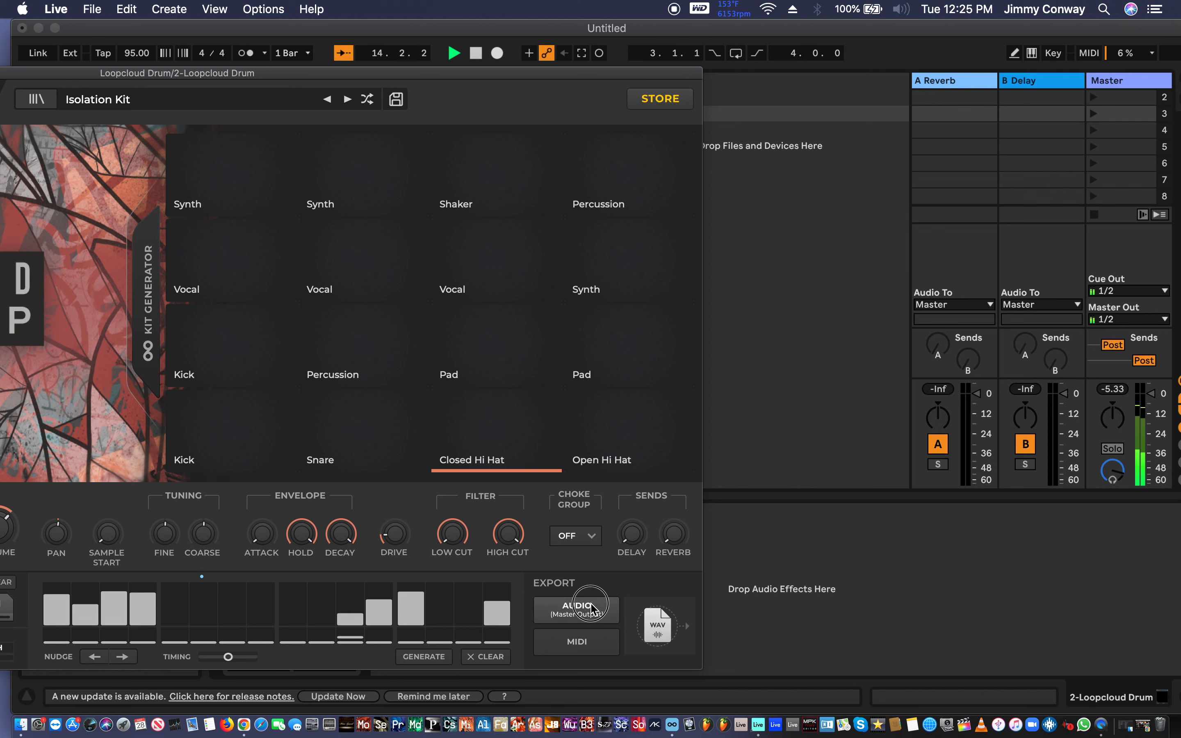
{"action": "left_click", "coordinate": [660, 635]}
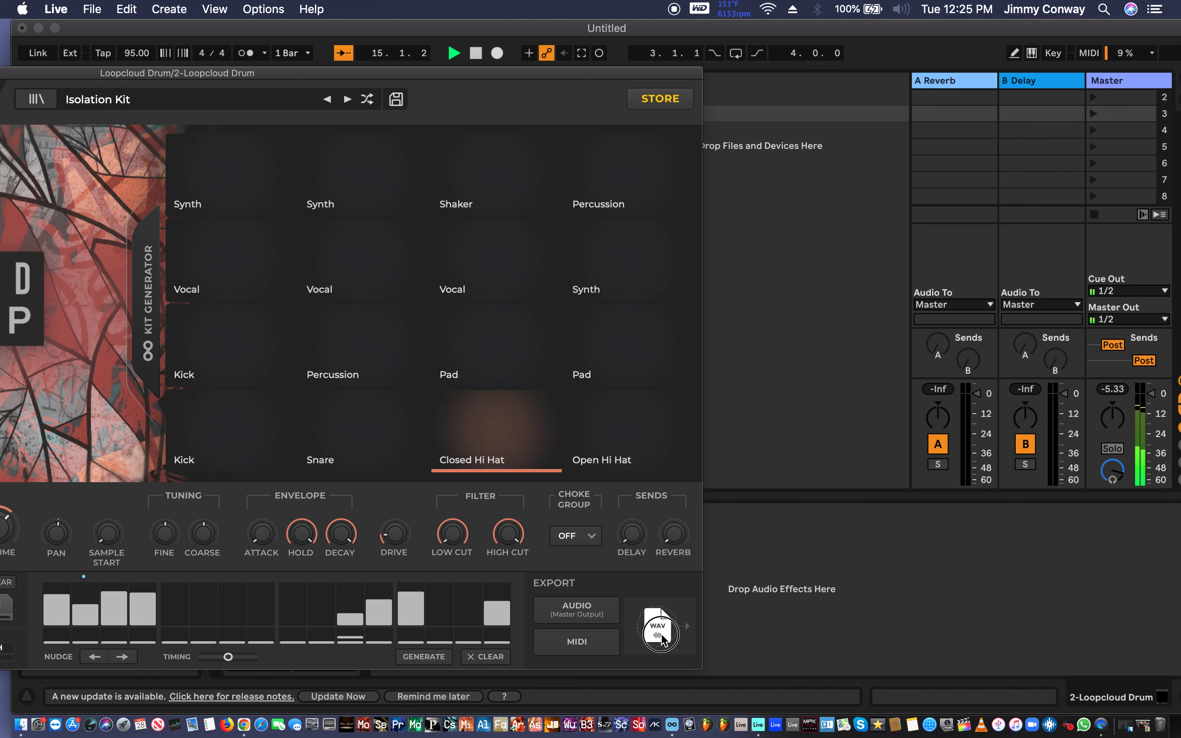
{"action": "left_click_drag", "start_coordinate": [662, 638], "coordinate": [786, 205]}
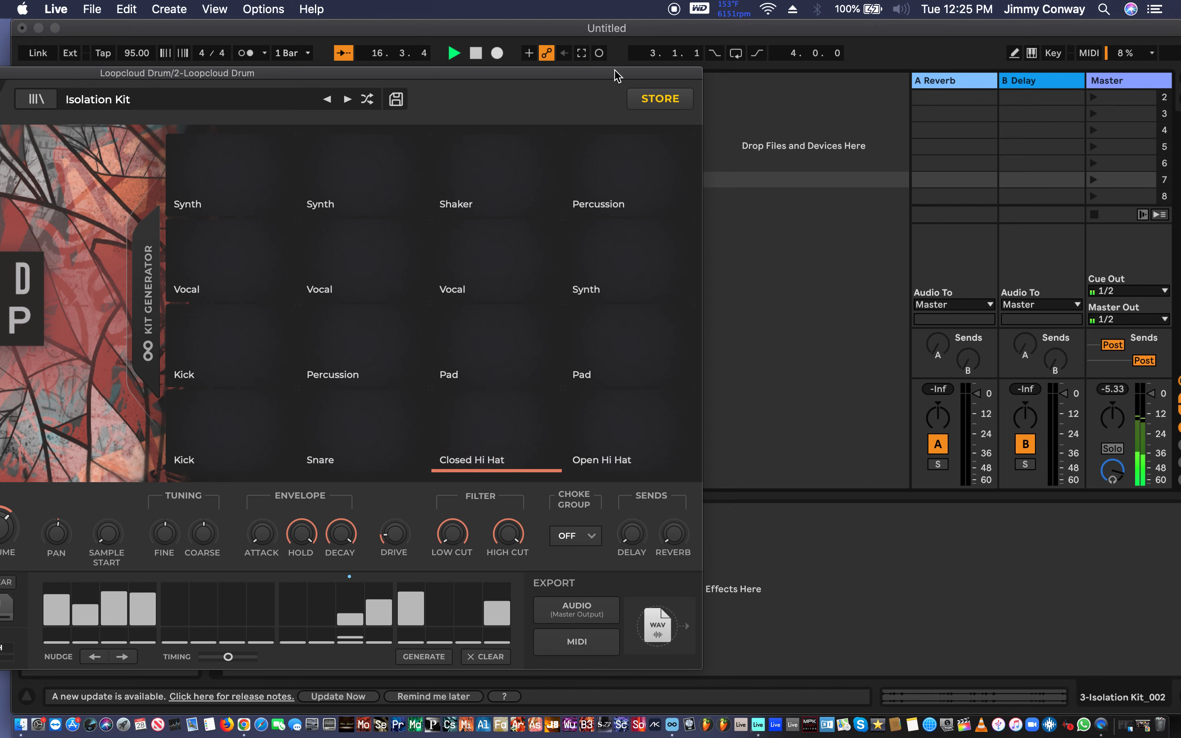
Move the exported Isolation Kit clip to the first clip slot of its track and launch it
{"action": "left_click_drag", "start_coordinate": [617, 76], "coordinate": [839, 254]}
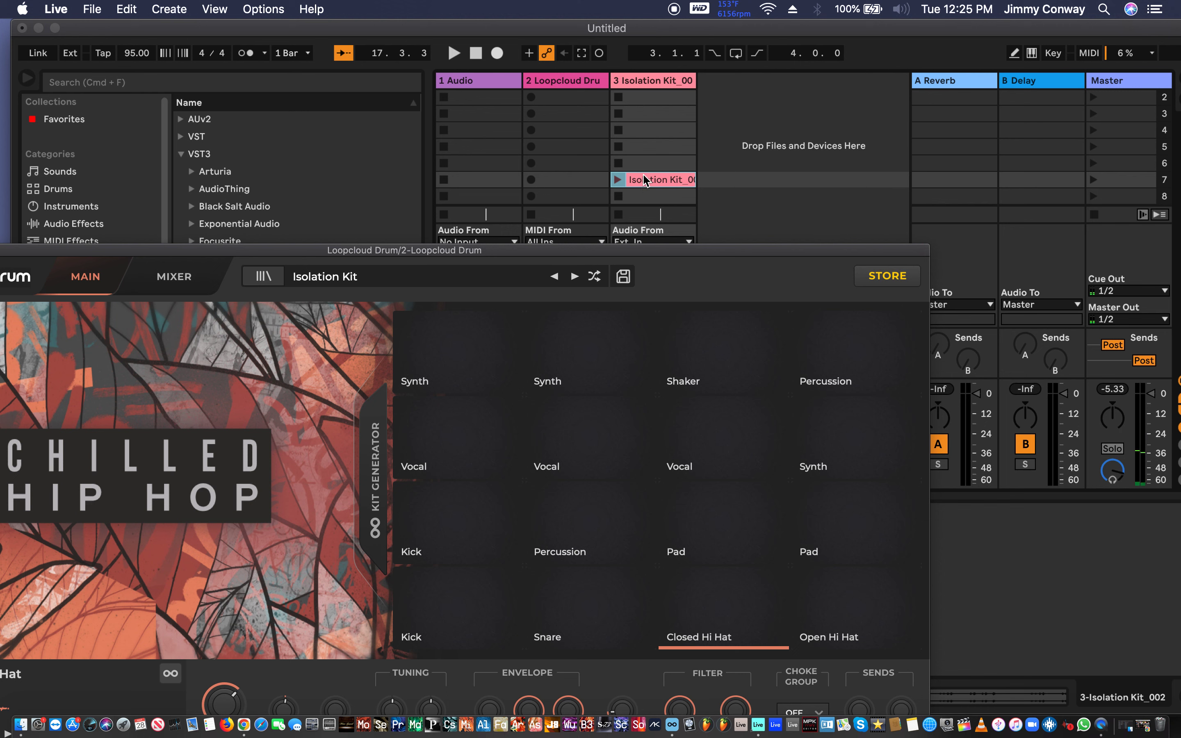
{"action": "left_click_drag", "start_coordinate": [644, 180], "coordinate": [645, 98]}
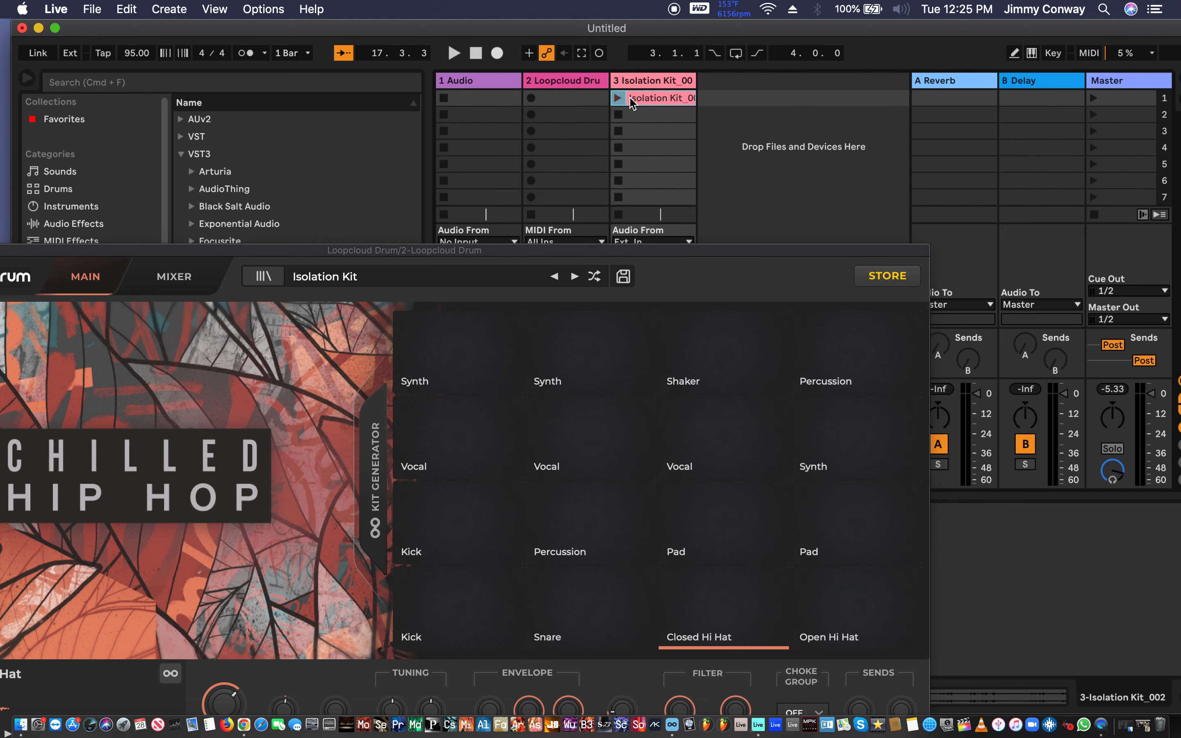
{"action": "left_click", "coordinate": [618, 98]}
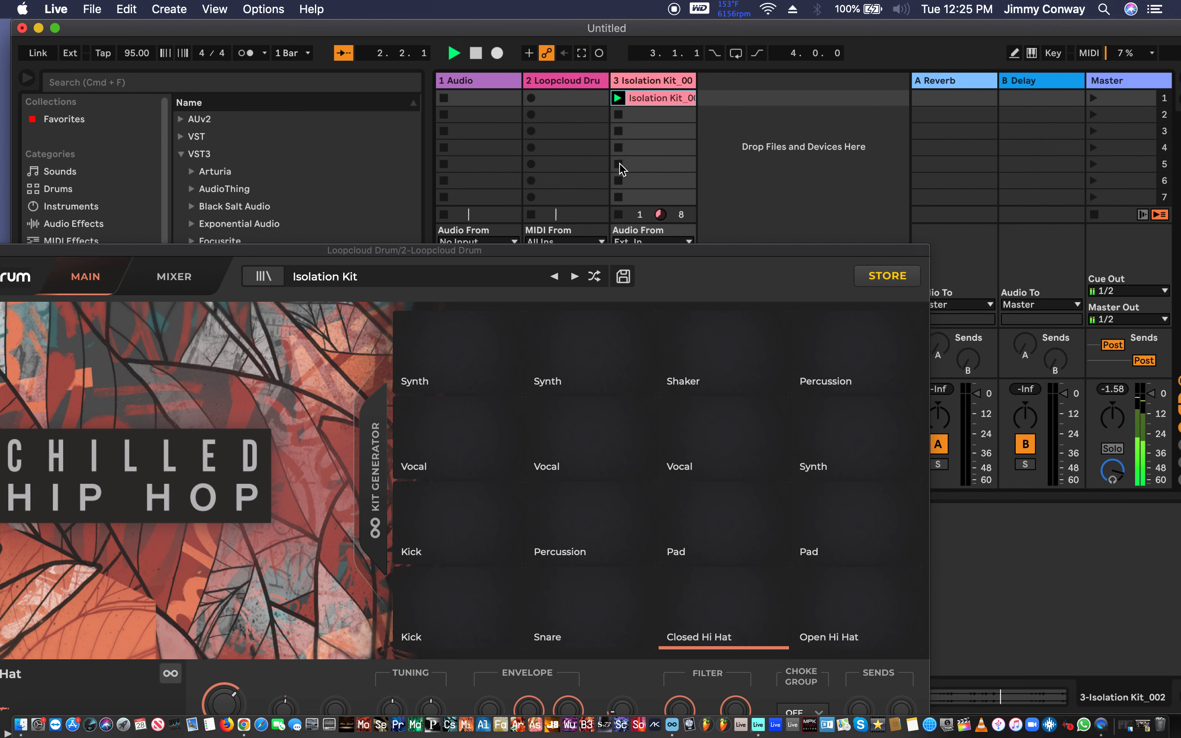
Turn off the Loopcloud Drum sequencer, and move the plug-in window down to uncover Live's tracks
{"action": "left_click_drag", "start_coordinate": [598, 249], "coordinate": [850, 54]}
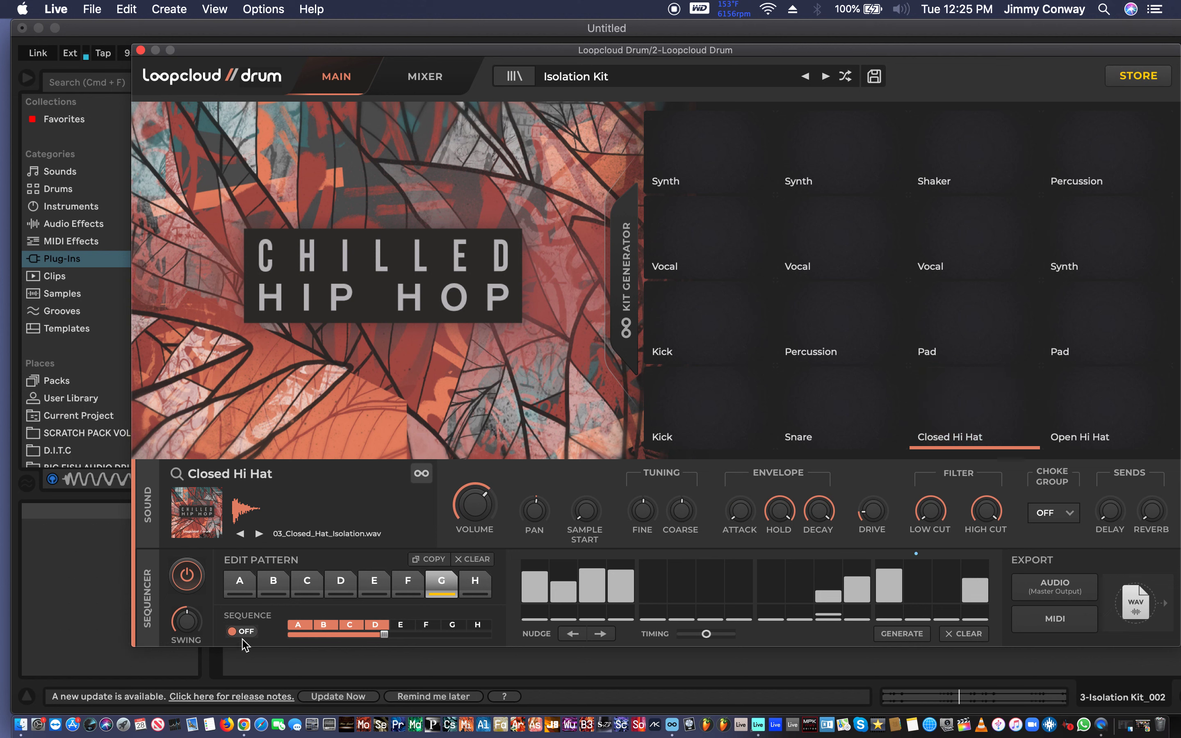
{"action": "left_click", "coordinate": [186, 576]}
{"action": "left_click_drag", "start_coordinate": [419, 51], "coordinate": [416, 386]}
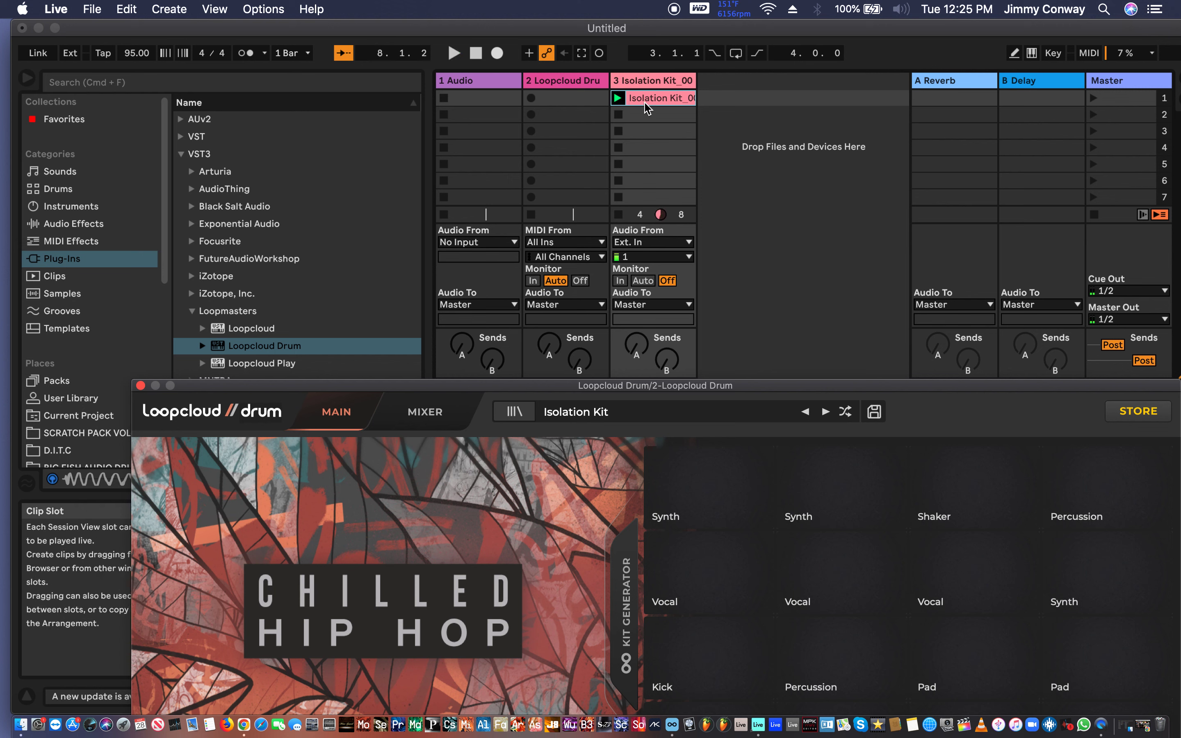
Delete the Isolation Kit audio track, and move the plug-in window back up to show its sequencer
{"action": "left_click", "coordinate": [645, 103]}
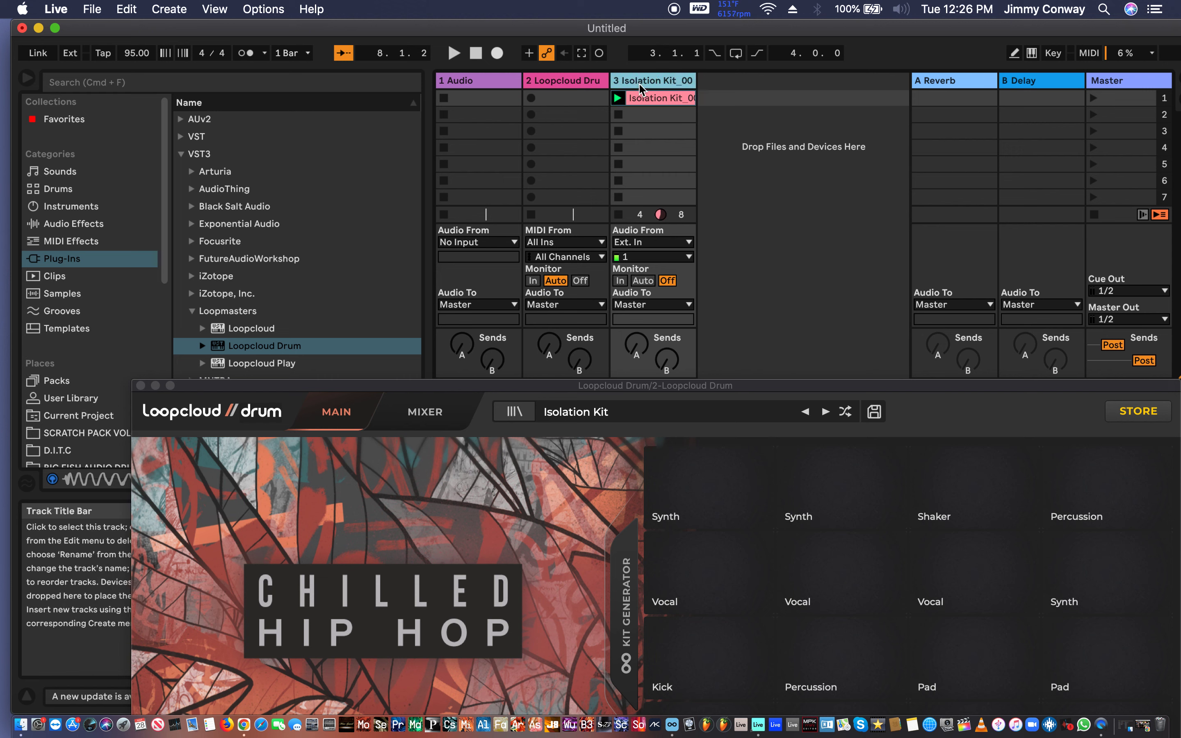
{"action": "key", "text": "Delete"}
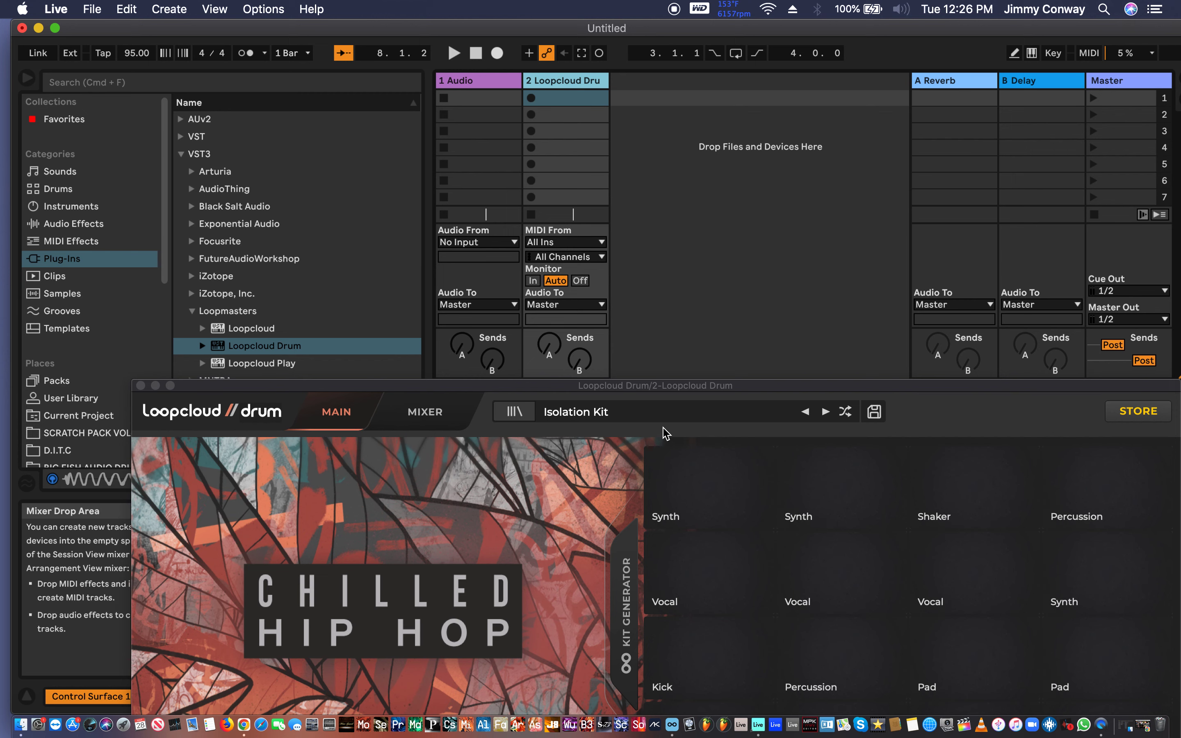
{"action": "left_click_drag", "start_coordinate": [600, 385], "coordinate": [535, 23]}
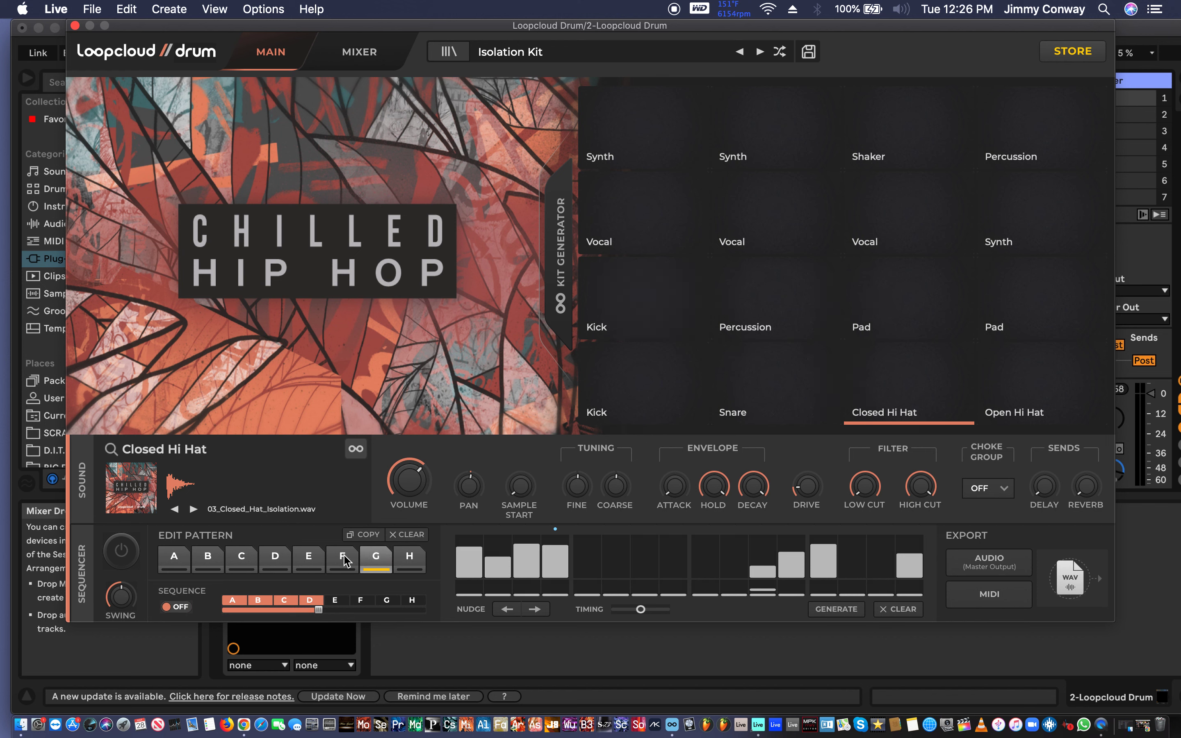
Select pattern E in the sequencer, move the plug-in window off Live's transport, and start playback
{"action": "left_click", "coordinate": [309, 559]}
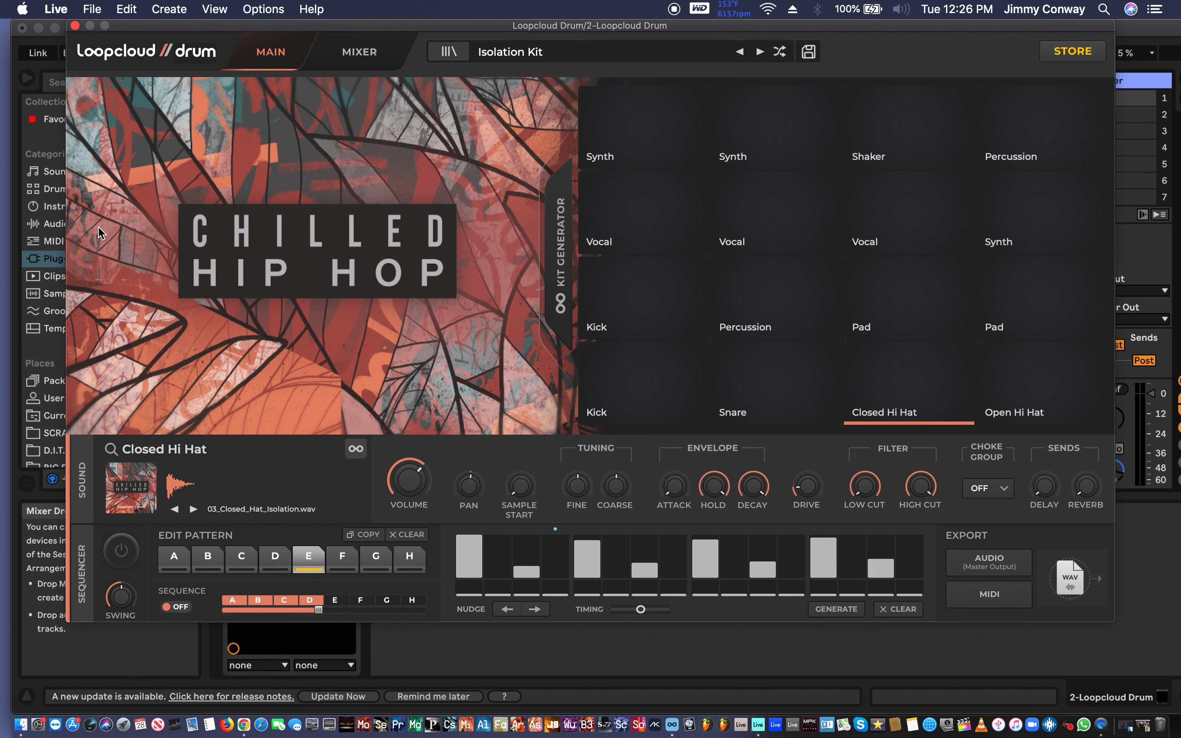
{"action": "left_click", "coordinate": [17, 100]}
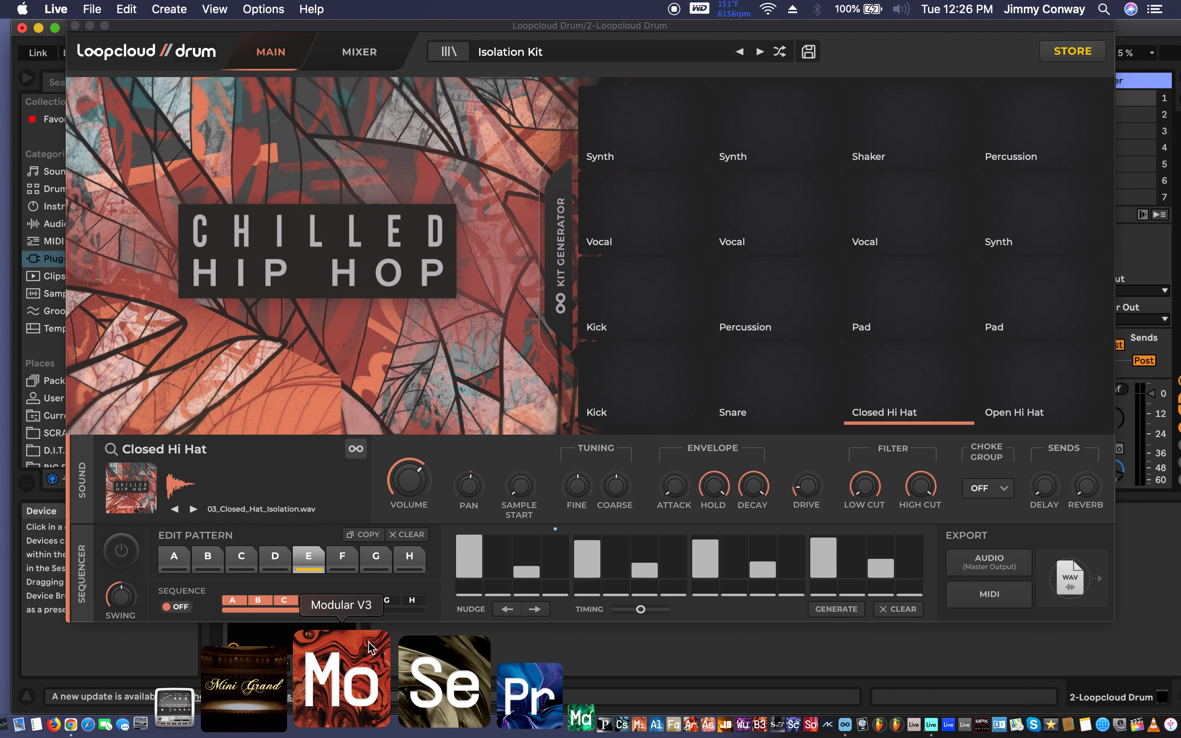
{"action": "left_click_drag", "start_coordinate": [747, 28], "coordinate": [683, 137]}
{"action": "left_click", "coordinate": [457, 53]}
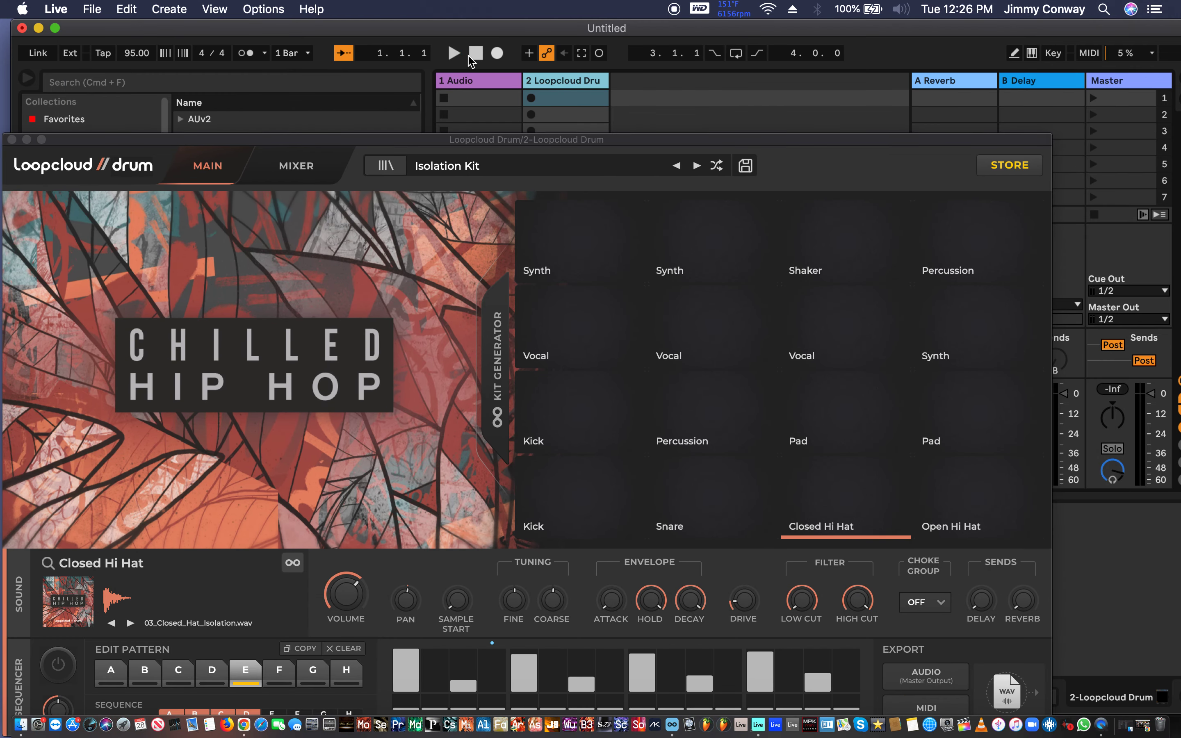
{"action": "left_click", "coordinate": [456, 55]}
Move the plug-in window back up, turn on the Loopcloud Drum sequencer, and play pattern E
{"action": "left_click_drag", "start_coordinate": [512, 143], "coordinate": [621, 73]}
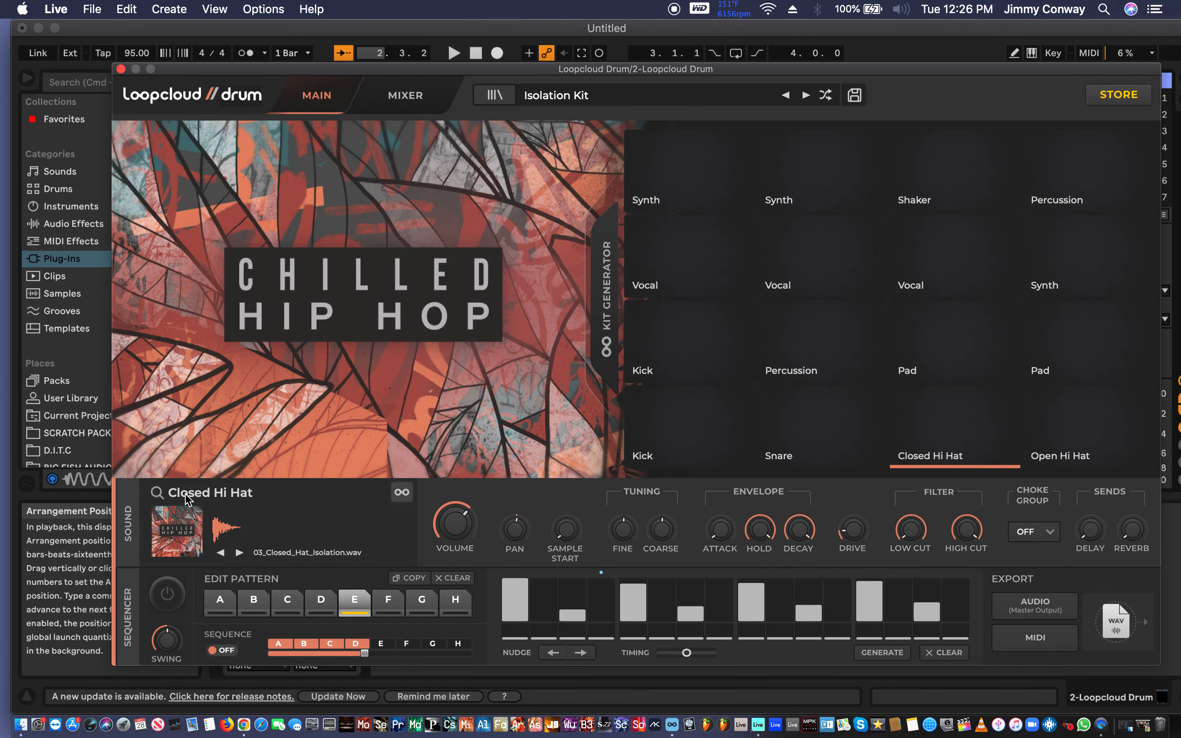
{"action": "left_click", "coordinate": [163, 603]}
{"action": "key", "text": "space"}
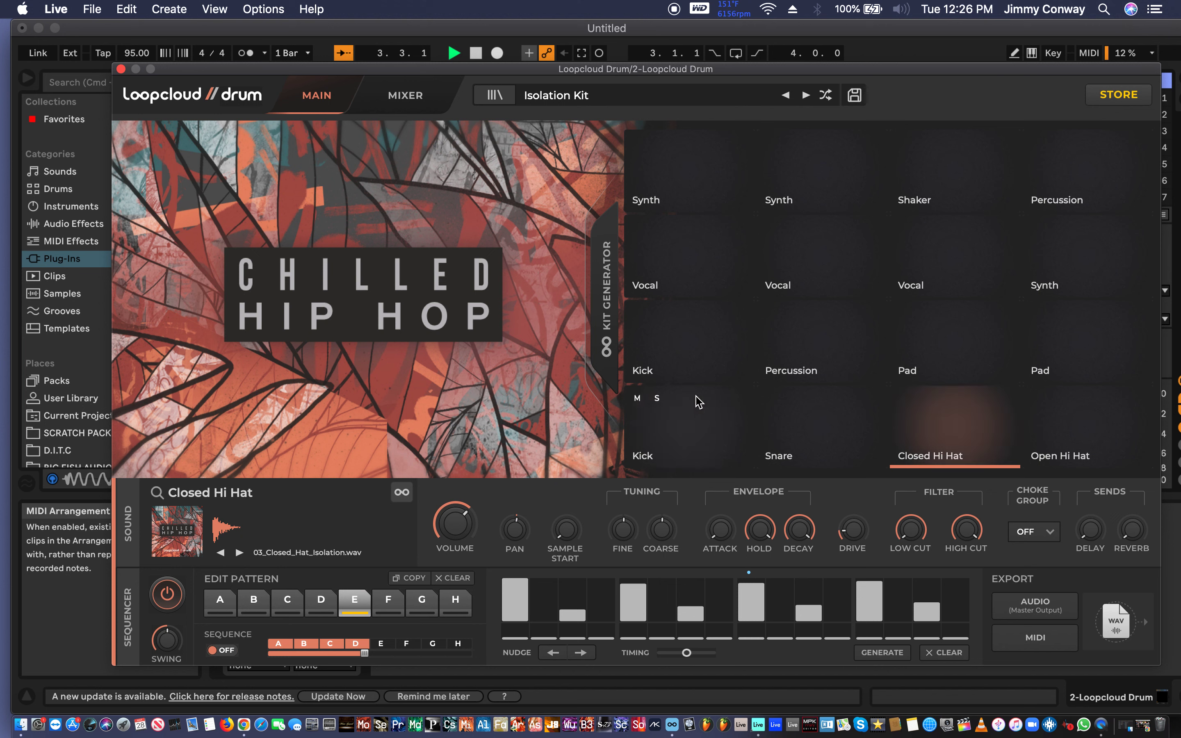
Open the Kit Generator and show the search tags of the lower Kick pad and the Snare pad
{"action": "left_click", "coordinate": [614, 310]}
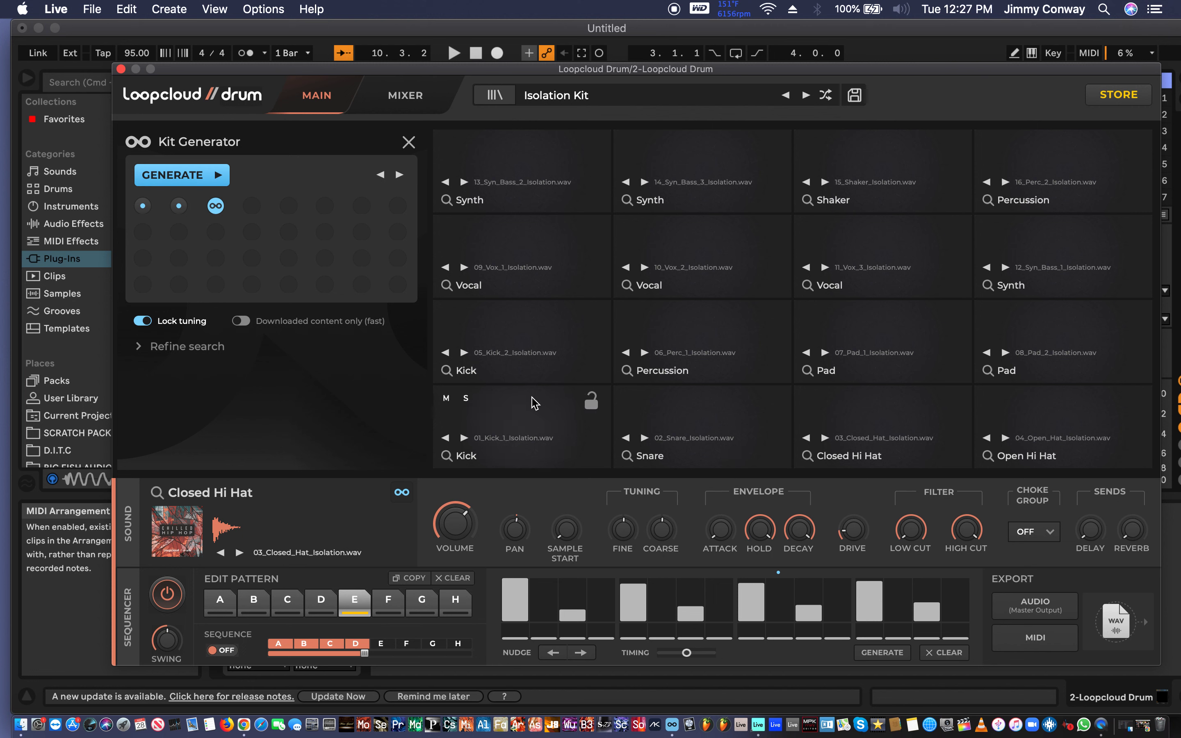
{"action": "left_click", "coordinate": [511, 455]}
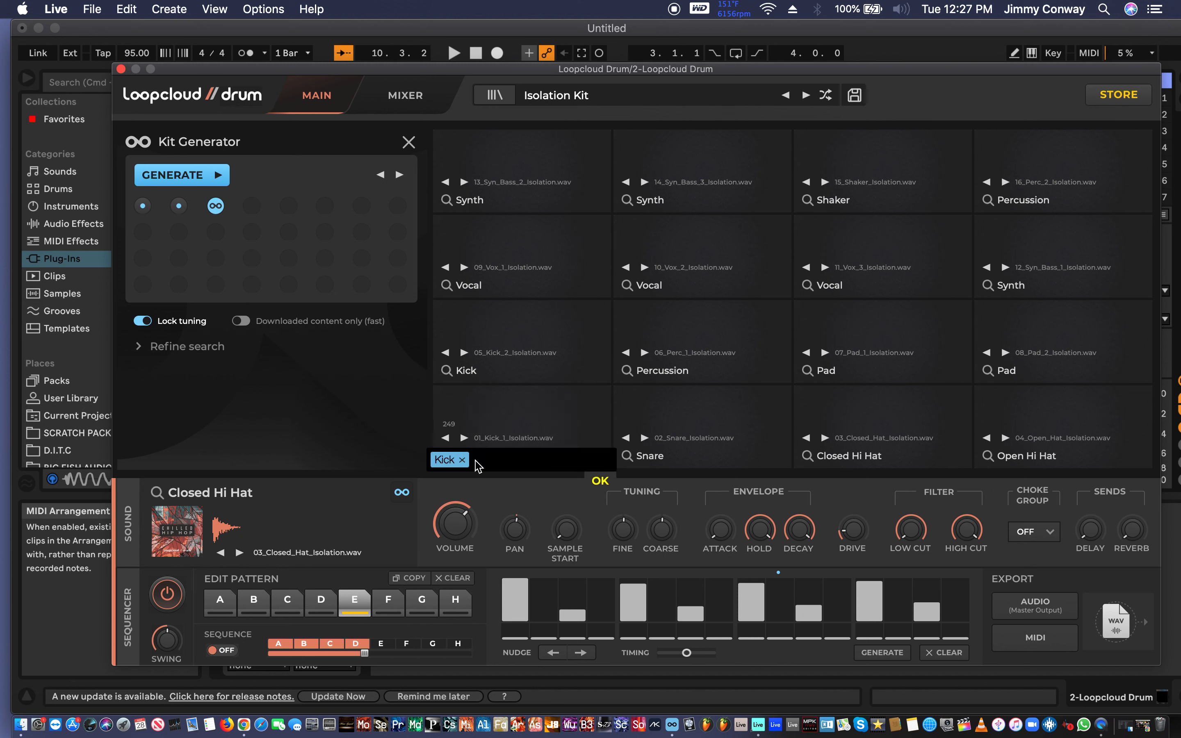
{"action": "left_click", "coordinate": [727, 456]}
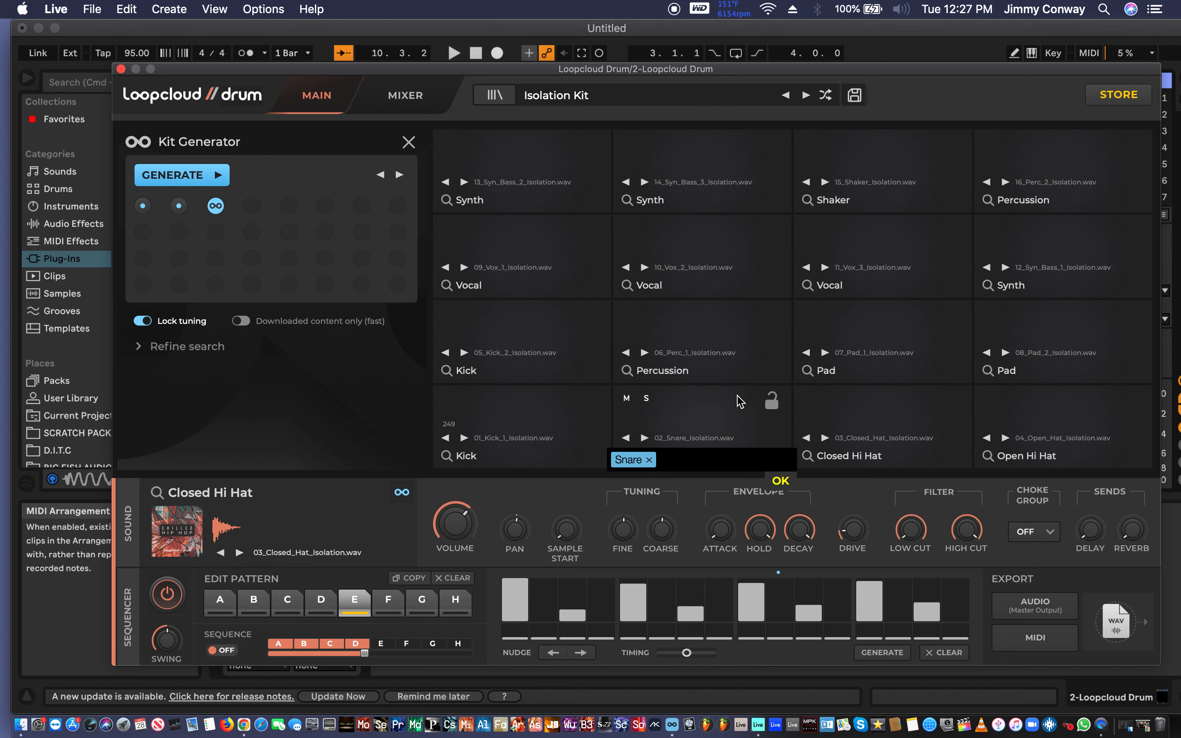
{"action": "left_click", "coordinate": [782, 485]}
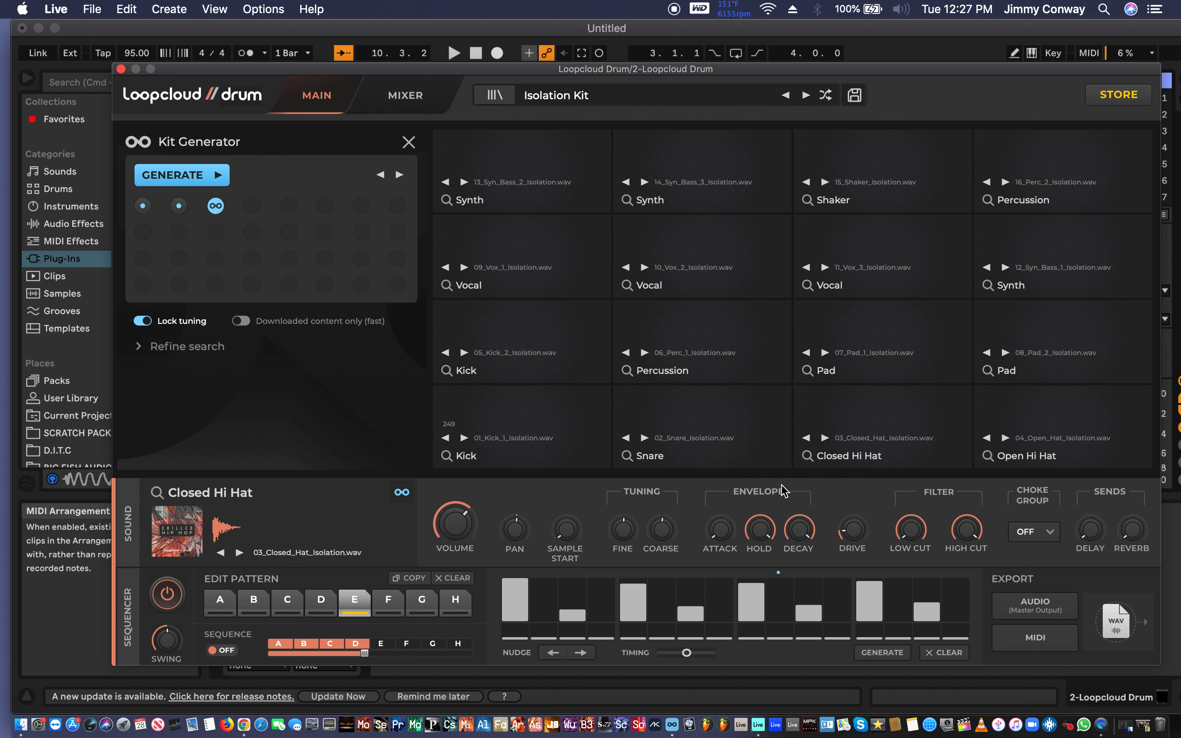
Play the pattern and generate a new kit with the Kit Generator
{"action": "key", "text": "space"}
{"action": "key", "text": "space"}
{"action": "key", "text": "space"}
{"action": "left_click", "coordinate": [187, 171]}
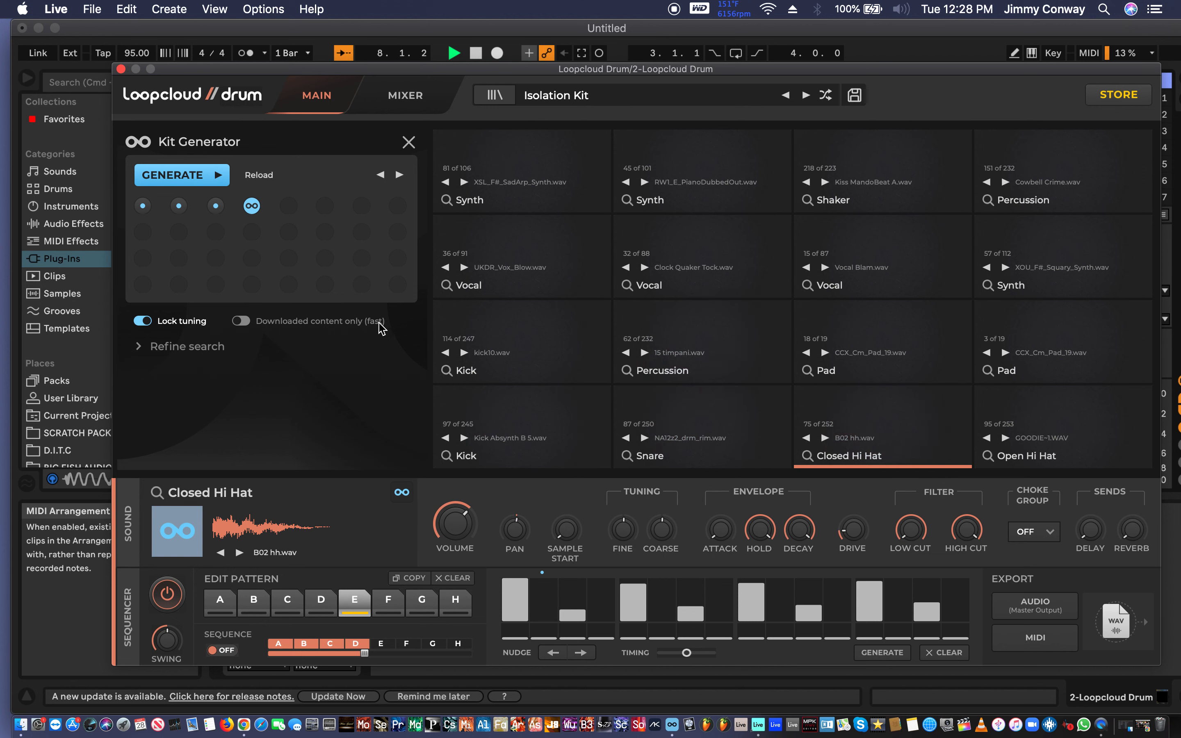
Limit the Kit Generator to downloaded content only, generate three more kits during playback, and stop playback
{"action": "left_click", "coordinate": [241, 321]}
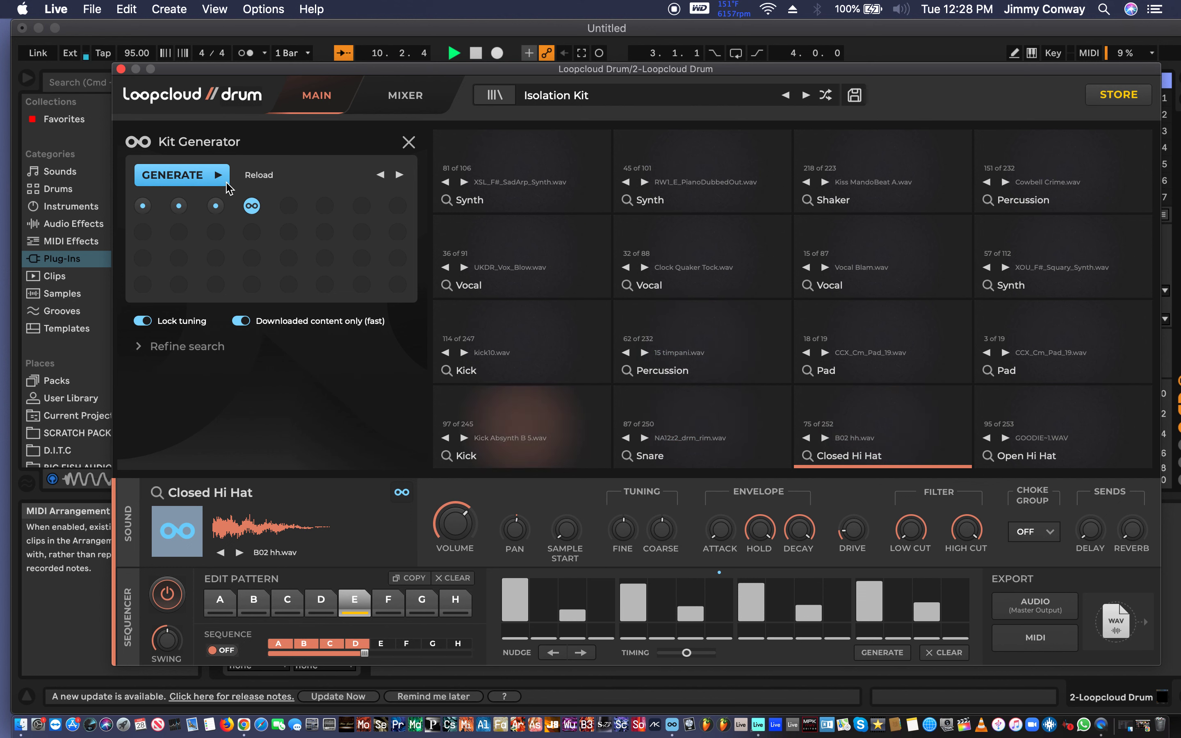
{"action": "left_click", "coordinate": [200, 174]}
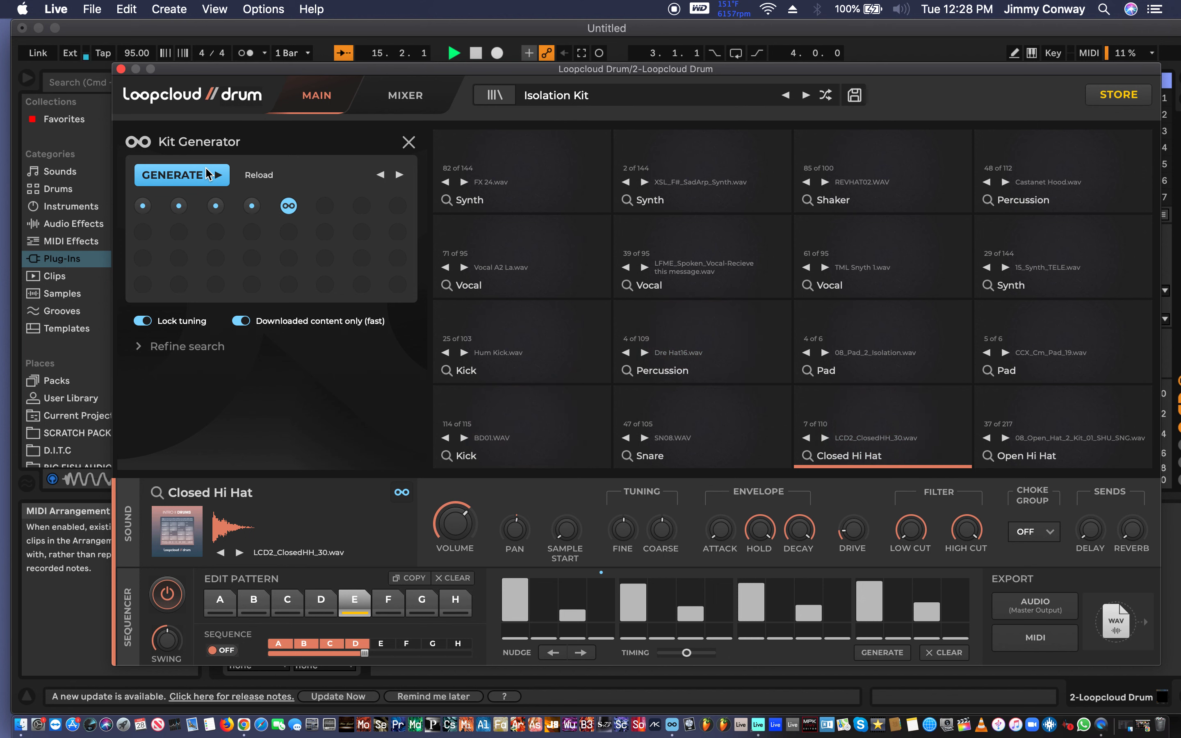
{"action": "left_click", "coordinate": [209, 174]}
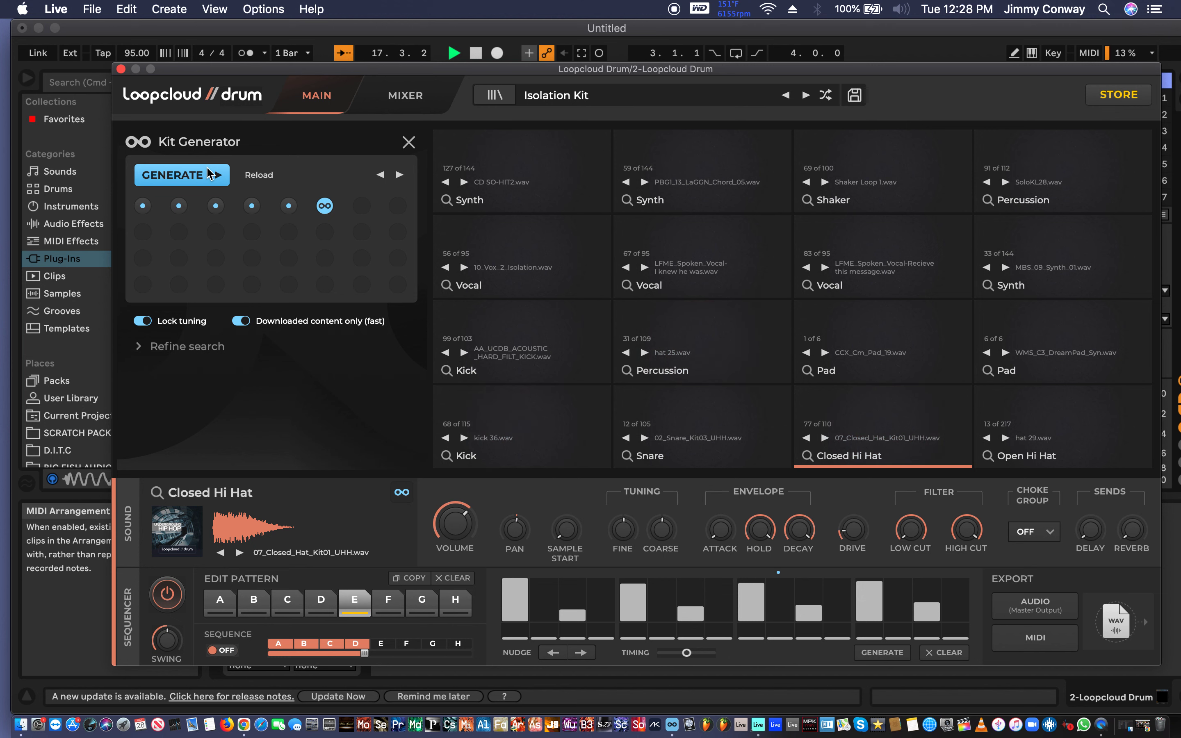
{"action": "left_click", "coordinate": [209, 175]}
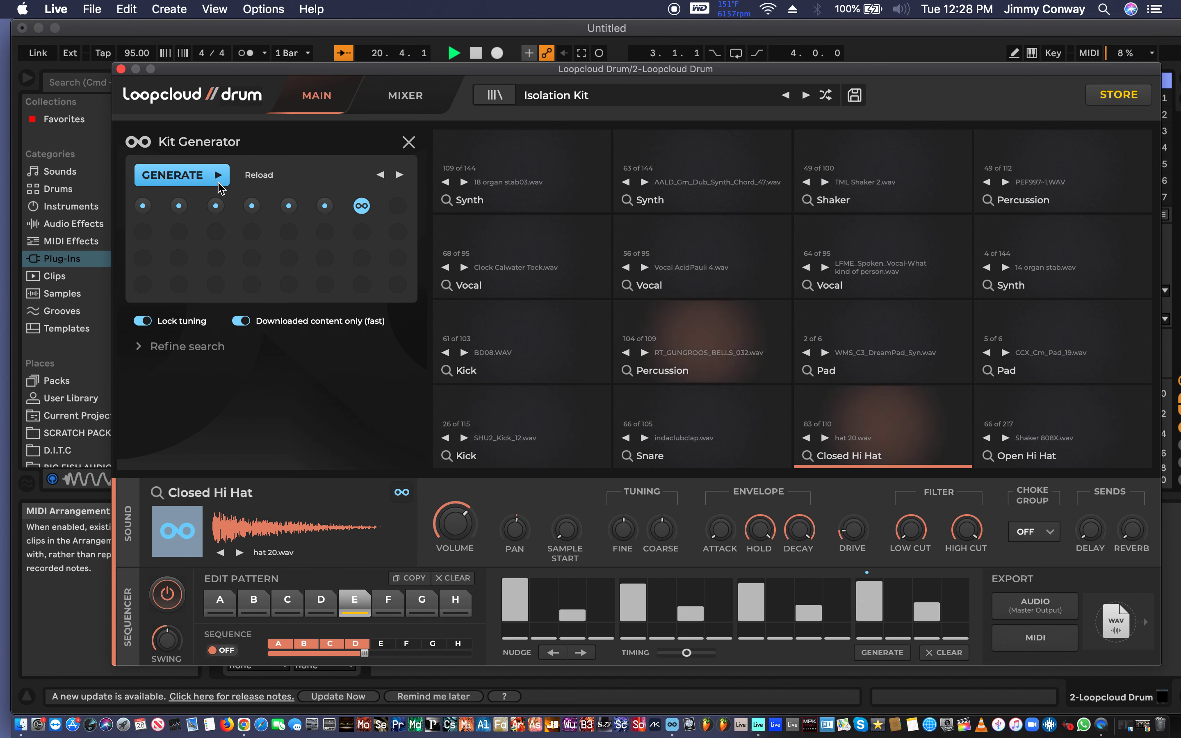
{"action": "key", "text": "space"}
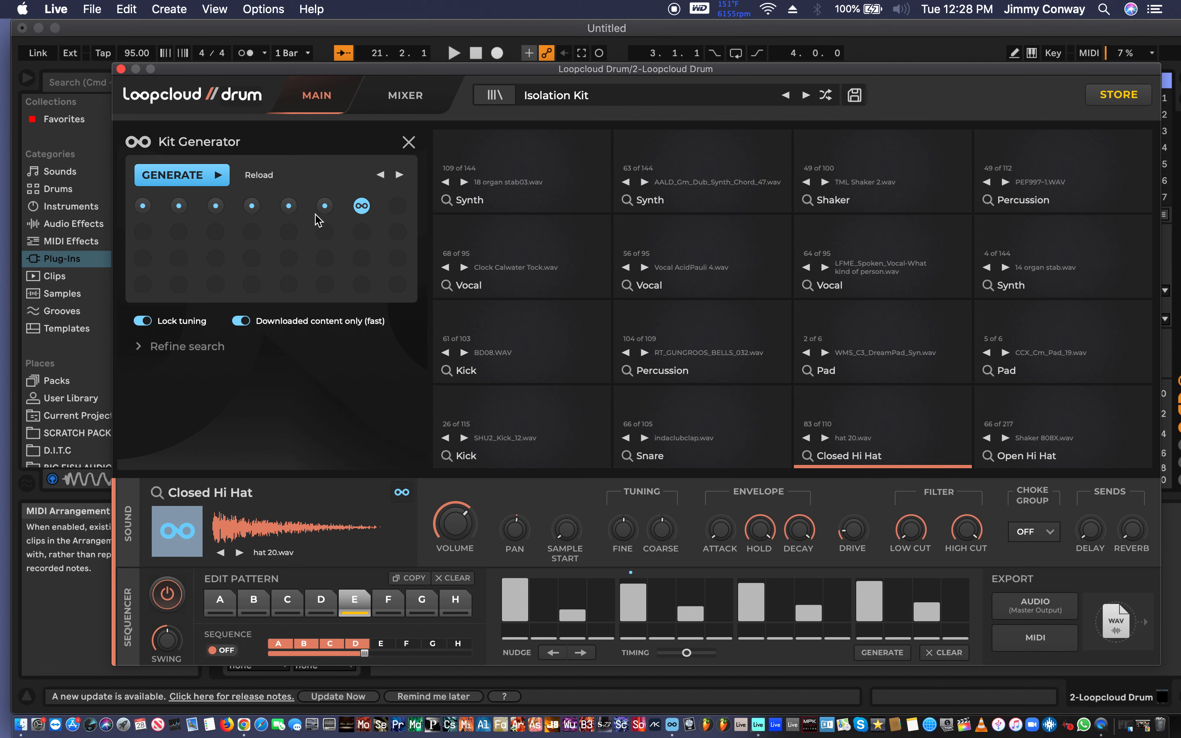
Recall the third kit in the generator history, play it, and switch back to the seventh kit
{"action": "mouse_move", "coordinate": [566, 282]}
{"action": "left_click", "coordinate": [217, 206]}
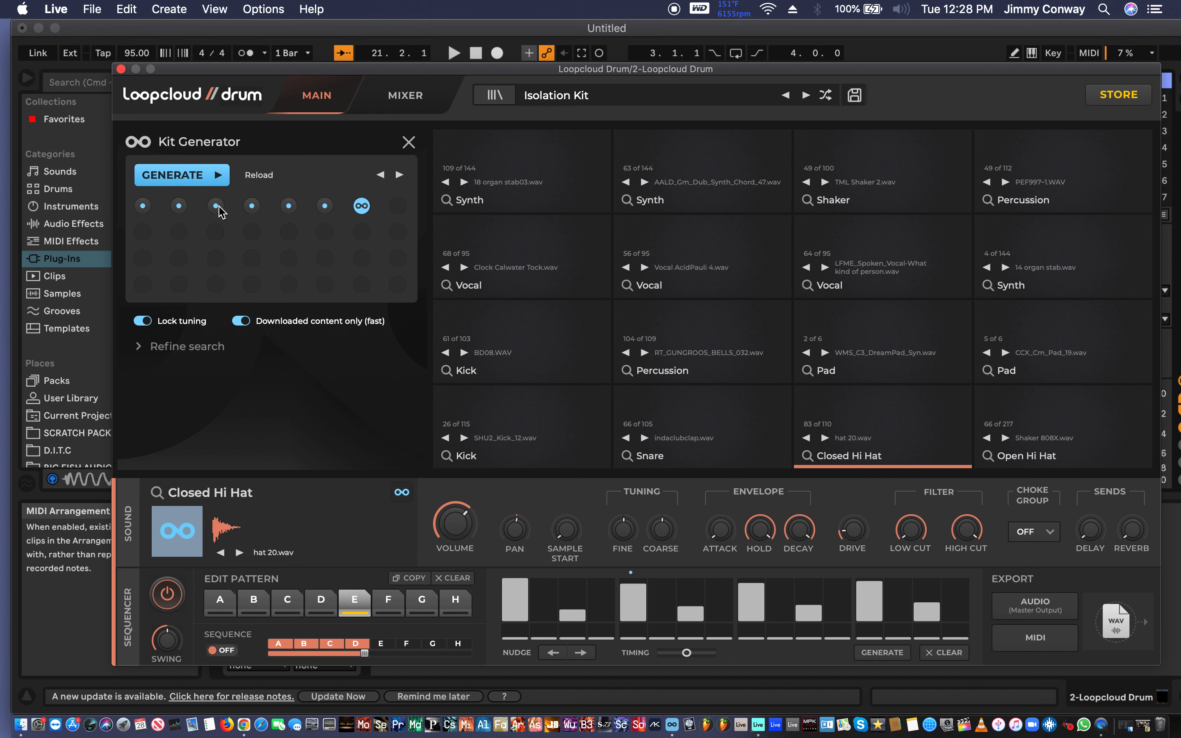
{"action": "key", "text": "space"}
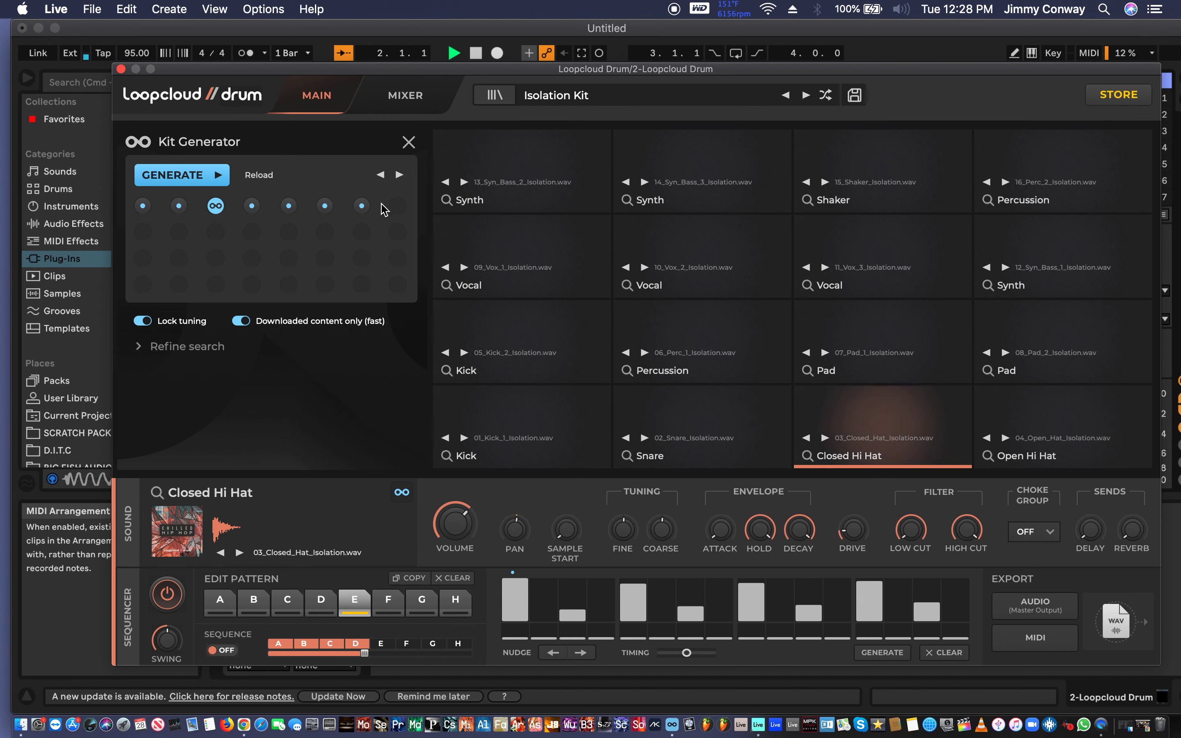
{"action": "left_click", "coordinate": [361, 207]}
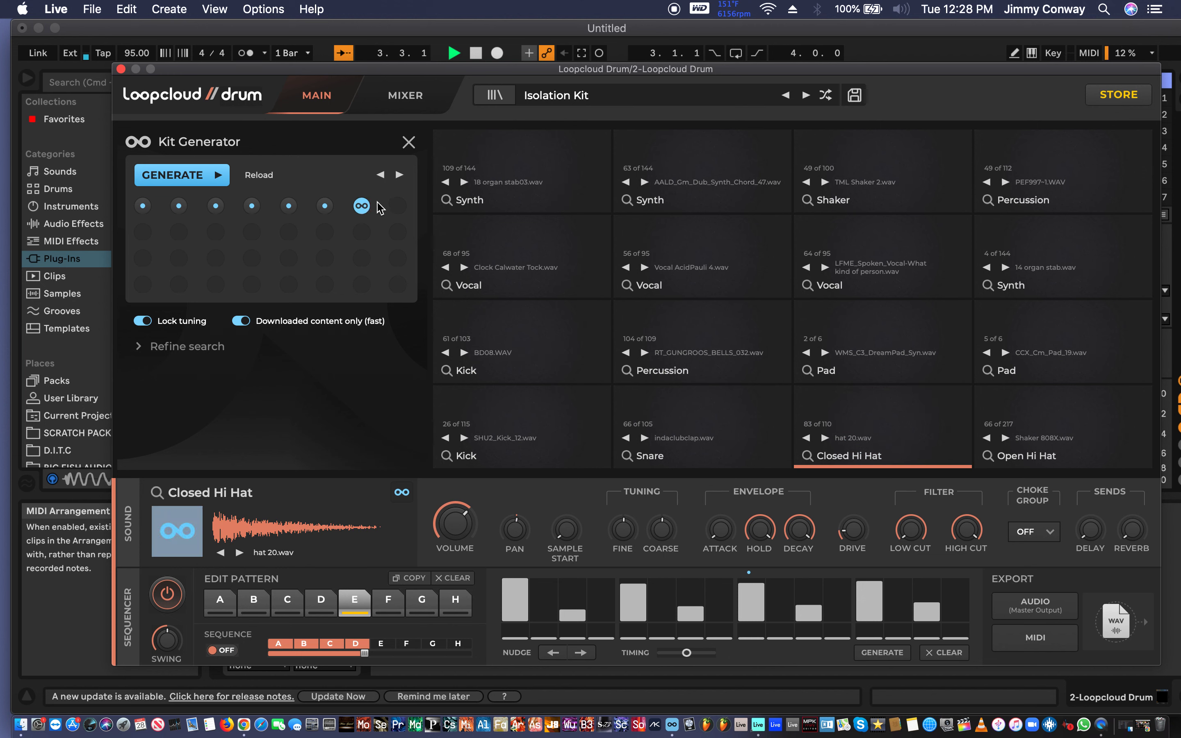
{"action": "key", "text": "space"}
Close the Kit Generator and show Loopcloud Drum's mixer, moving the plug-in window up the screen
{"action": "left_click", "coordinate": [408, 143]}
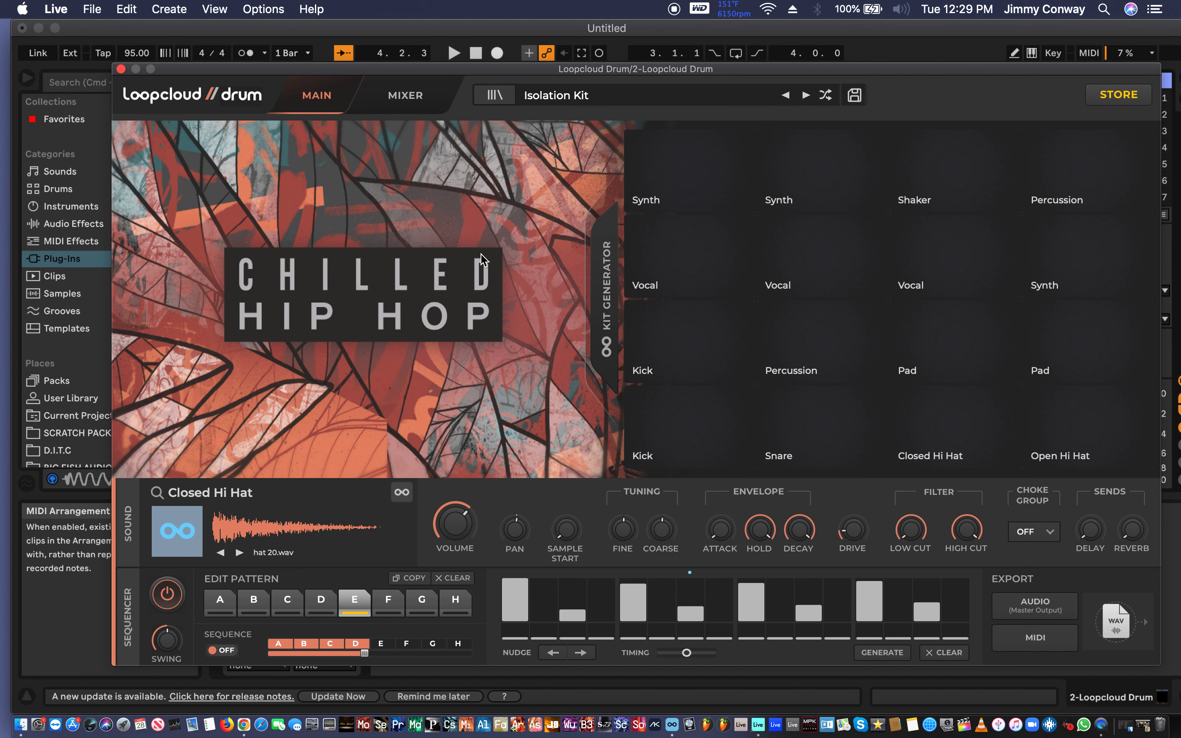
{"action": "left_click", "coordinate": [405, 94]}
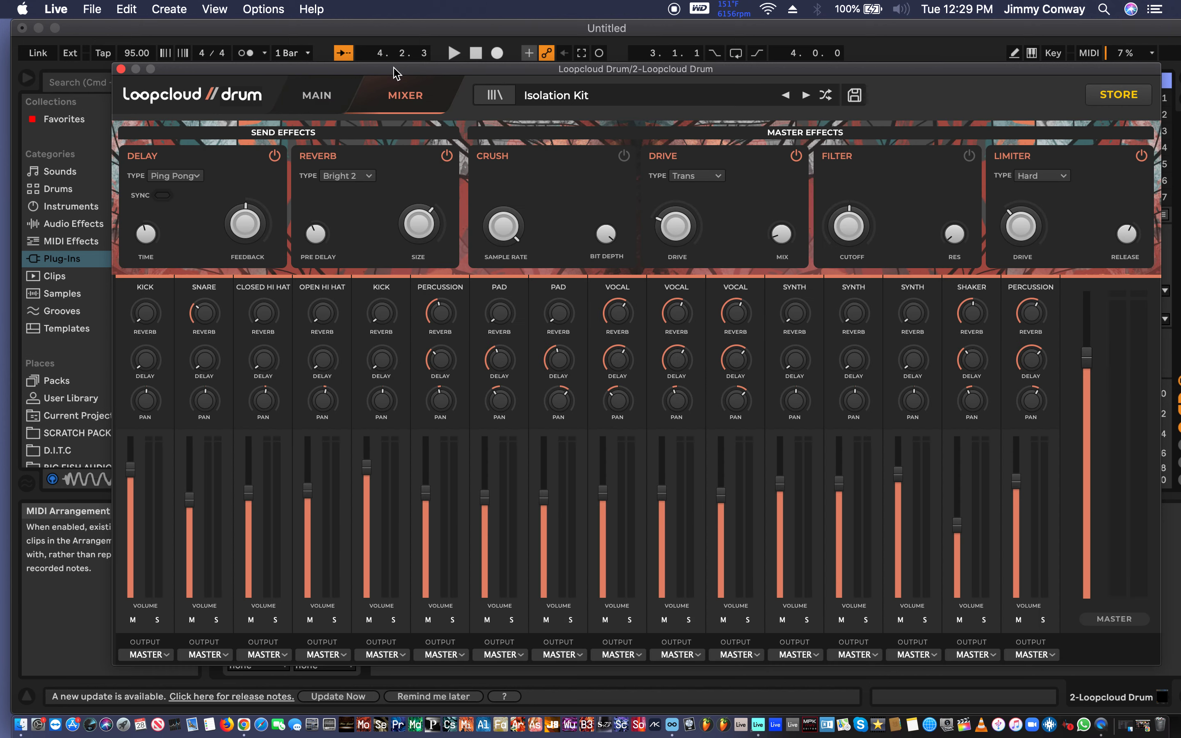
{"action": "left_click_drag", "start_coordinate": [395, 69], "coordinate": [387, 13]}
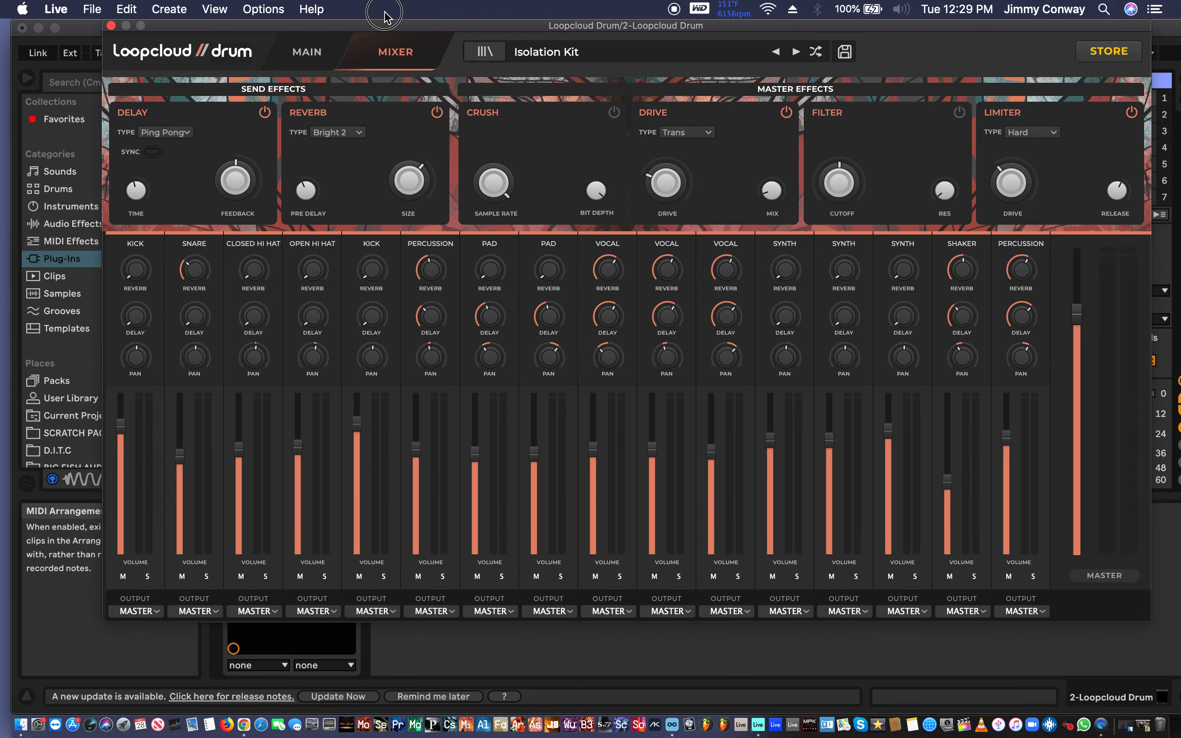
{"action": "key", "text": "space"}
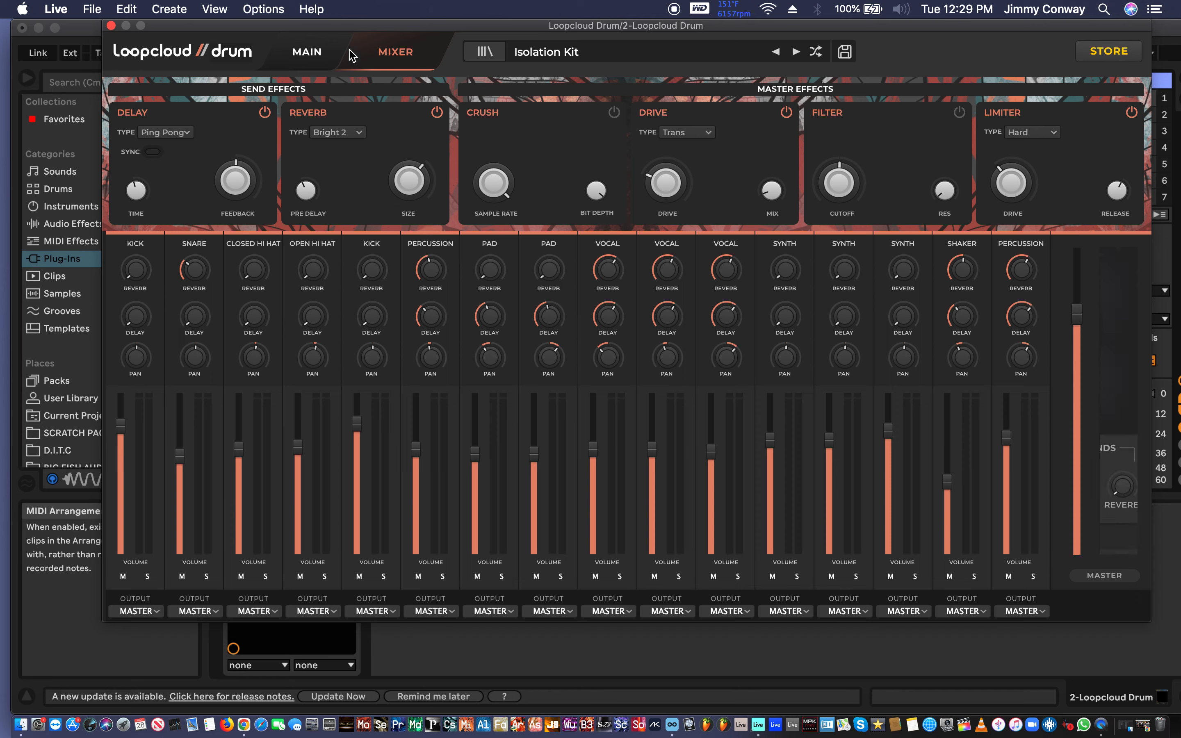
Raise the Closed Hi Hat's delay send slightly in the main view, and return to the mixer
{"action": "left_click", "coordinate": [326, 54]}
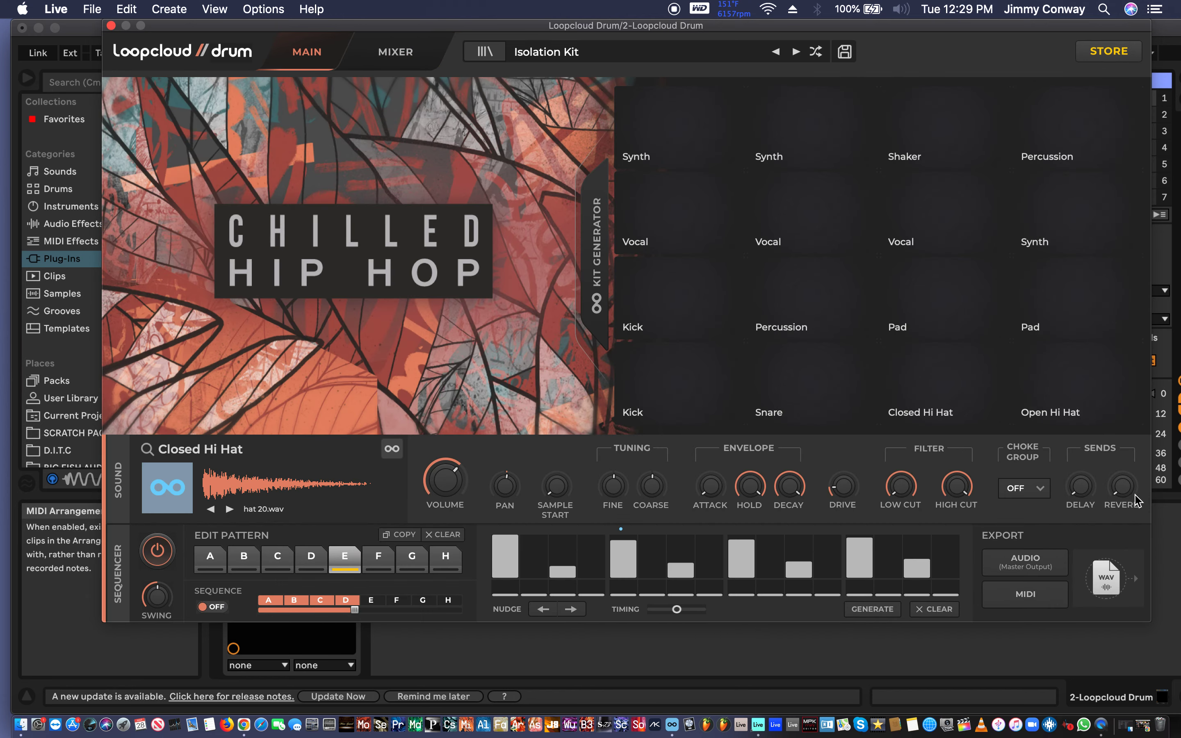
{"action": "mouse_move", "coordinate": [1083, 486]}
{"action": "left_mouse_down"}
{"action": "mouse_move", "coordinate": [1068, 426]}
{"action": "mouse_move", "coordinate": [1064, 503]}
{"action": "mouse_move", "coordinate": [1070, 460]}
{"action": "mouse_move", "coordinate": [1067, 476]}
{"action": "left_mouse_up"}
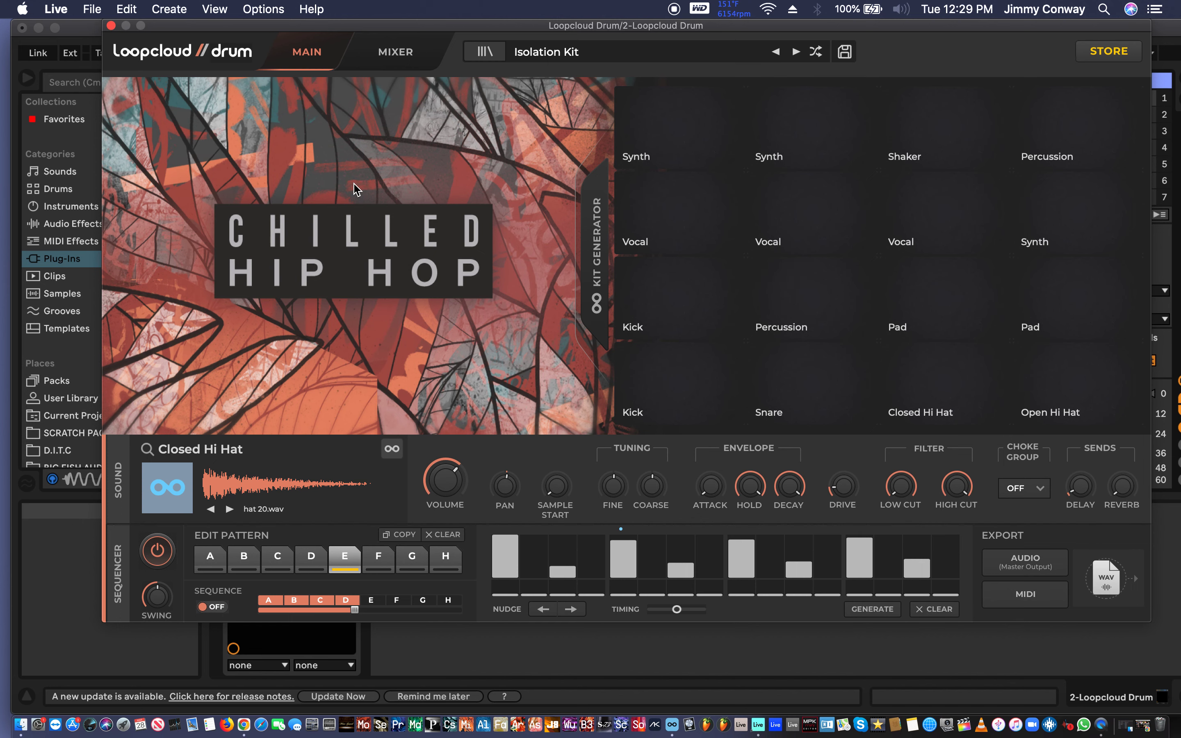
{"action": "left_click", "coordinate": [392, 54]}
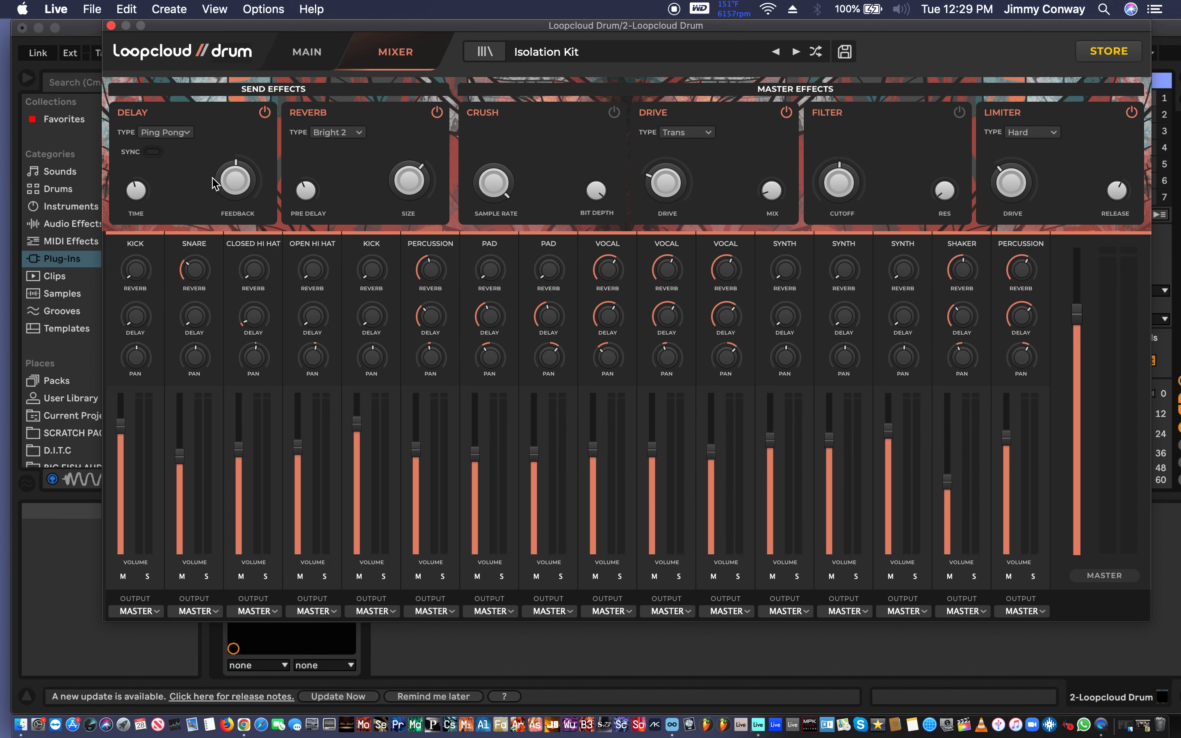
Set the send delay's type to Cross and the send reverb's type to Mid 2
{"action": "left_click", "coordinate": [190, 135]}
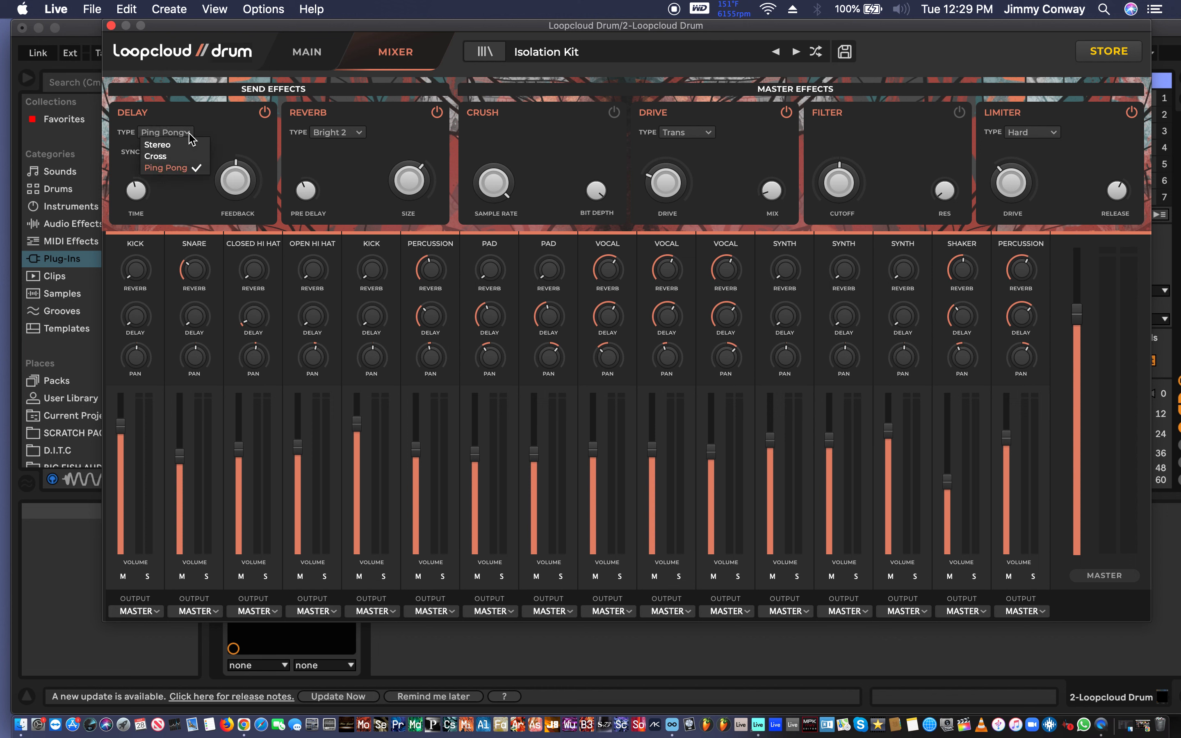
{"action": "left_click", "coordinate": [184, 156]}
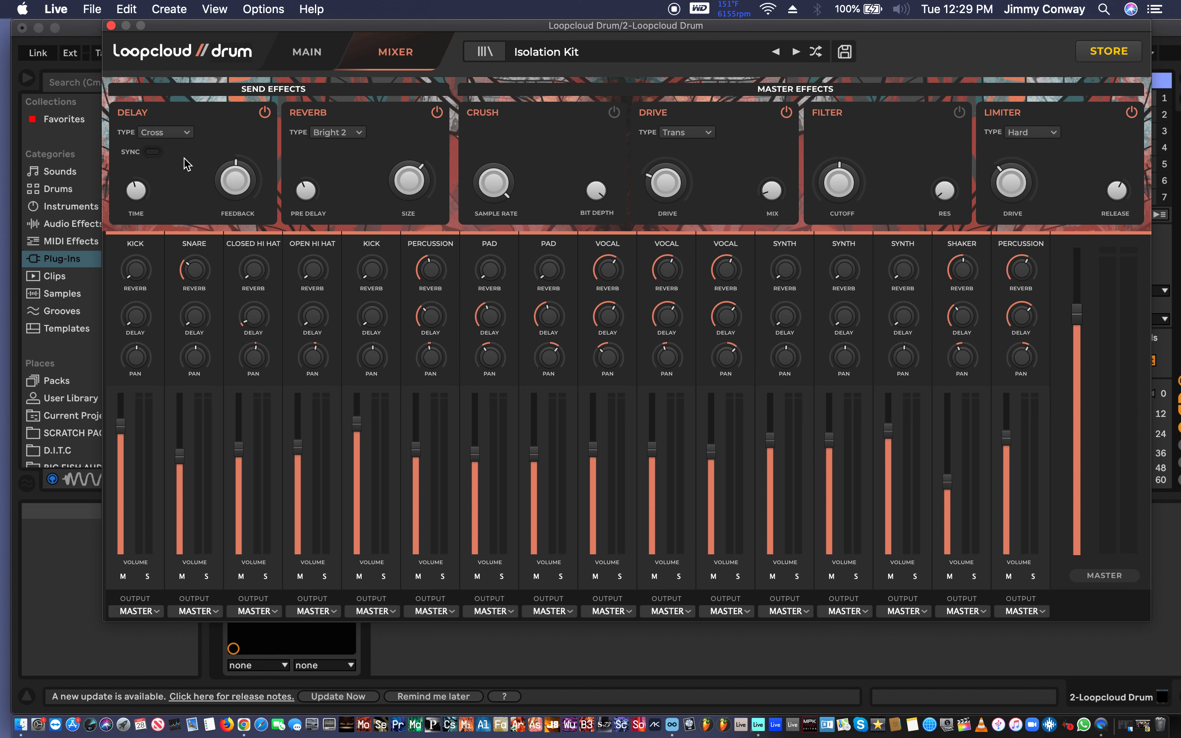
{"action": "left_click", "coordinate": [337, 135]}
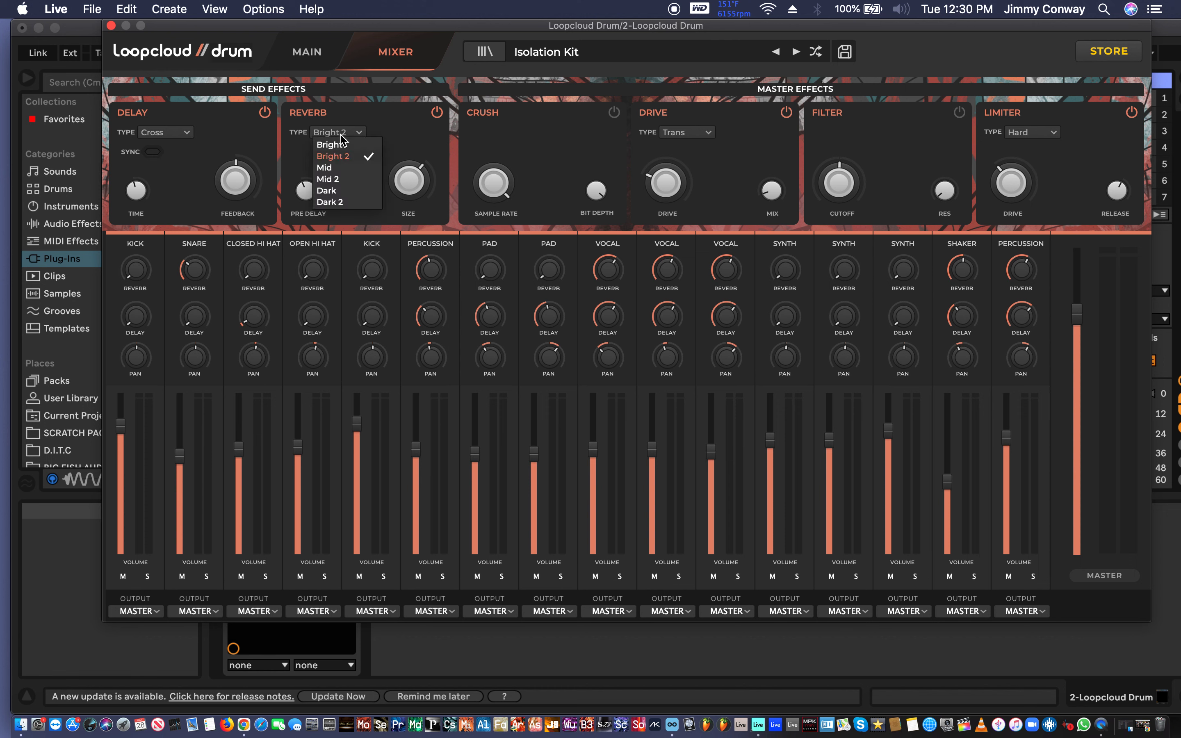
{"action": "left_click", "coordinate": [349, 180]}
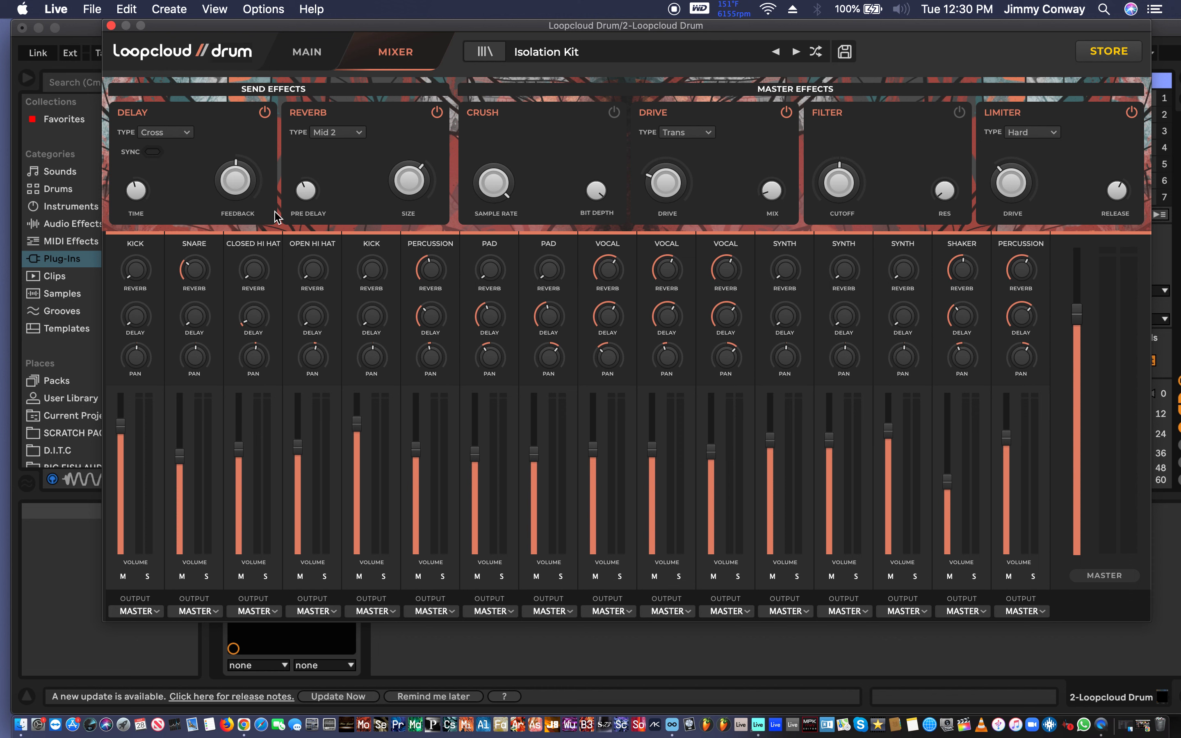
Play the pattern and lower the first Kick channel's volume slightly in the mixer
{"action": "key", "text": "space"}
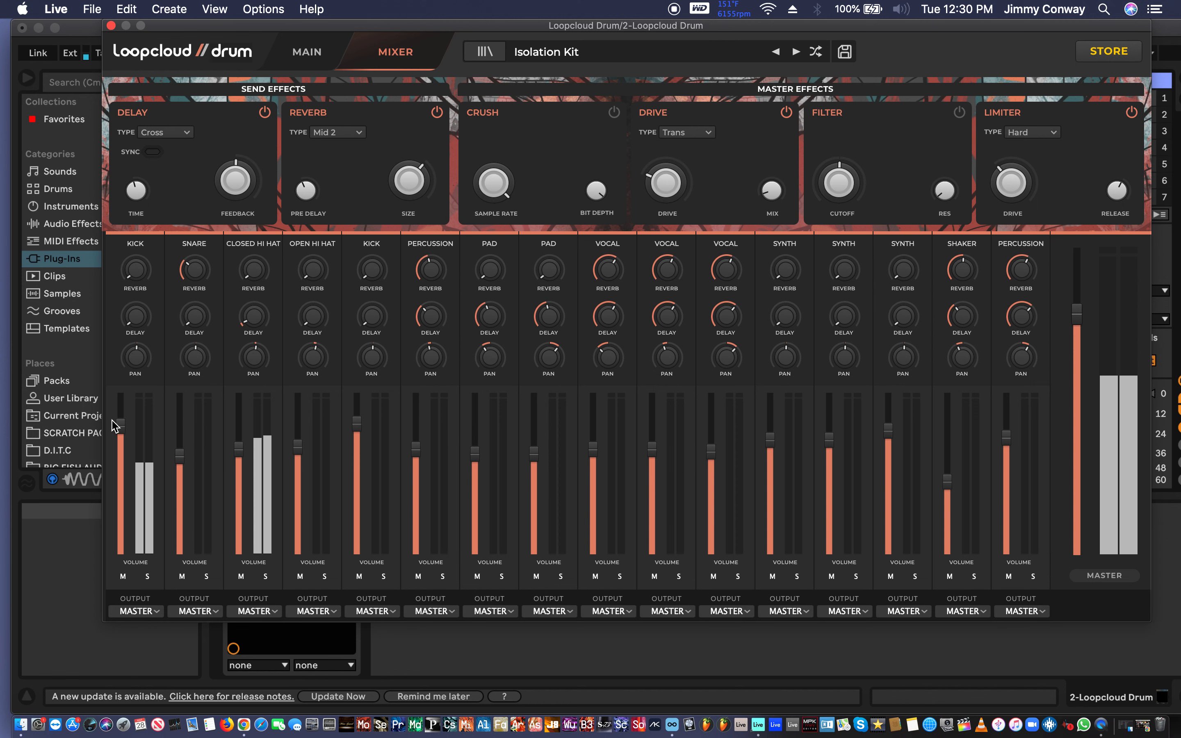
{"action": "mouse_move", "coordinate": [115, 426]}
{"action": "left_mouse_down"}
{"action": "mouse_move", "coordinate": [116, 635]}
{"action": "mouse_move", "coordinate": [122, 425]}
{"action": "left_mouse_up"}
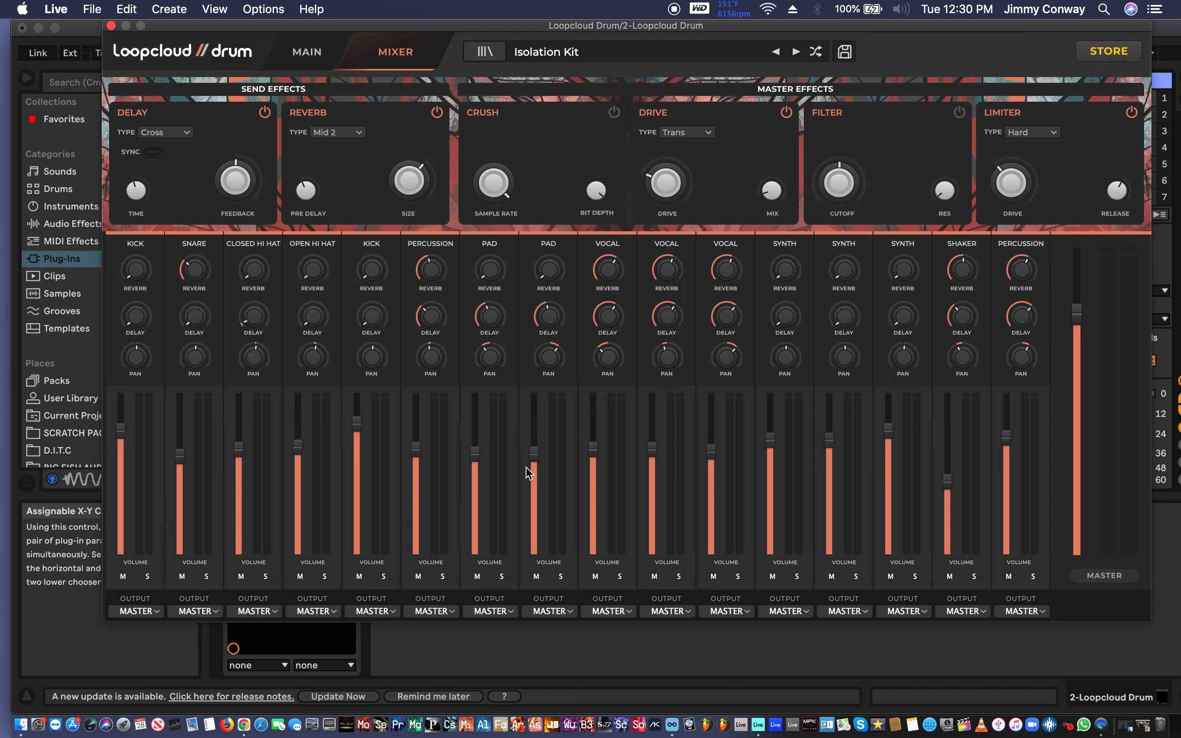
Move the plug-in window down to uncover Live's tracks and select the 1 Audio track
{"action": "left_click_drag", "start_coordinate": [517, 28], "coordinate": [624, 13]}
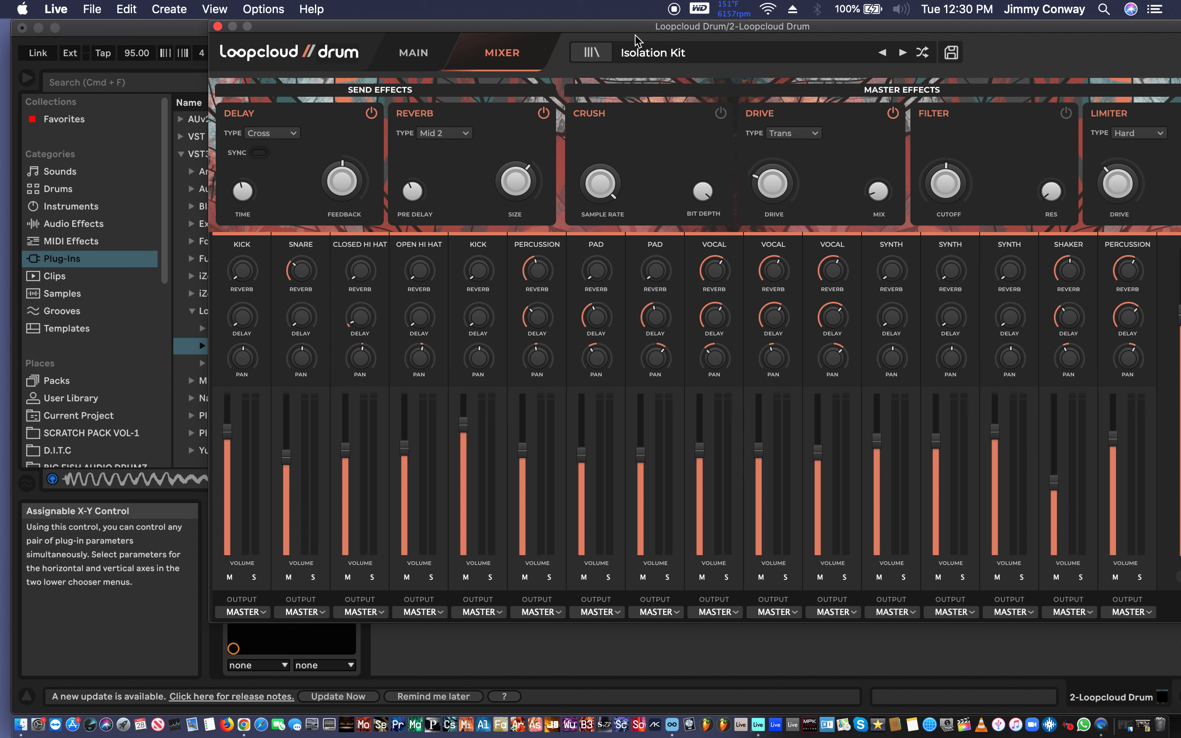
{"action": "left_click", "coordinate": [606, 32]}
{"action": "left_click_drag", "start_coordinate": [607, 33], "coordinate": [571, 45]}
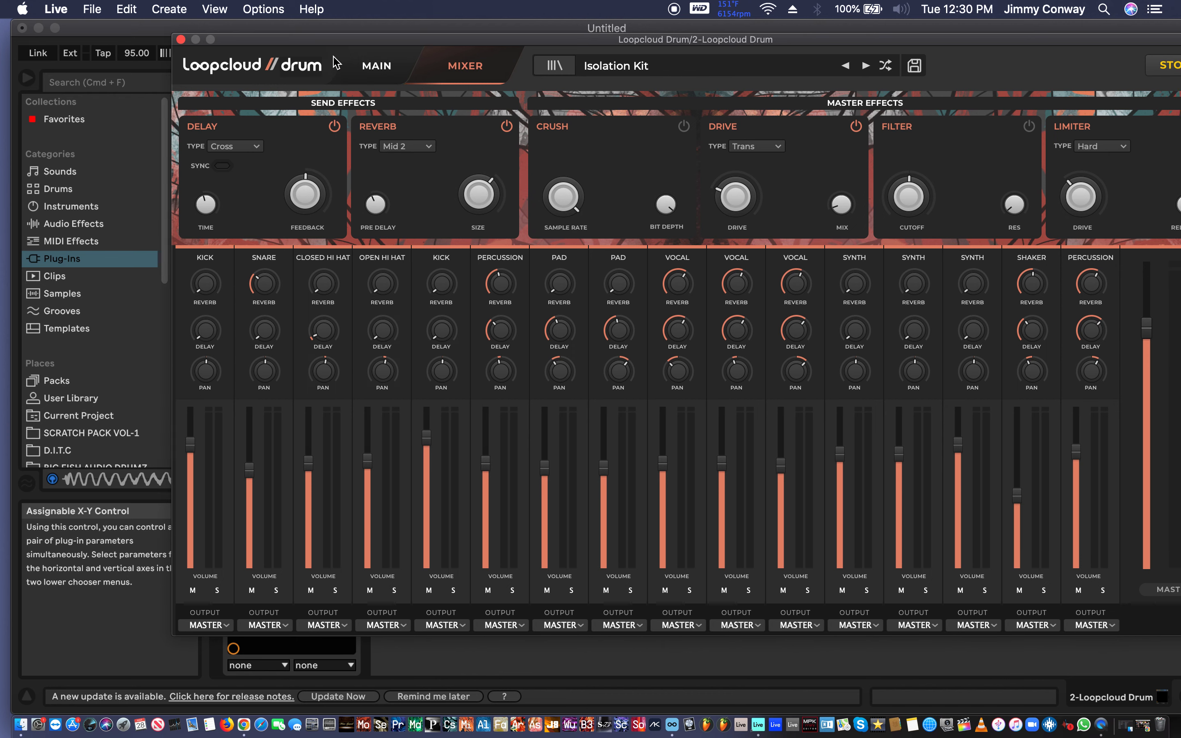
{"action": "left_click_drag", "start_coordinate": [332, 43], "coordinate": [352, 282]}
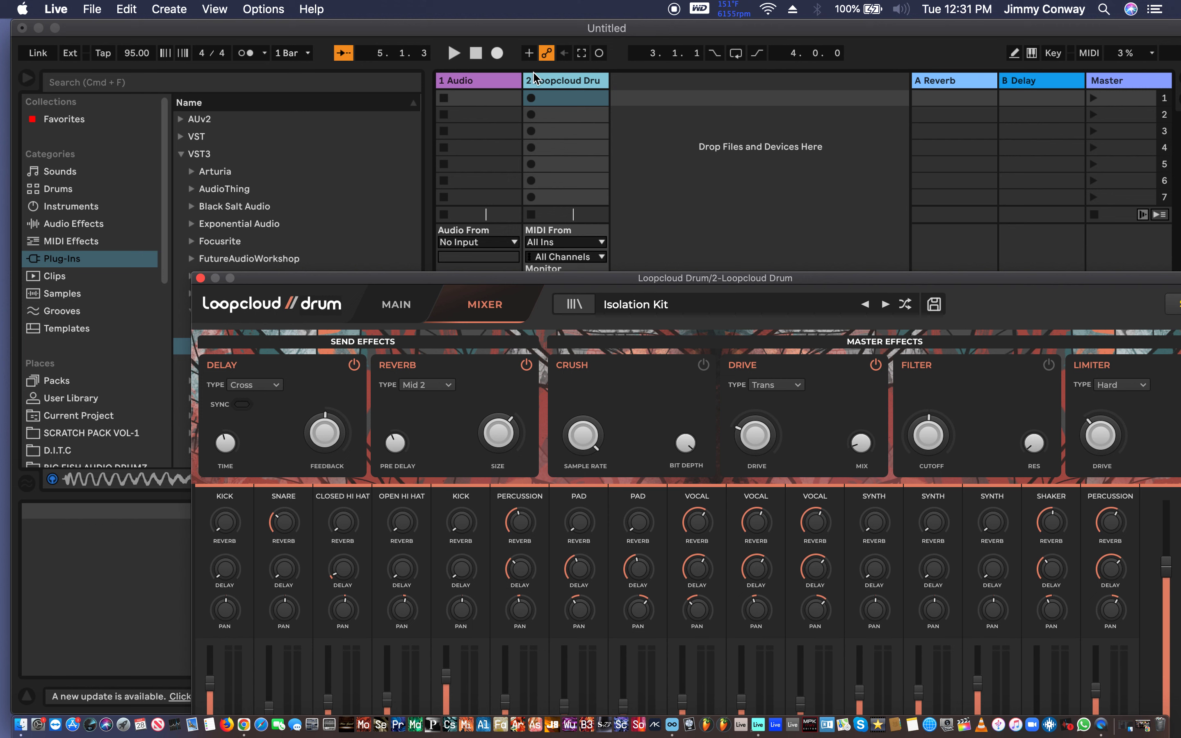
{"action": "left_click", "coordinate": [481, 84]}
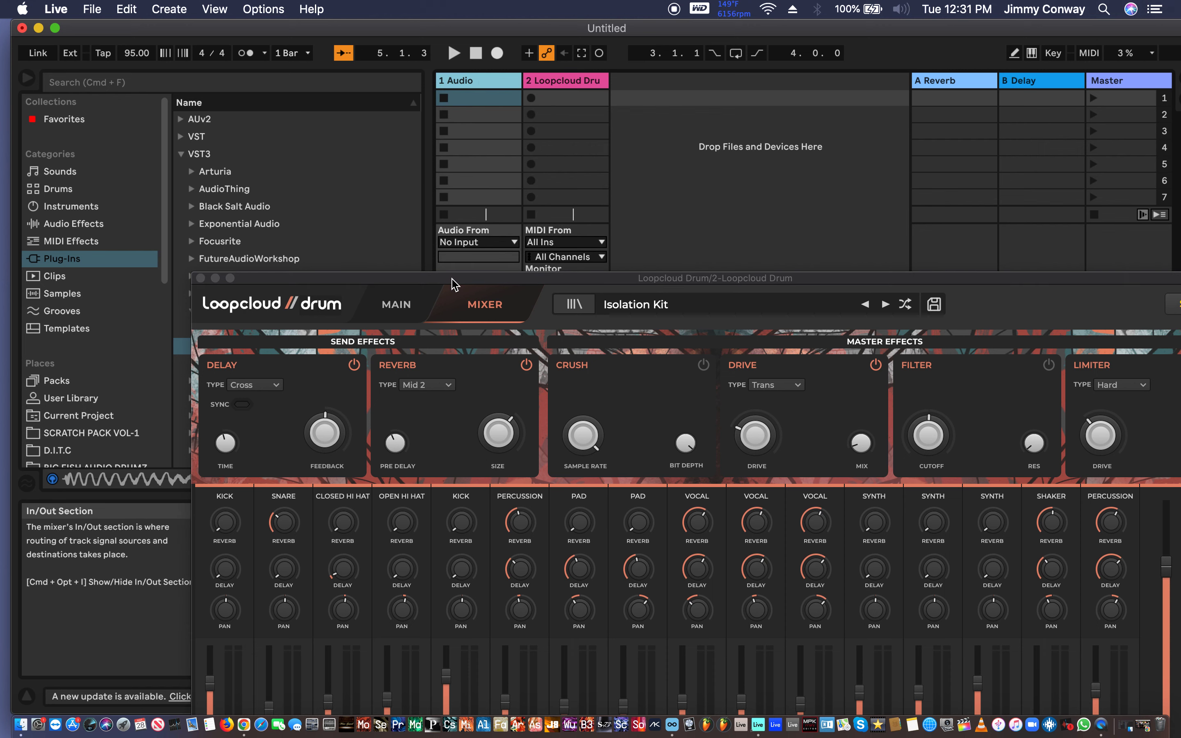
Uncover the track mixer and set the 1 Audio track's input to 2-Loopcloud Drum, channel Out 02-Loopcloud Drum
{"action": "left_click_drag", "start_coordinate": [452, 285], "coordinate": [632, 500]}
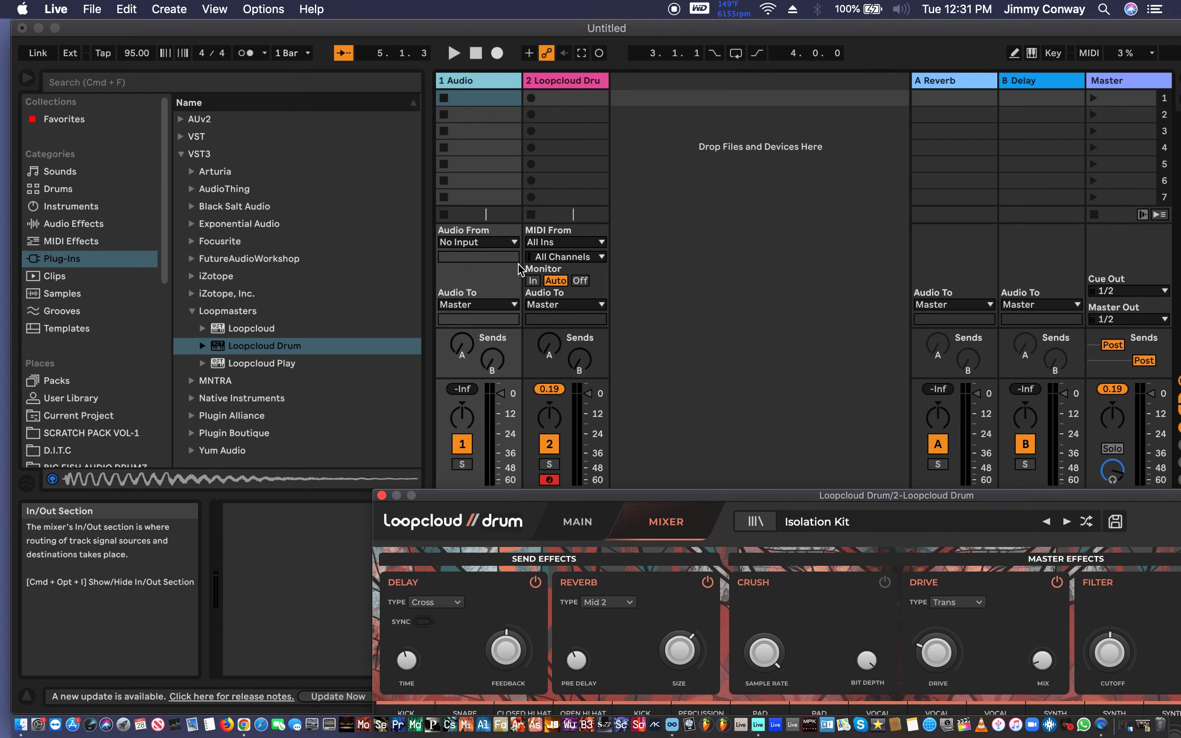
{"action": "left_click", "coordinate": [511, 242]}
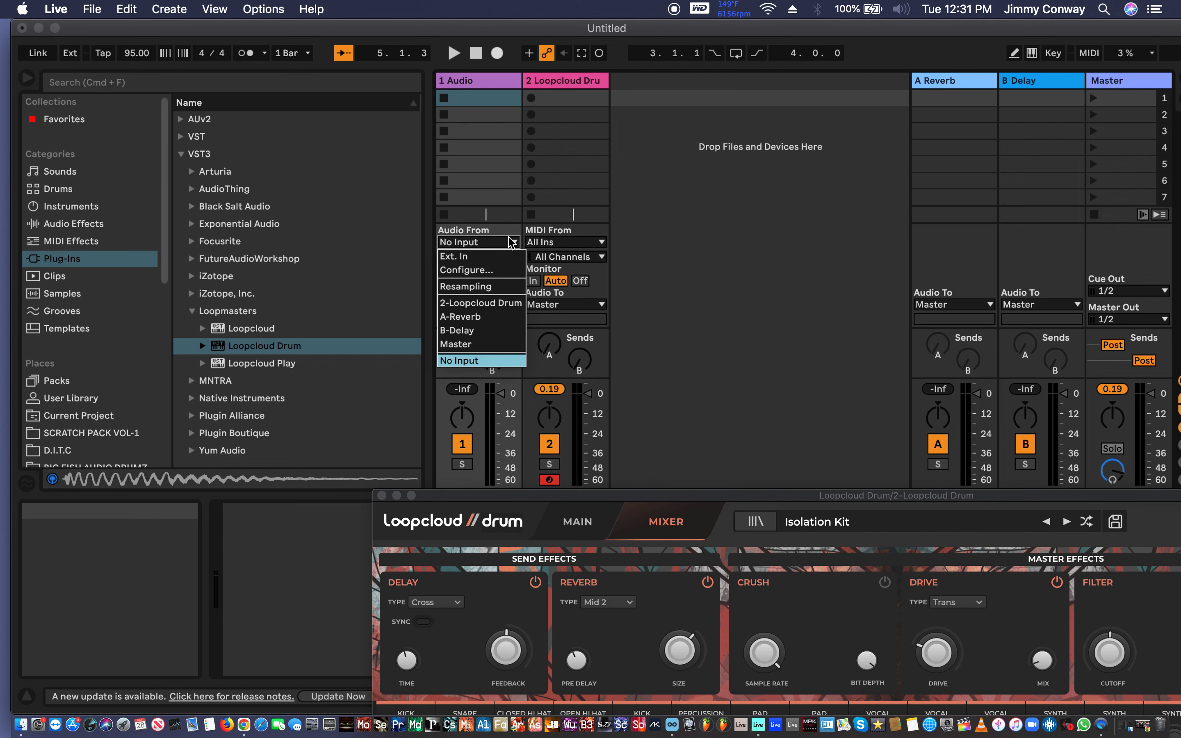
{"action": "left_click", "coordinate": [516, 313]}
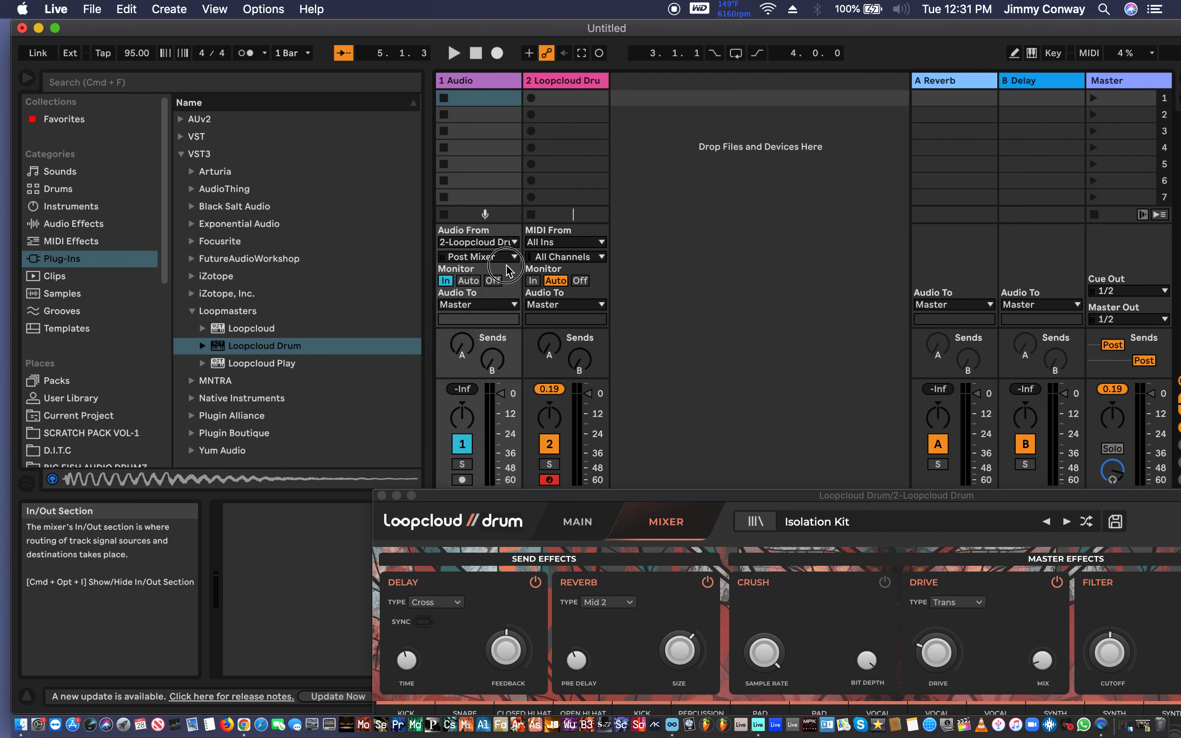
{"action": "left_click", "coordinate": [513, 258]}
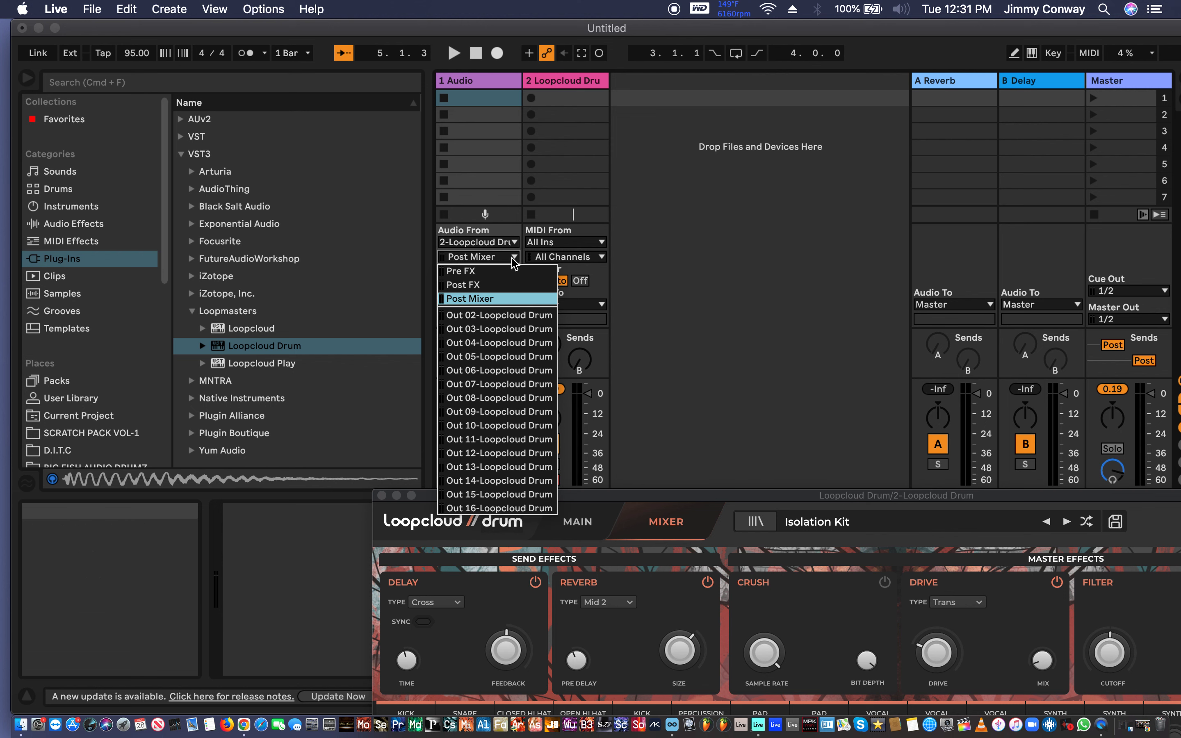
{"action": "left_click", "coordinate": [521, 320]}
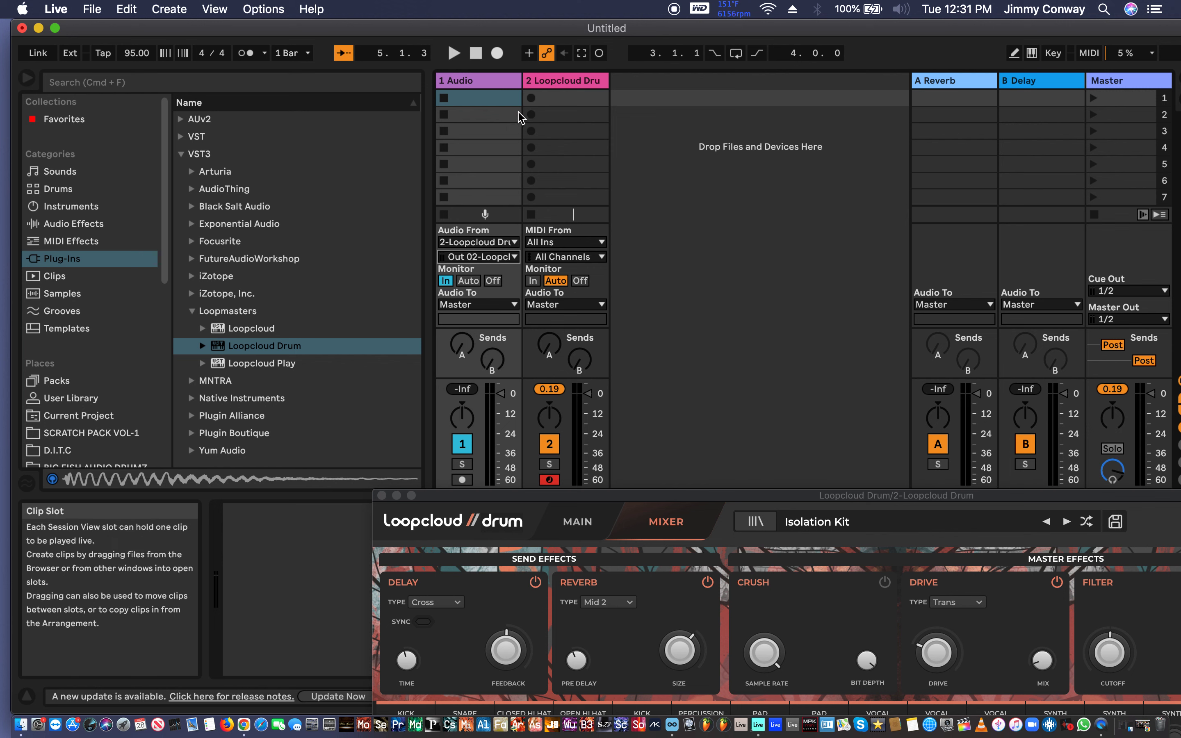
Duplicate the 1 Audio track to make four identical audio tracks and hide the browser
{"action": "left_click", "coordinate": [490, 82]}
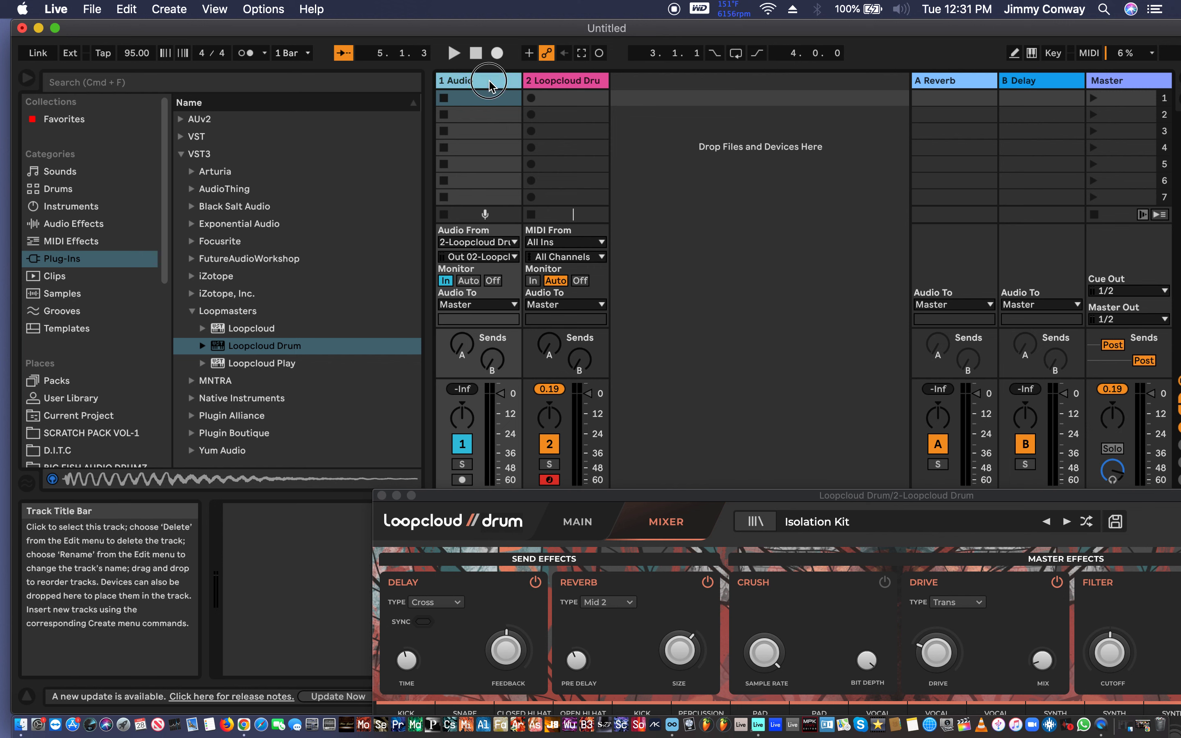
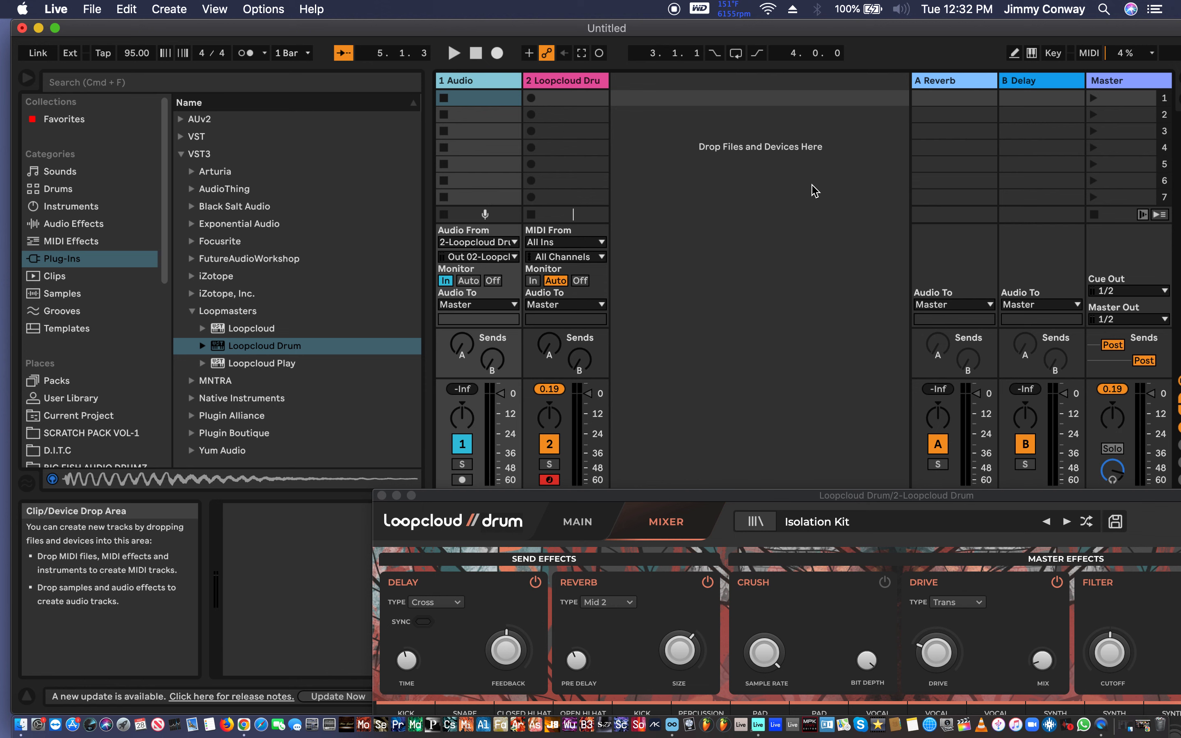
{"action": "left_click", "coordinate": [553, 82]}
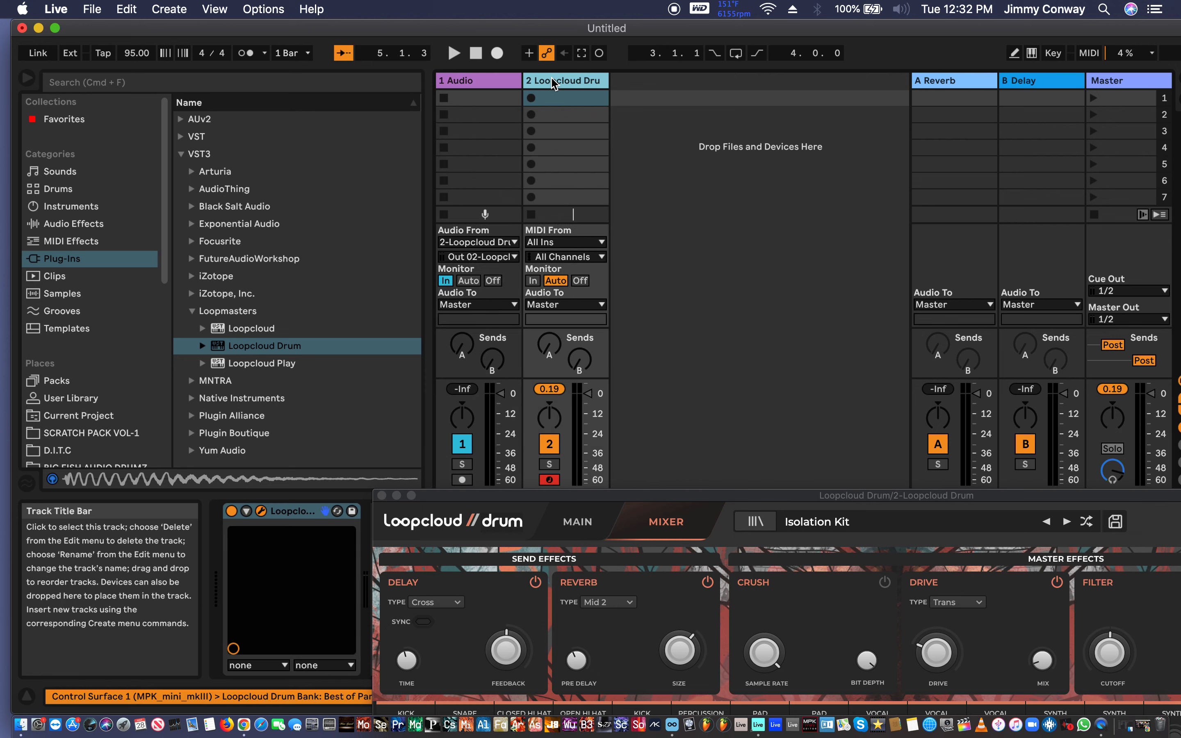
{"action": "left_click", "coordinate": [483, 84]}
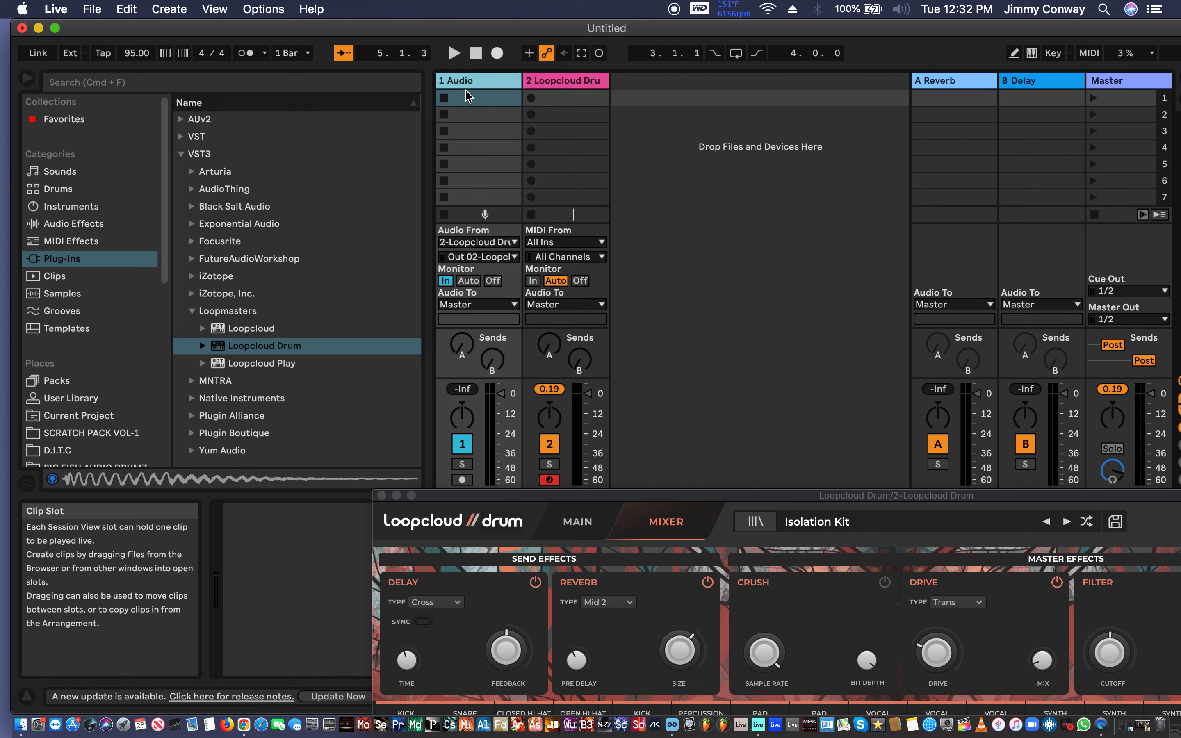
{"action": "key", "text": "super+d"}
{"action": "key", "text": "super+d"}
{"action": "key", "text": "super+d"}
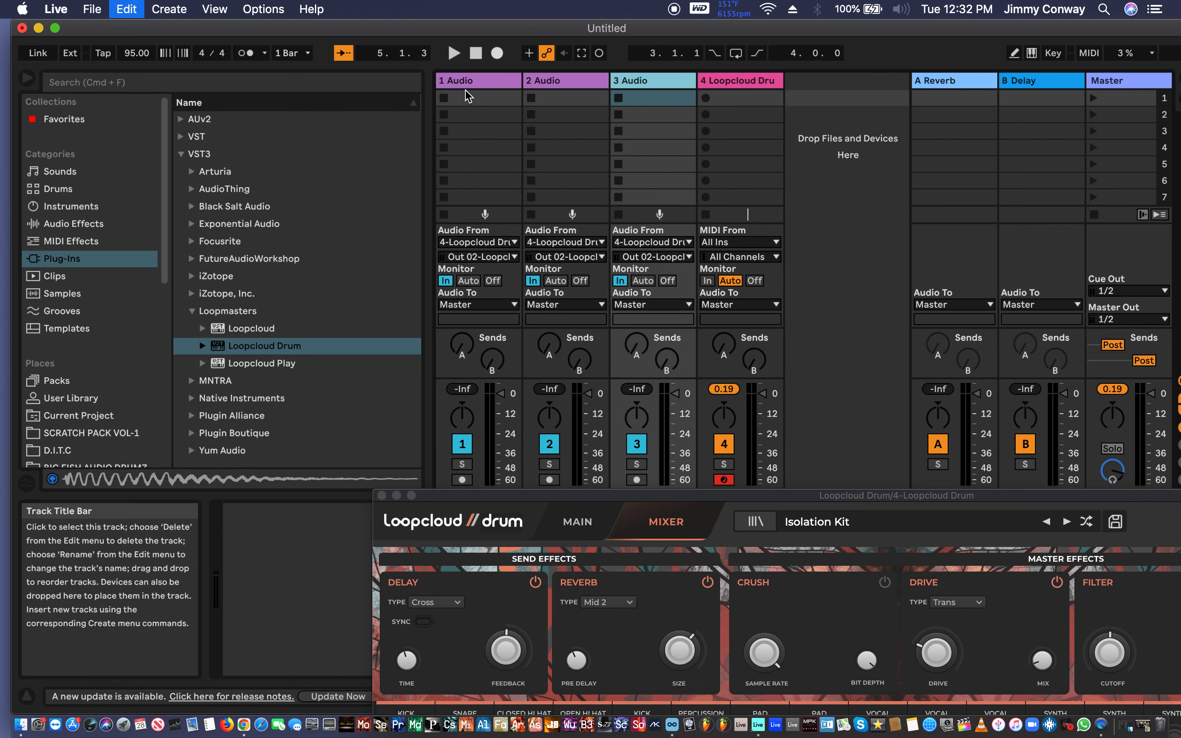
{"action": "left_click", "coordinate": [30, 83]}
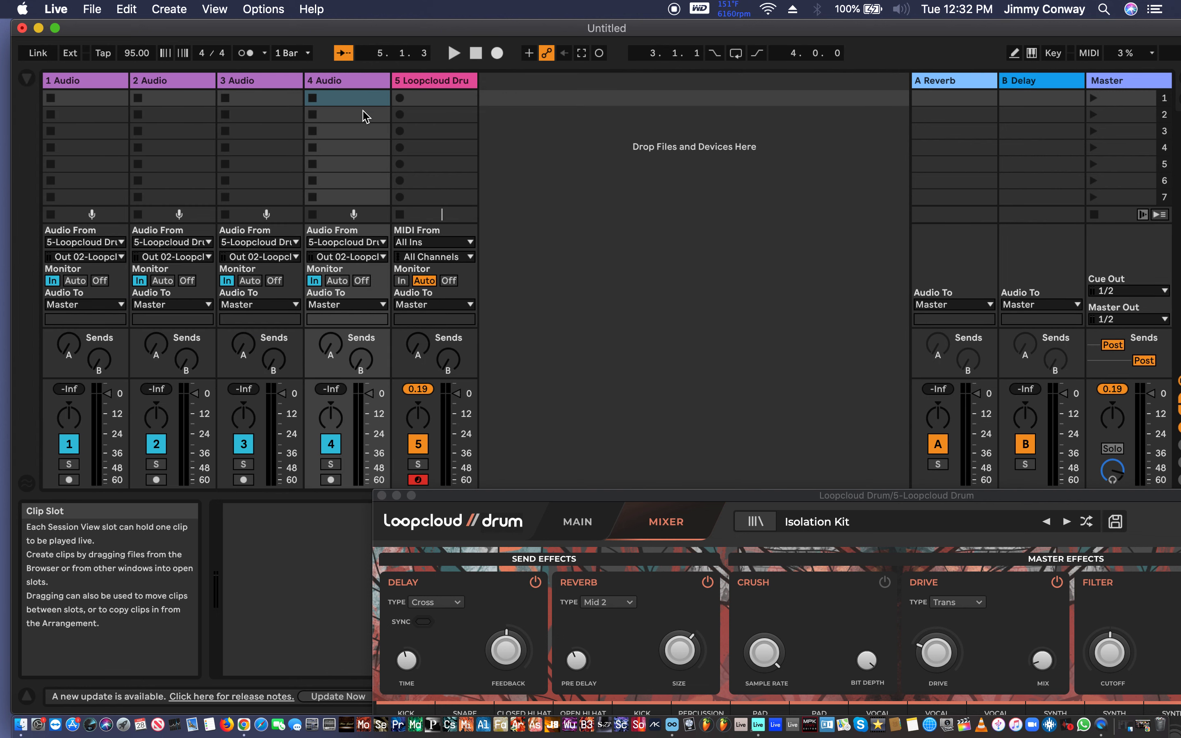
Duplicate the 4 Audio track repeatedly until there are 16 audio tracks ahead of the Loopcloud Drum track
{"action": "left_click", "coordinate": [356, 82]}
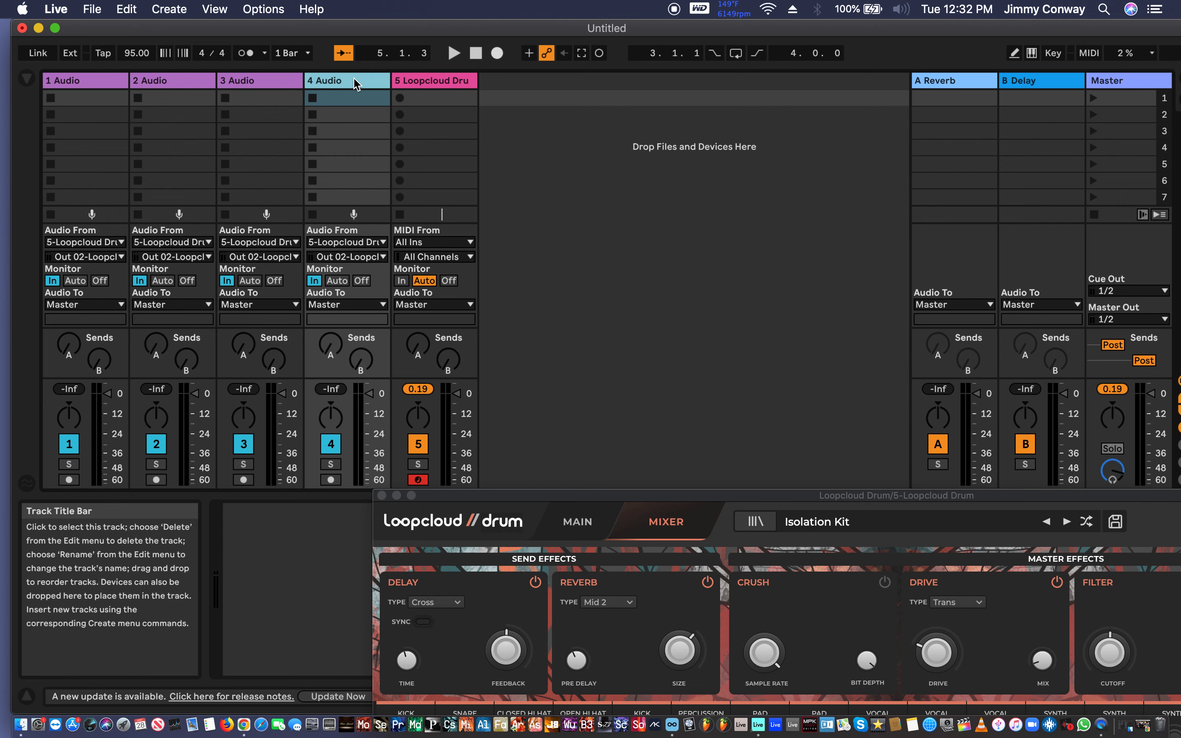
{"action": "key", "text": "super+d"}
{"action": "key", "text": "super+d"}
{"action": "key", "text": "super+d"}
{"action": "key", "text": "super+d"}
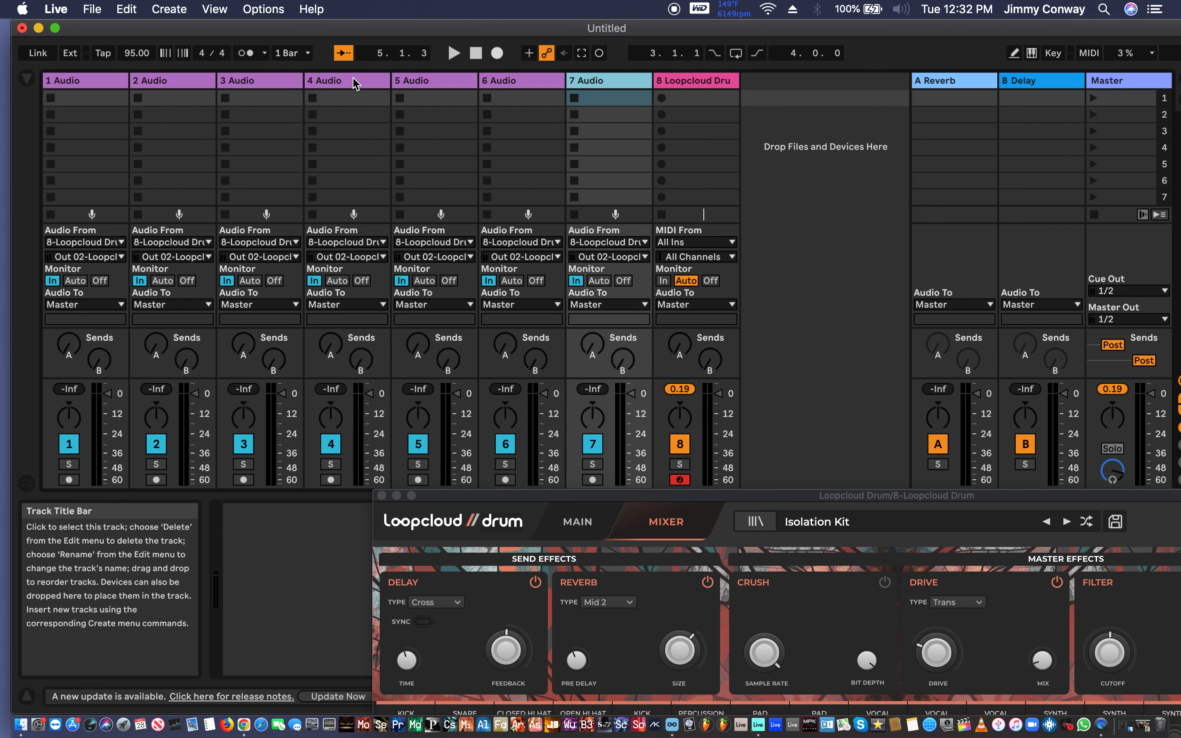
{"action": "key", "text": "super+d"}
{"action": "key", "text": "super+d"}
{"action": "key", "text": "super+d"}
{"action": "key", "text": "super+d"}
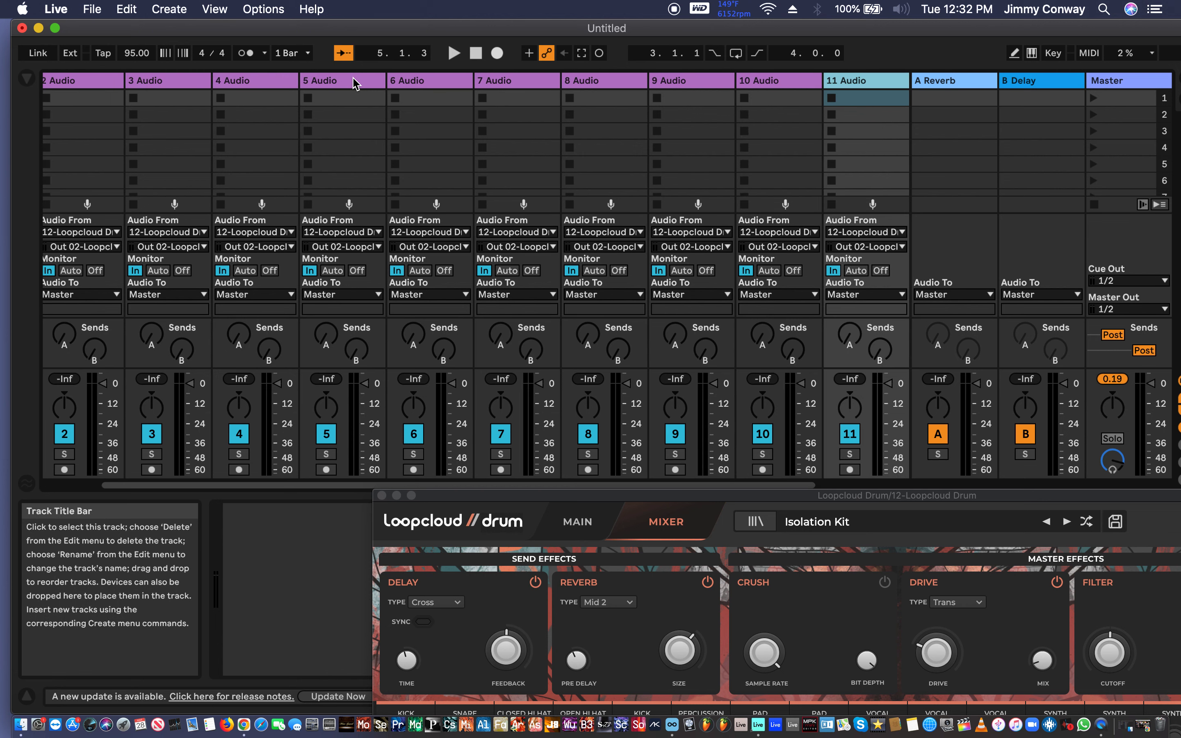
{"action": "key", "text": "super+d"}
{"action": "key", "text": "super+d"}
{"action": "key", "text": "super+d"}
{"action": "key", "text": "super+d"}
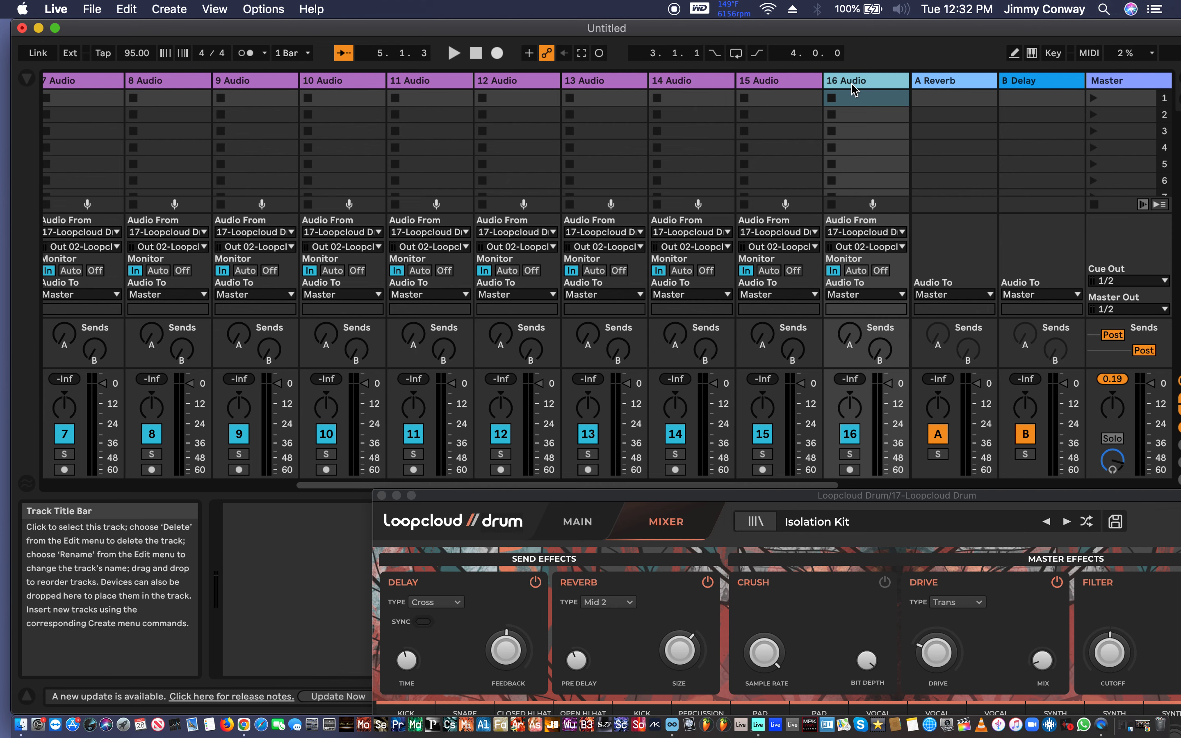
Narrow all 16 audio tracks together and move the plug-in window up to just below their input routing
{"action": "scroll", "coordinate": [862, 88], "scroll_direction": "left", "scroll_amount": 10}
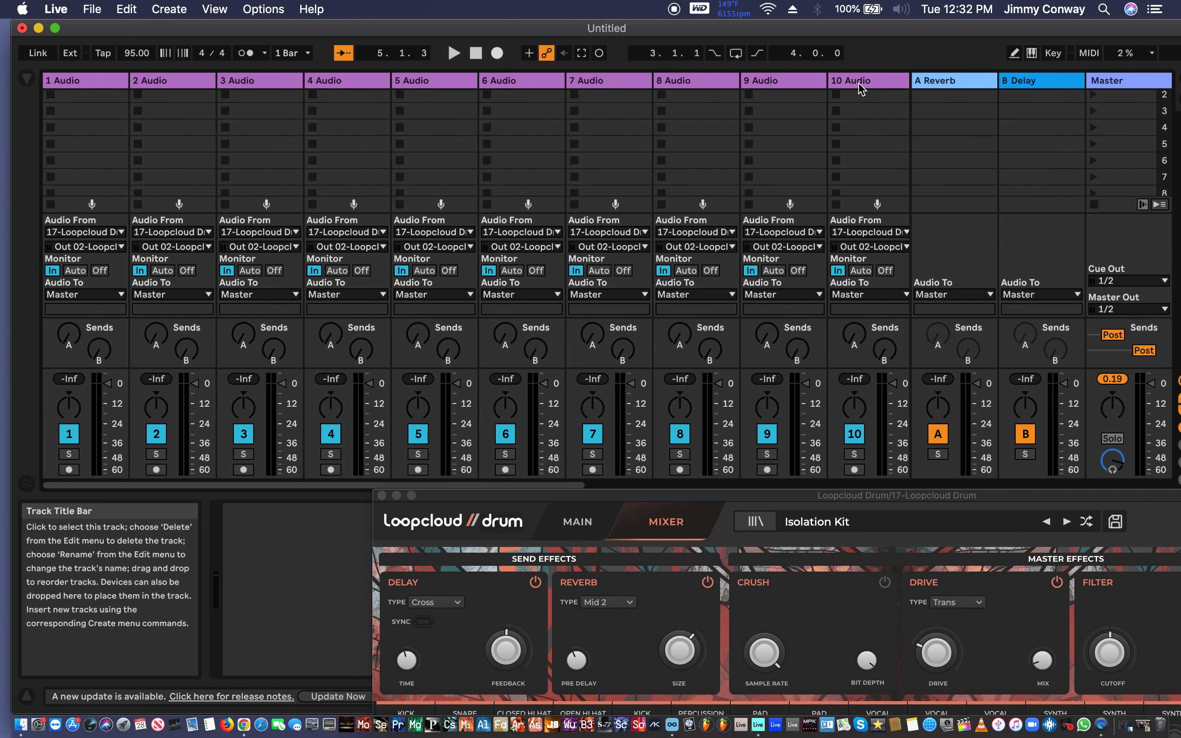
{"action": "left_click", "coordinate": [111, 84]}
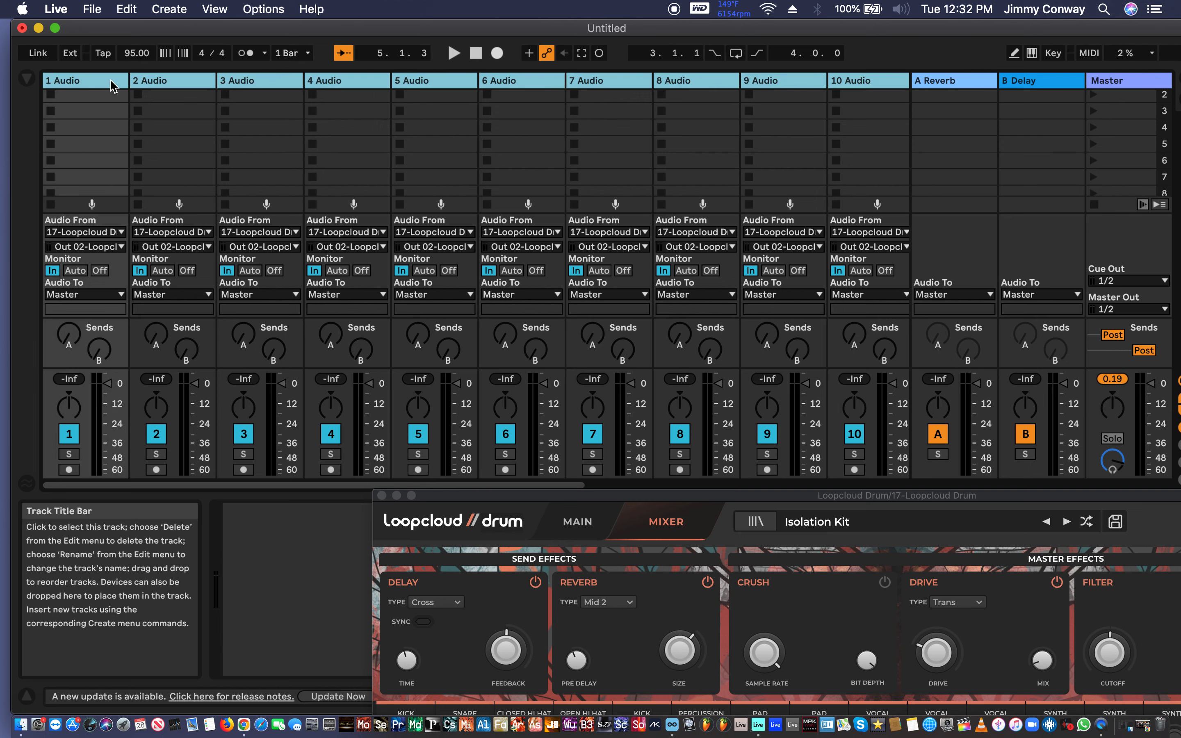
{"action": "left_click_drag", "start_coordinate": [126, 80], "coordinate": [93, 93]}
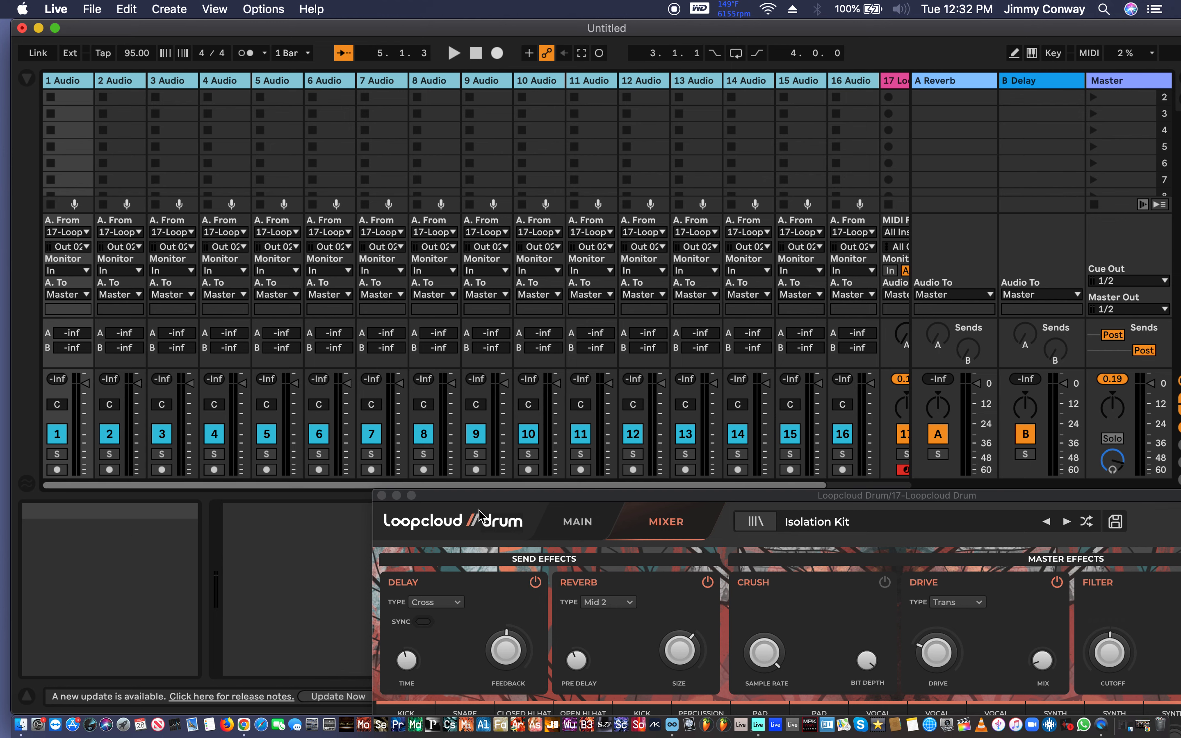
{"action": "left_click_drag", "start_coordinate": [481, 515], "coordinate": [208, 418]}
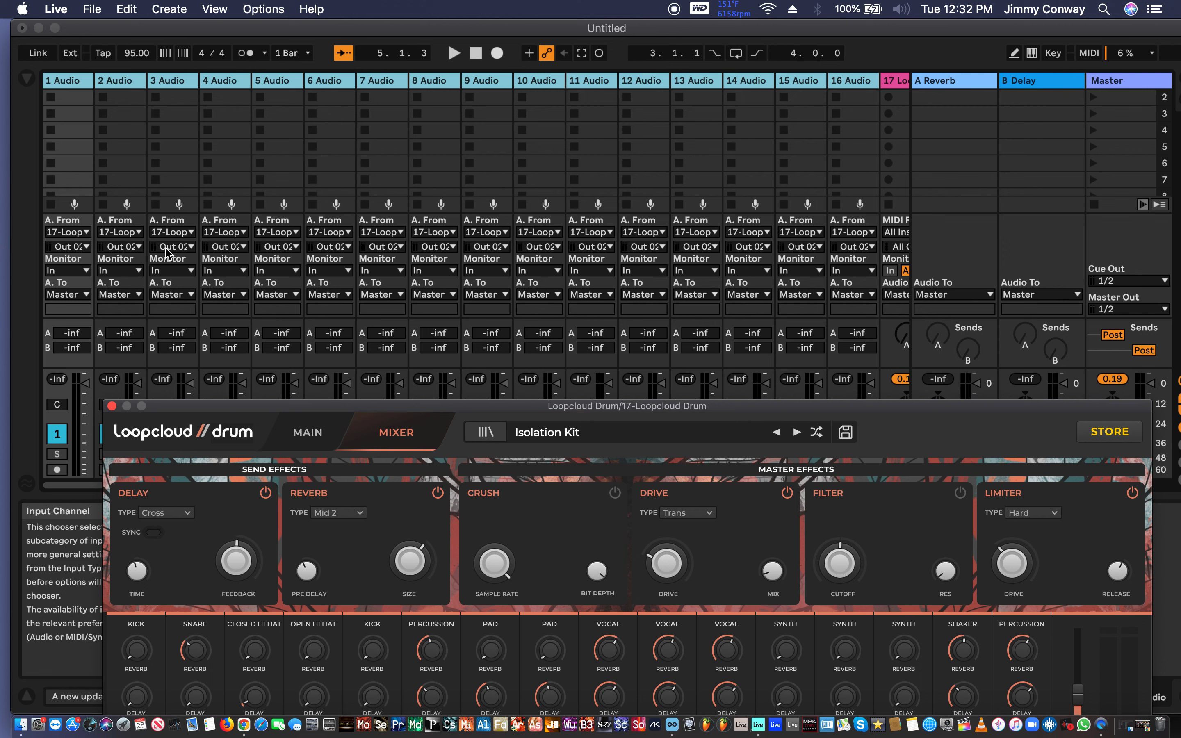
With all audio tracks selected, choose input channel Out 03 on 2 Audio, Out 04 on 3 Audio and Out 05 on 4 Audio
{"action": "left_click", "coordinate": [136, 248]}
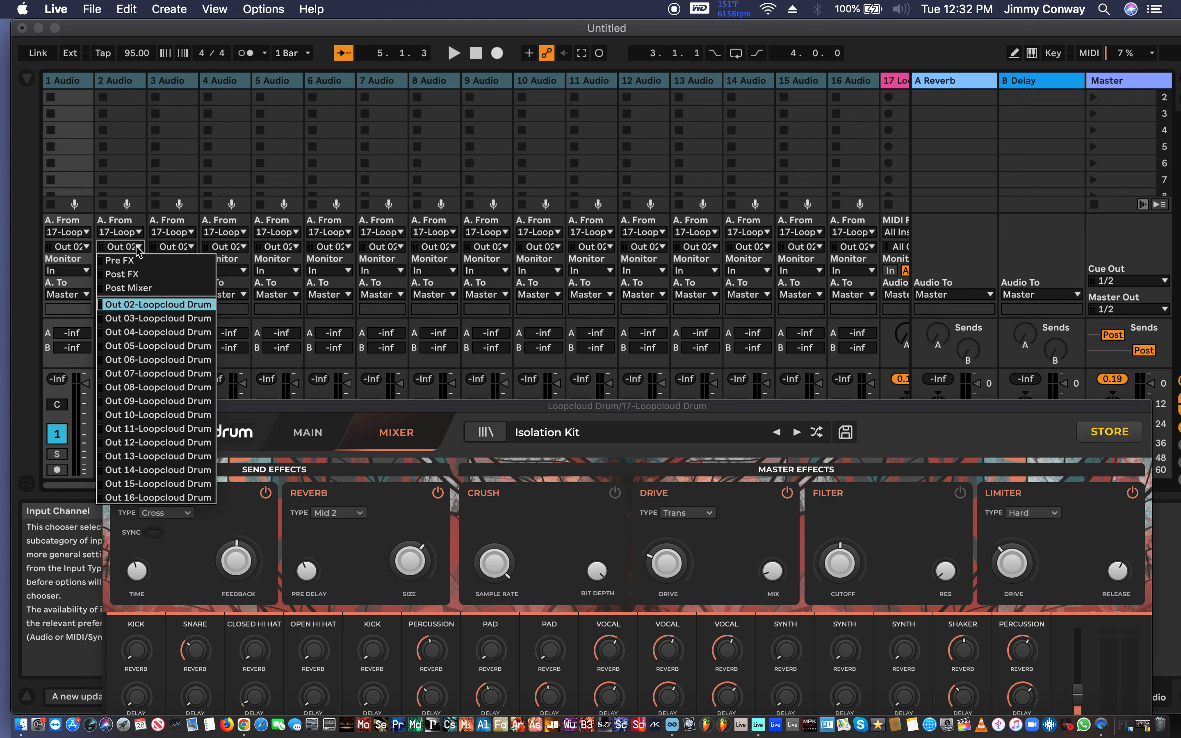
{"action": "left_click", "coordinate": [151, 318]}
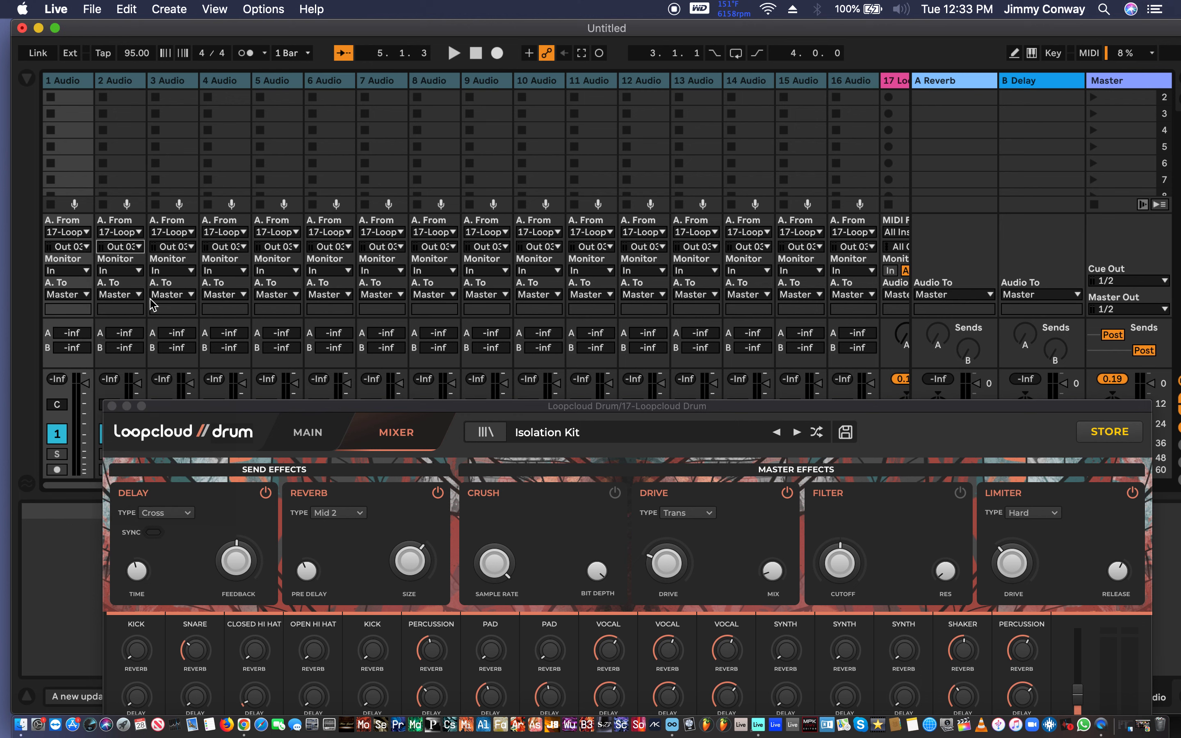
{"action": "left_click", "coordinate": [177, 247]}
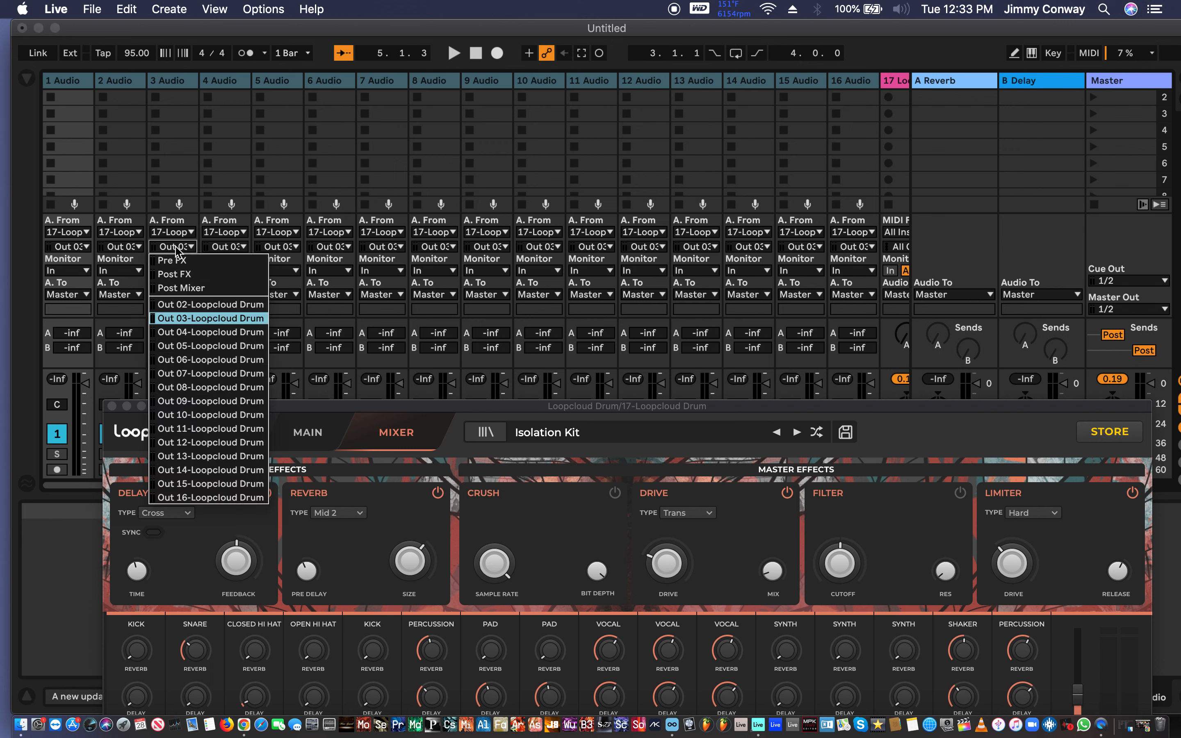
{"action": "left_click", "coordinate": [209, 336]}
{"action": "left_click", "coordinate": [240, 247]}
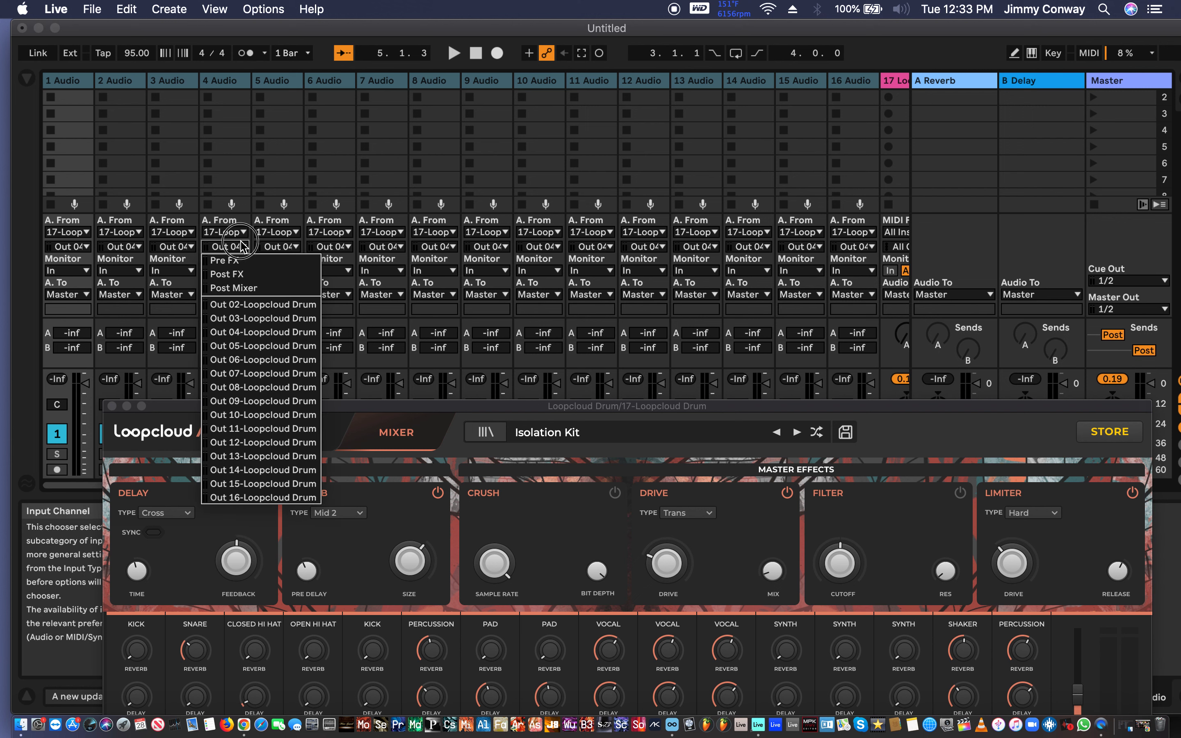
{"action": "left_click", "coordinate": [251, 347]}
{"action": "left_click", "coordinate": [330, 247]}
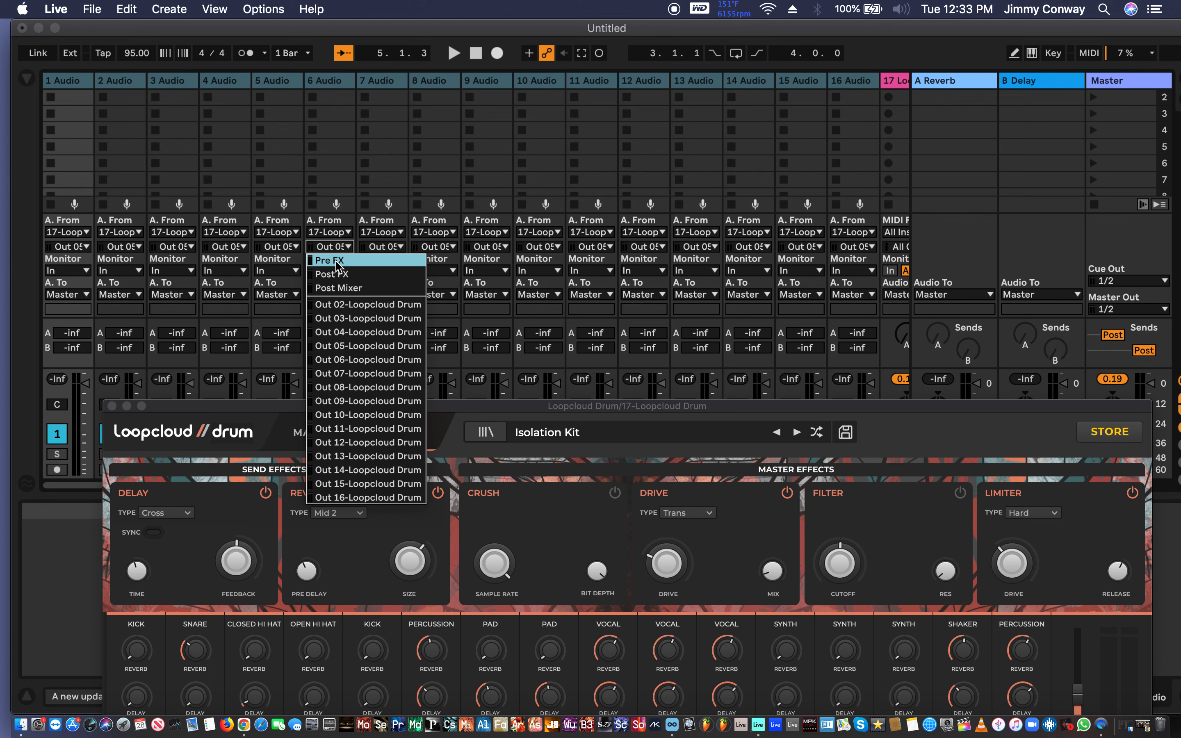
Reduce the selection to the 1 Audio track and set the 2 Audio track's input channel to Out 03-Loopcloud Drum
{"action": "left_click", "coordinate": [84, 87]}
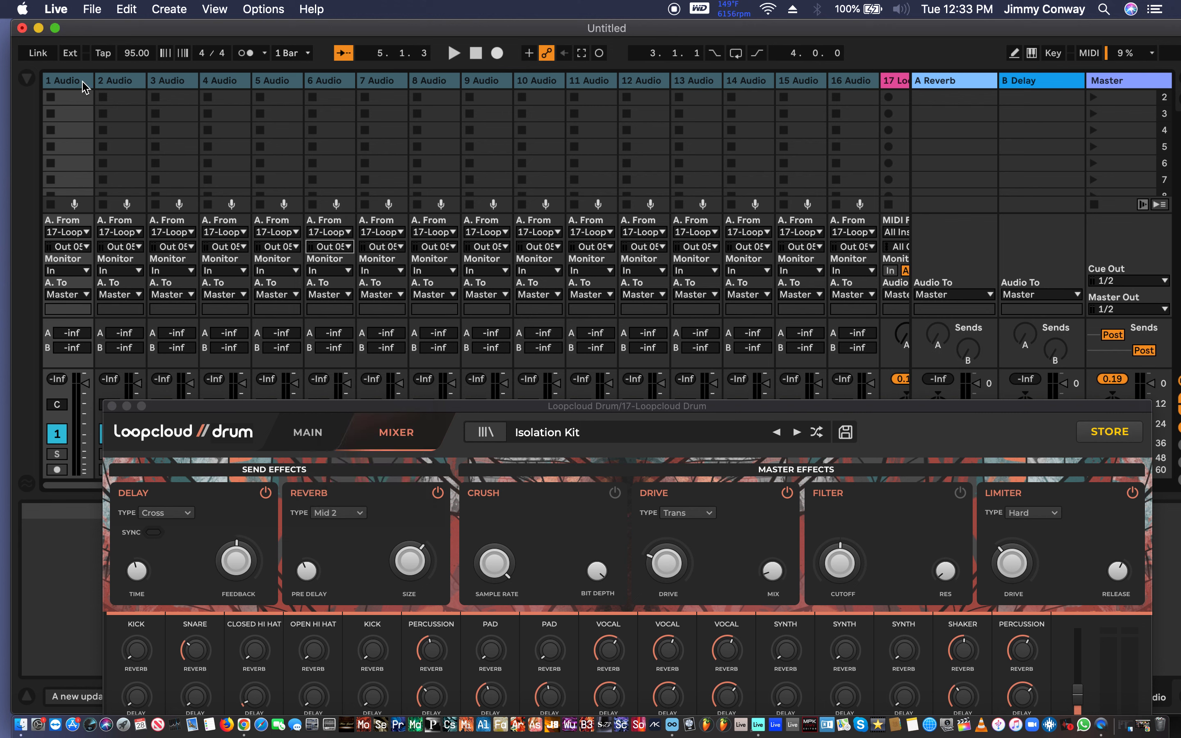
{"action": "left_click", "coordinate": [84, 87]}
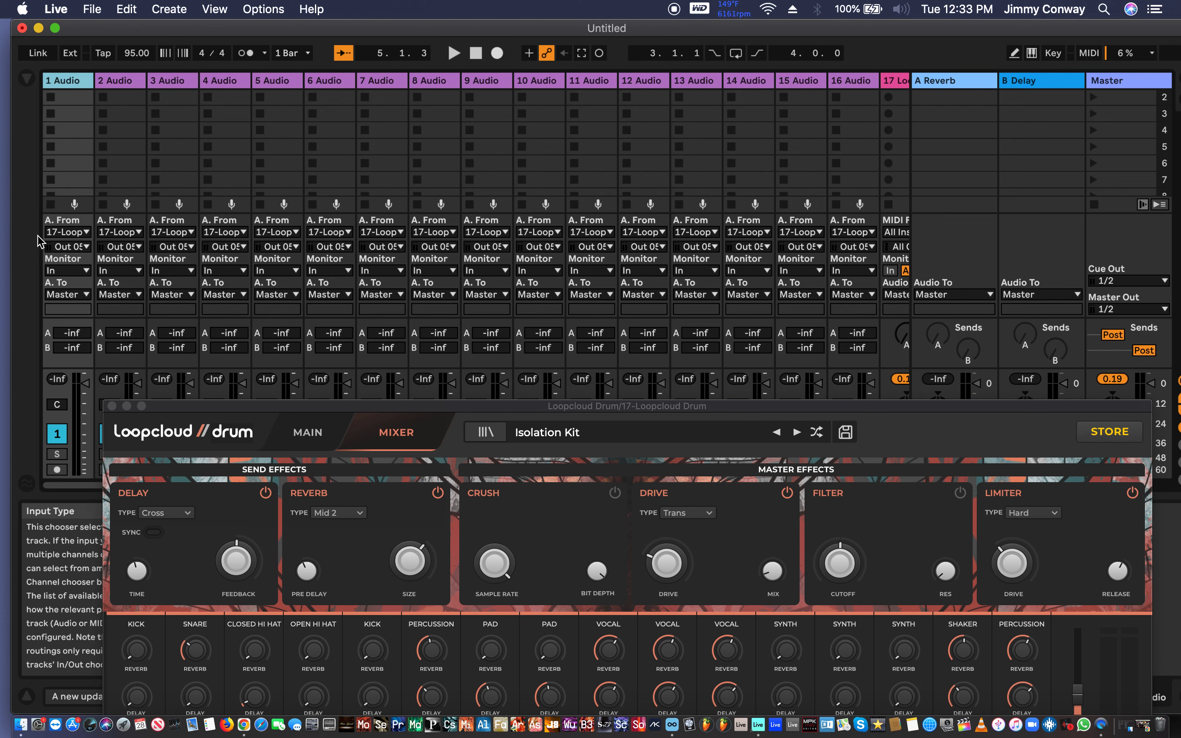
{"action": "left_click", "coordinate": [115, 246]}
{"action": "left_click", "coordinate": [115, 250]}
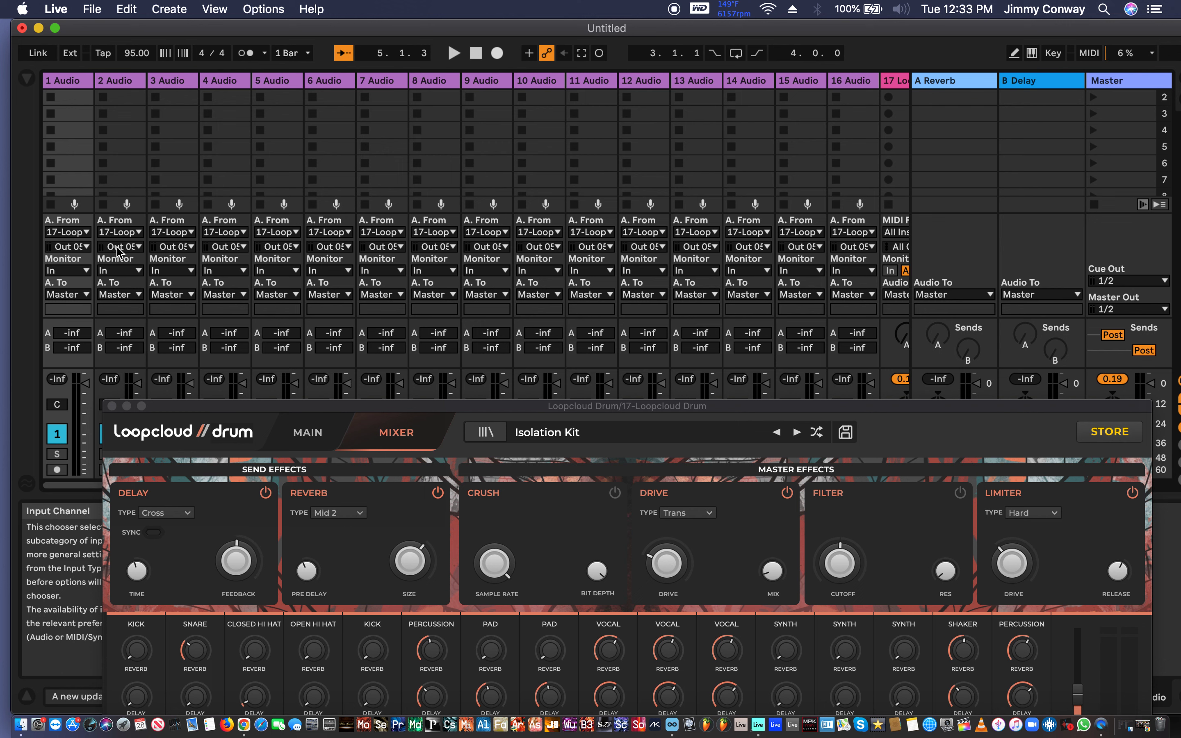
{"action": "left_click", "coordinate": [116, 248]}
{"action": "left_click", "coordinate": [117, 249]}
{"action": "left_click", "coordinate": [118, 249]}
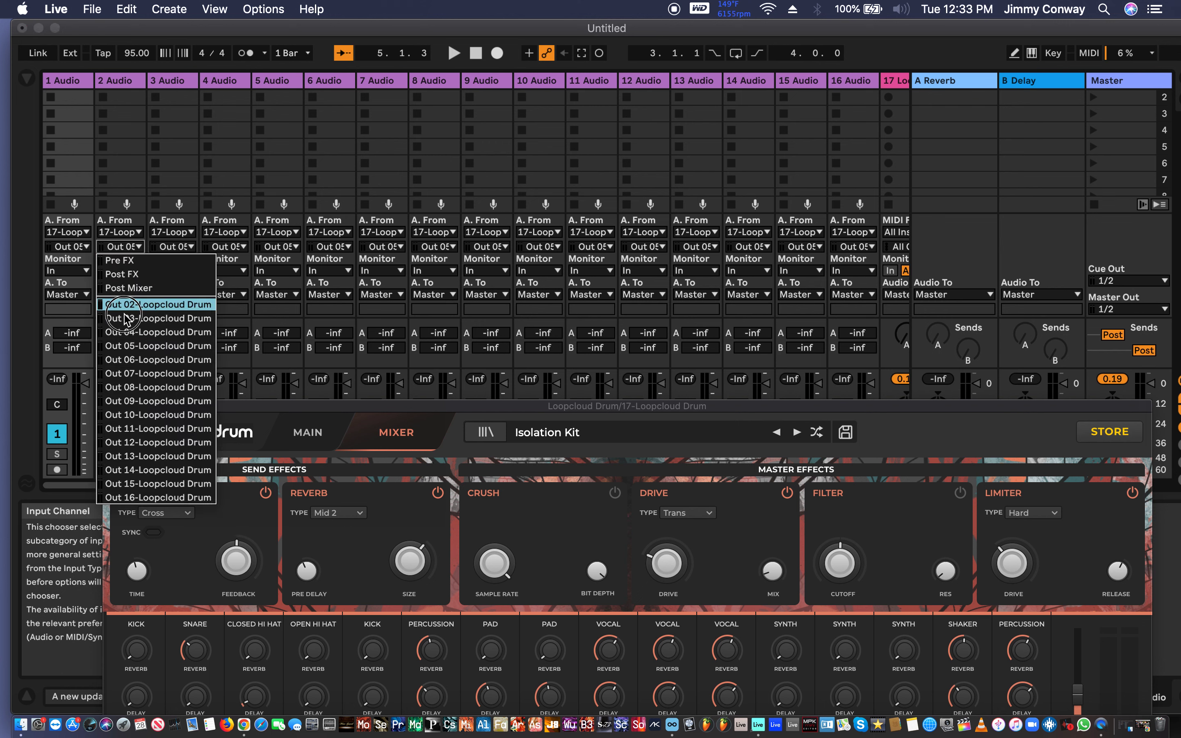
{"action": "left_click", "coordinate": [159, 318]}
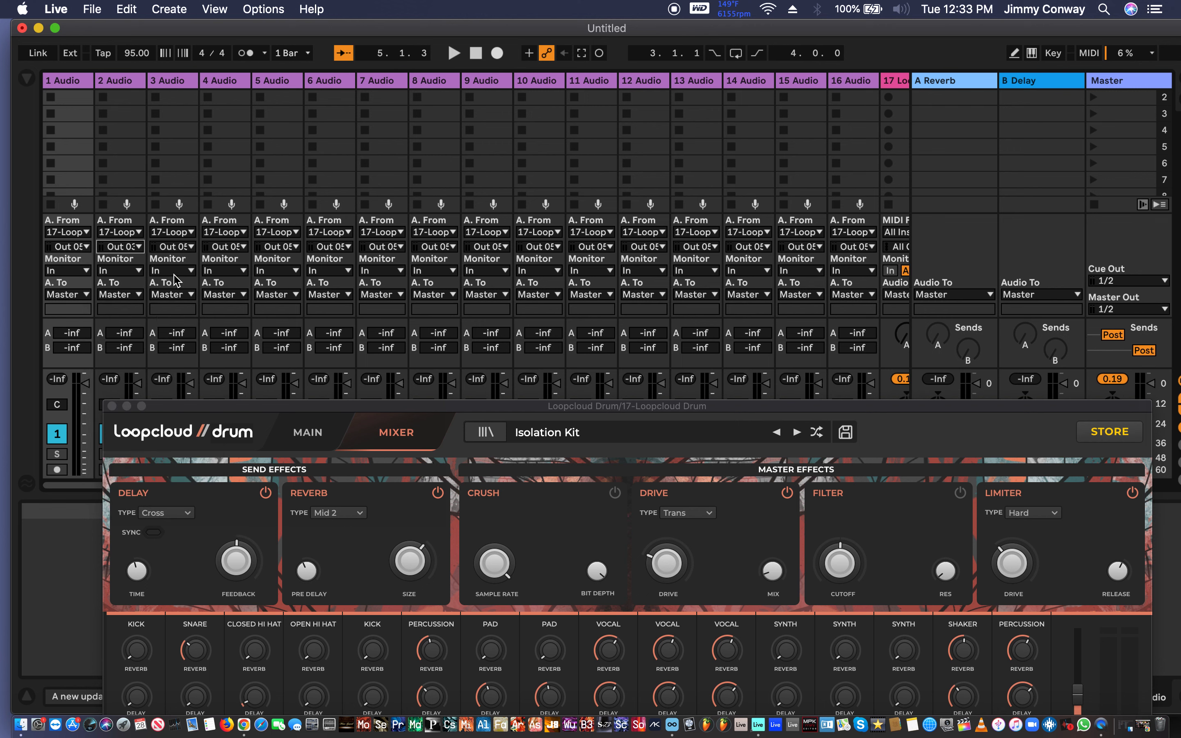
Set the input channel to Out 04-Loopcloud Drum on 3 Audio and Out 06-Loopcloud Drum on 5 Audio
{"action": "left_click", "coordinate": [184, 249]}
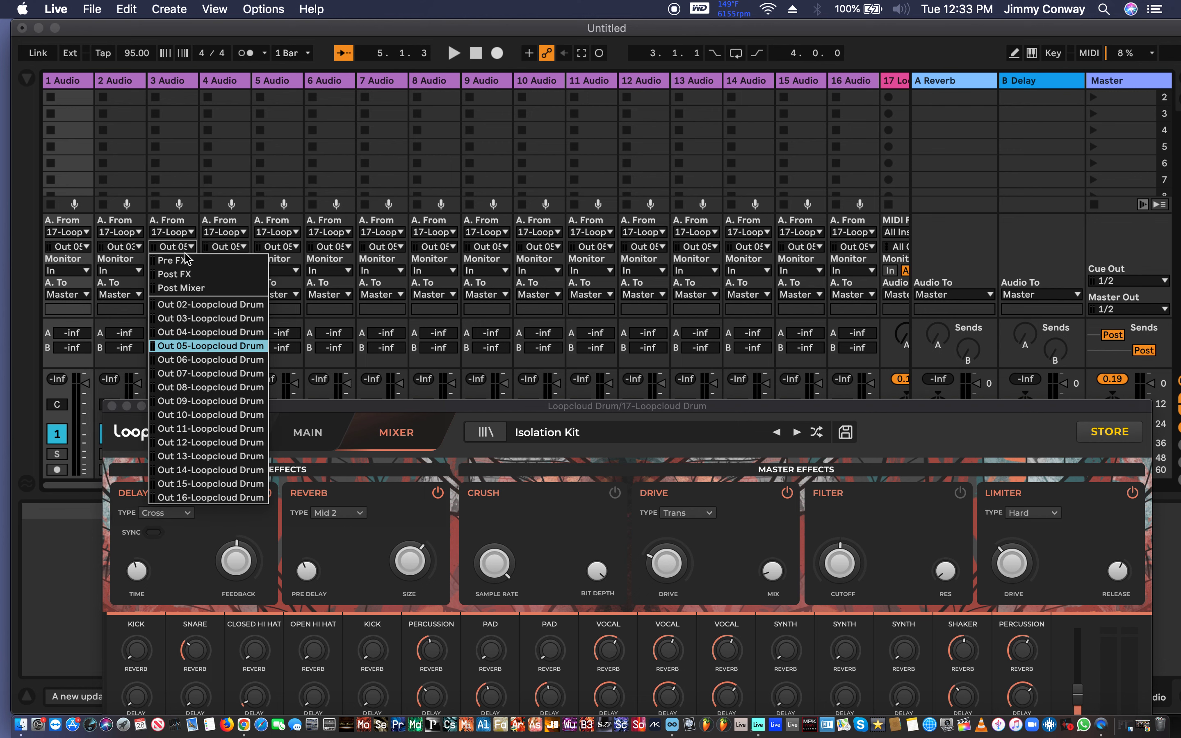
{"action": "left_click", "coordinate": [188, 332]}
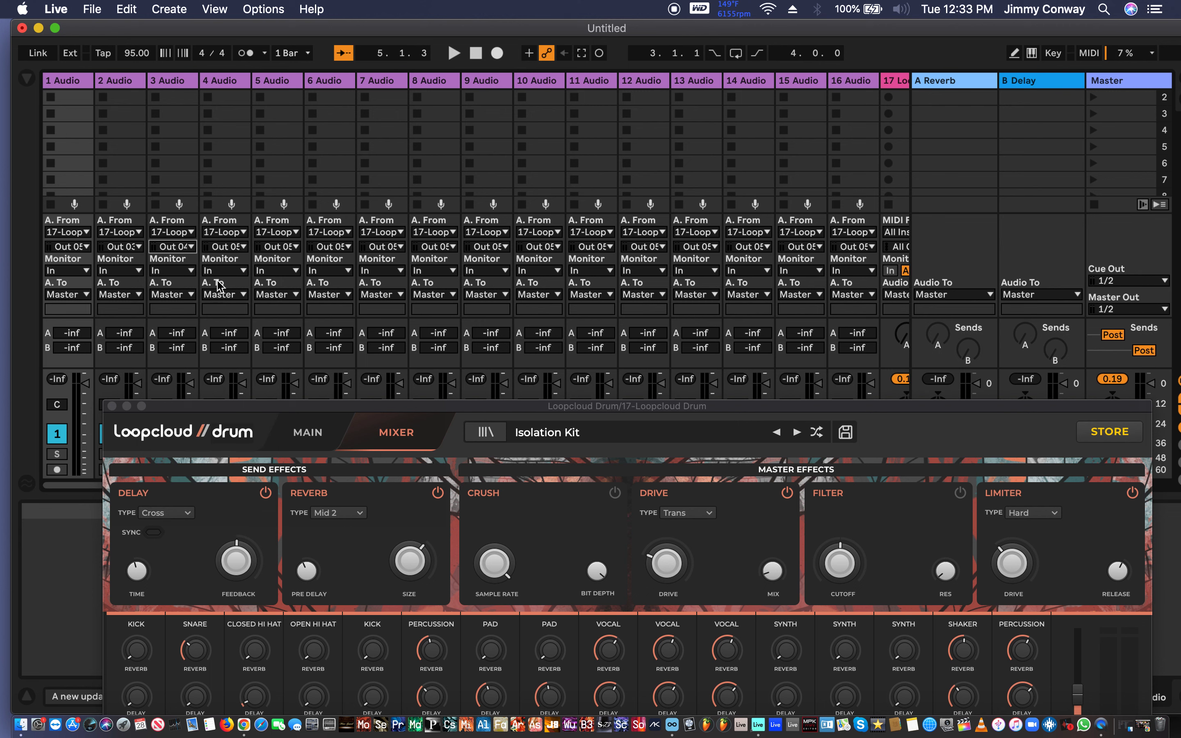
{"action": "left_click", "coordinate": [277, 248]}
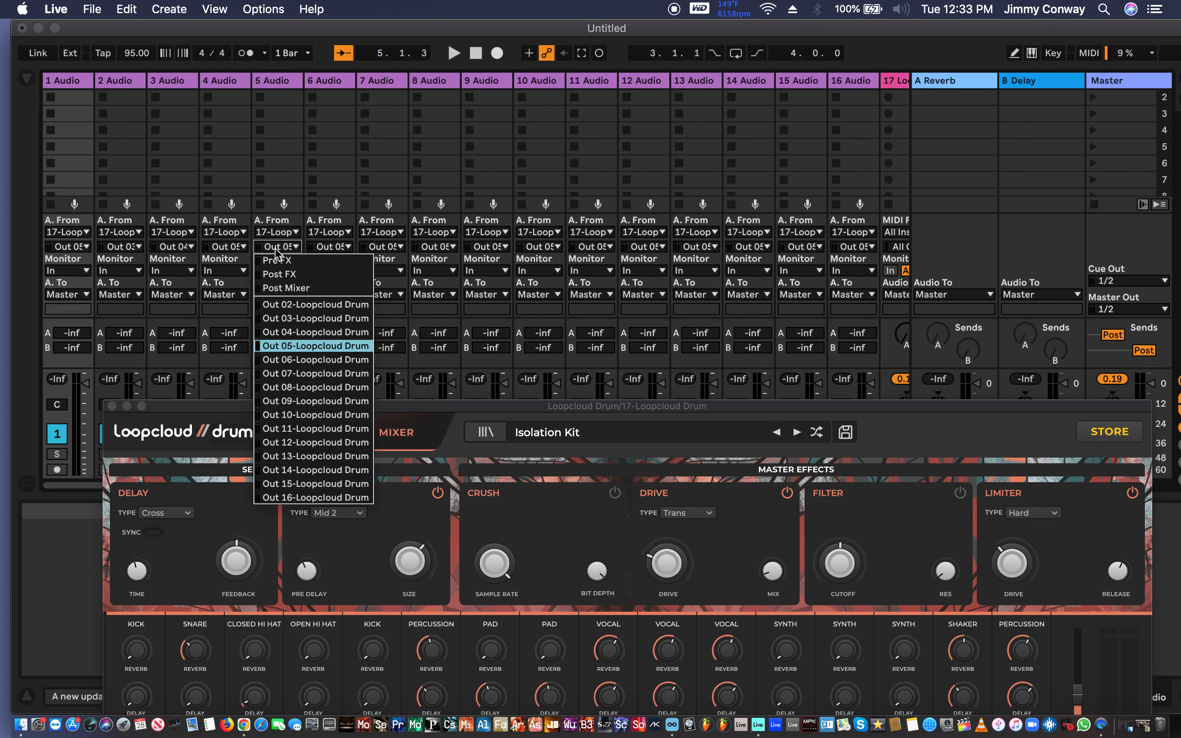
{"action": "left_click", "coordinate": [287, 360]}
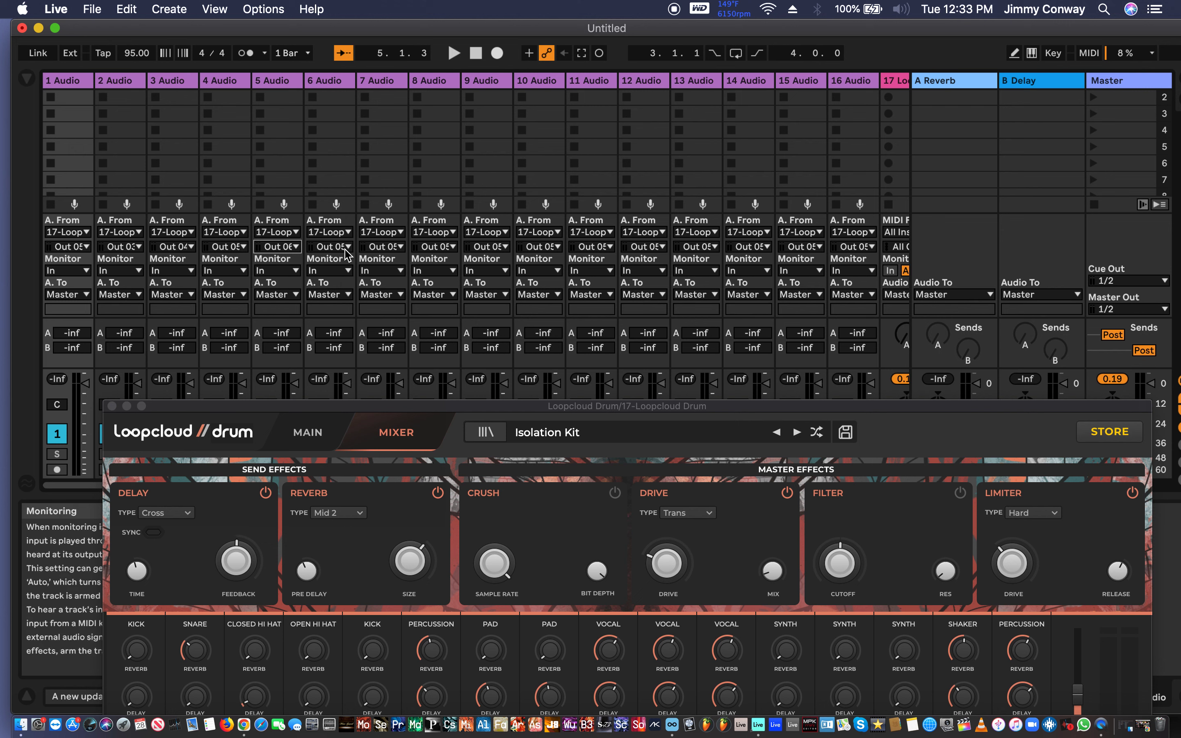
Set the input channel to Out 07-Loopcloud Drum on 6 Audio, Out 08 on 7 Audio and Out 09 on 8 Audio
{"action": "left_click", "coordinate": [330, 246]}
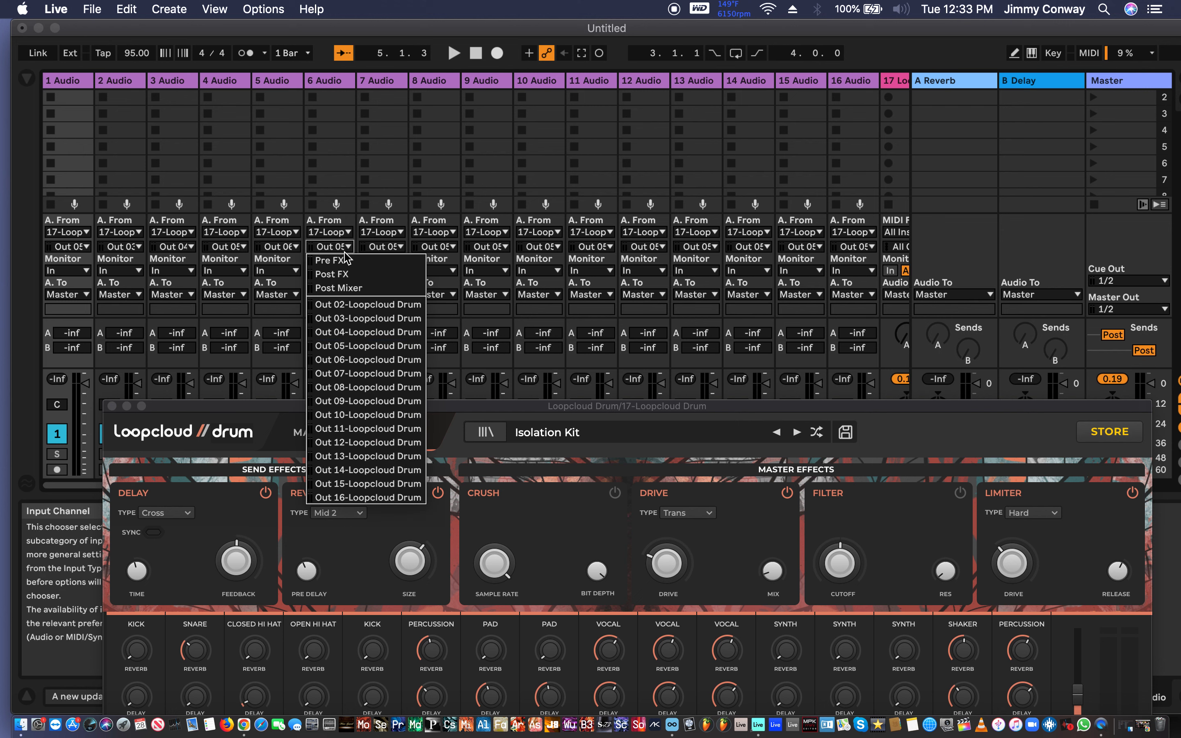
{"action": "left_click", "coordinate": [359, 374]}
{"action": "left_click", "coordinate": [398, 246]}
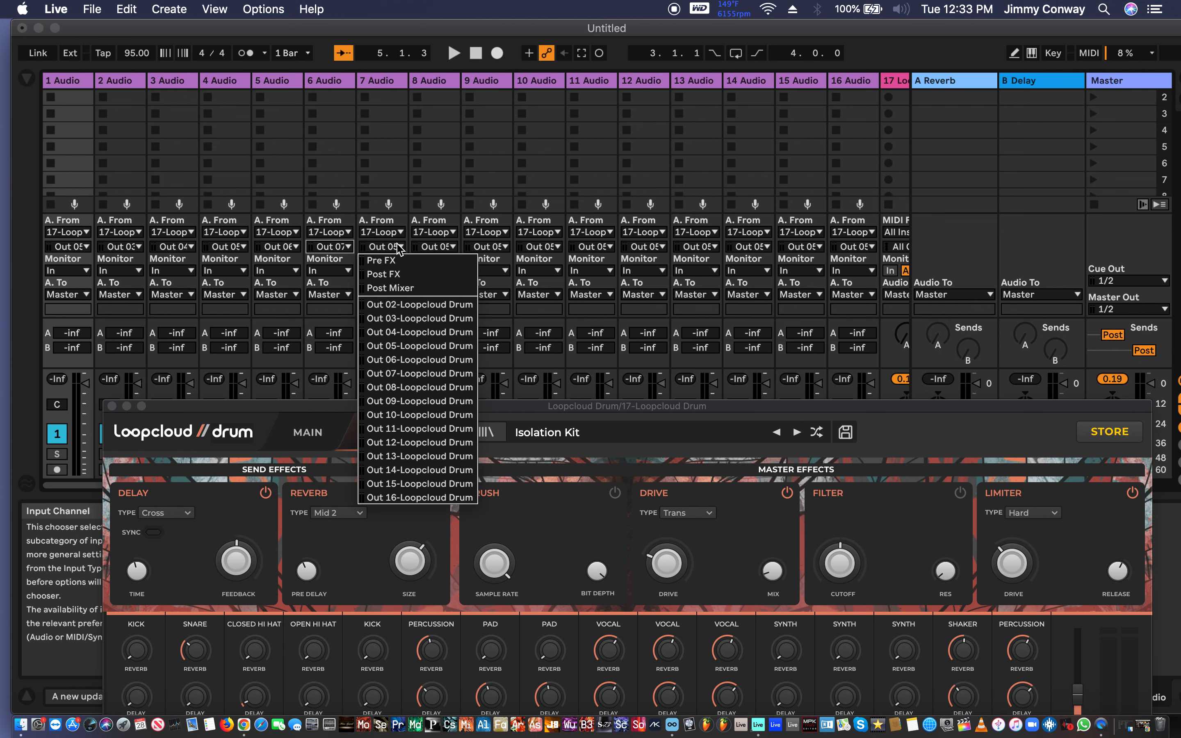
{"action": "left_click", "coordinate": [408, 388]}
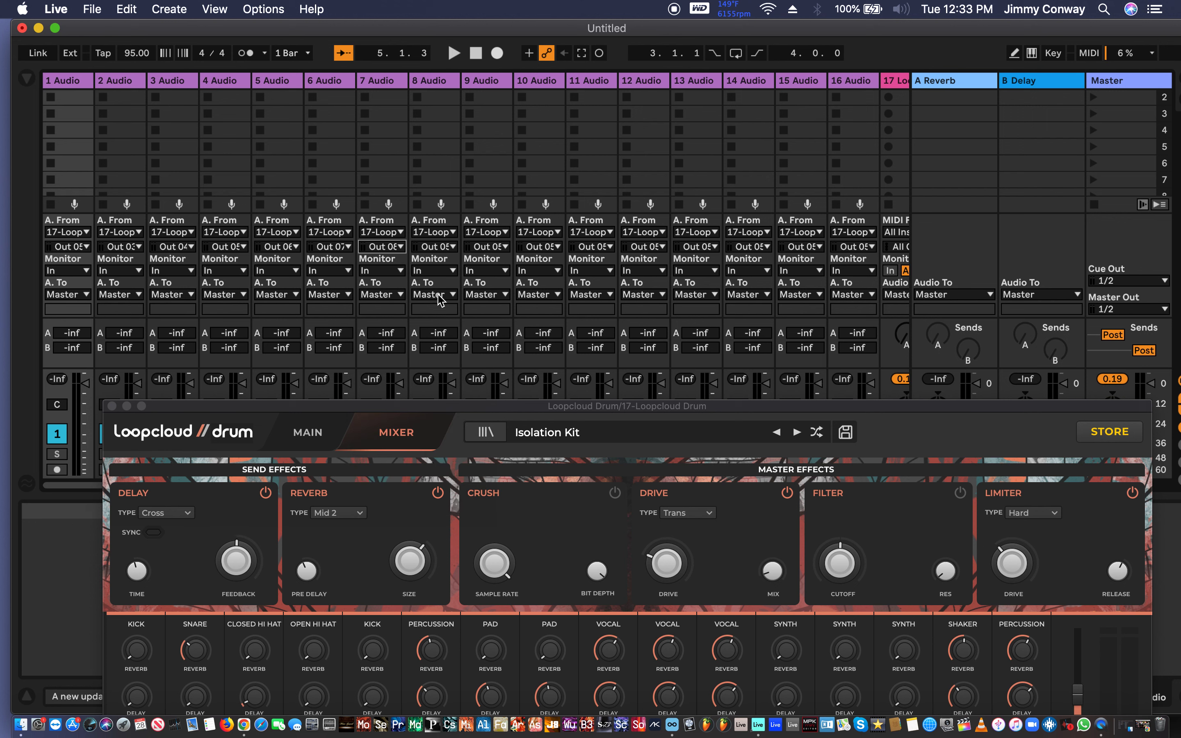
{"action": "left_click", "coordinate": [434, 246]}
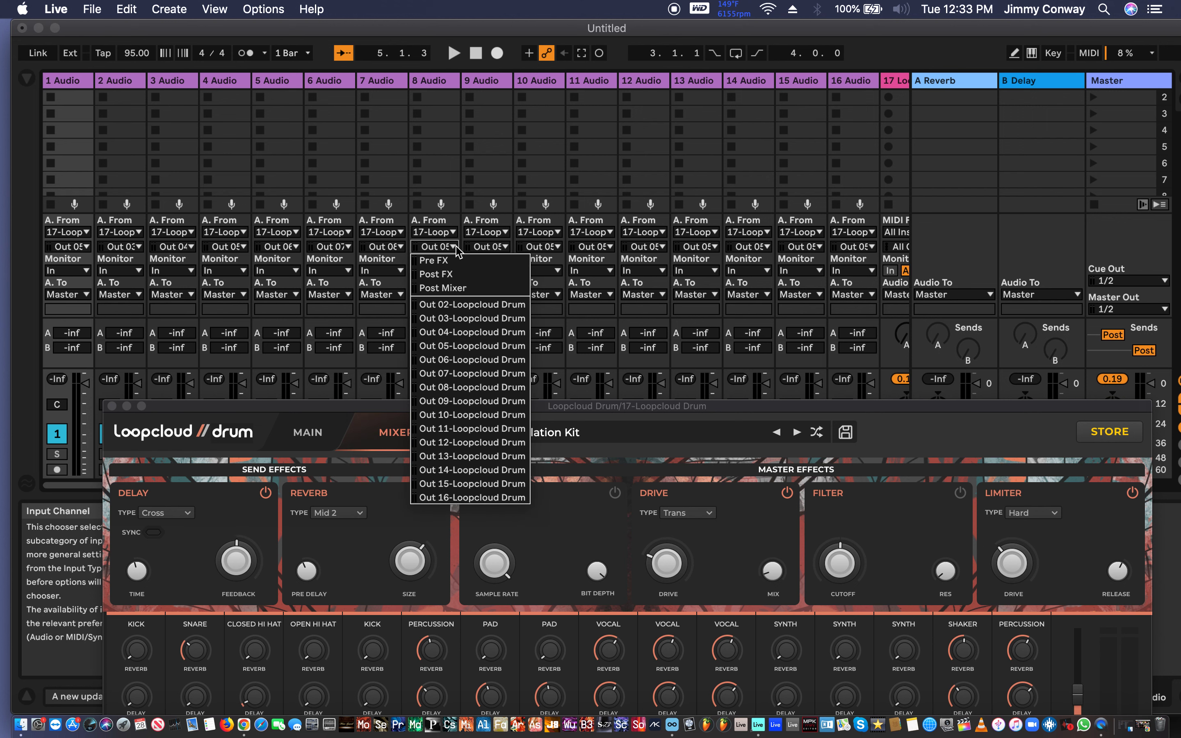
{"action": "left_click", "coordinate": [466, 400]}
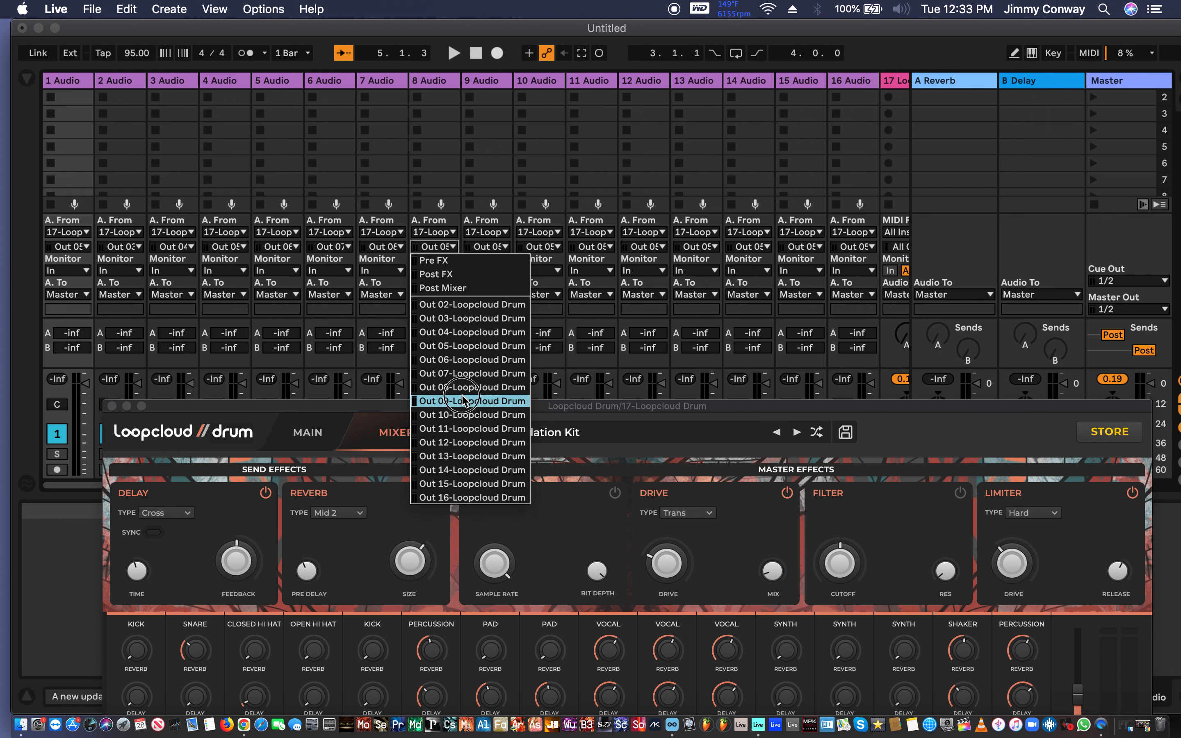
Set the input channel to Out 10-Loopcloud Drum on 9 Audio, Out 11 on 10 Audio and Out 12 on 11 Audio
{"action": "left_click", "coordinate": [503, 247]}
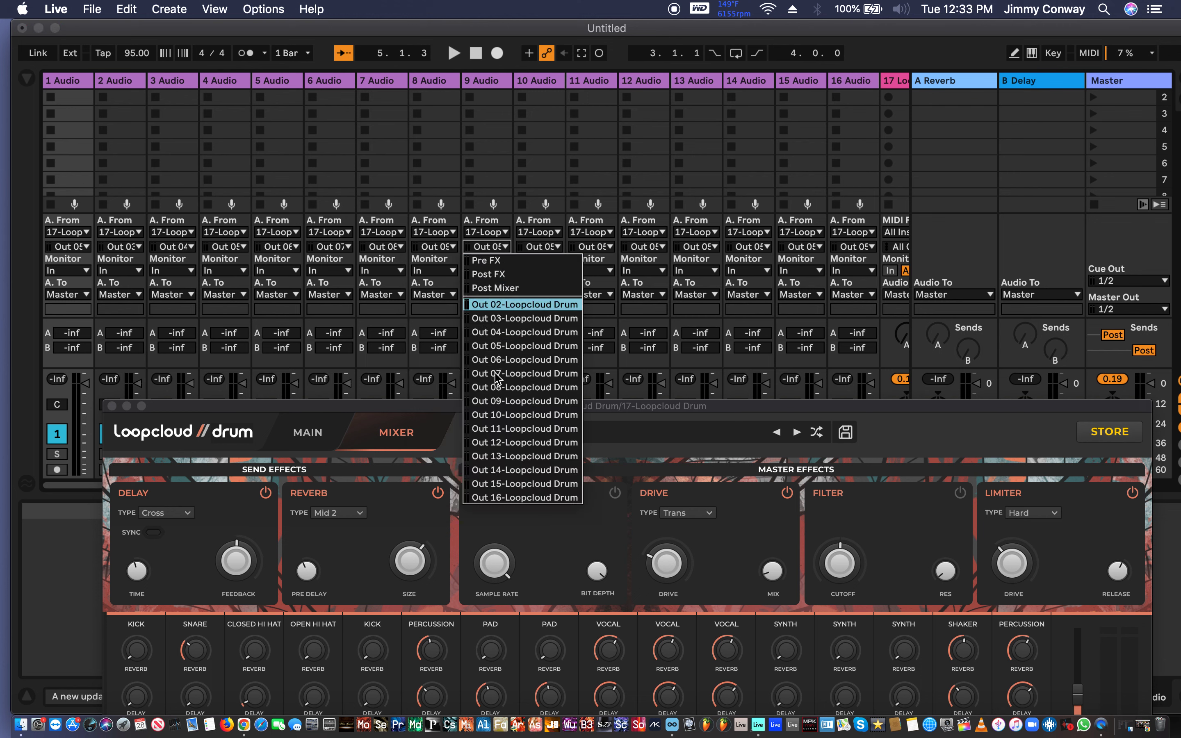
{"action": "left_click", "coordinate": [508, 414]}
{"action": "left_click", "coordinate": [542, 246]}
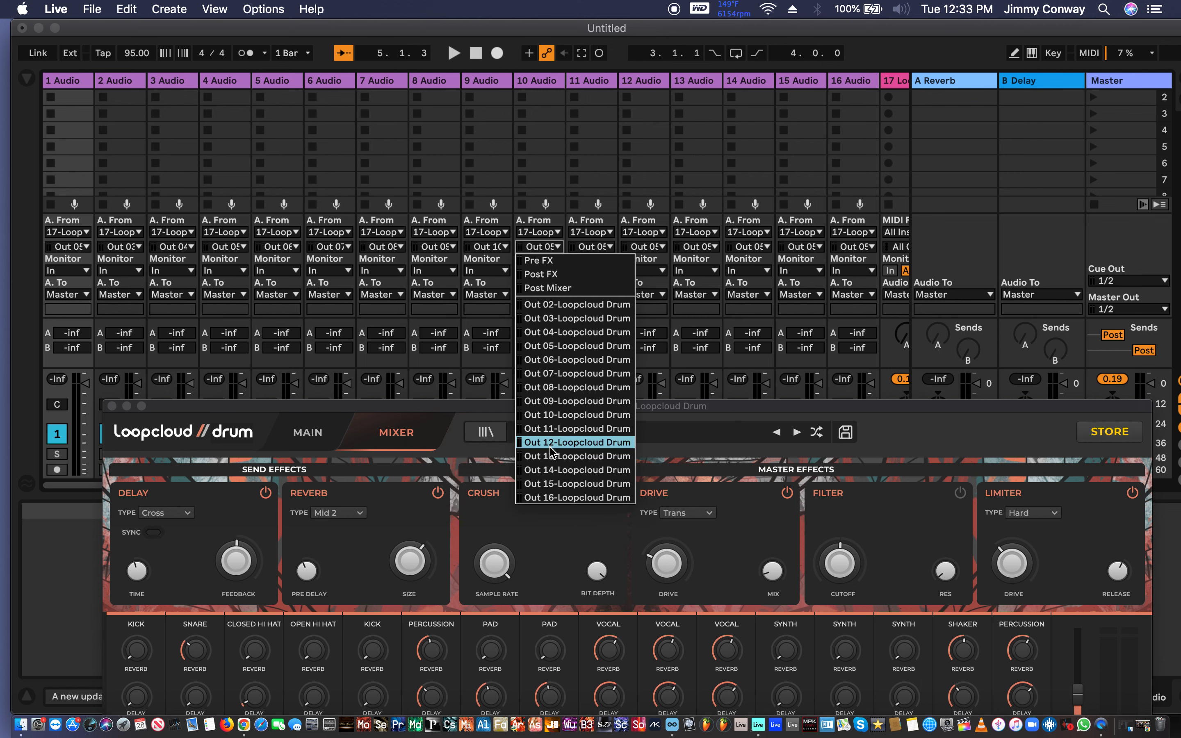
{"action": "left_click", "coordinate": [559, 428]}
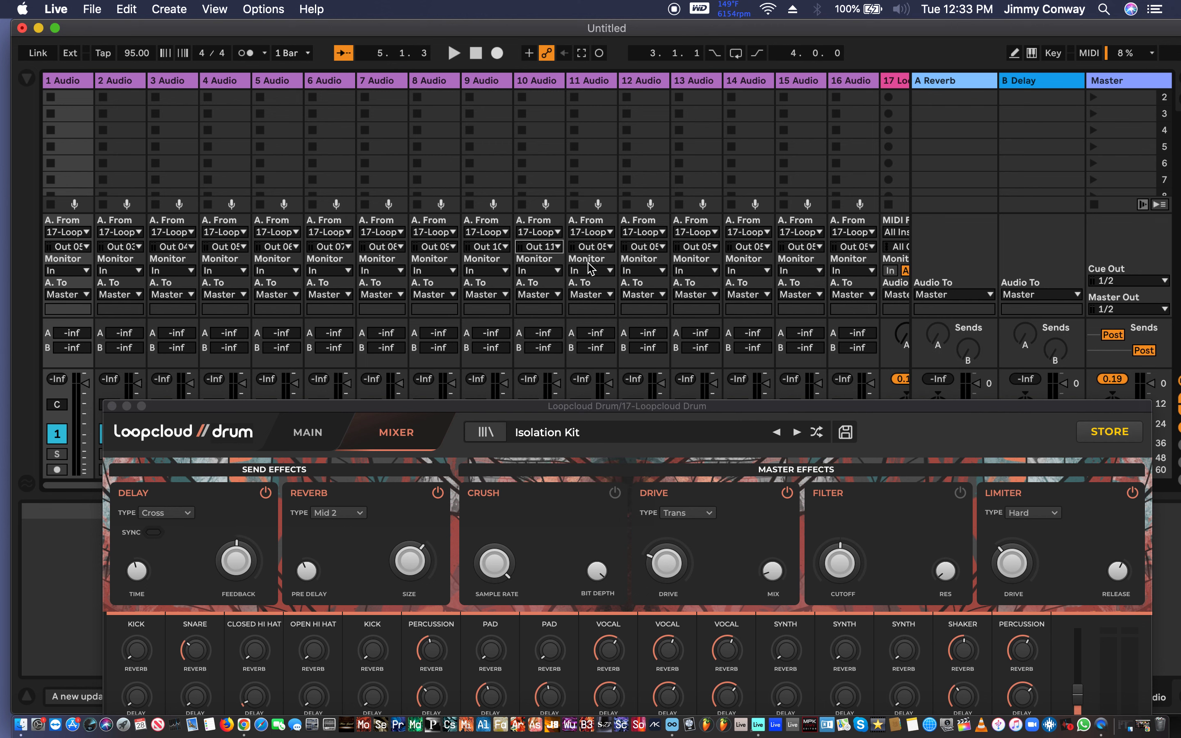
{"action": "left_click", "coordinate": [605, 248]}
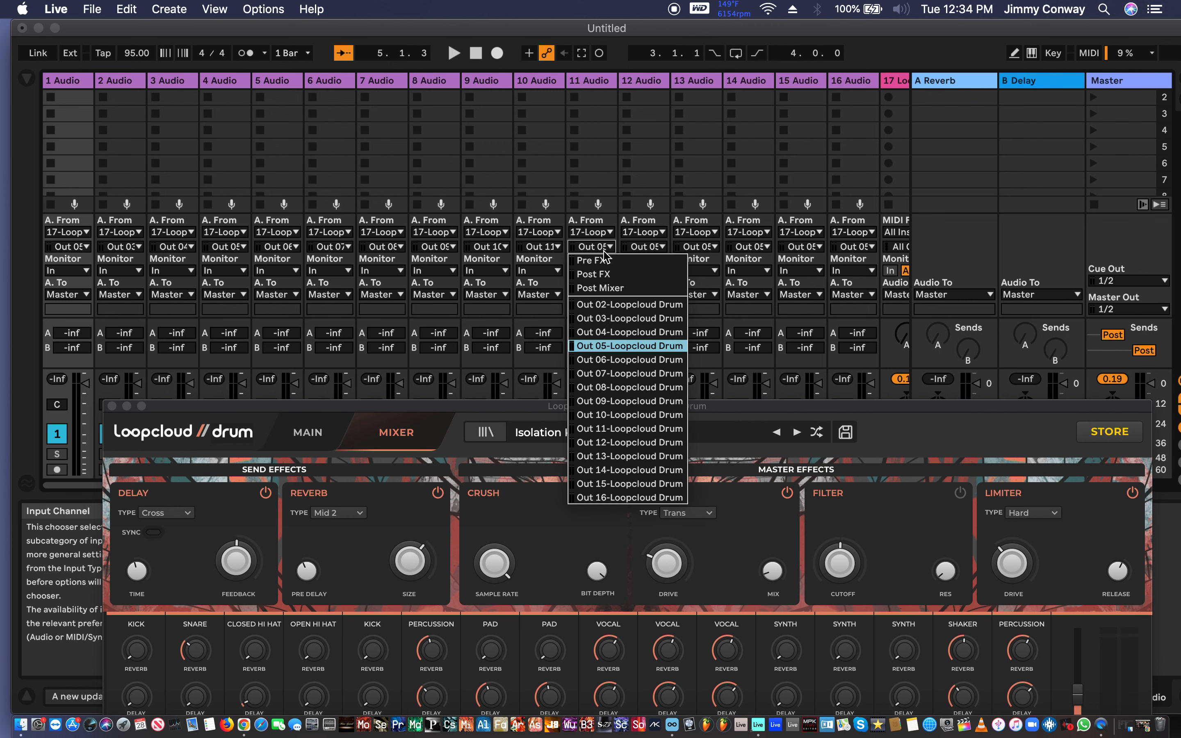
{"action": "left_click", "coordinate": [617, 443]}
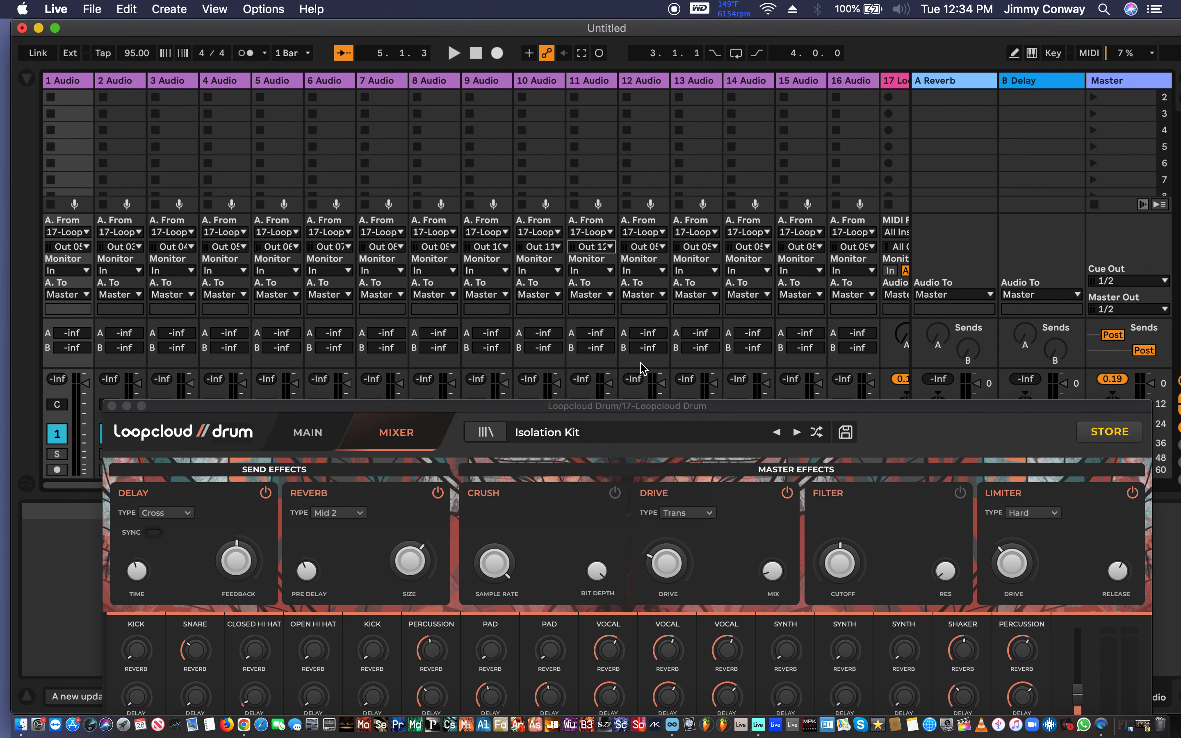
Set the input channels of 12, 13, 14 and 15 Audio to Out 13, Out 14, Out 15 and Out 16-Loopcloud Drum respectively
{"action": "left_click", "coordinate": [652, 248]}
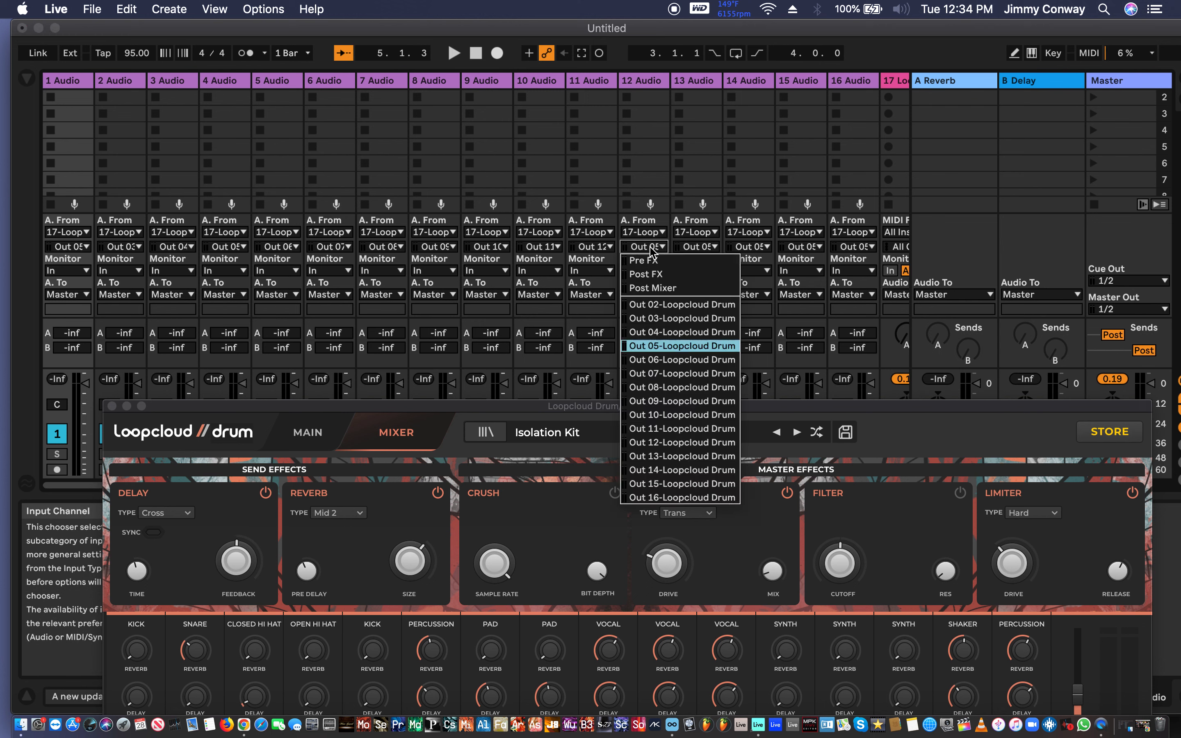
{"action": "left_click", "coordinate": [671, 457]}
{"action": "left_click", "coordinate": [689, 248]}
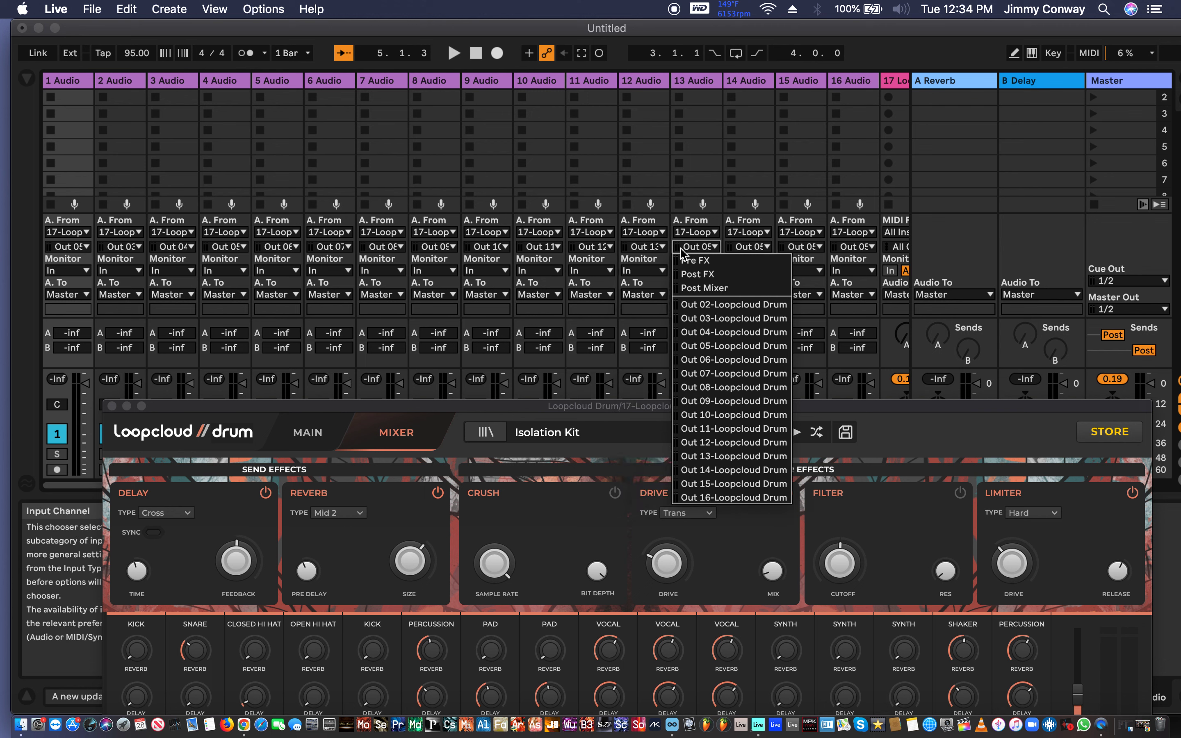
{"action": "left_click", "coordinate": [699, 469]}
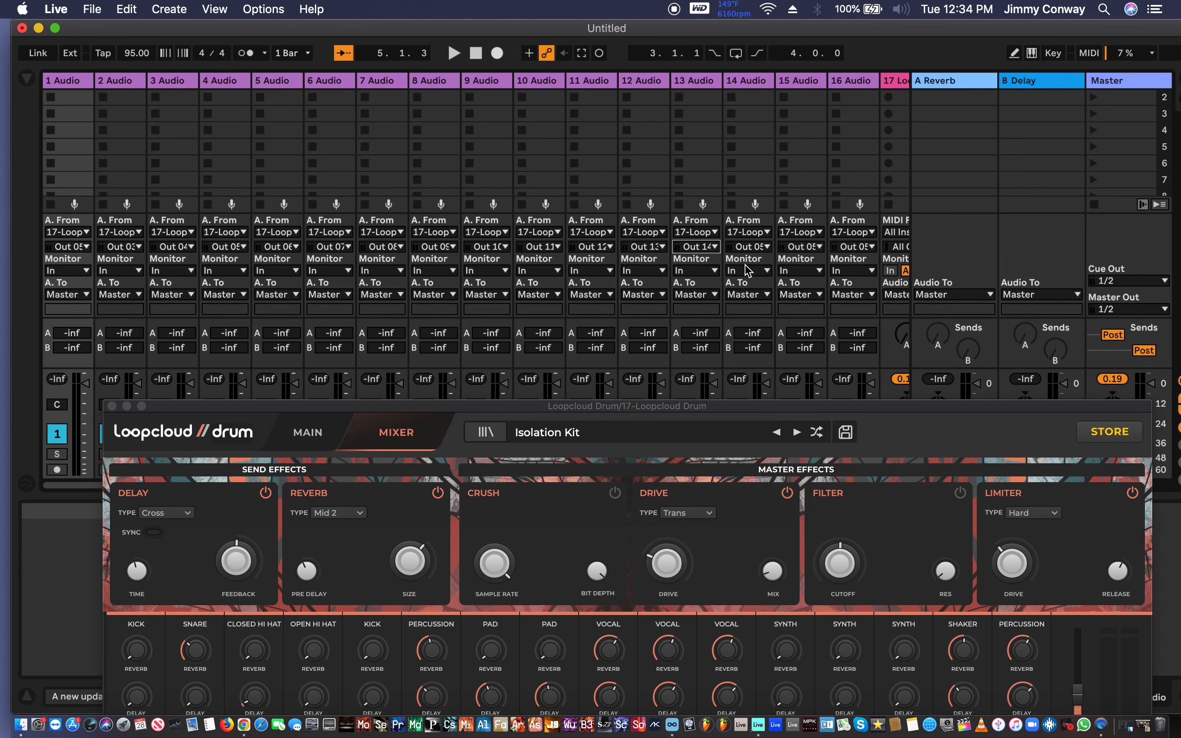
{"action": "left_click", "coordinate": [749, 247]}
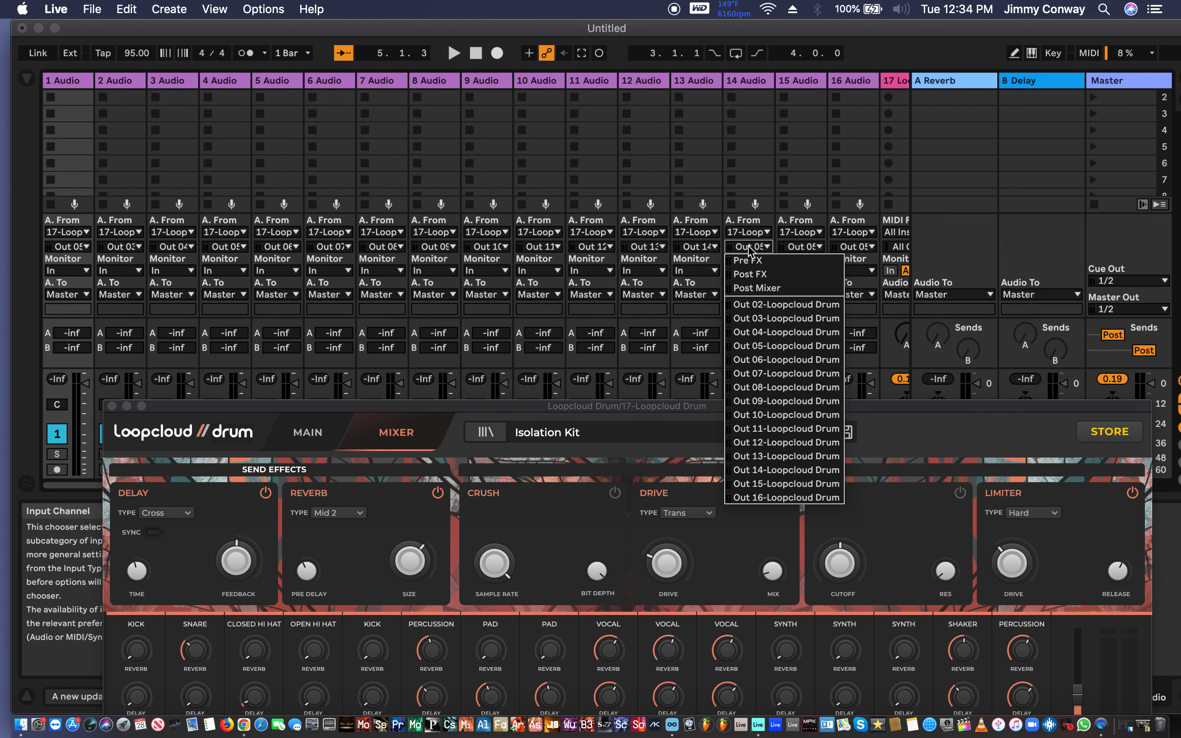
{"action": "left_click", "coordinate": [749, 483]}
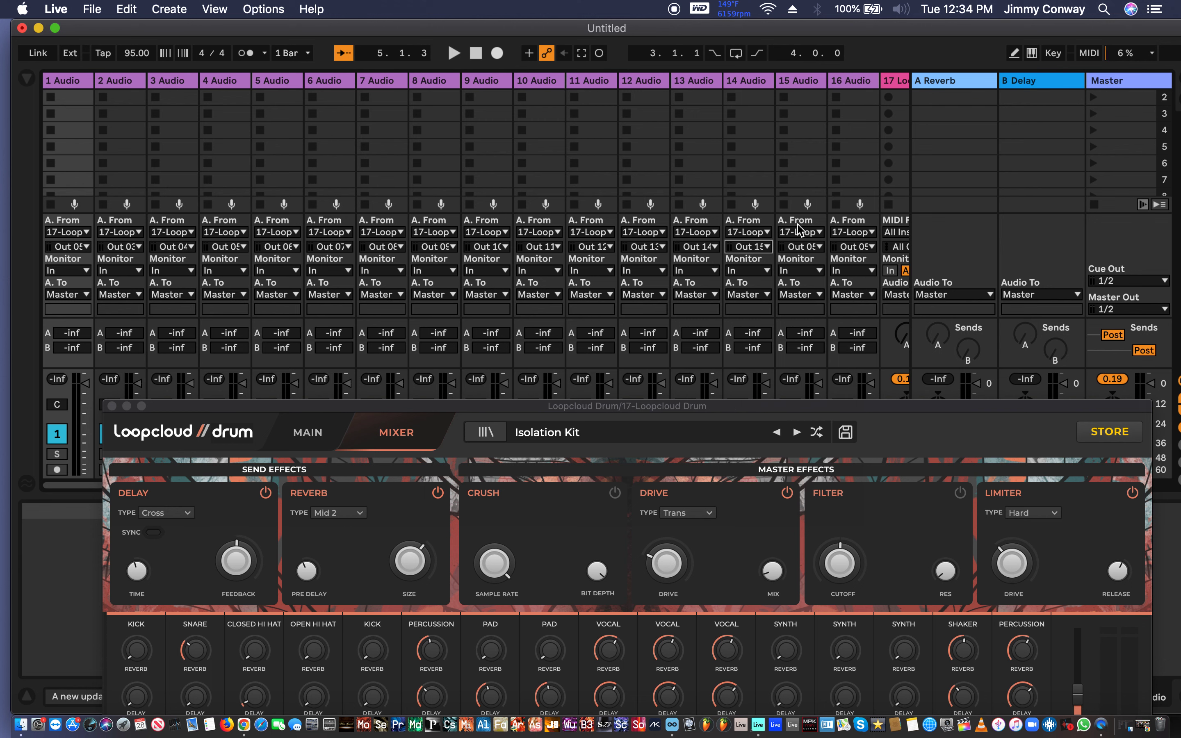
{"action": "left_click", "coordinate": [801, 247]}
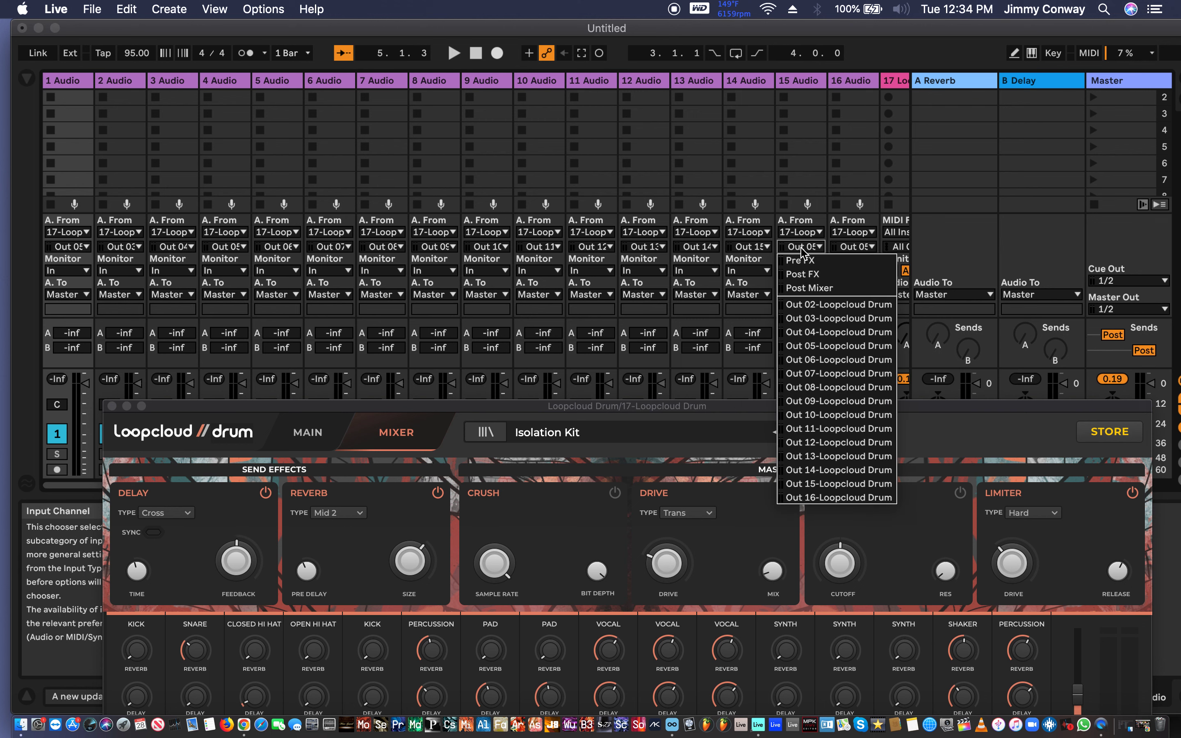
{"action": "left_click", "coordinate": [812, 497]}
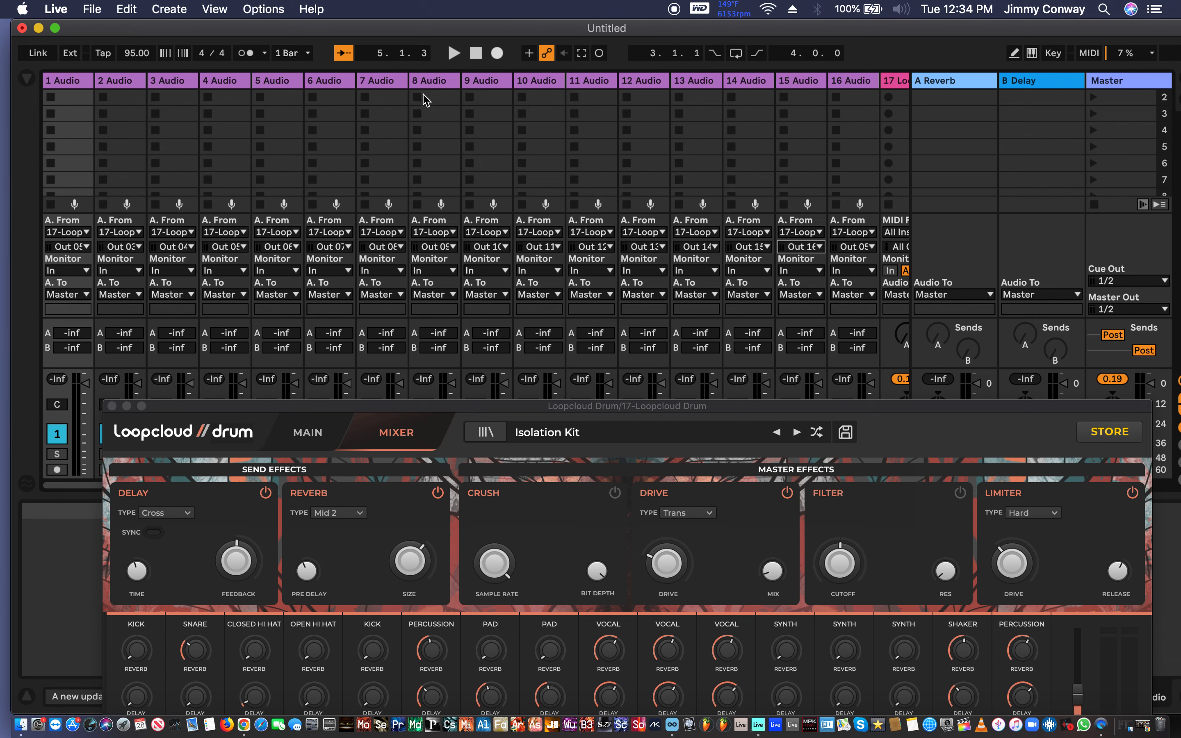
Raise the plug-in window to expose its channel outputs and route the first Kick to output 2, Snare to 3 and Closed Hi Hat to 4
{"action": "left_click_drag", "start_coordinate": [369, 406], "coordinate": [364, 25]}
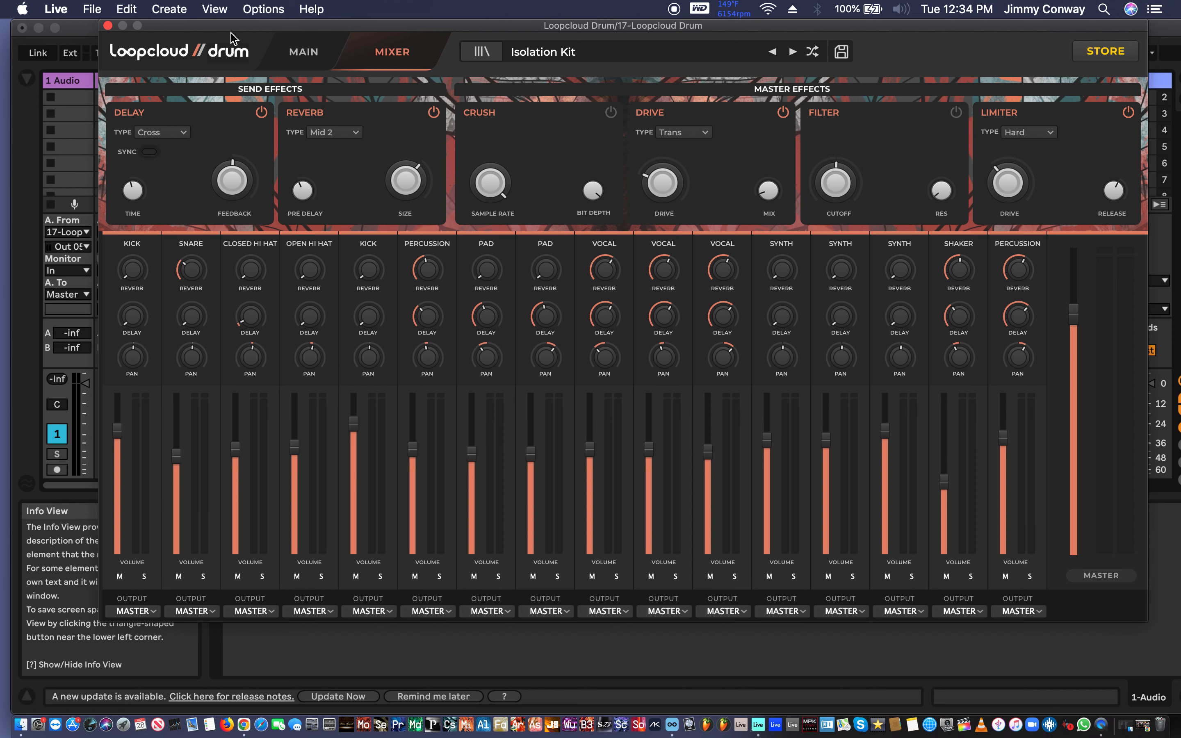
{"action": "left_click_drag", "start_coordinate": [230, 34], "coordinate": [166, 67]}
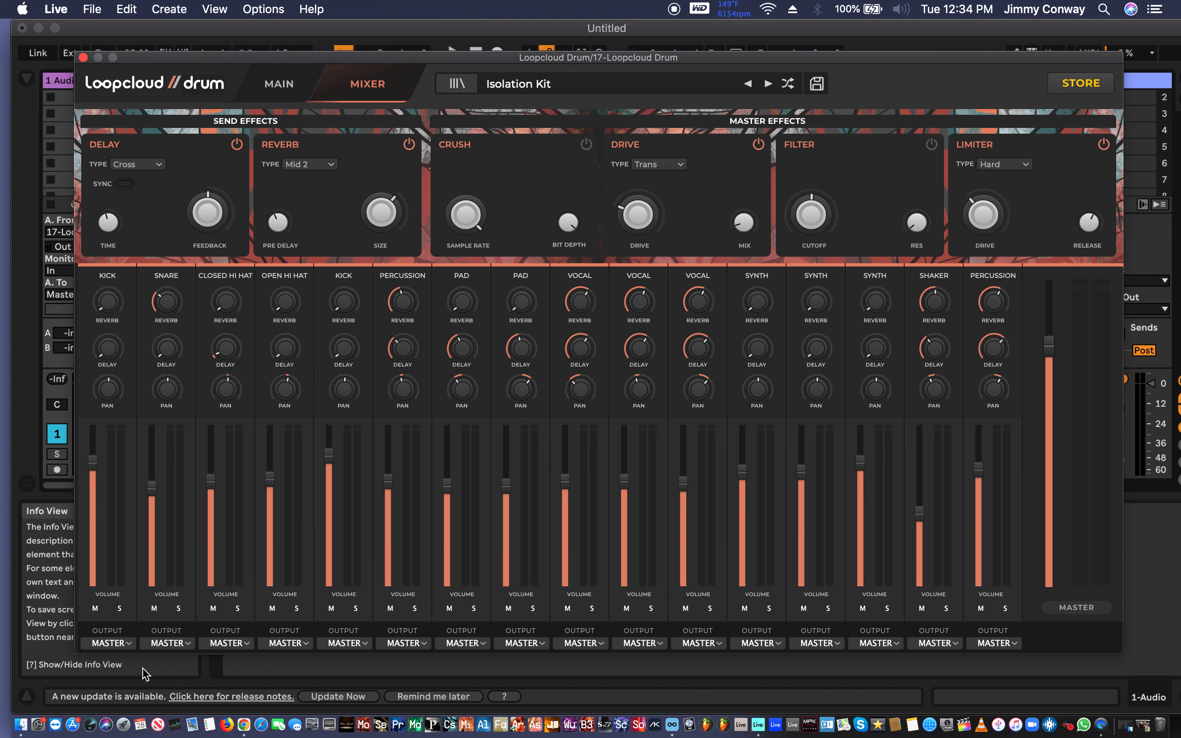
{"action": "left_click", "coordinate": [123, 643]}
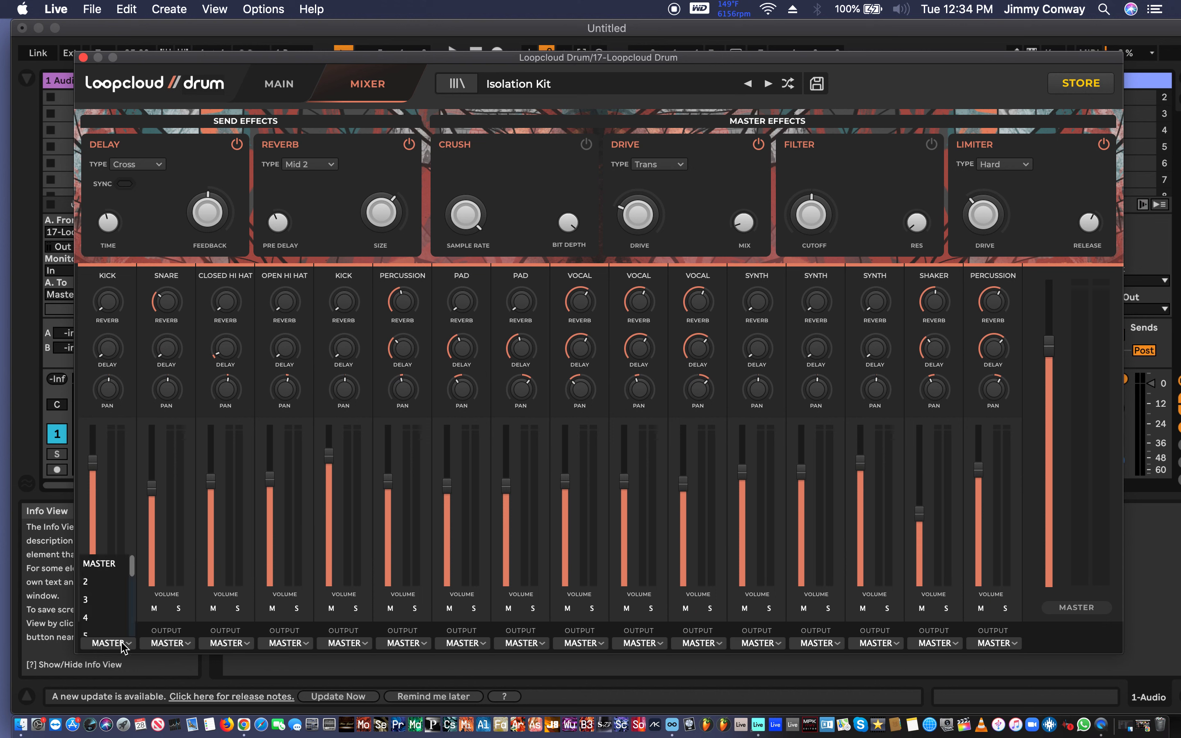
{"action": "left_click", "coordinate": [107, 582]}
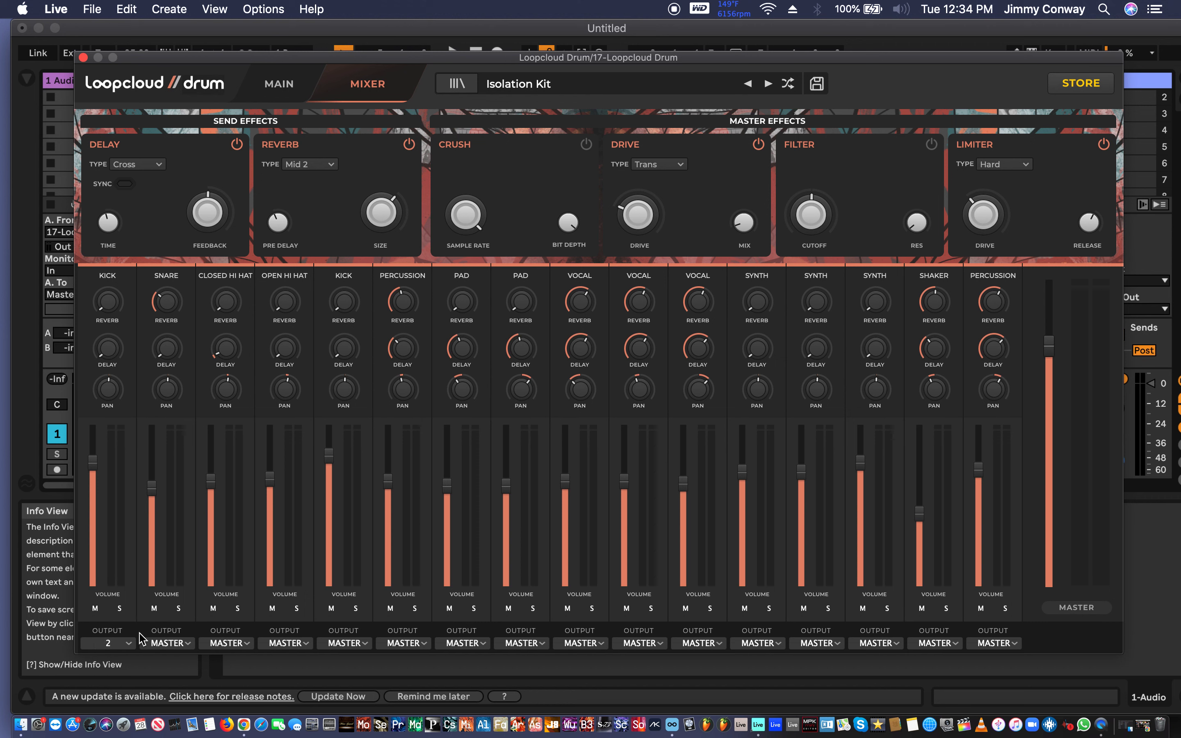
{"action": "left_click", "coordinate": [162, 643]}
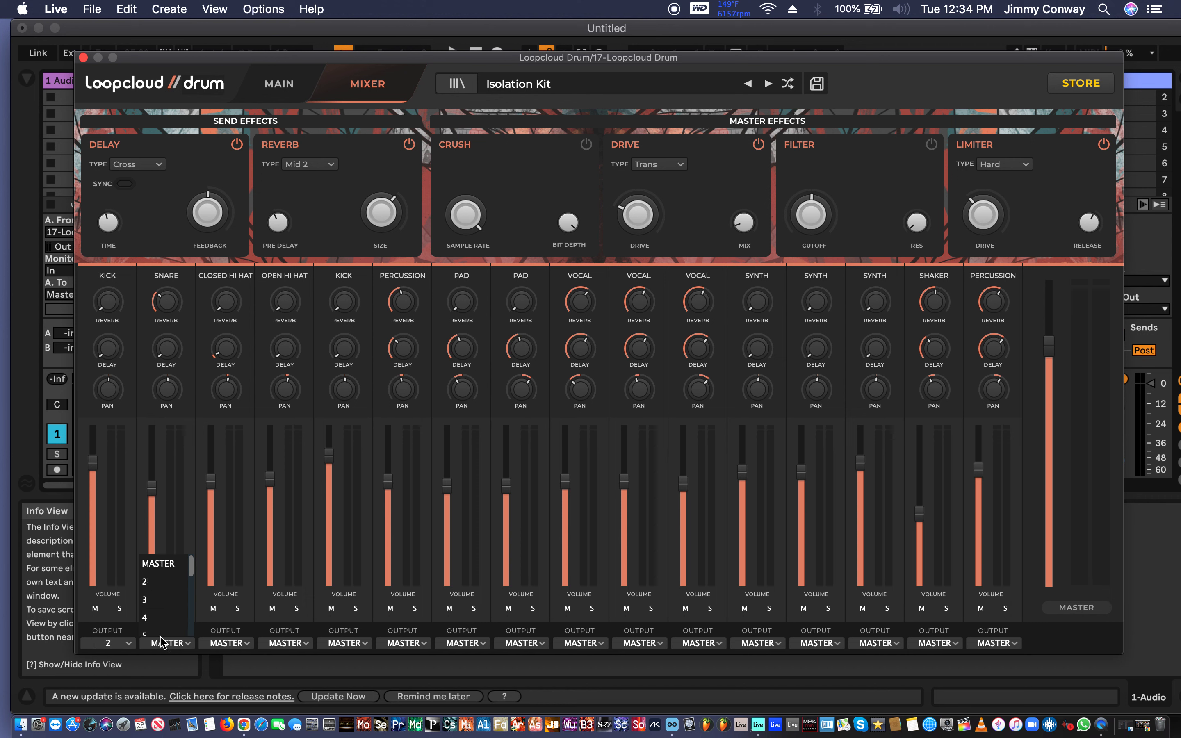
{"action": "left_click", "coordinate": [165, 600]}
{"action": "left_click", "coordinate": [219, 644]}
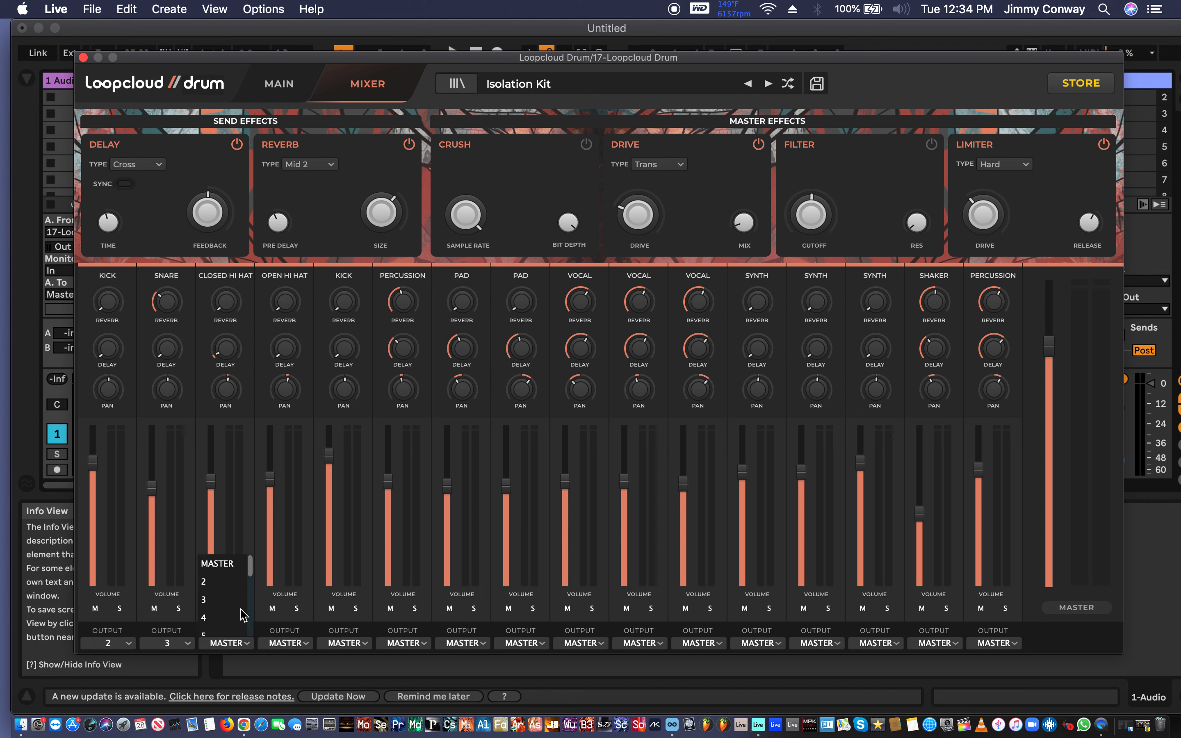
{"action": "left_click", "coordinate": [233, 618]}
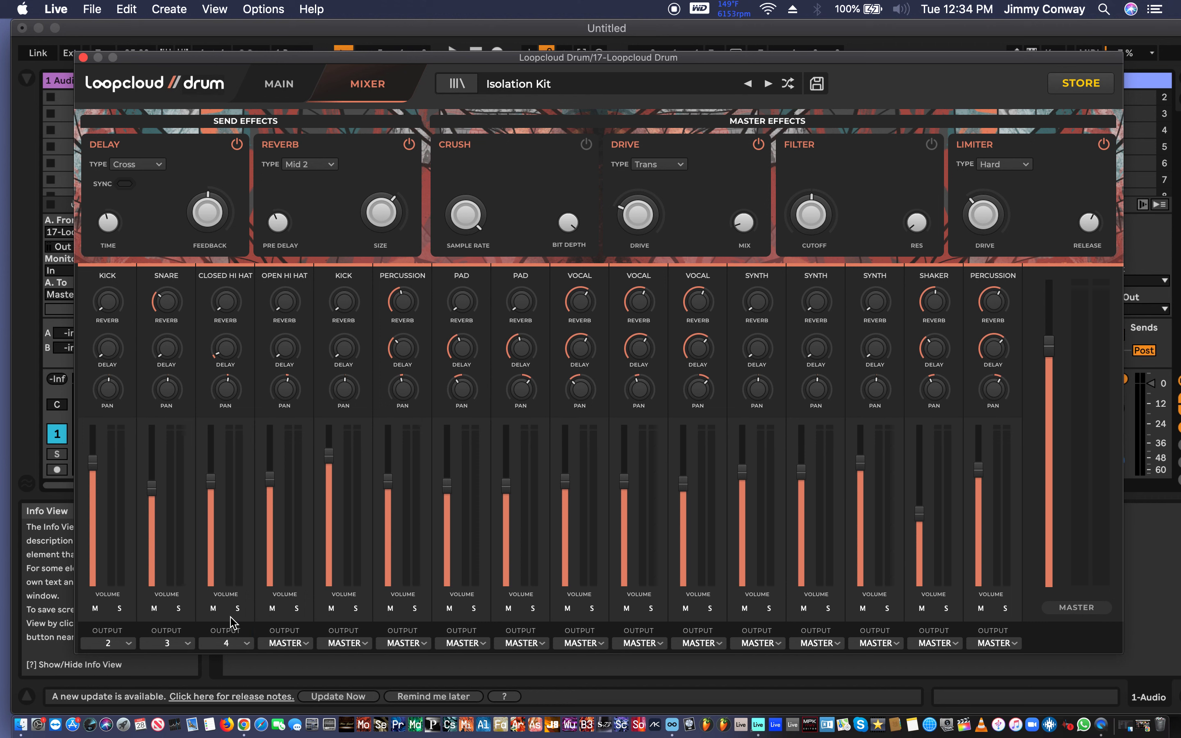
In the plug-in mixer, route Open Hi Hat to output 5 and the second Kick to output 6
{"action": "left_click", "coordinate": [277, 644]}
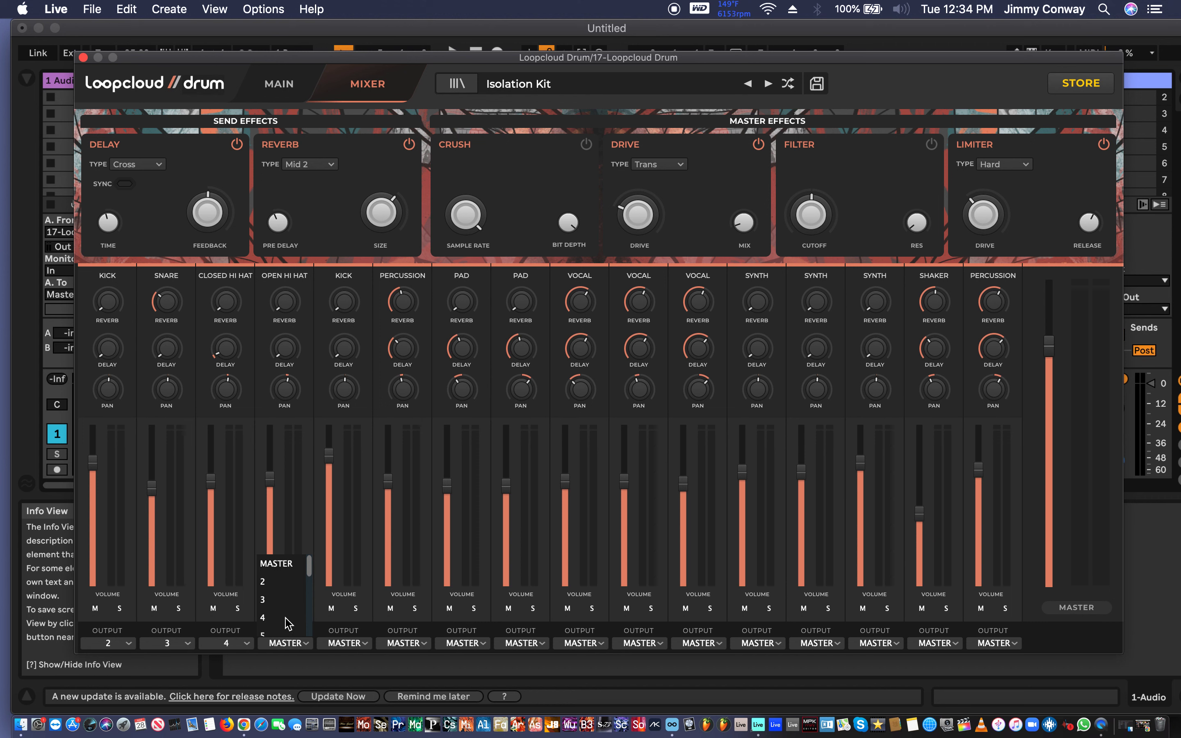
{"action": "scroll", "coordinate": [287, 624], "scroll_direction": "down", "scroll_amount": 4}
{"action": "left_click", "coordinate": [279, 570]}
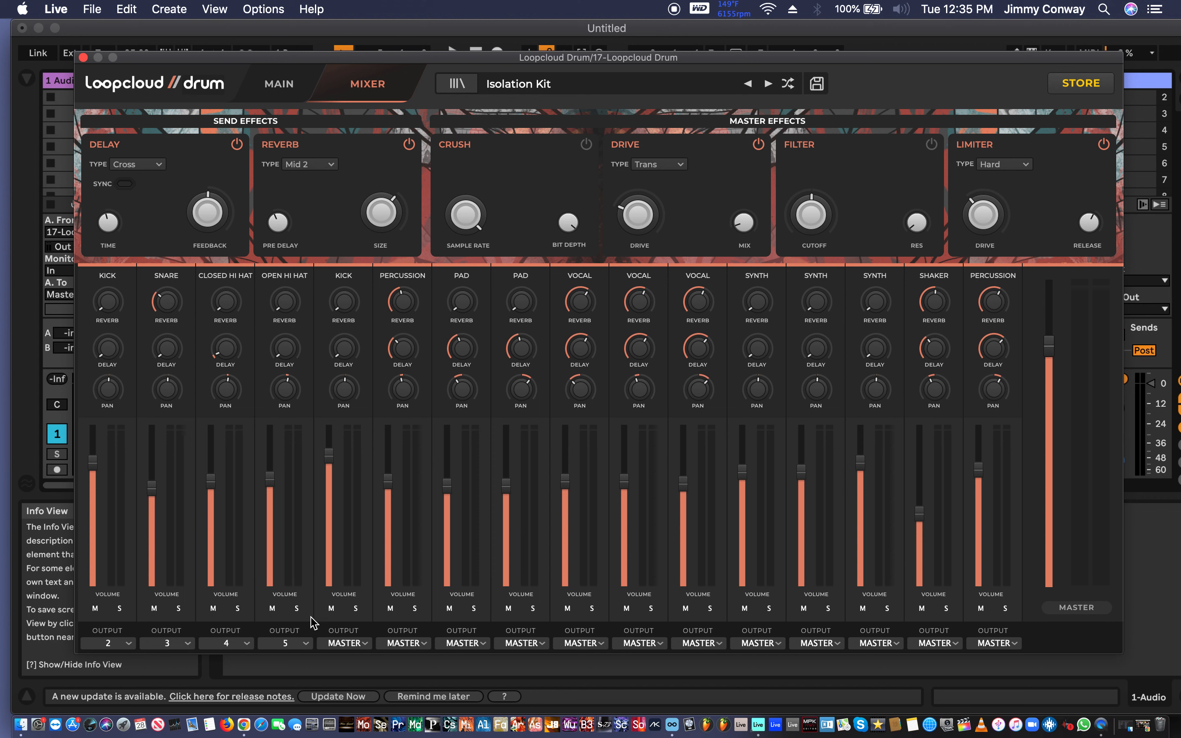
{"action": "left_click", "coordinate": [341, 642]}
{"action": "scroll", "coordinate": [347, 615], "scroll_direction": "down", "scroll_amount": 2}
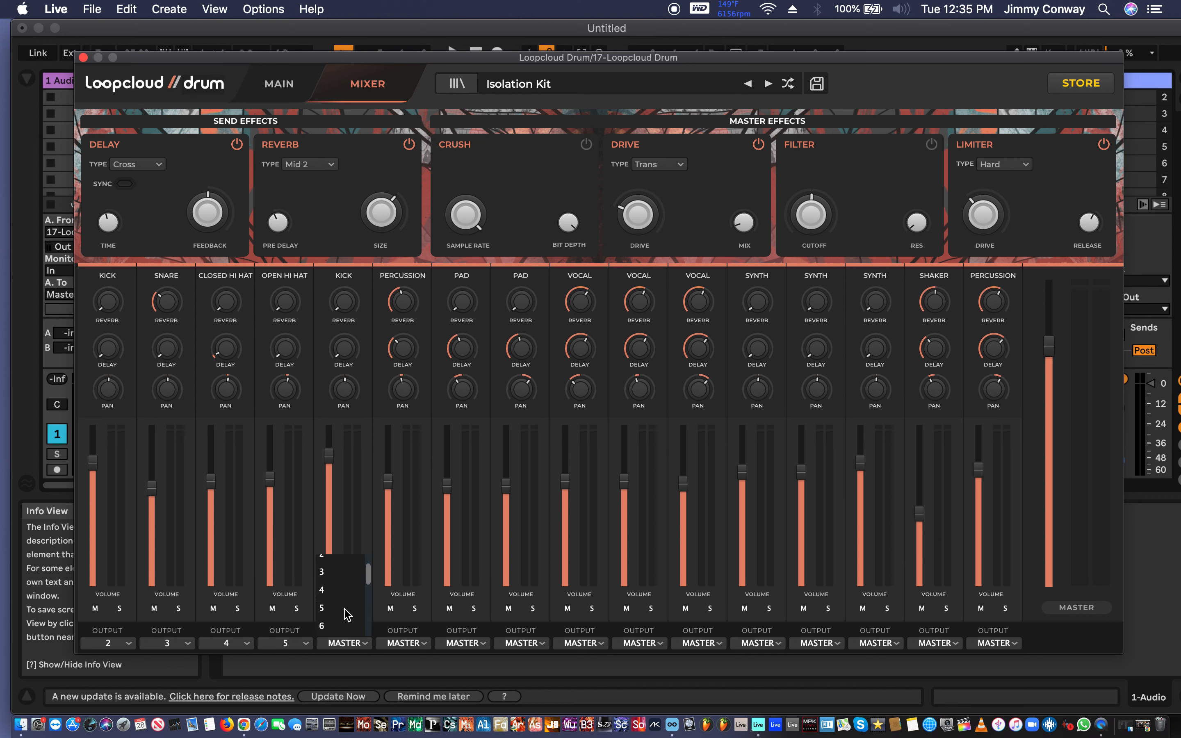
{"action": "left_click", "coordinate": [347, 614]}
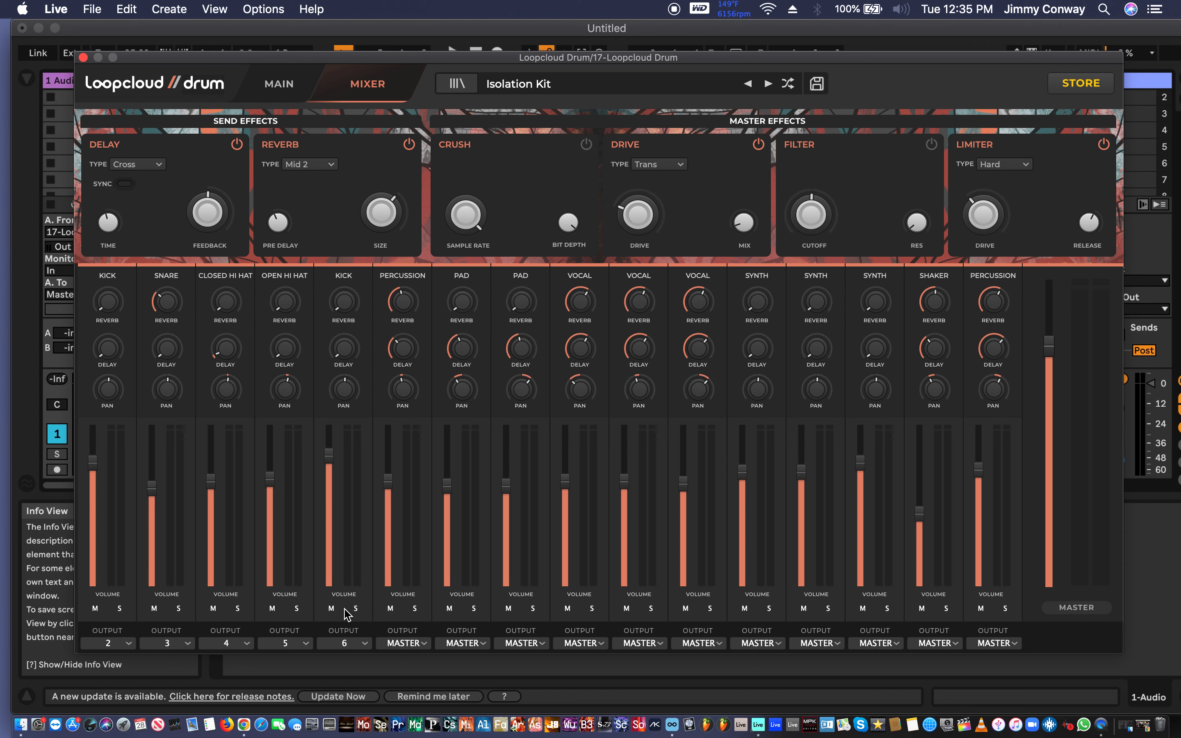
Set the output of the Percussion channel next to the second Kick to 6
{"action": "left_click", "coordinate": [400, 645]}
{"action": "scroll", "coordinate": [397, 589], "scroll_direction": "down", "scroll_amount": 2}
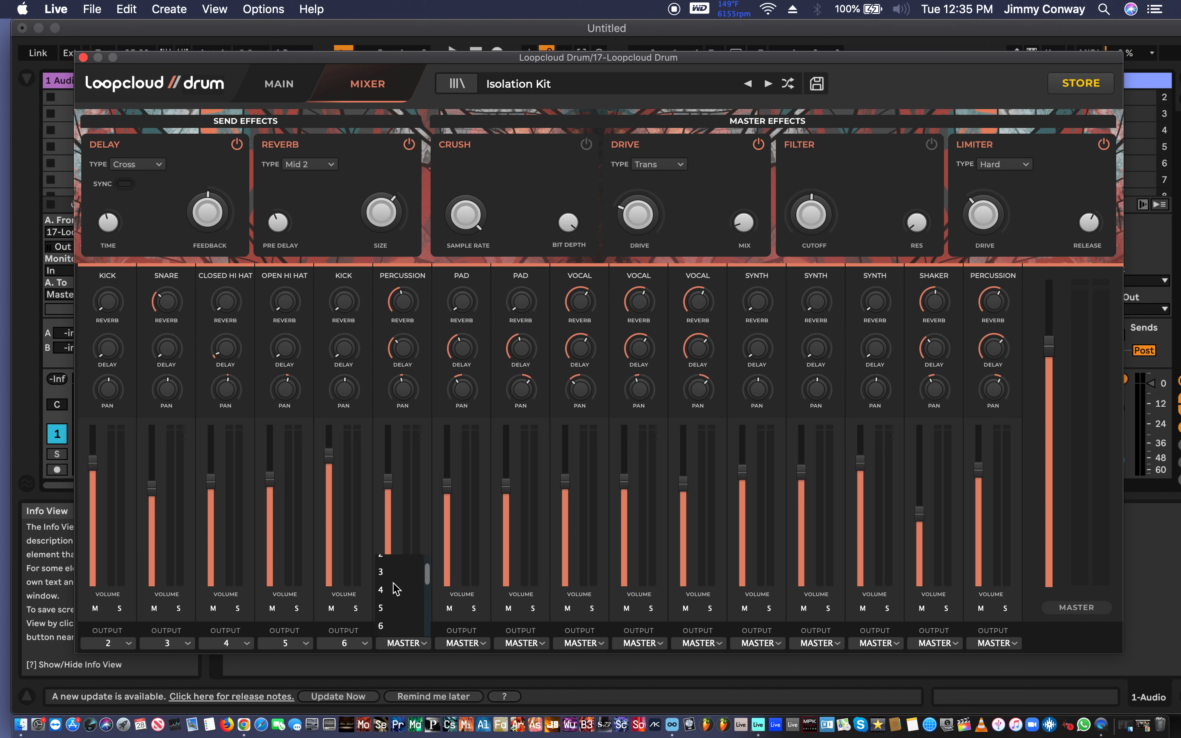
{"action": "scroll", "coordinate": [396, 589], "scroll_direction": "down", "scroll_amount": 2}
{"action": "left_click", "coordinate": [380, 583]}
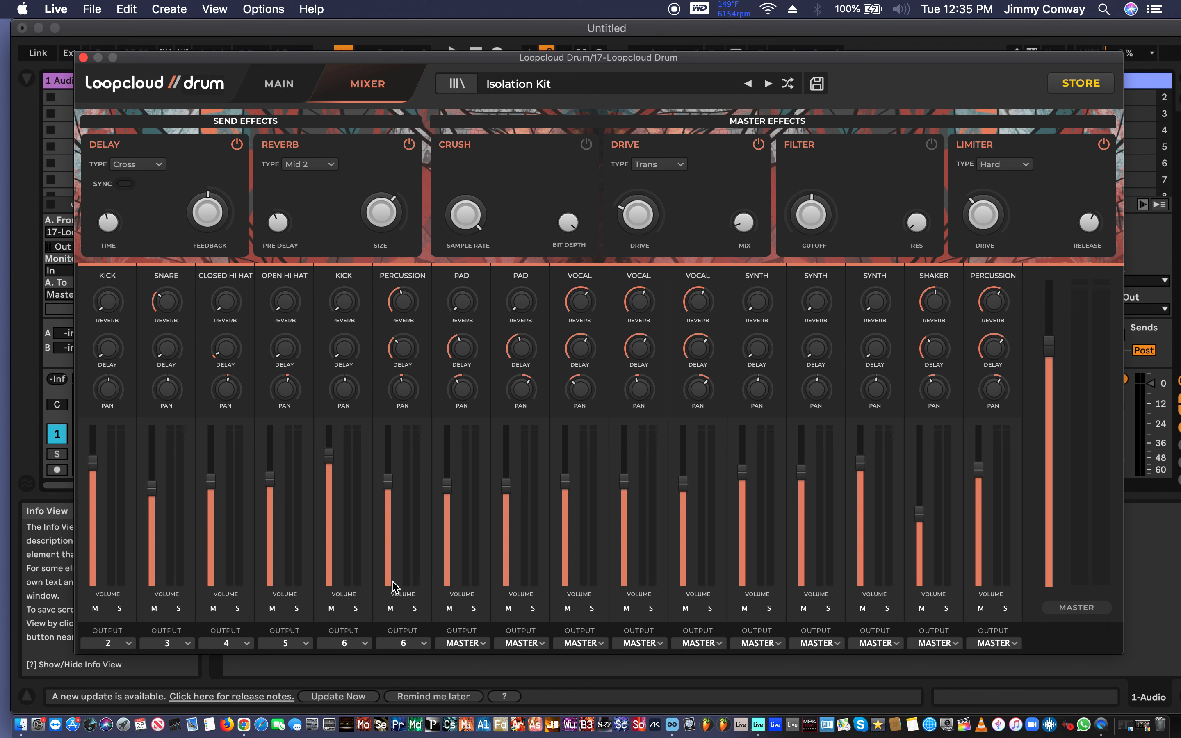
Route the Percussion channel next to the second Kick to output 7 and the first Pad to output 8
{"action": "left_click", "coordinate": [411, 644]}
{"action": "scroll", "coordinate": [408, 610], "scroll_direction": "down", "scroll_amount": 3}
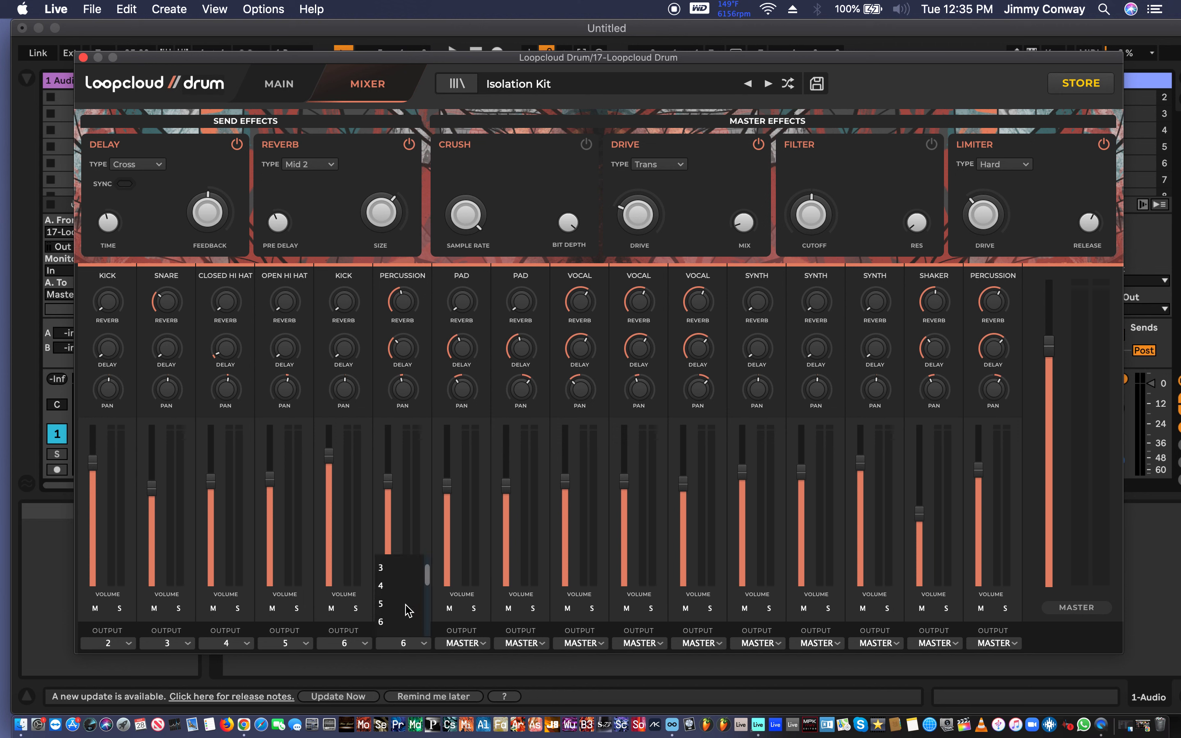
{"action": "left_click", "coordinate": [405, 610]}
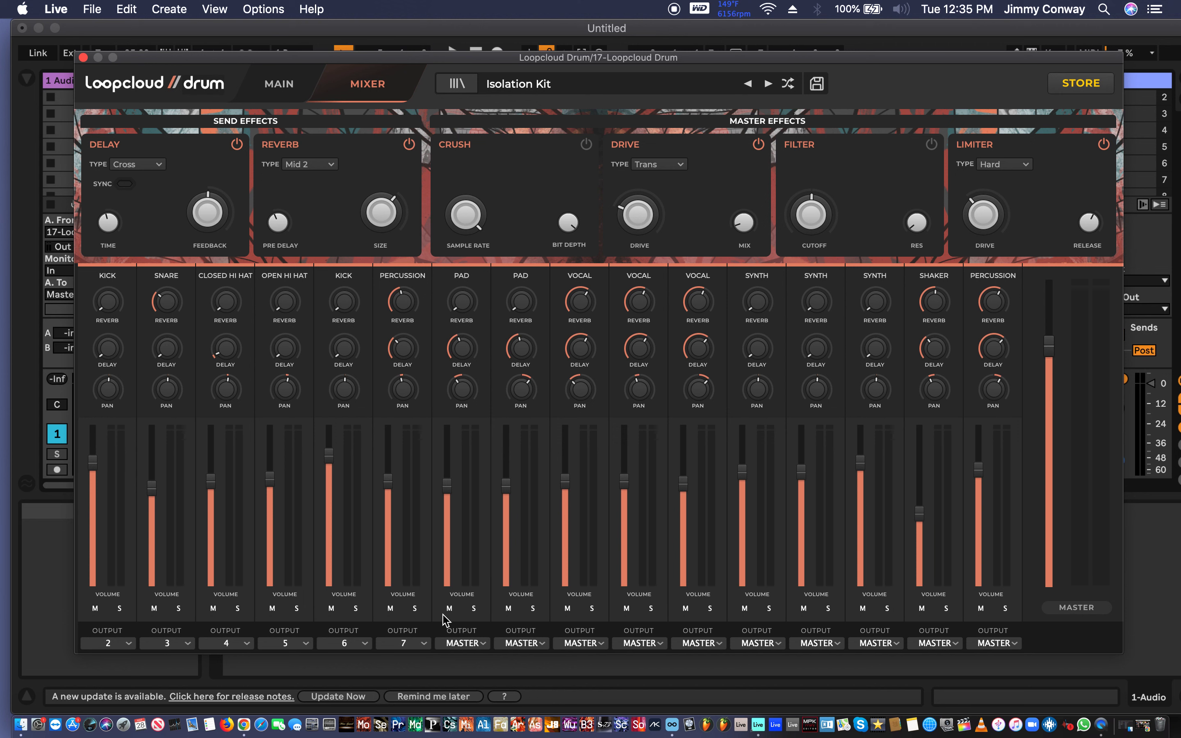
{"action": "left_click", "coordinate": [467, 643]}
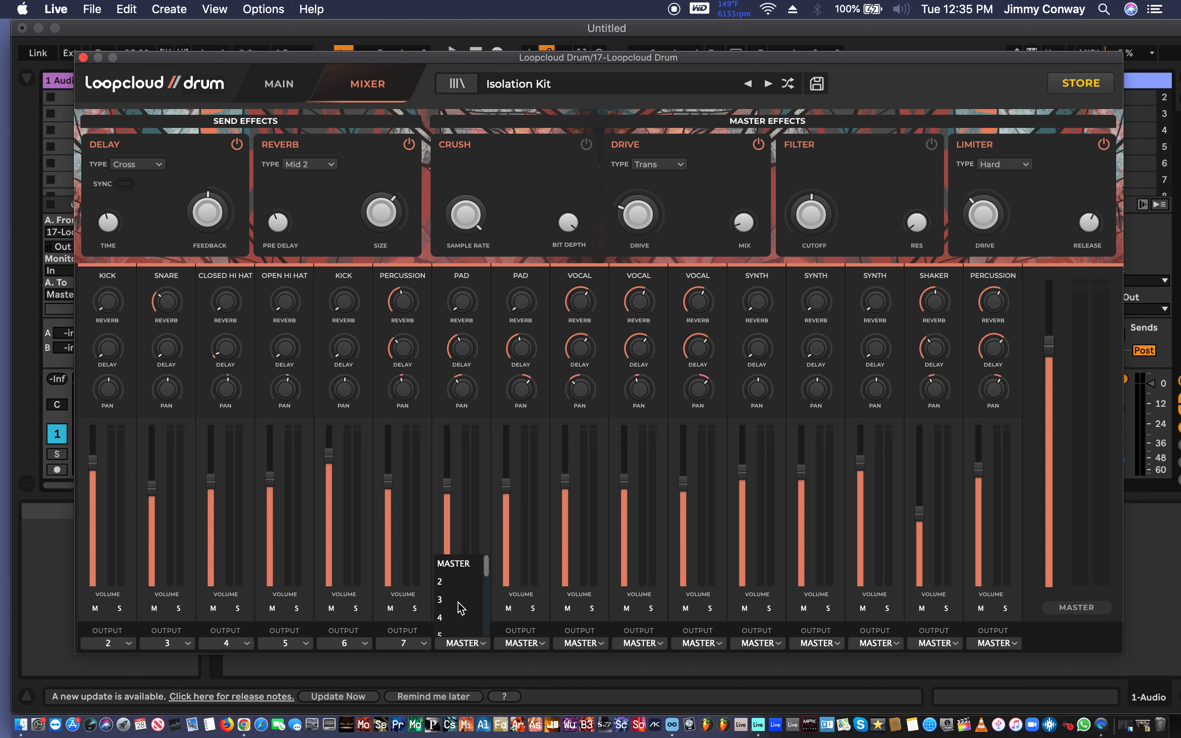
{"action": "scroll", "coordinate": [462, 609], "scroll_direction": "down", "scroll_amount": 3}
{"action": "left_click", "coordinate": [442, 607]}
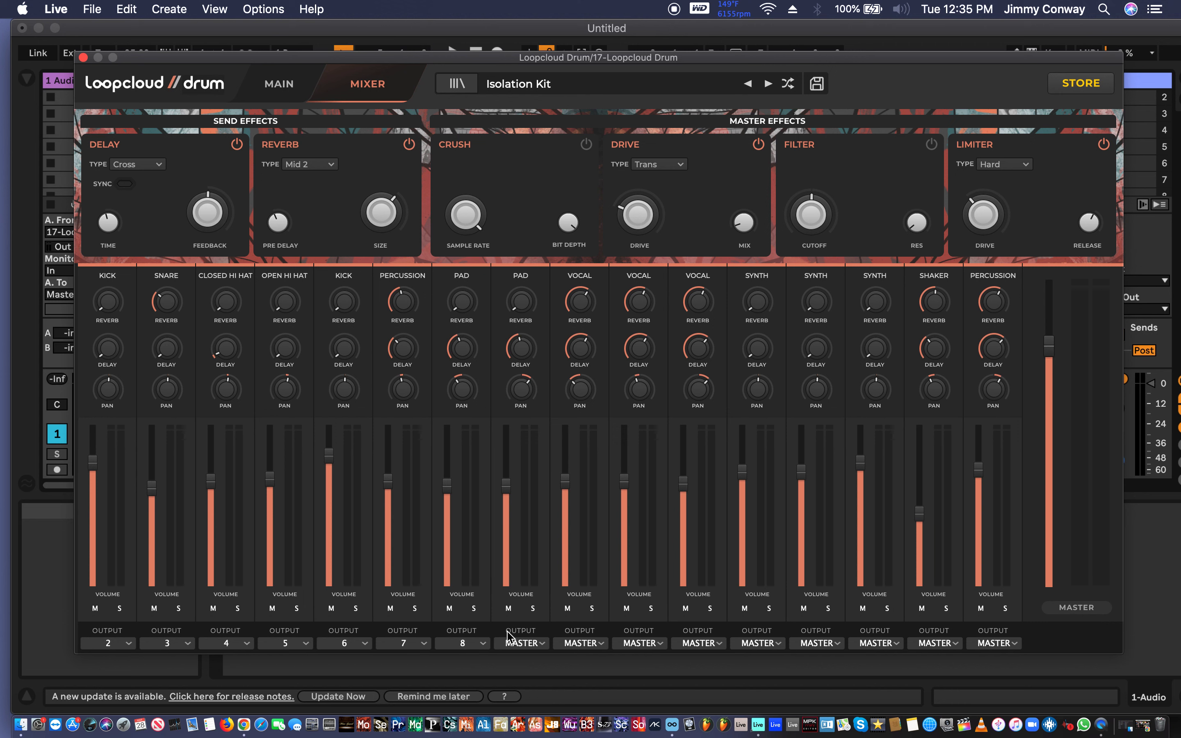
In the plug-in mixer, route the second Pad to output 9 and the first Vocal to output 10
{"action": "left_click", "coordinate": [509, 635]}
{"action": "scroll", "coordinate": [509, 626], "scroll_direction": "down", "scroll_amount": 3}
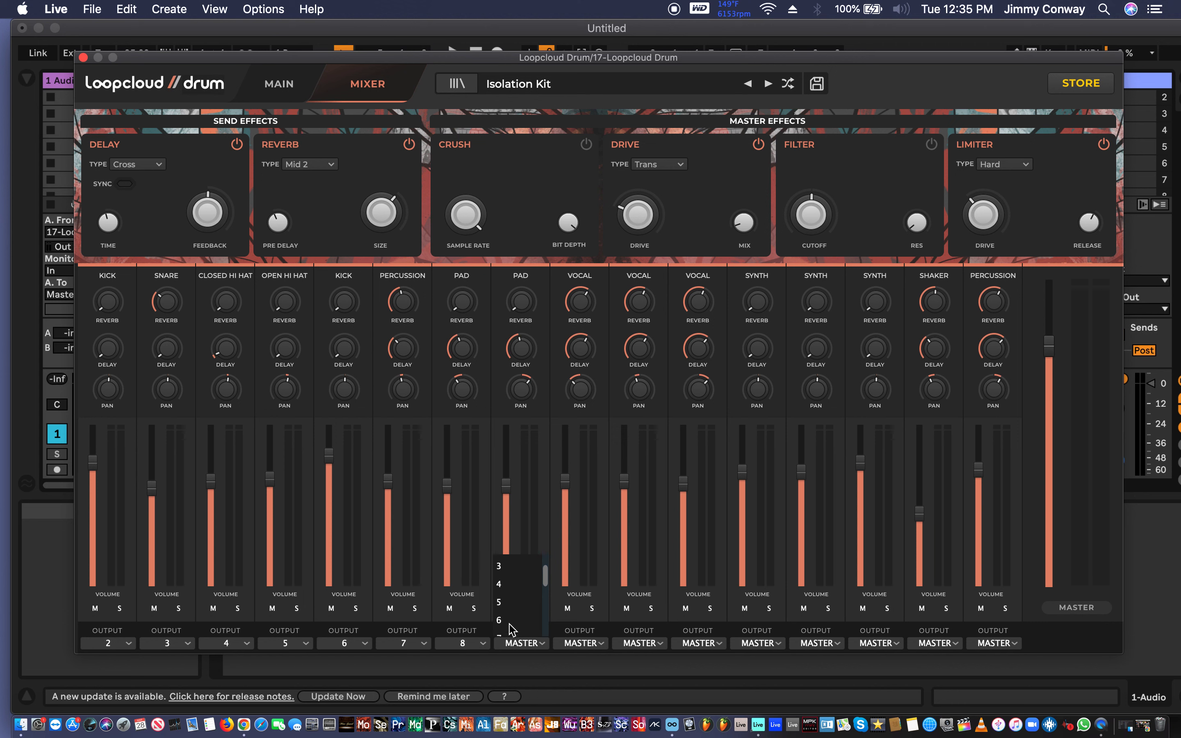
{"action": "scroll", "coordinate": [510, 630], "scroll_direction": "down", "scroll_amount": 2}
{"action": "scroll", "coordinate": [511, 630], "scroll_direction": "down", "scroll_amount": 1}
{"action": "left_click", "coordinate": [510, 624]}
{"action": "left_click", "coordinate": [572, 643]}
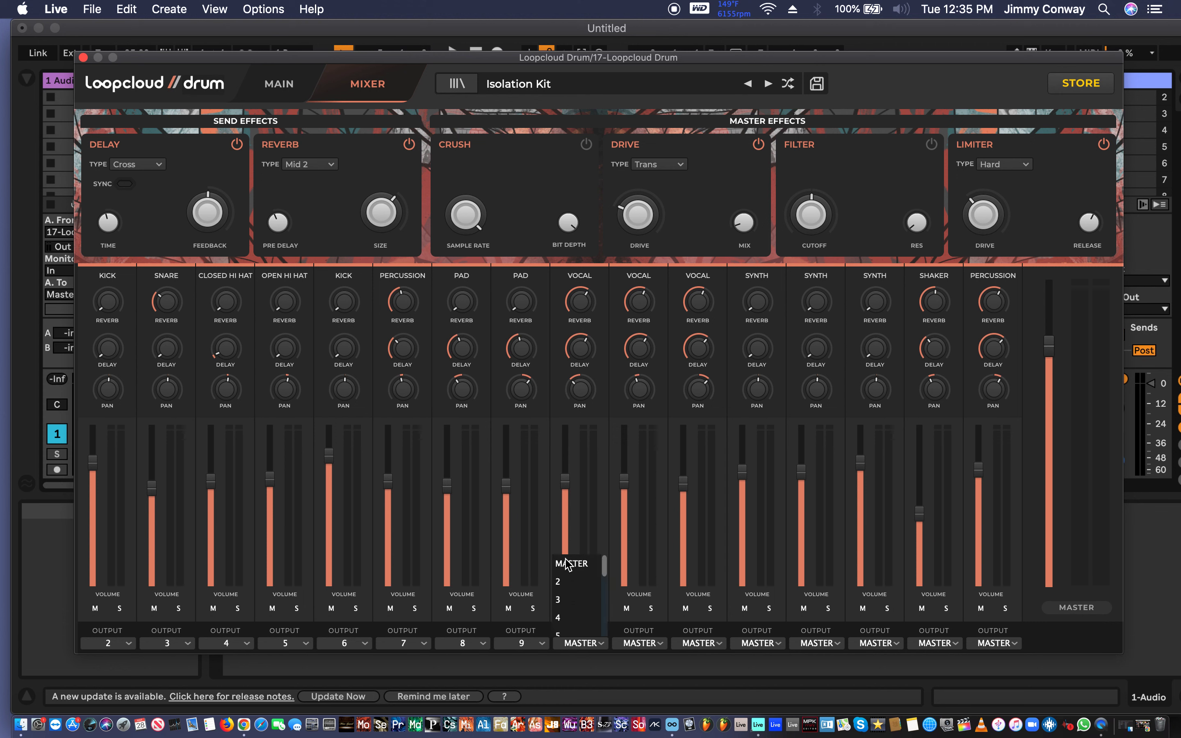
{"action": "scroll", "coordinate": [568, 586], "scroll_direction": "down", "scroll_amount": 8}
{"action": "left_click", "coordinate": [567, 585]}
Route the second Vocal channel to output 11 and the third Vocal to output 12
{"action": "left_click", "coordinate": [630, 643]}
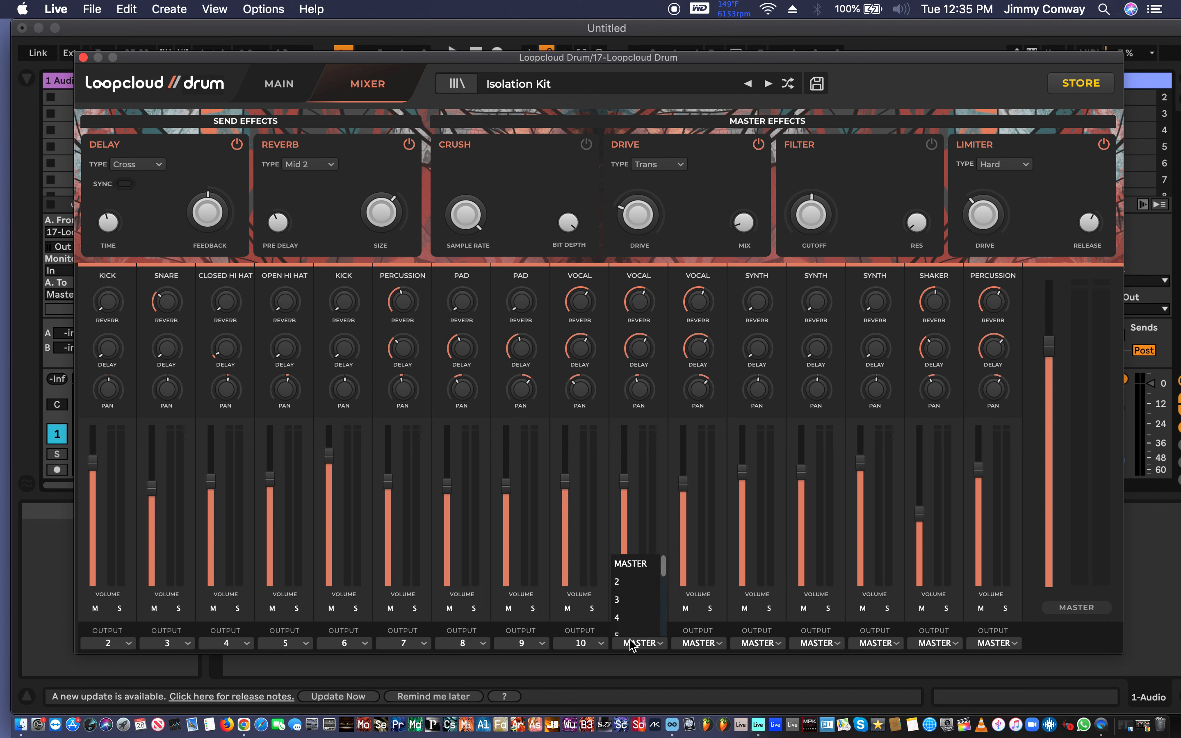
{"action": "scroll", "coordinate": [624, 585], "scroll_direction": "down", "scroll_amount": 9}
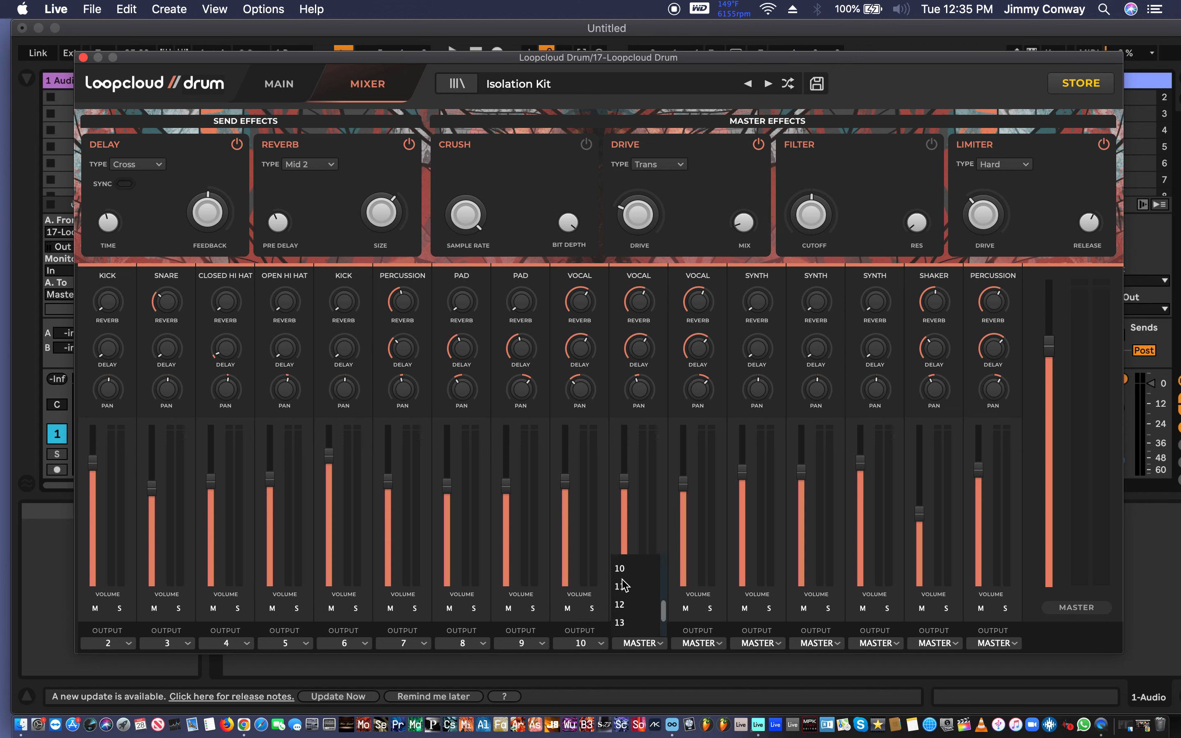
{"action": "left_click", "coordinate": [623, 585]}
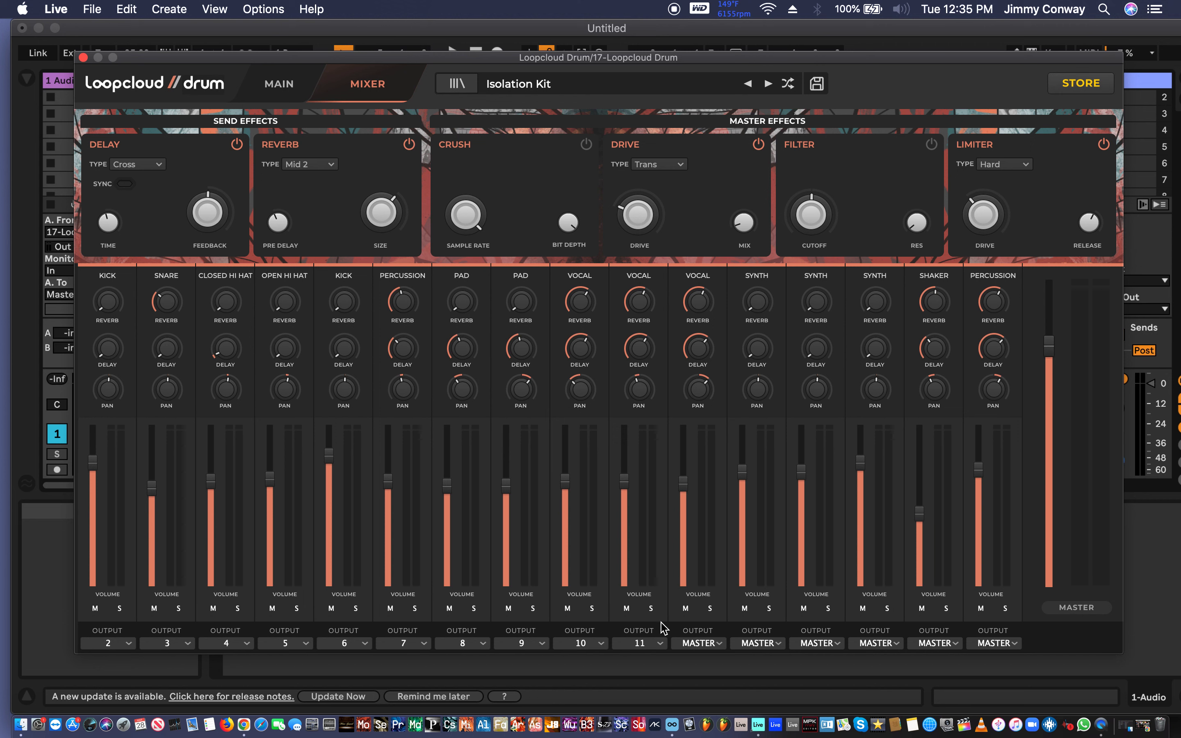
{"action": "left_click", "coordinate": [681, 645]}
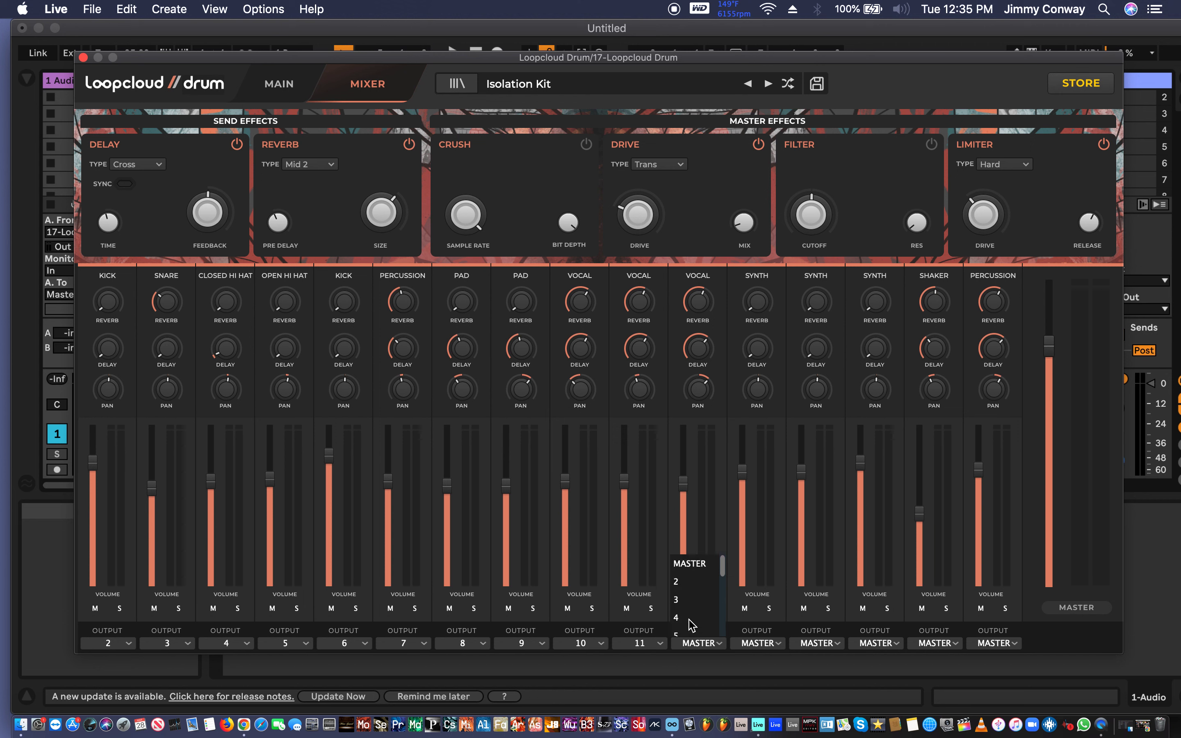
{"action": "scroll", "coordinate": [686, 603], "scroll_direction": "down", "scroll_amount": 10}
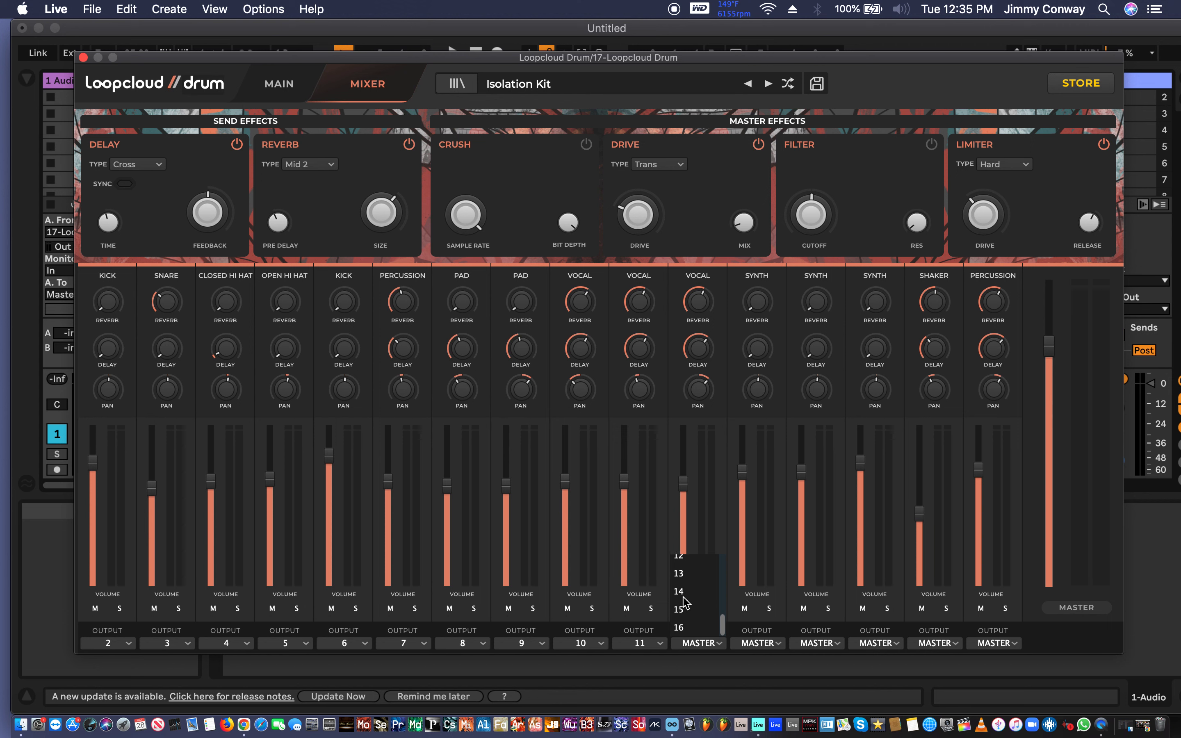
{"action": "left_click", "coordinate": [680, 561]}
Route the first Synth channel to output 13 and the second Synth to output 14
{"action": "left_click", "coordinate": [755, 644]}
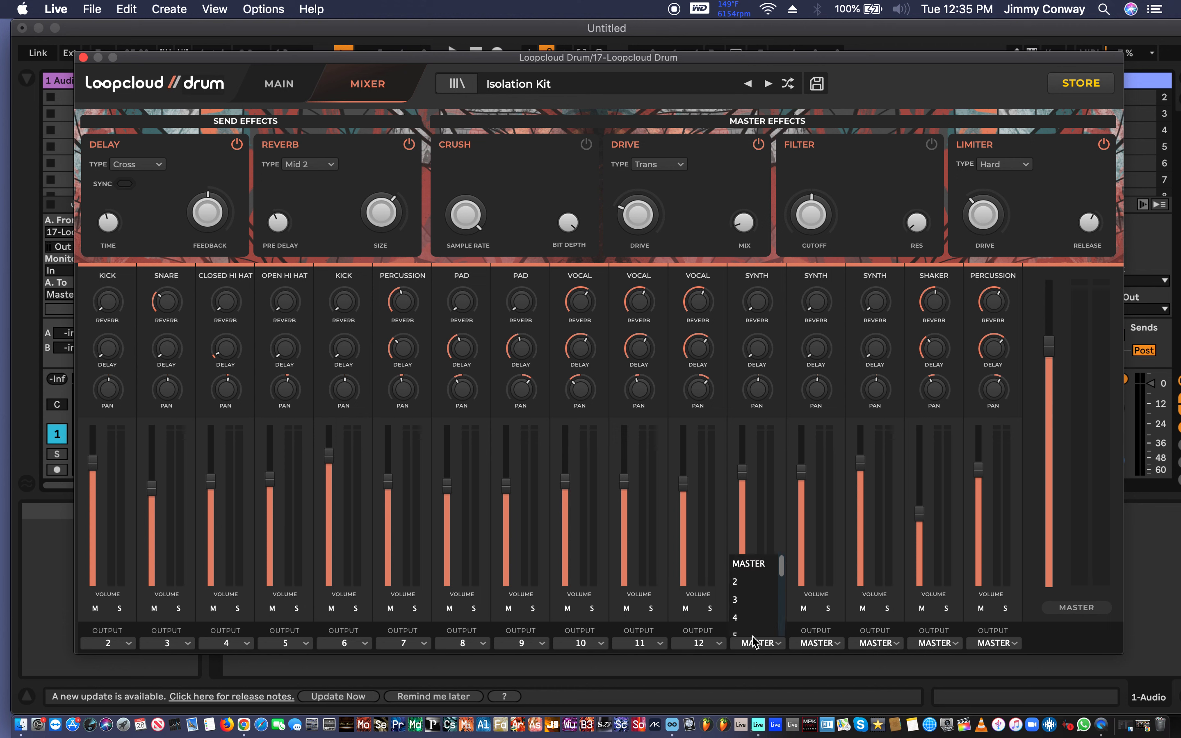
{"action": "scroll", "coordinate": [745, 611], "scroll_direction": "down", "scroll_amount": 10}
{"action": "left_click", "coordinate": [738, 576]}
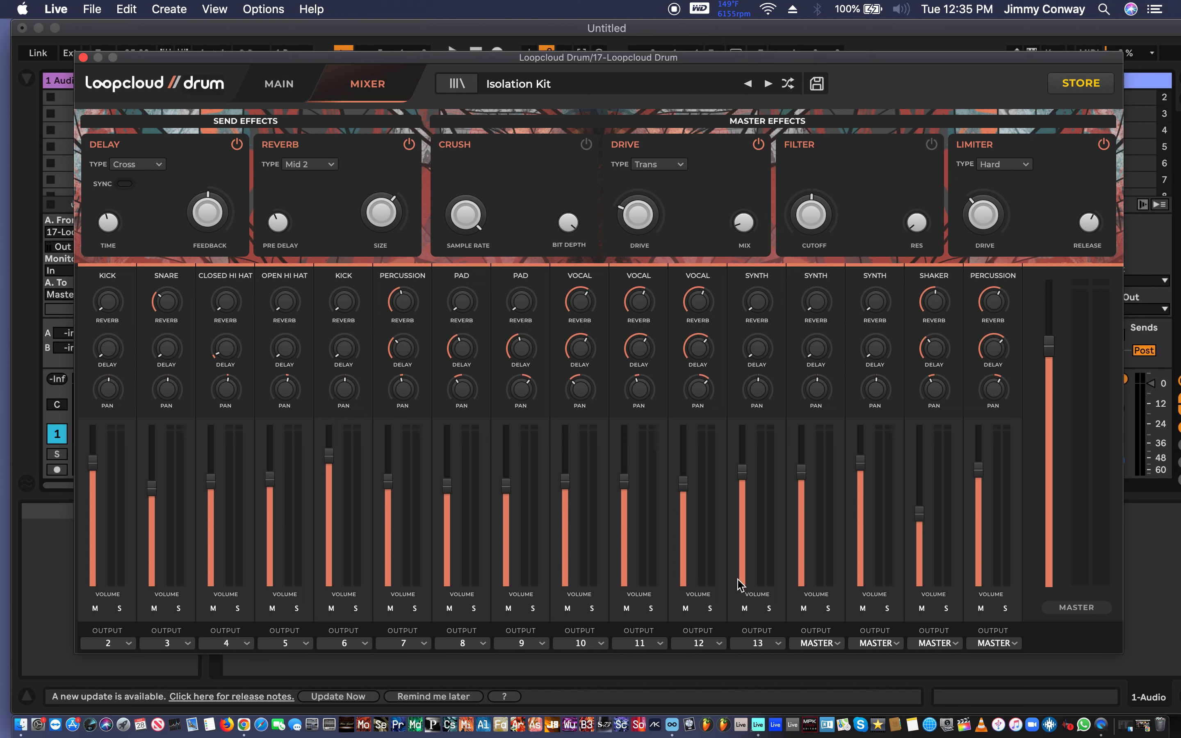
{"action": "left_click", "coordinate": [806, 644]}
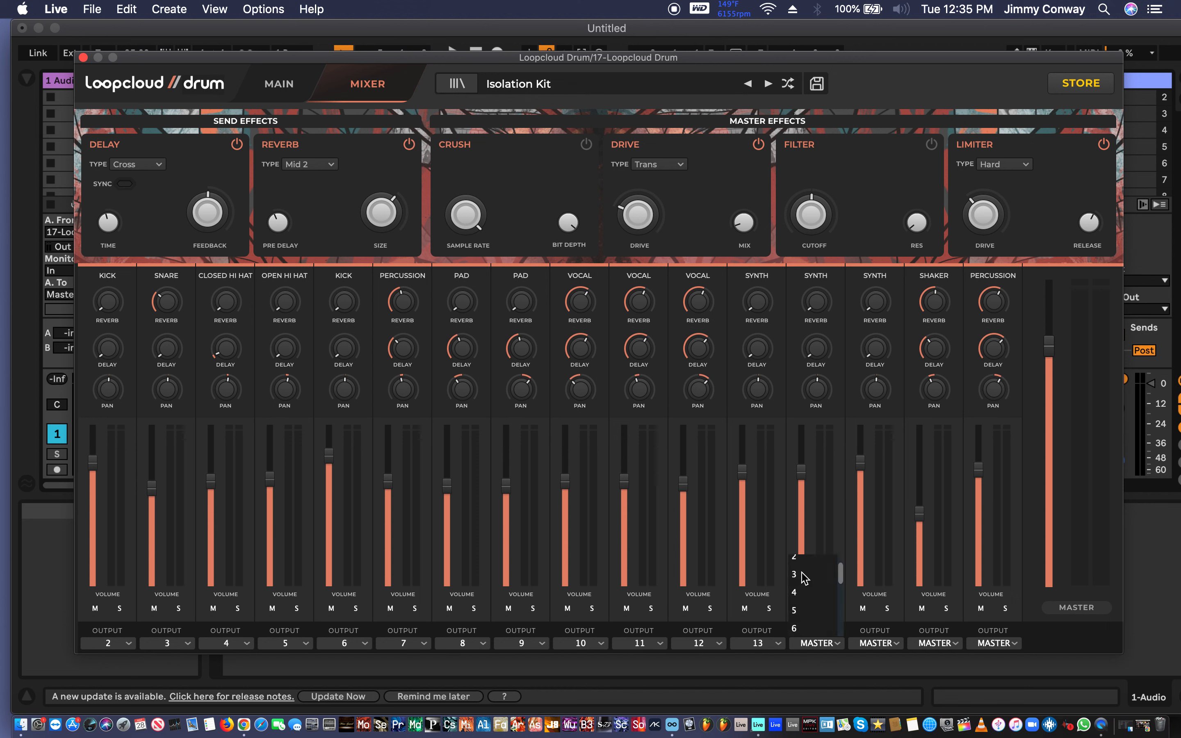
{"action": "scroll", "coordinate": [804, 578], "scroll_direction": "down", "scroll_amount": 10}
{"action": "left_click", "coordinate": [802, 592]}
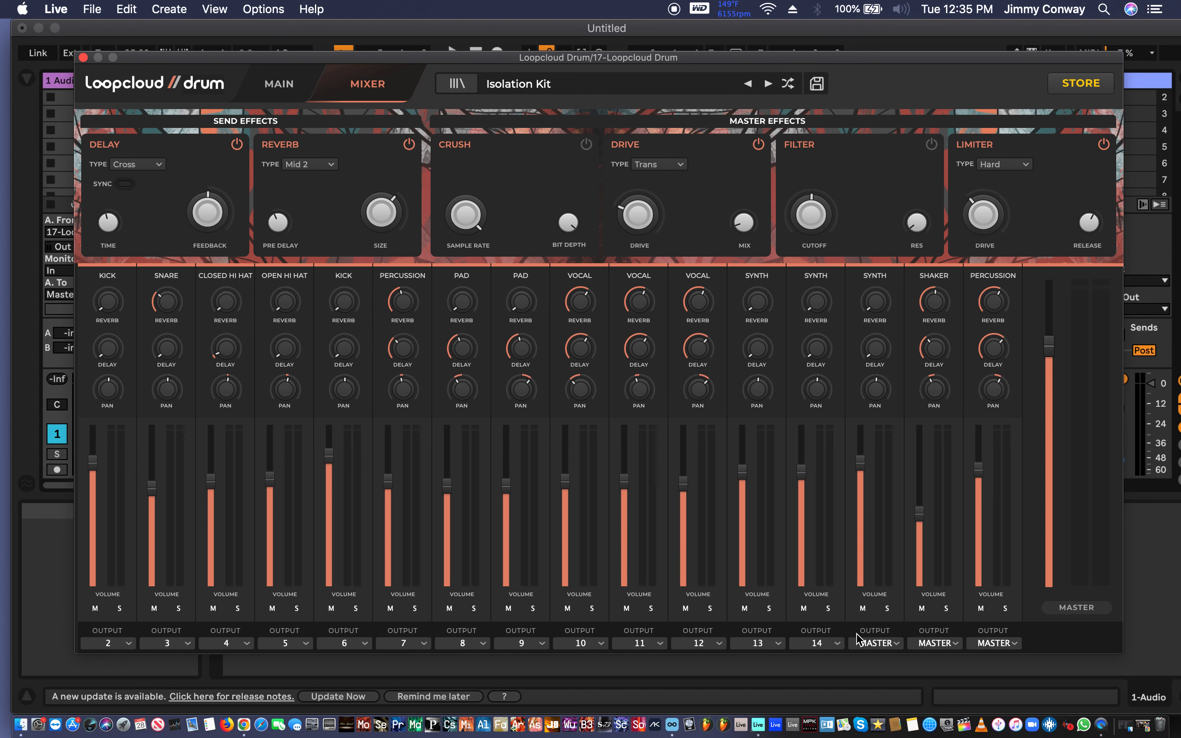
Route the third Synth channel to output 15 and the Shaker to output 16
{"action": "left_click", "coordinate": [871, 644]}
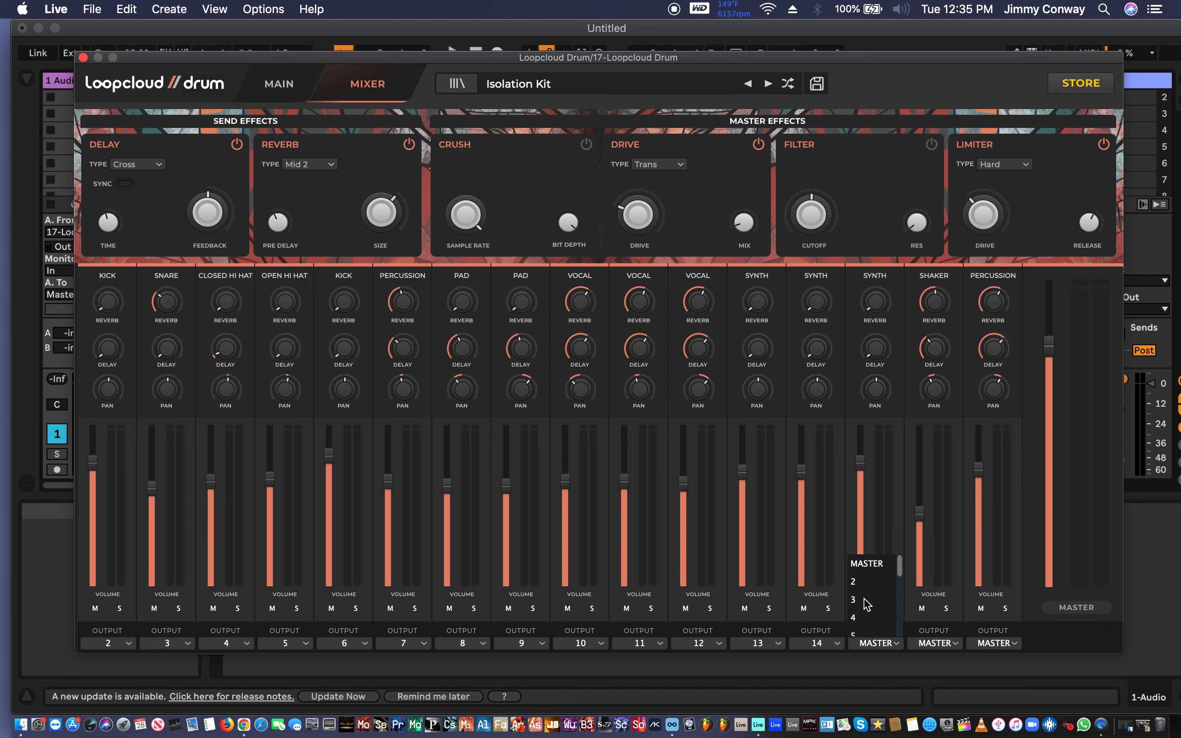
{"action": "scroll", "coordinate": [867, 605], "scroll_direction": "down", "scroll_amount": 10}
{"action": "left_click", "coordinate": [865, 609]}
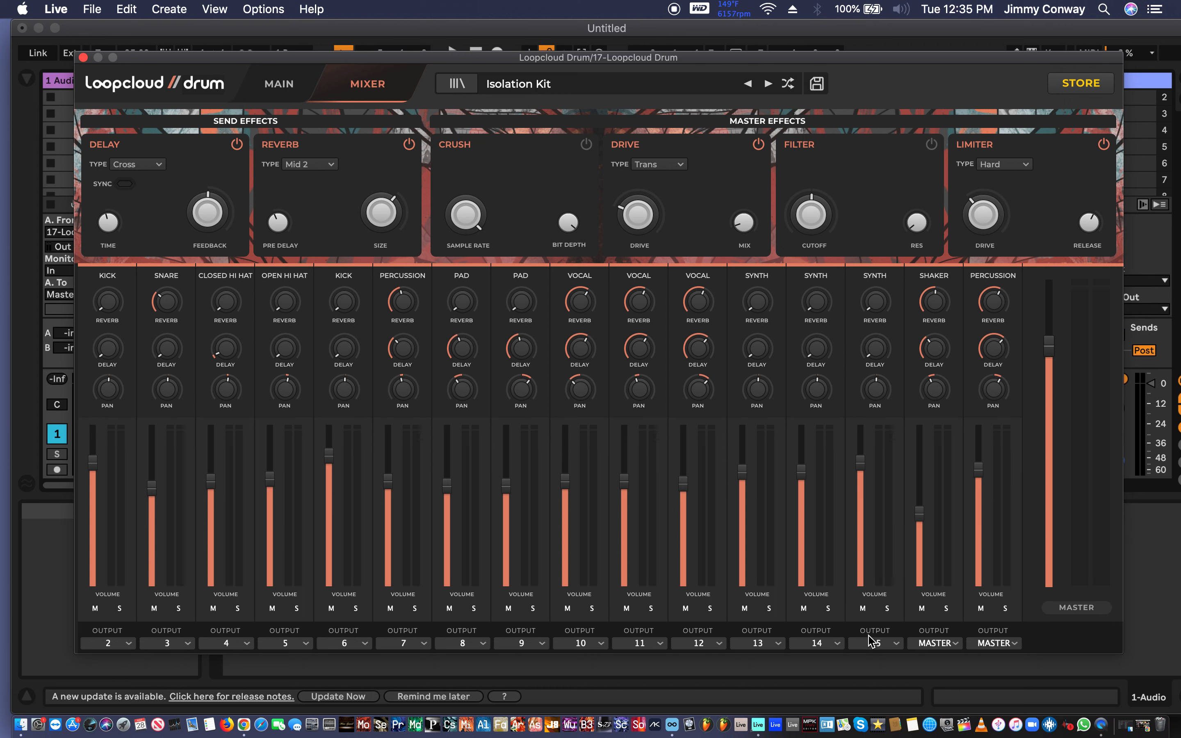
{"action": "left_click", "coordinate": [930, 645]}
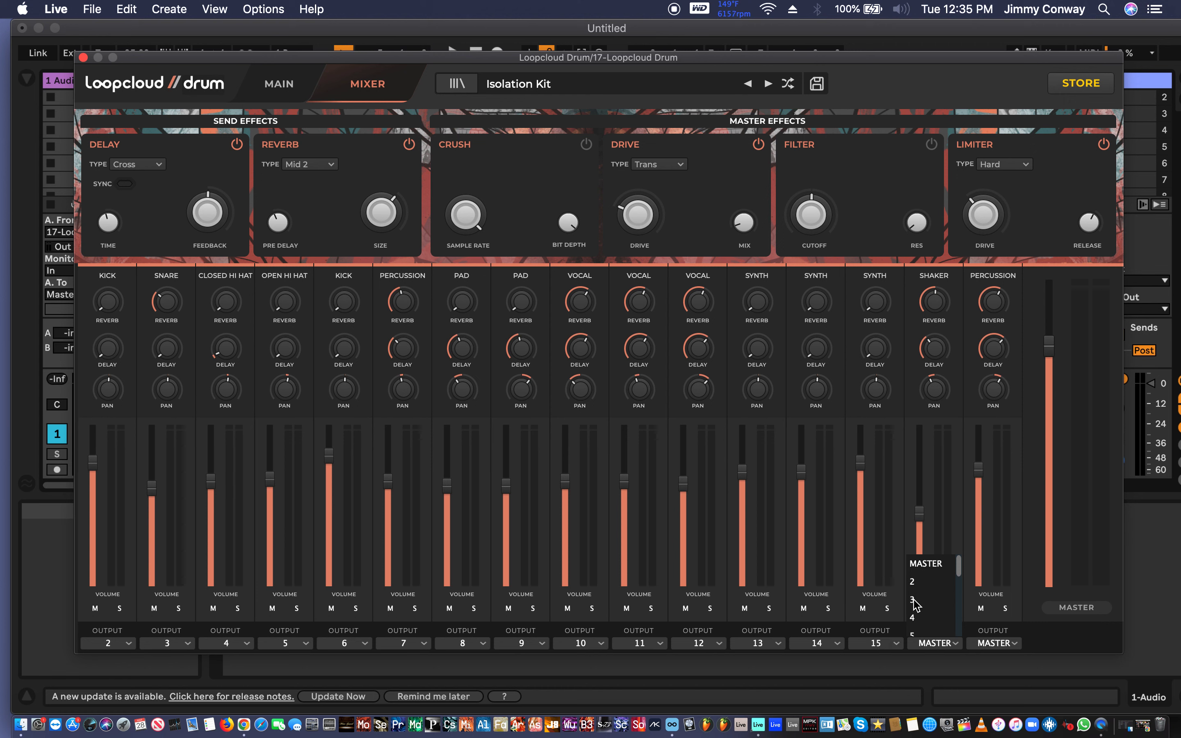
{"action": "scroll", "coordinate": [916, 603], "scroll_direction": "down", "scroll_amount": 10}
{"action": "left_click", "coordinate": [918, 628]}
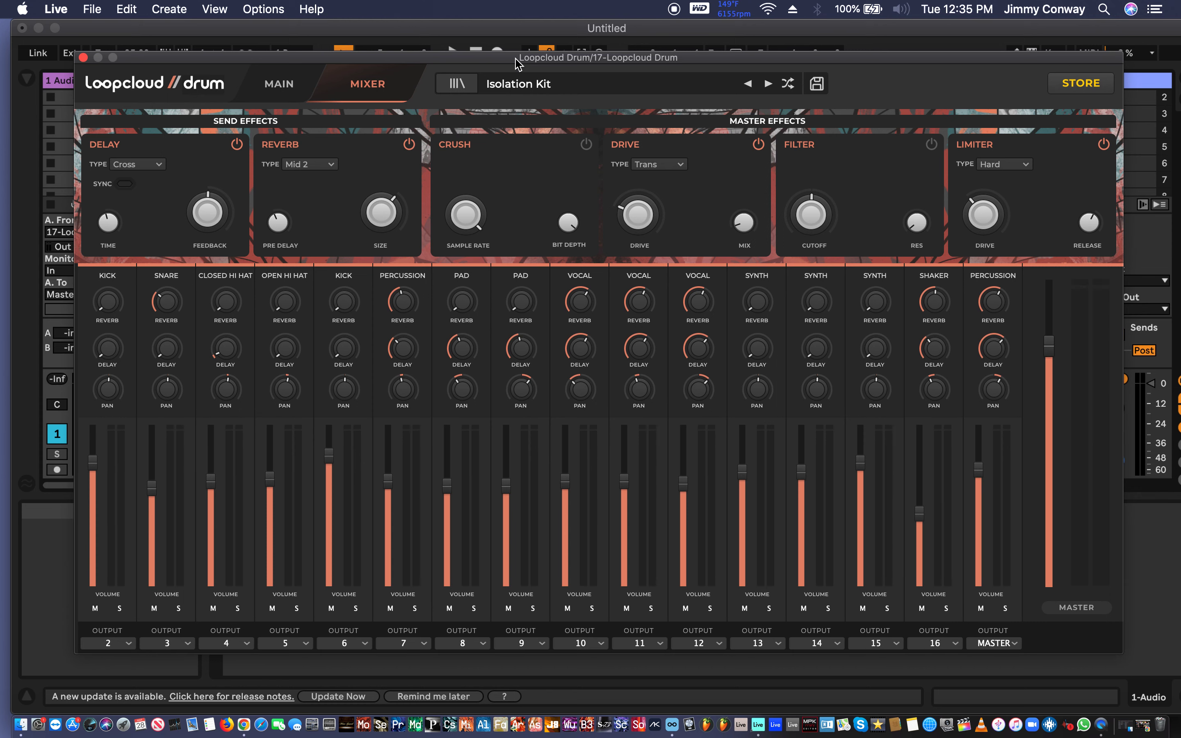
Lower the plug-in window to uncover the audio tracks and start playback to check their level meters
{"action": "left_click_drag", "start_coordinate": [516, 64], "coordinate": [591, 575]}
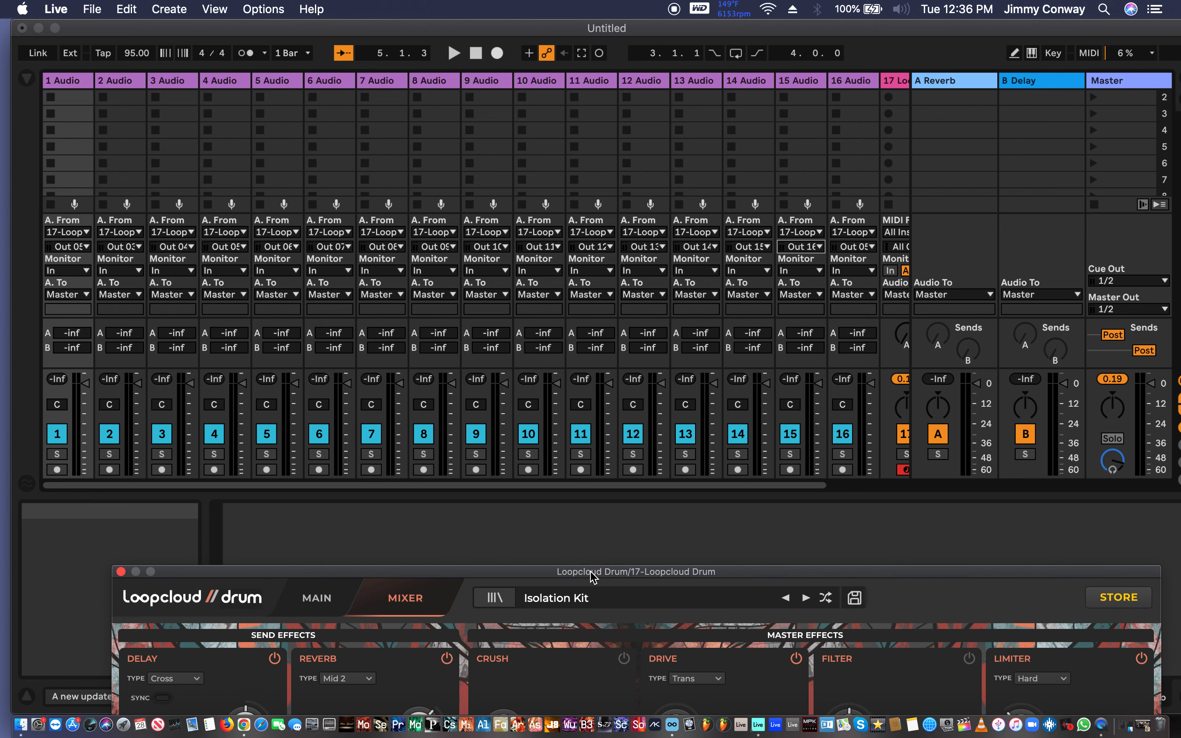
{"action": "key", "text": "space"}
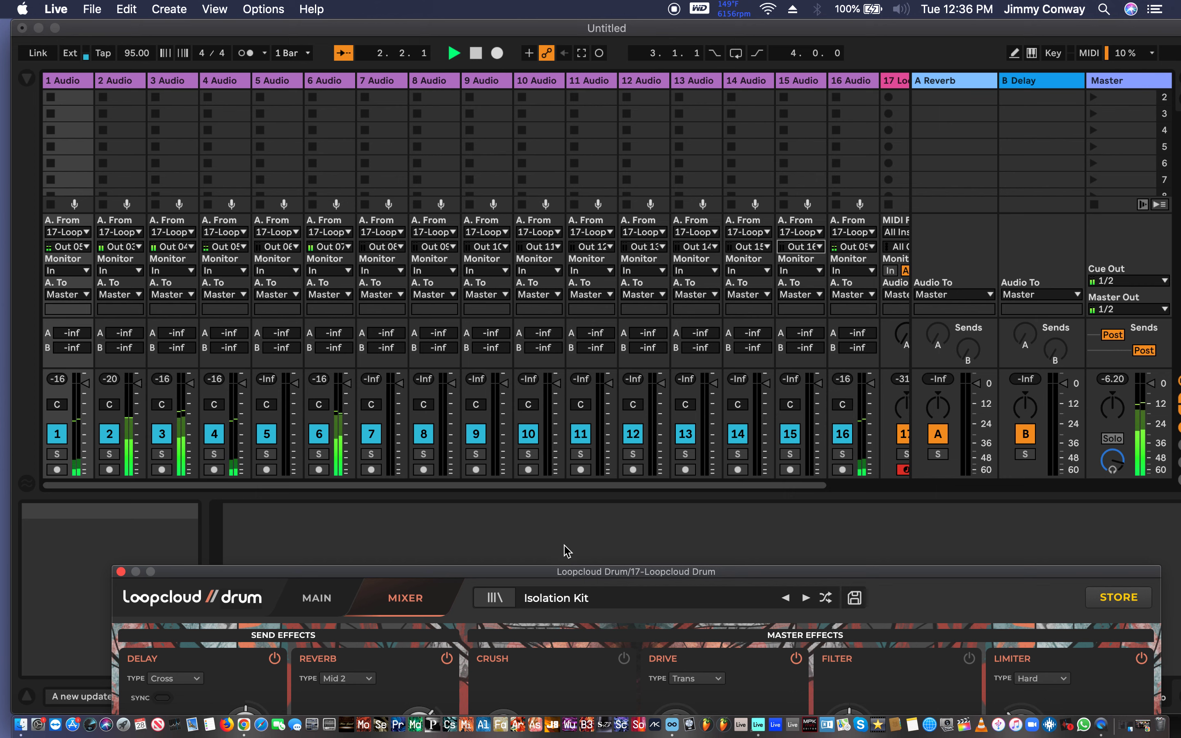
Raise the plug-in window, return to its main view and select pattern A
{"action": "left_click_drag", "start_coordinate": [568, 571], "coordinate": [589, 158]}
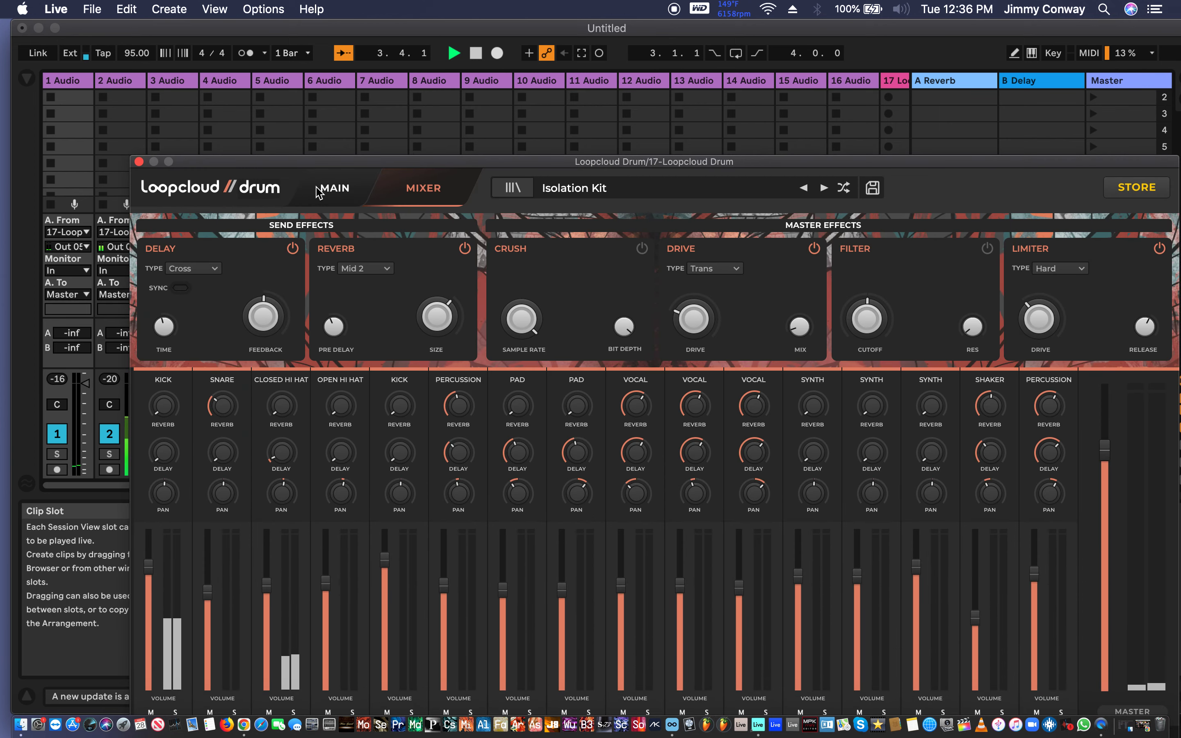
{"action": "left_click", "coordinate": [320, 192]}
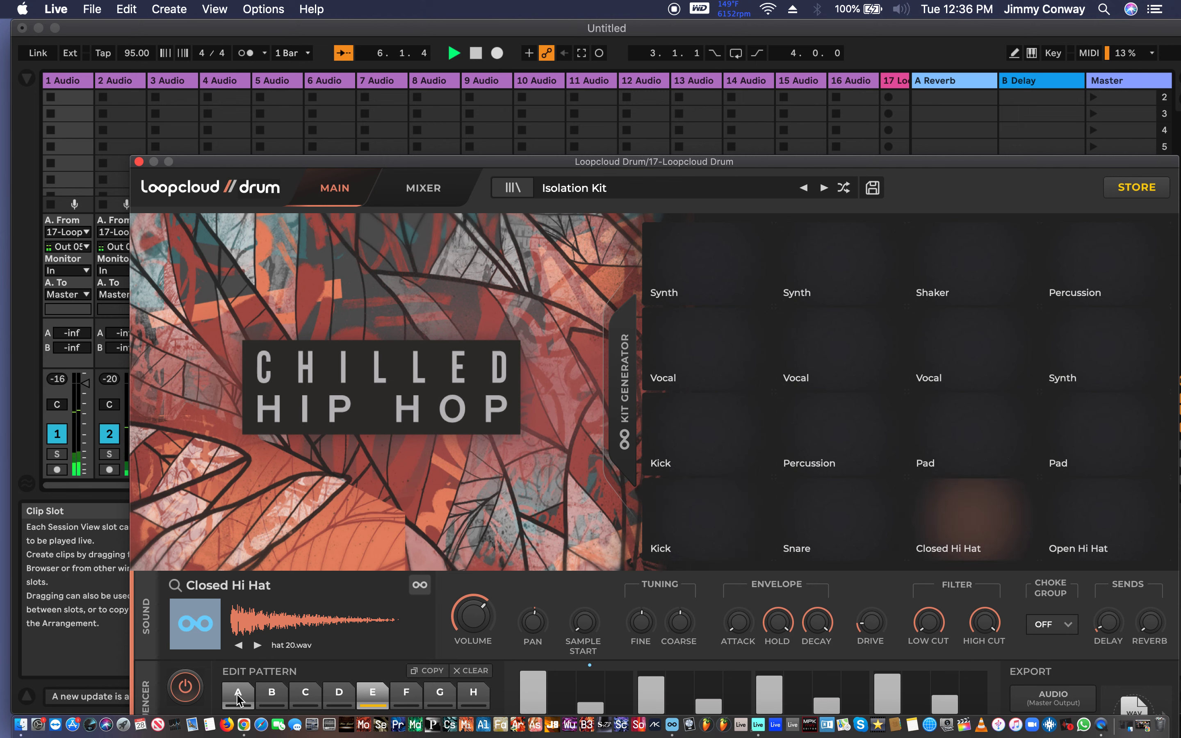
{"action": "left_click", "coordinate": [238, 696]}
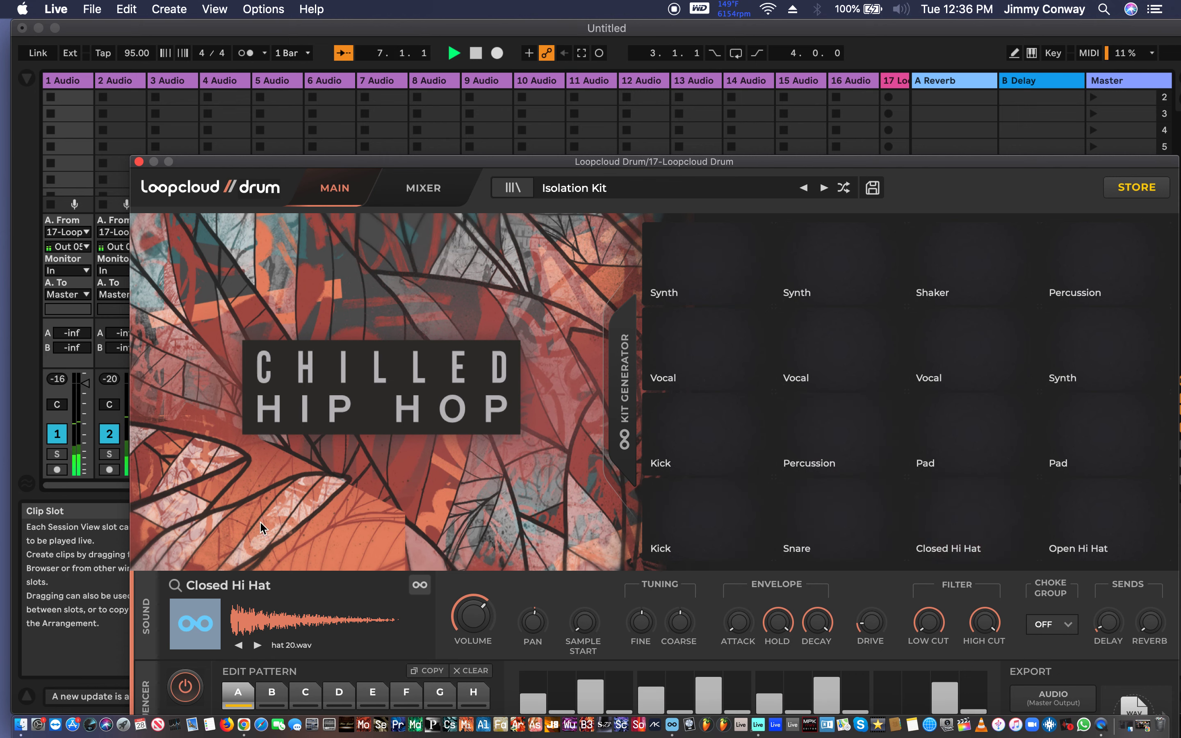
Bring the whole sequencer section into view, select pattern B and turn on the pattern sequence spanning A to D
{"action": "left_click_drag", "start_coordinate": [310, 165], "coordinate": [362, 27]}
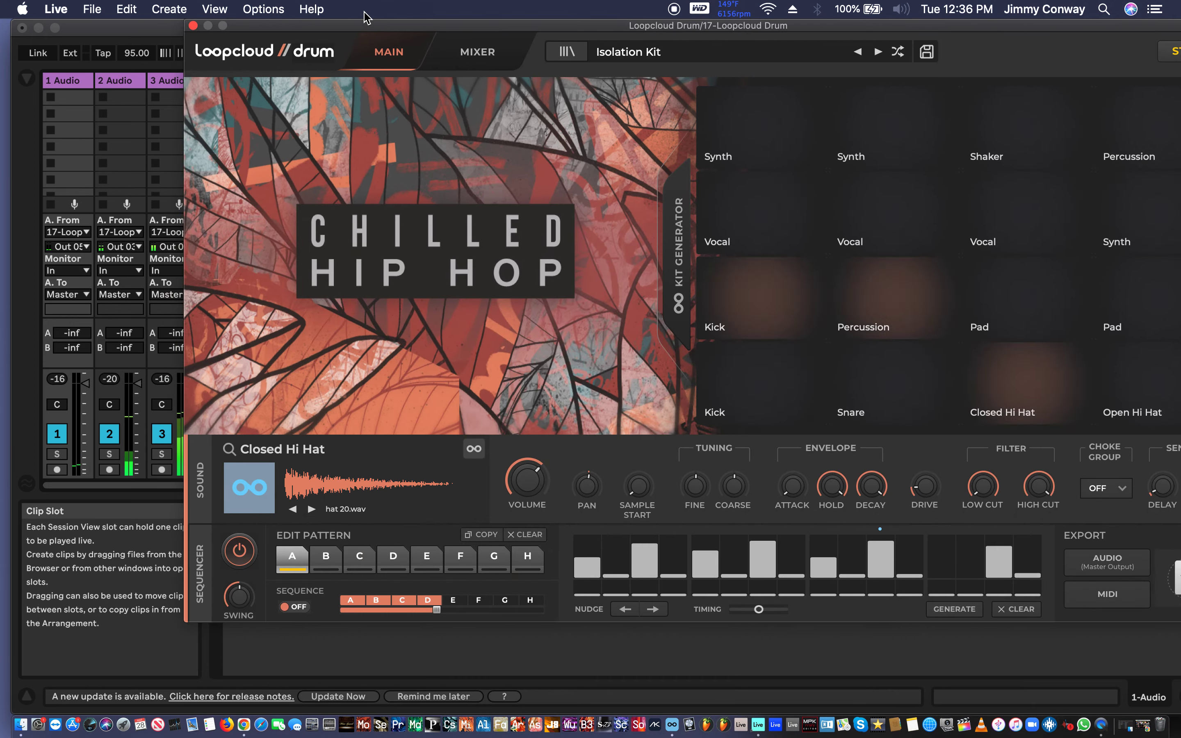
{"action": "left_click", "coordinate": [325, 561]}
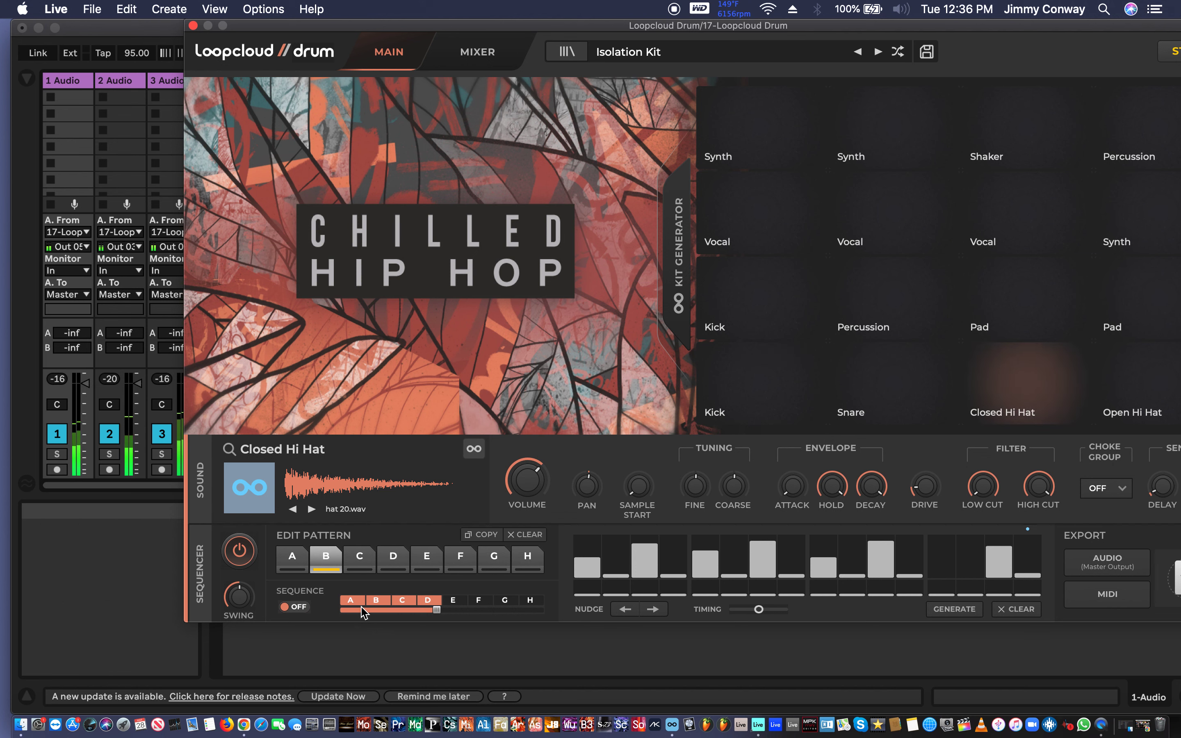
{"action": "left_click", "coordinate": [358, 602]}
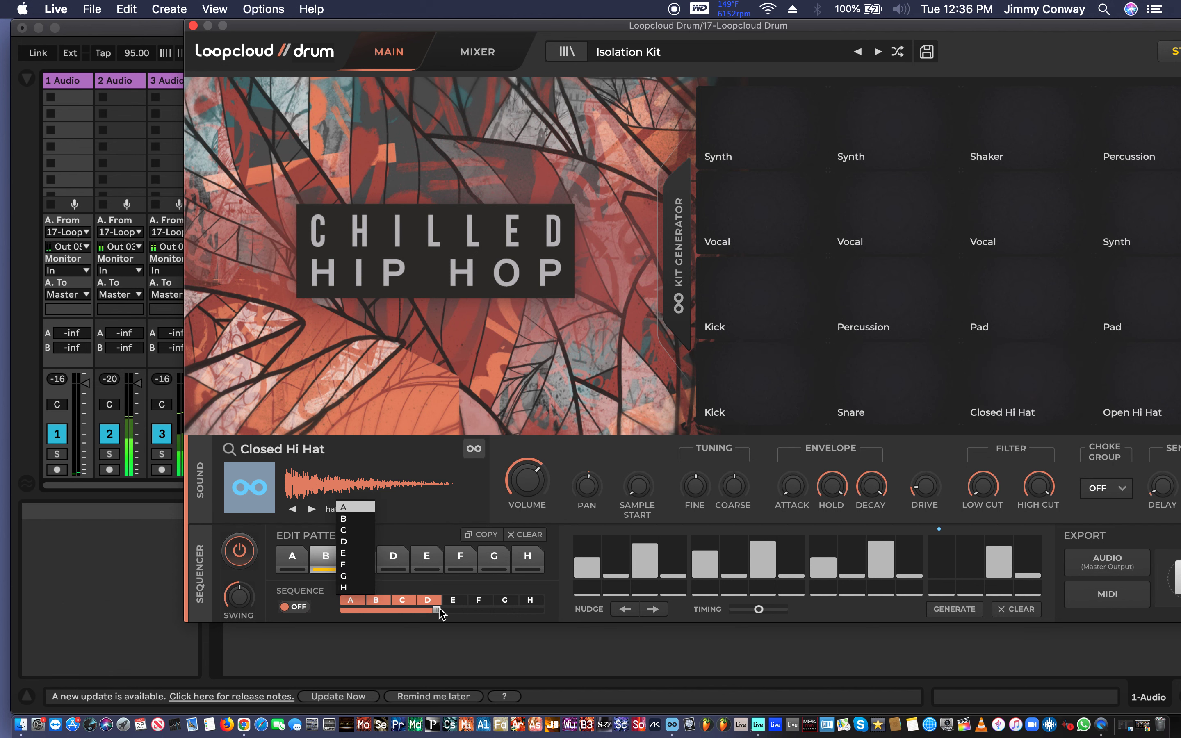
{"action": "mouse_move", "coordinate": [436, 610]}
{"action": "left_mouse_down"}
{"action": "mouse_move", "coordinate": [384, 611]}
{"action": "mouse_move", "coordinate": [449, 613]}
{"action": "left_mouse_up"}
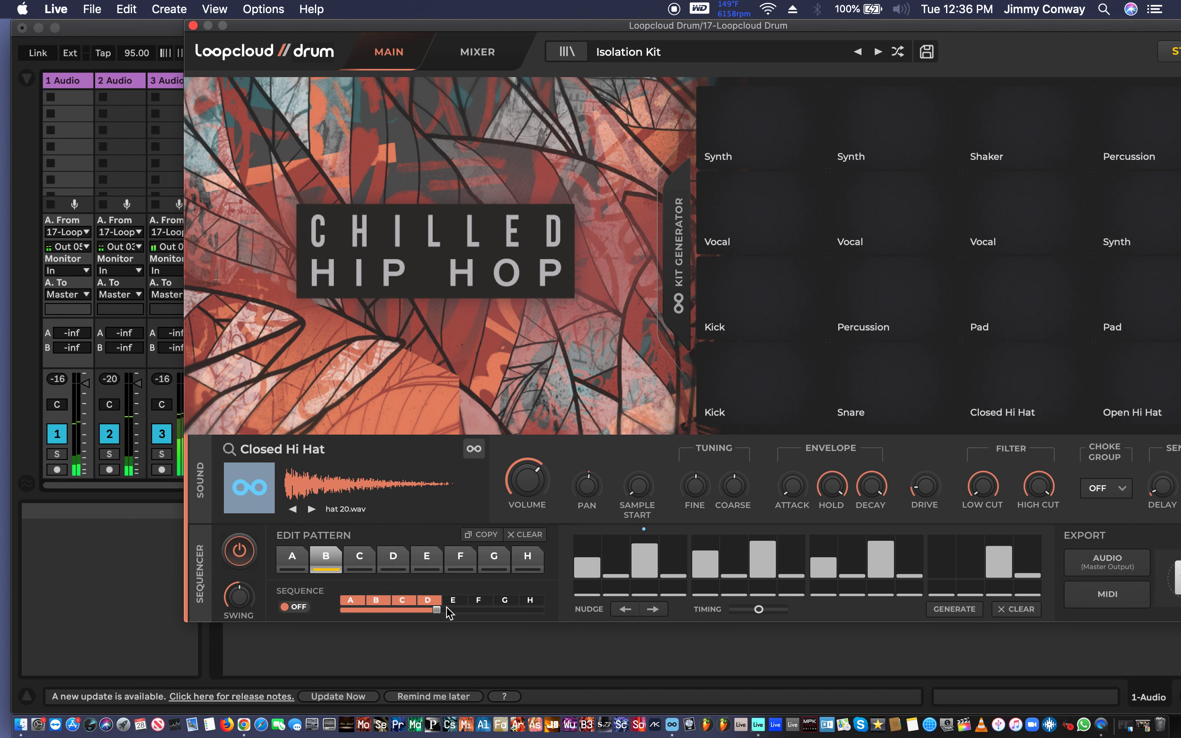
{"action": "left_click", "coordinate": [301, 609]}
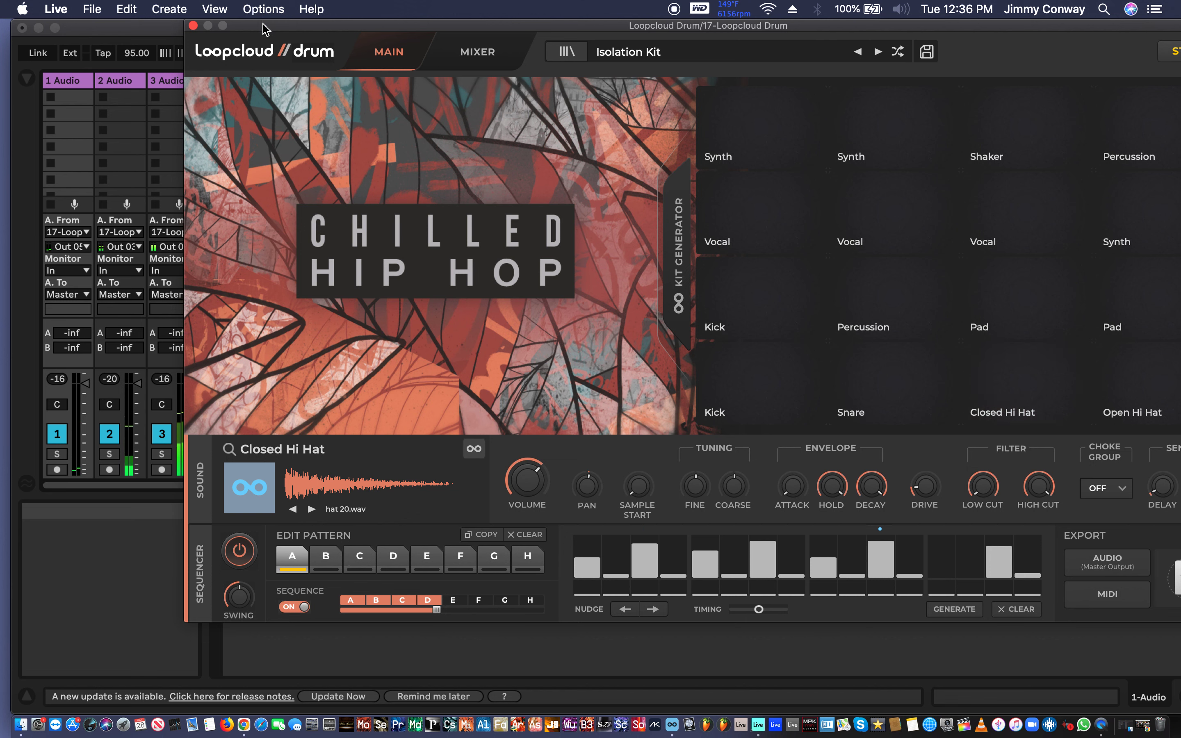
Move the plug-in window off the session mixer, widen the 1 Audio track, and stop playback
{"action": "left_click_drag", "start_coordinate": [263, 29], "coordinate": [117, 504]}
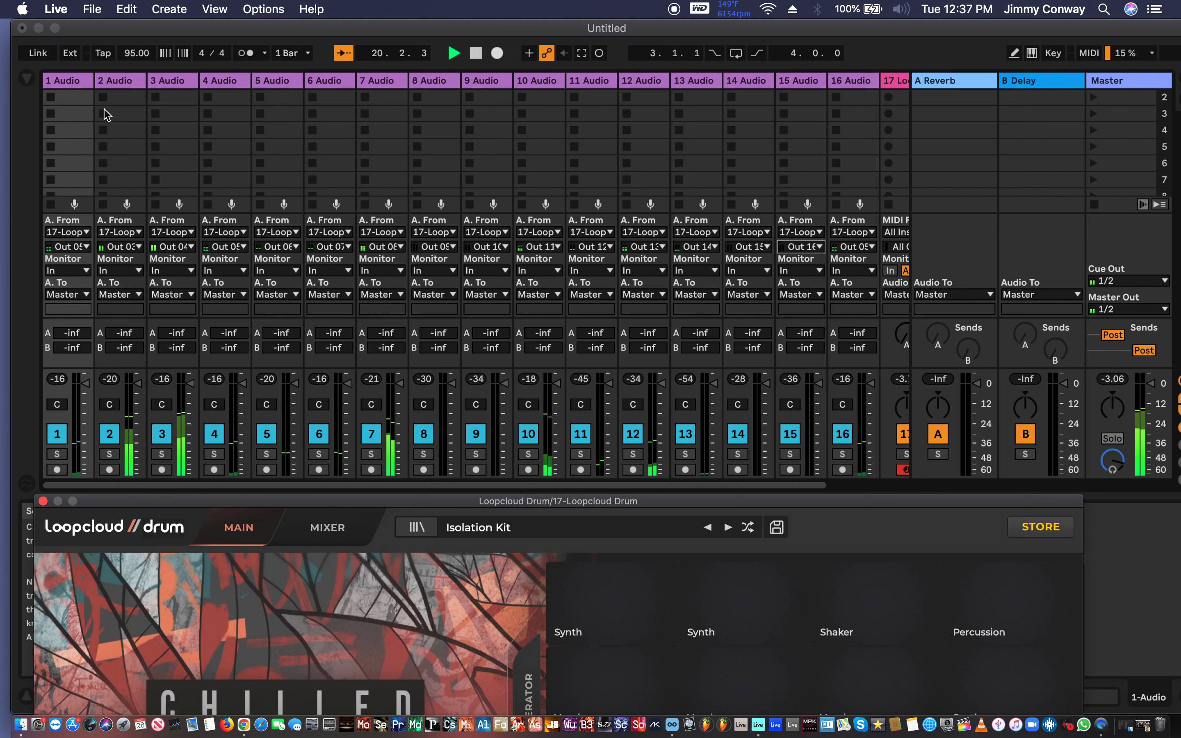
{"action": "left_click", "coordinate": [105, 82]}
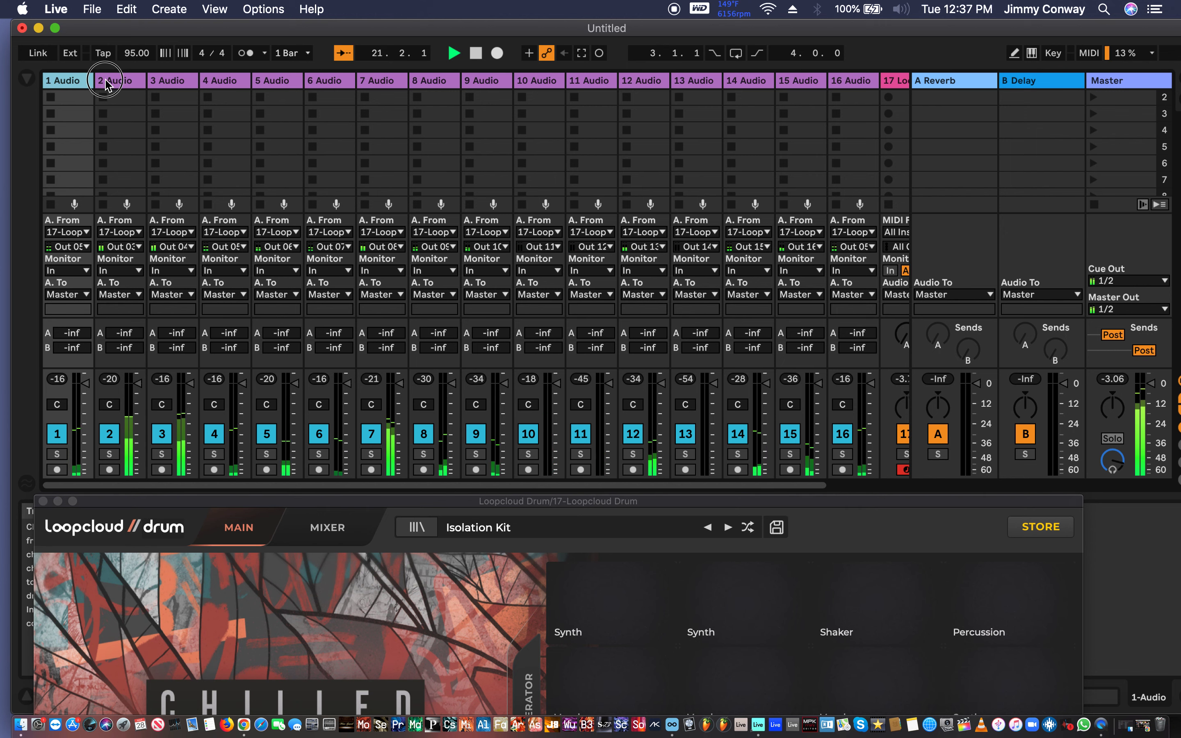
{"action": "left_click_drag", "start_coordinate": [105, 82], "coordinate": [146, 82]}
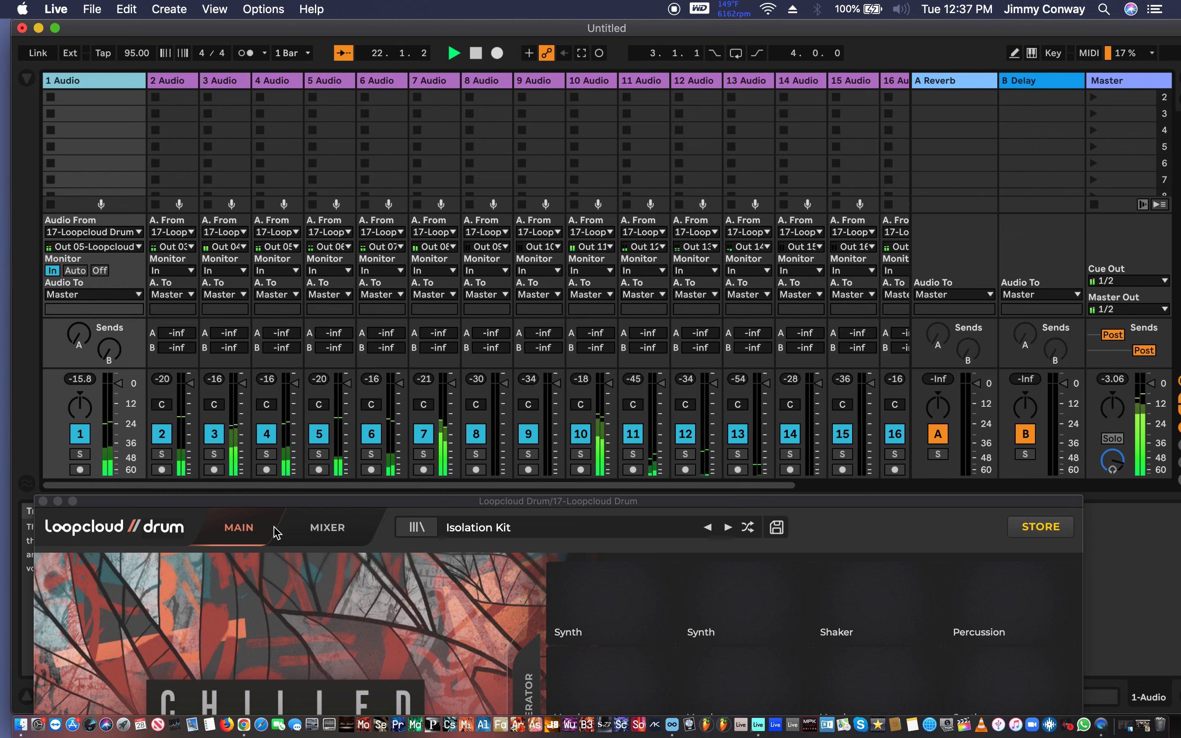
{"action": "left_click_drag", "start_coordinate": [269, 500], "coordinate": [288, 713]}
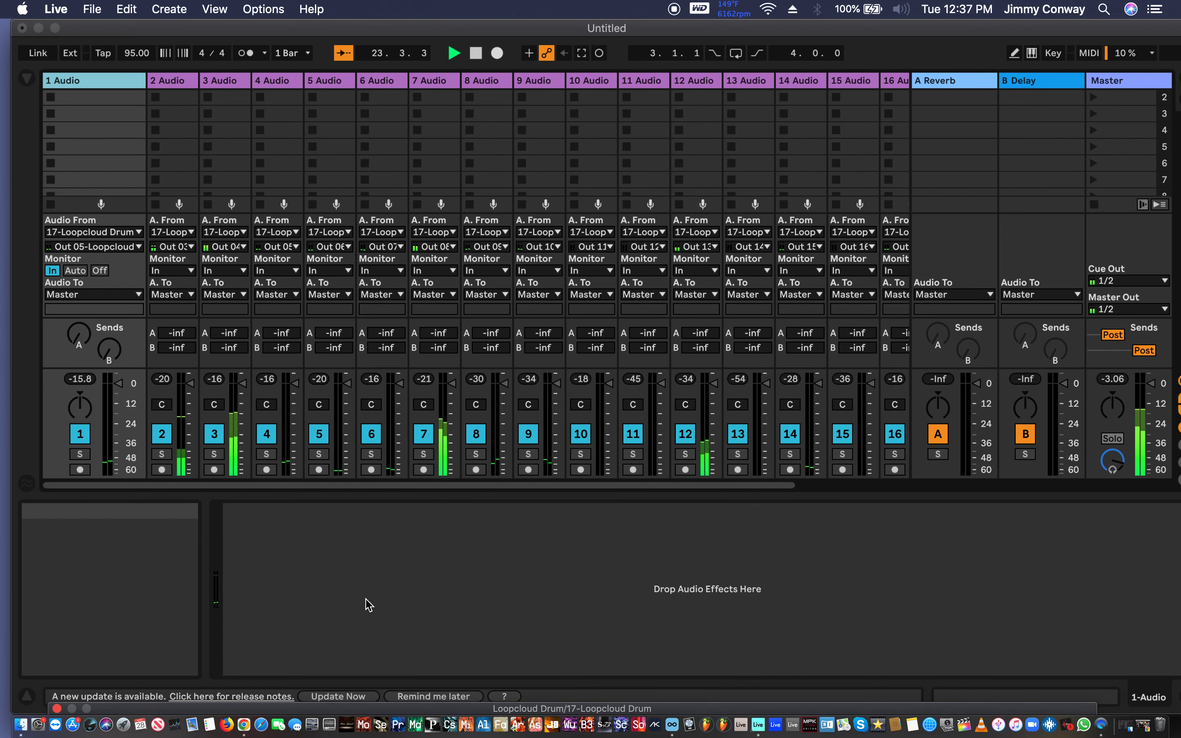
{"action": "key", "text": "space"}
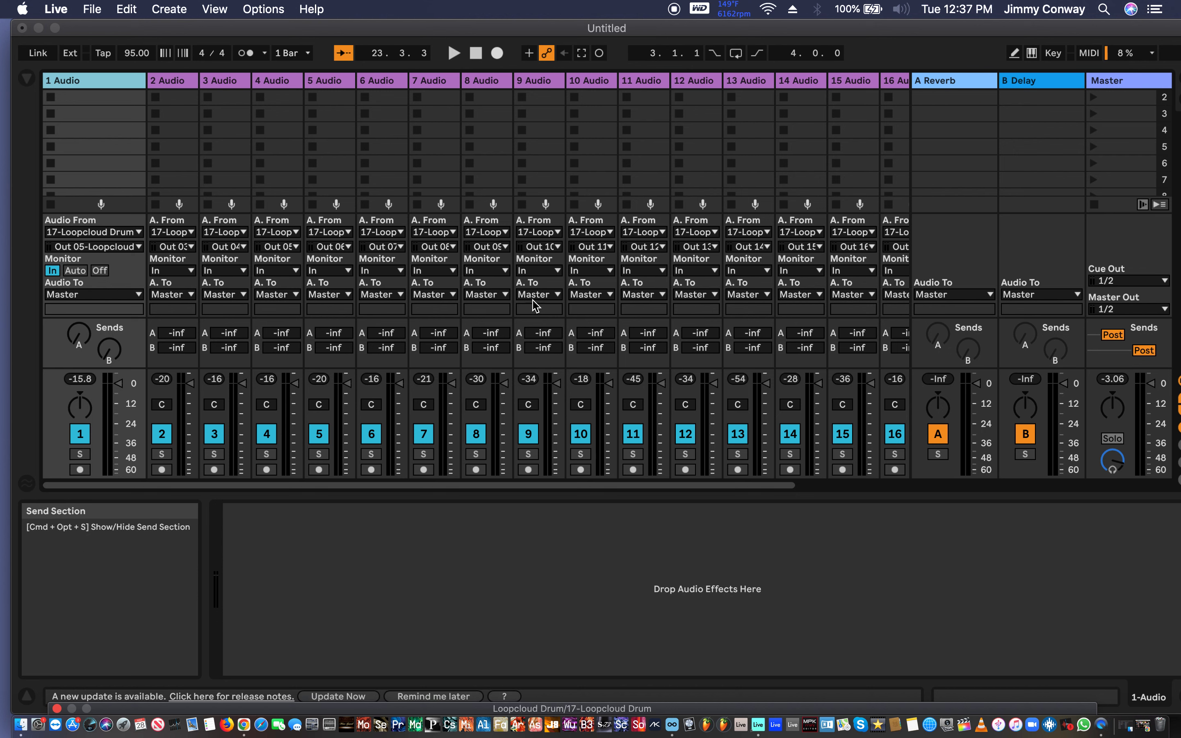
Show the Live browser and shift the Live window slightly aside
{"action": "left_click", "coordinate": [28, 78]}
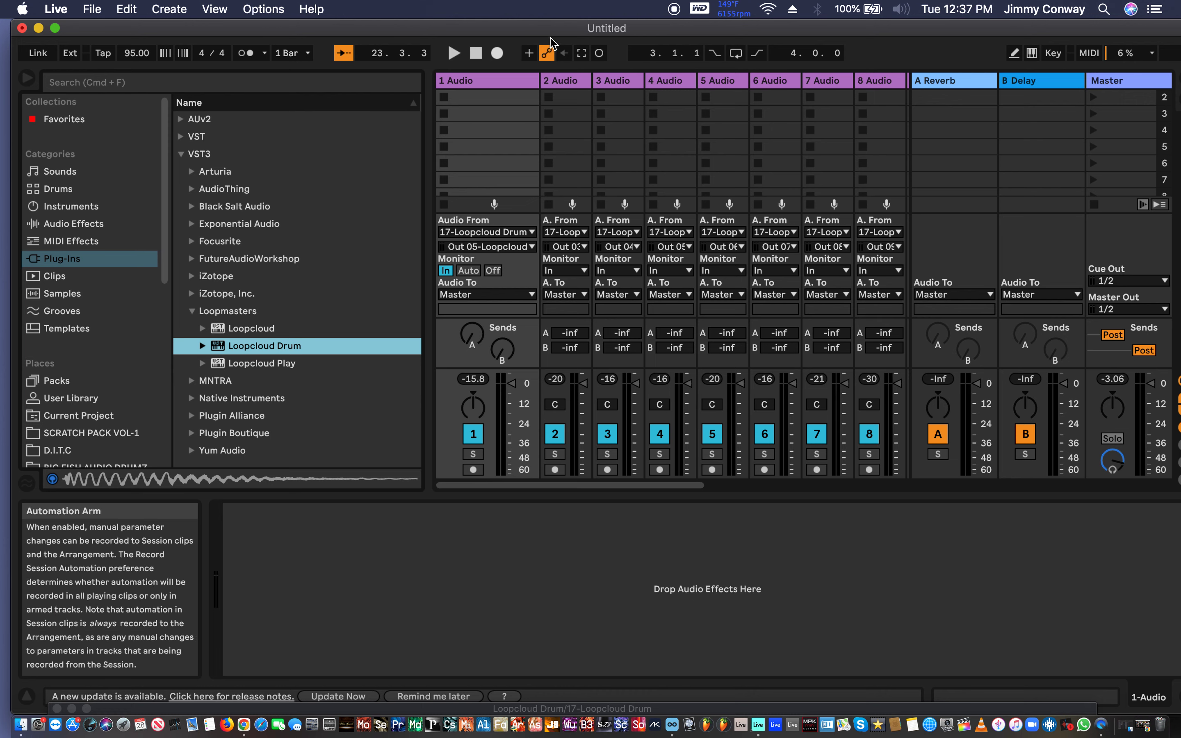
{"action": "left_click_drag", "start_coordinate": [554, 24], "coordinate": [504, 6]}
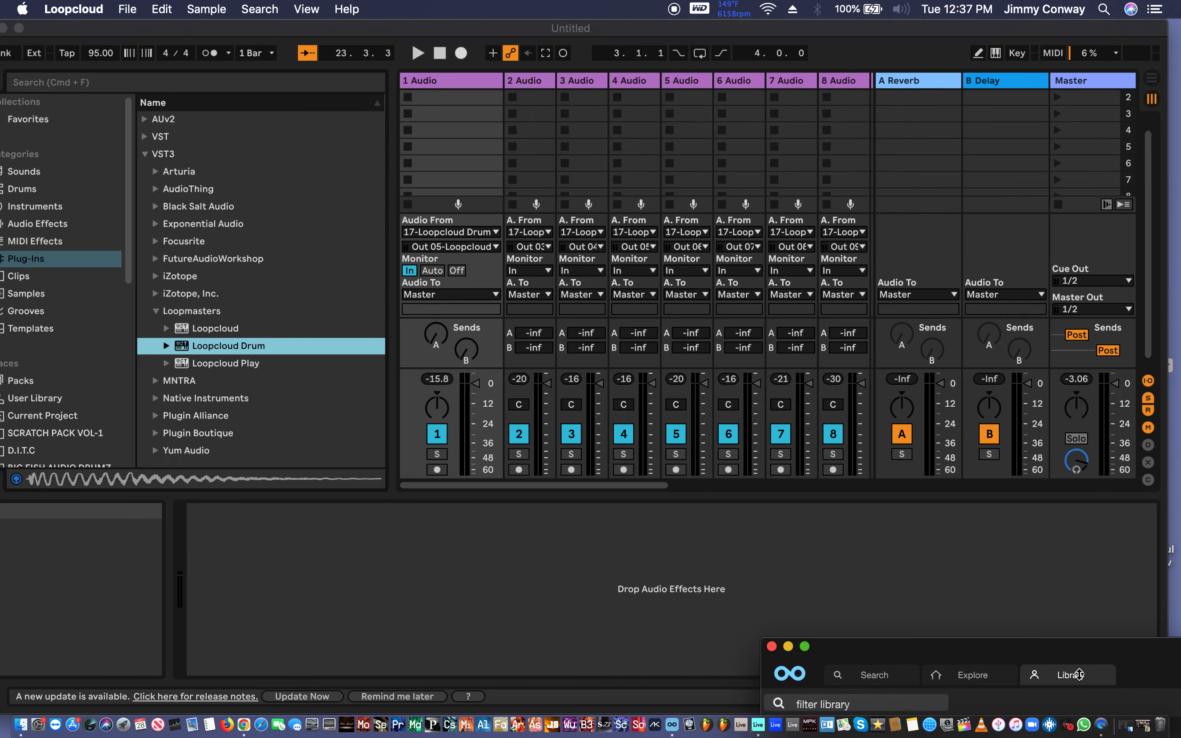
Switch to the Loopcloud app, bring its sample library window fully into view, and minimize it again
{"action": "double_click", "coordinate": [1034, 649]}
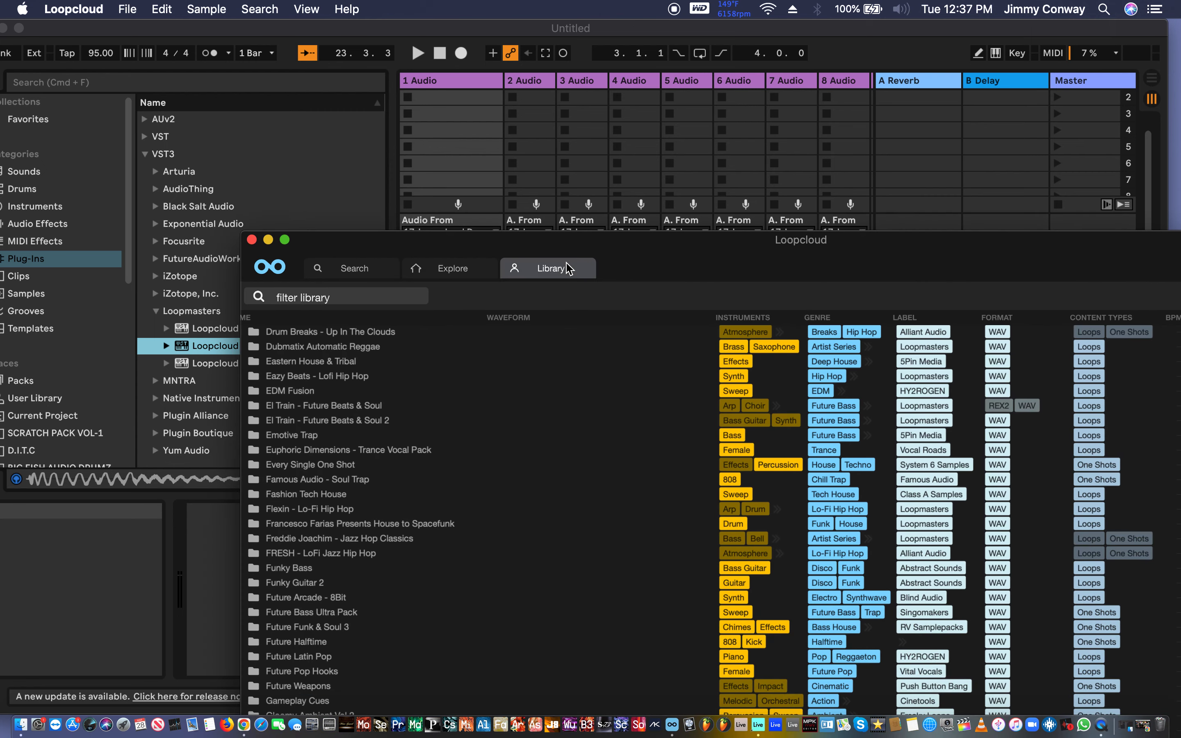
{"action": "left_click_drag", "start_coordinate": [562, 241], "coordinate": [268, 107]}
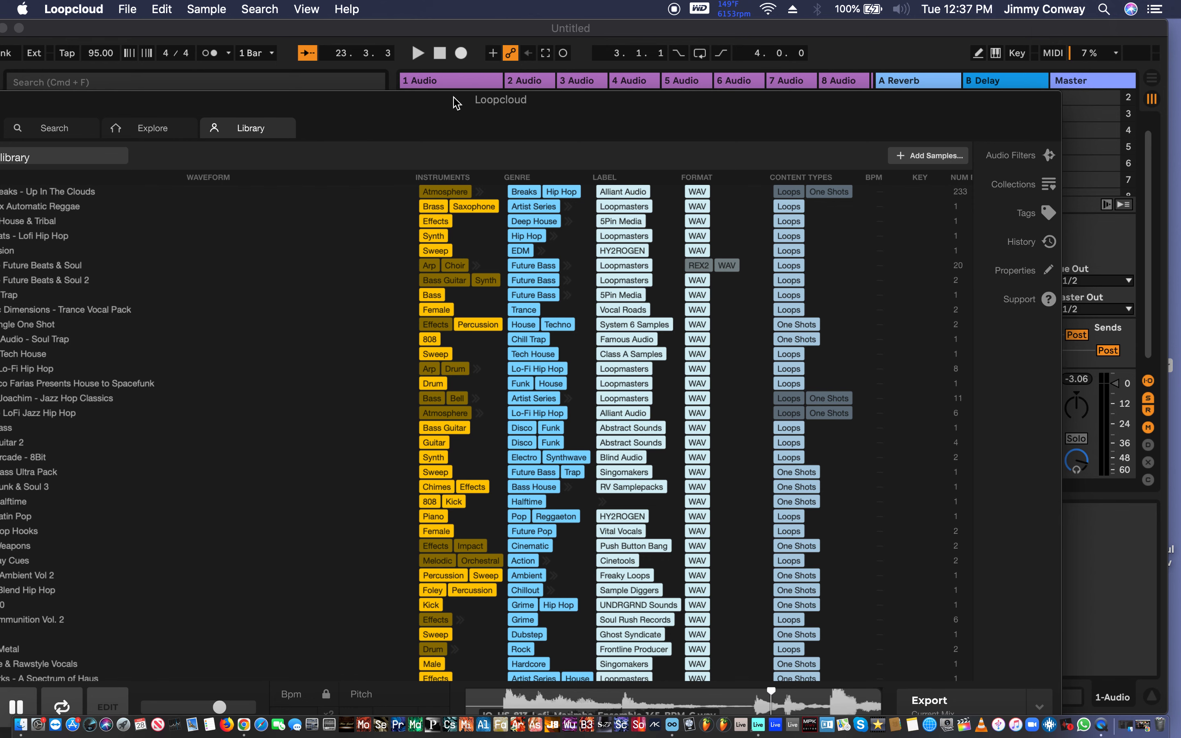
{"action": "left_click_drag", "start_coordinate": [454, 102], "coordinate": [637, 5]}
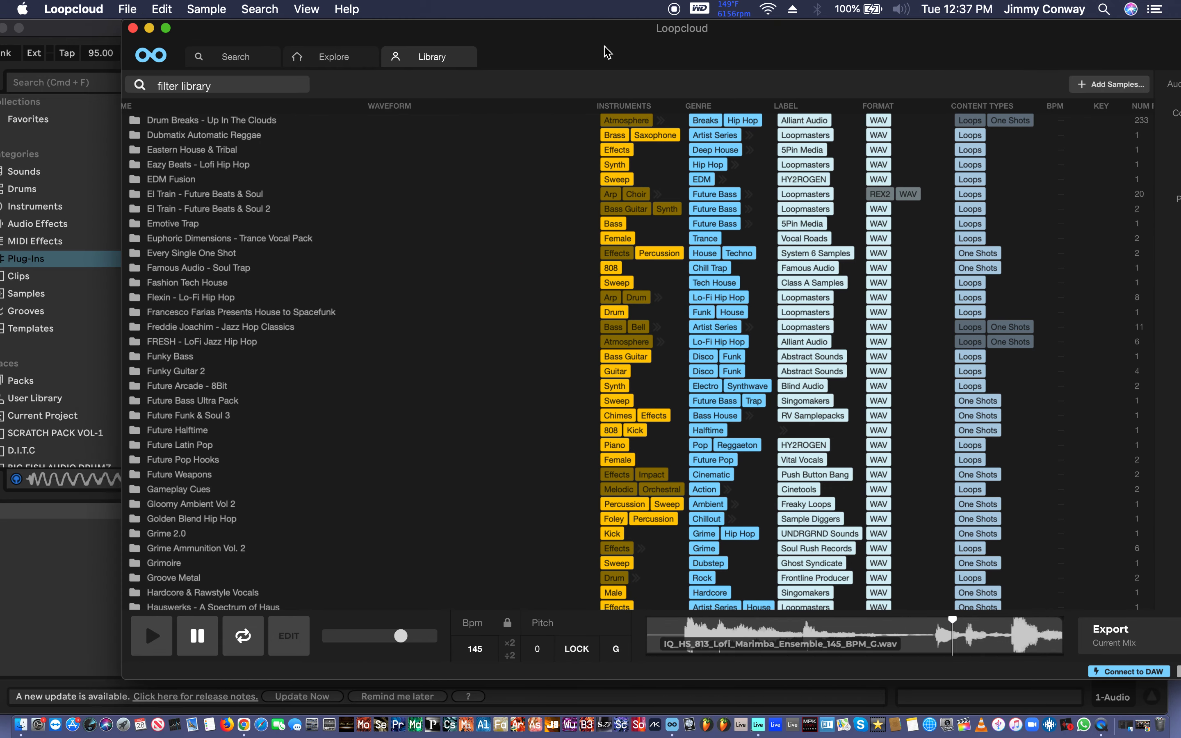
{"action": "left_click", "coordinate": [149, 28]}
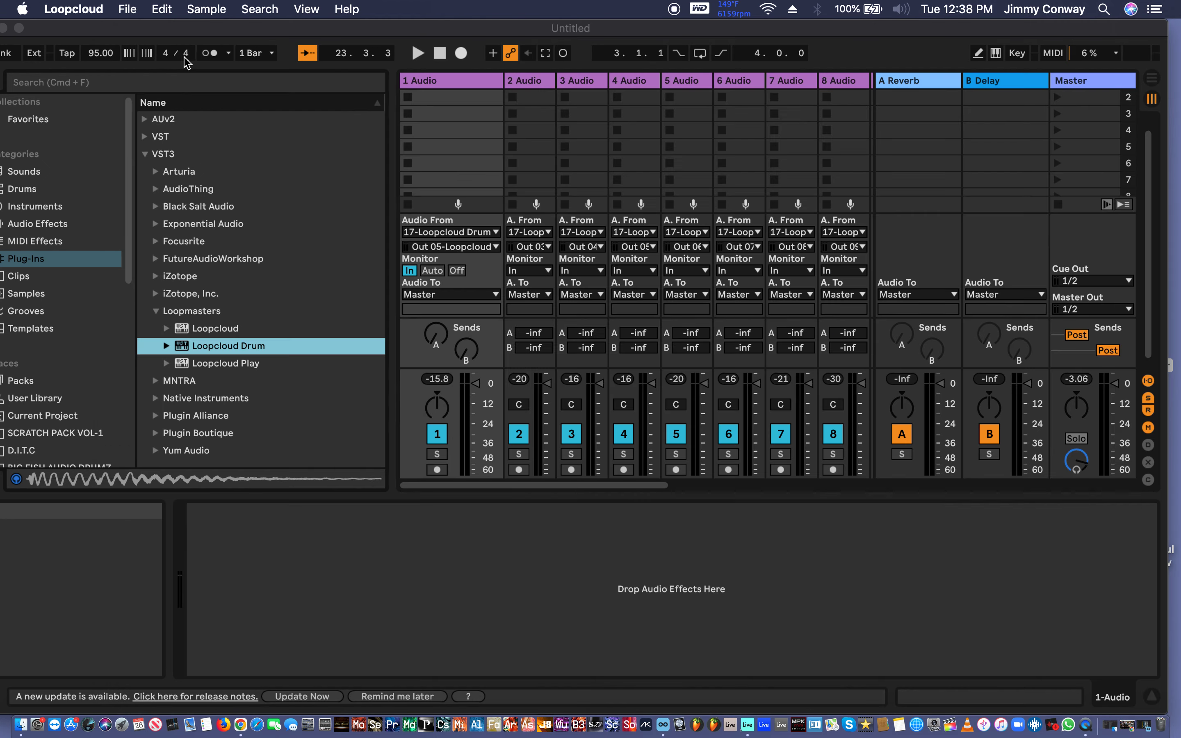